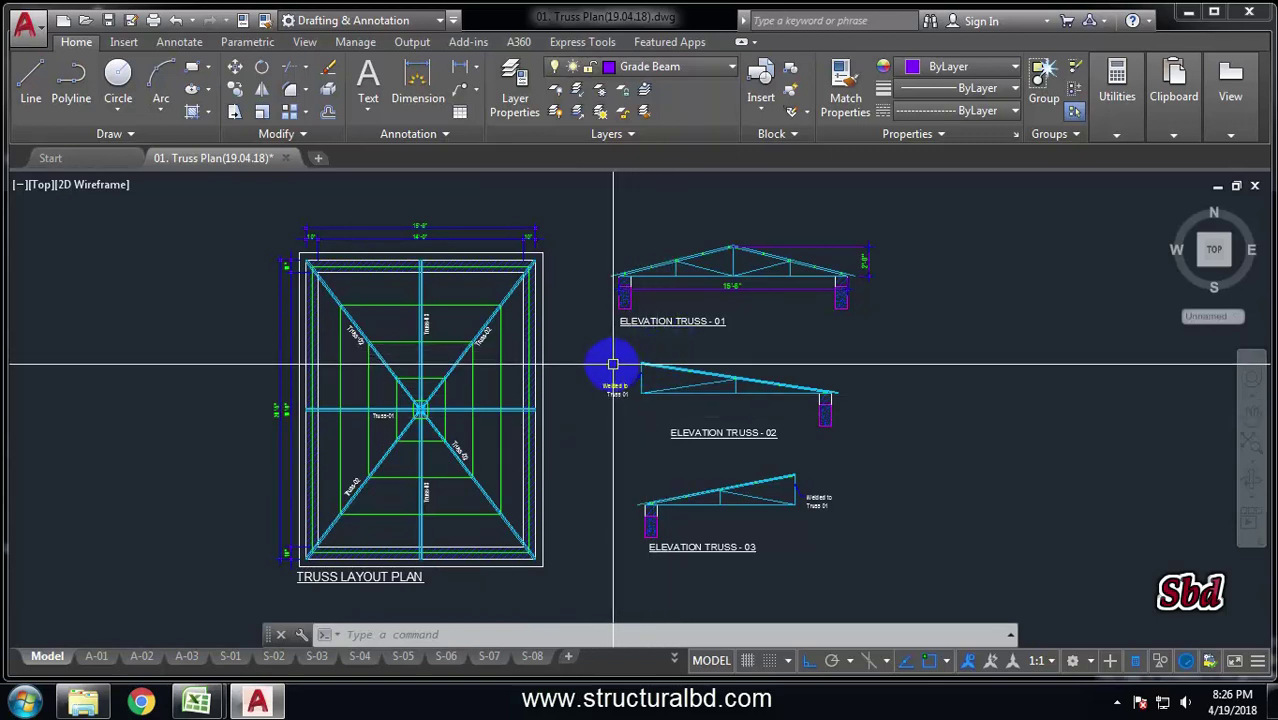
Examine the Truss-01 elevation and the overall arrangement of the trusses in the truss layout plan.
scroll(740, 325, "up", 4)
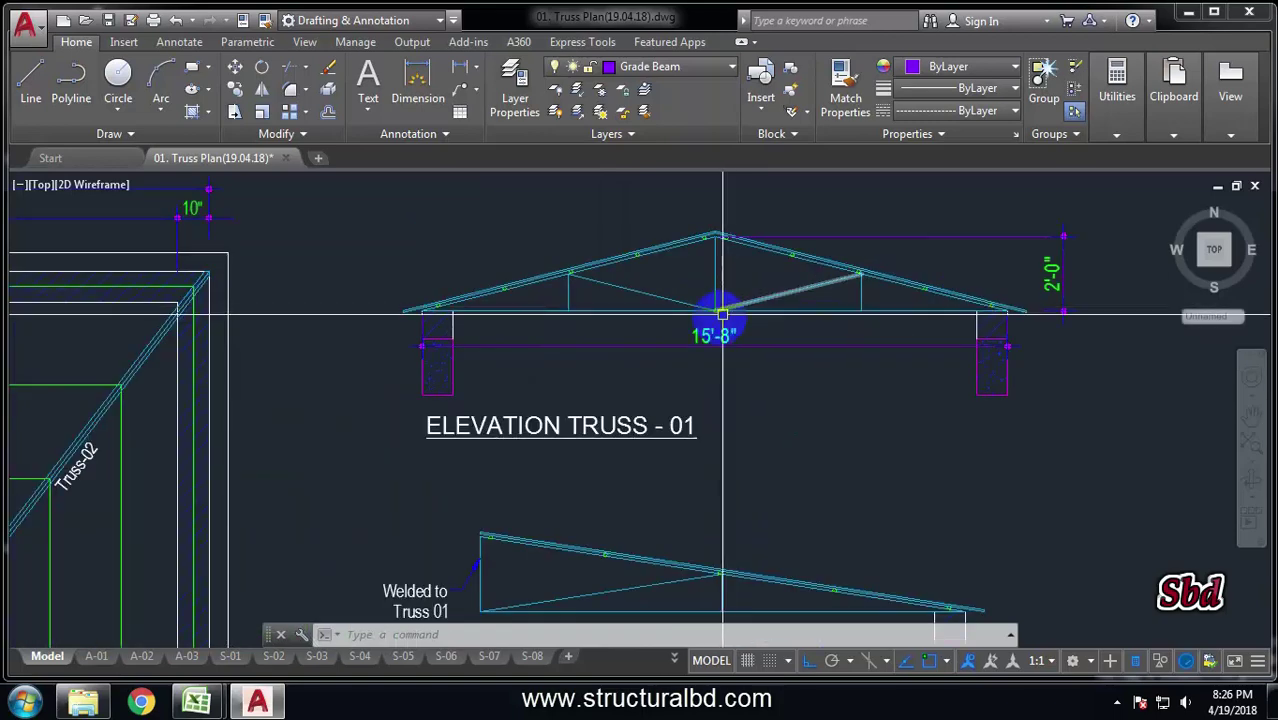
left_click_drag(733, 285, 716, 328)
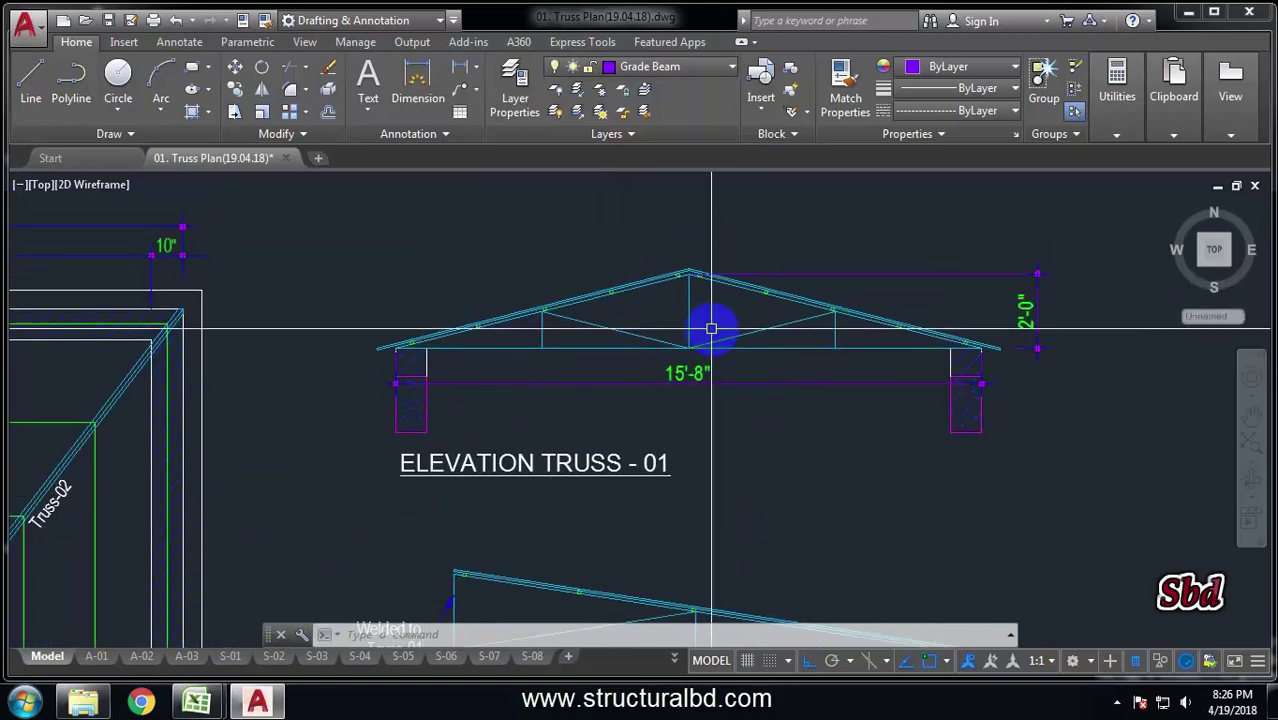
scroll(880, 300, "down", 4)
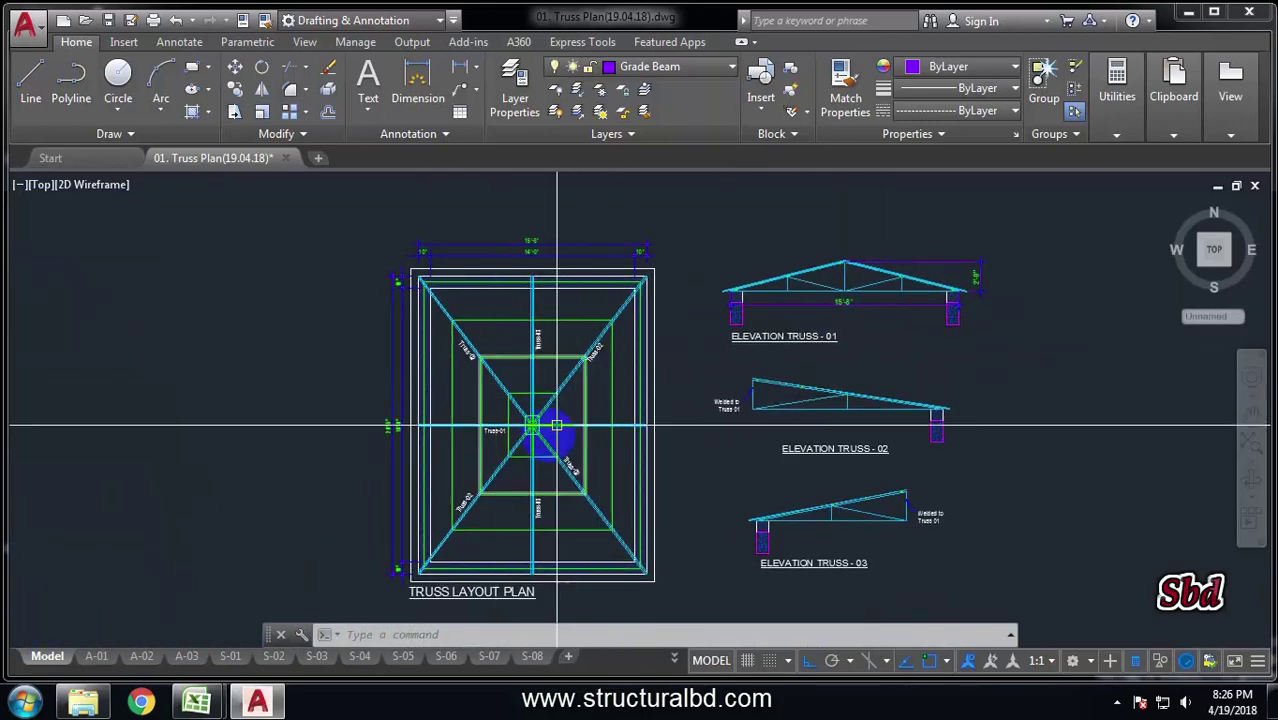
left_click_drag(536, 436, 516, 402)
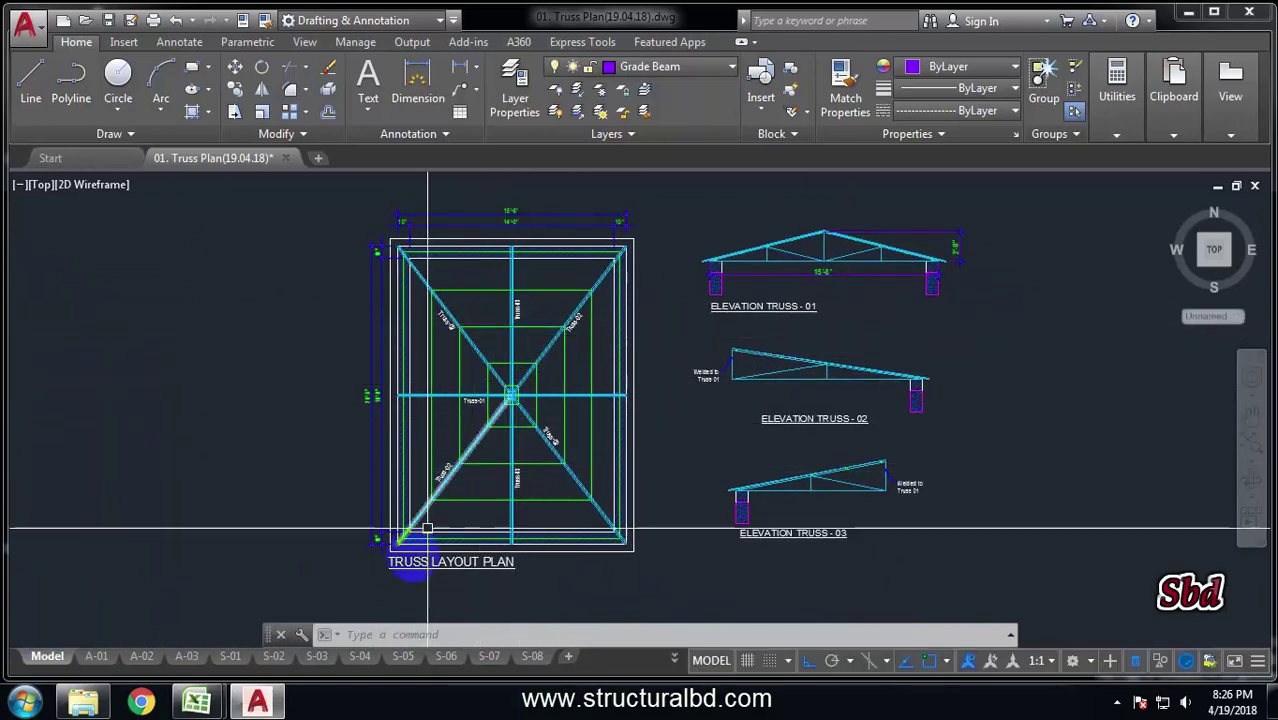
scroll(428, 565, "up", 3)
scroll(510, 395, "down", 3)
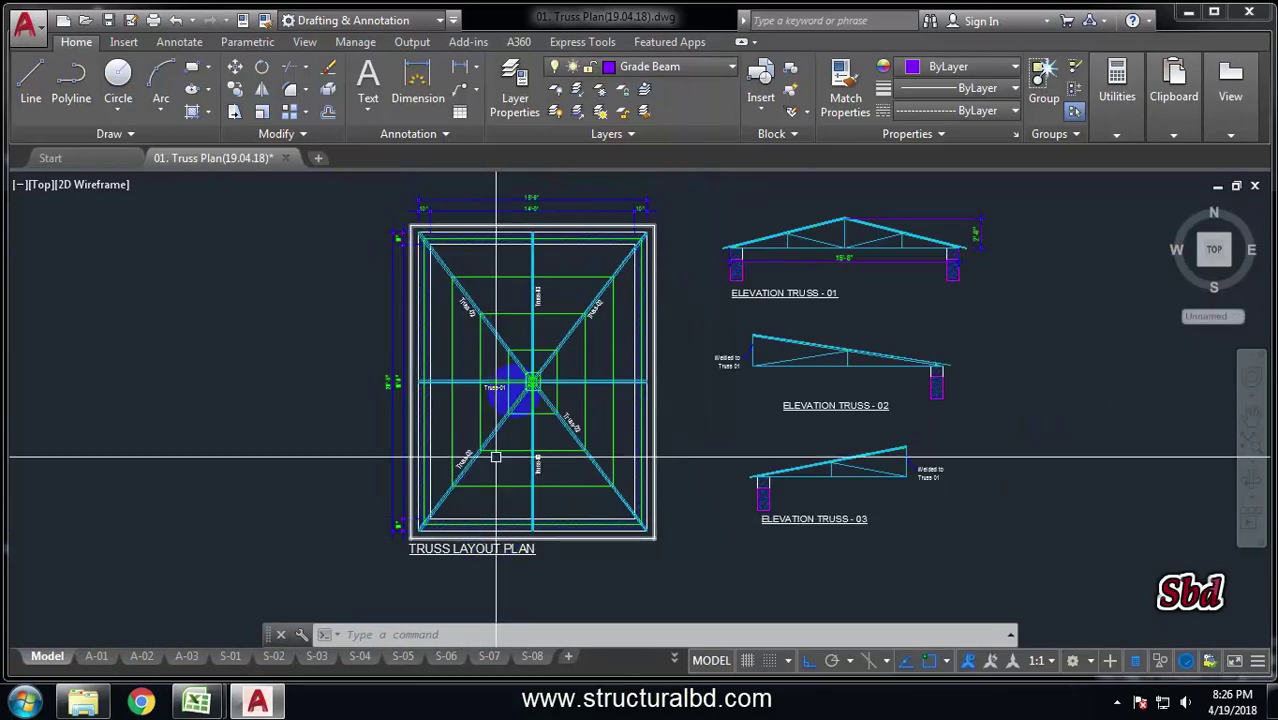
scroll(496, 457, "down", 2)
scroll(504, 368, "up", 2)
scroll(510, 280, "up", 2)
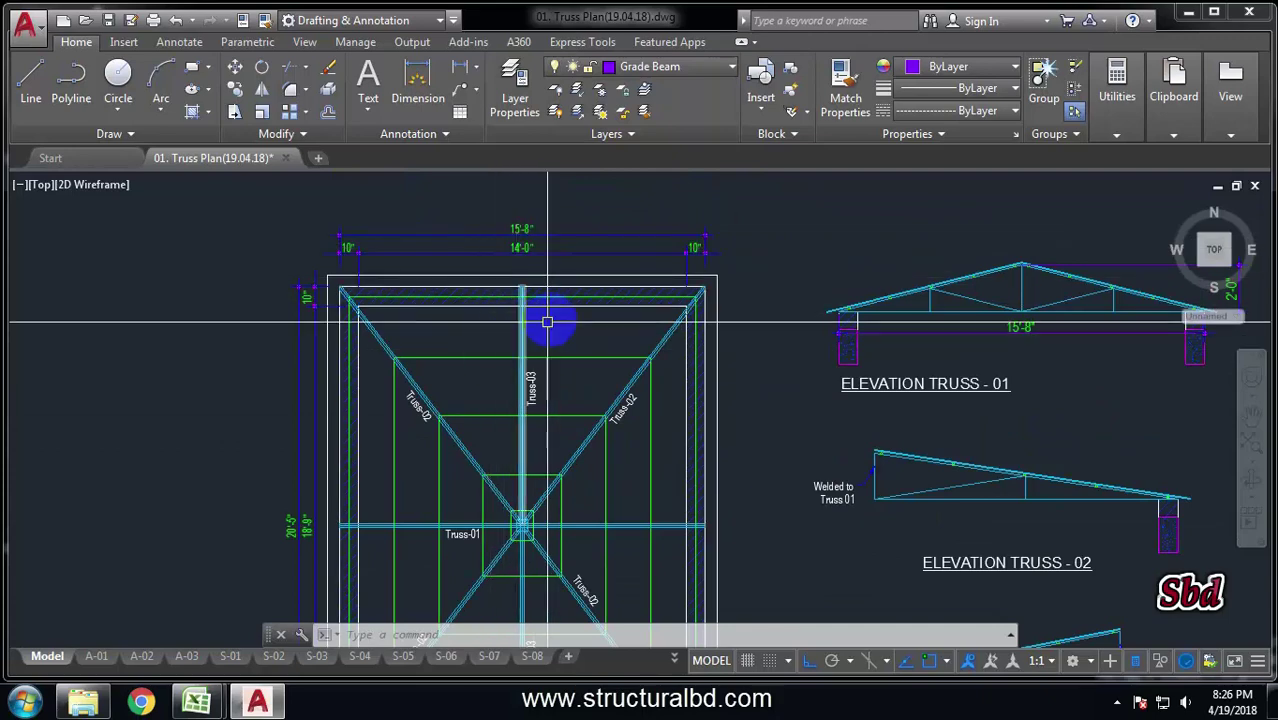
scroll(540, 370, "down", 4)
scroll(531, 366, "up", 4)
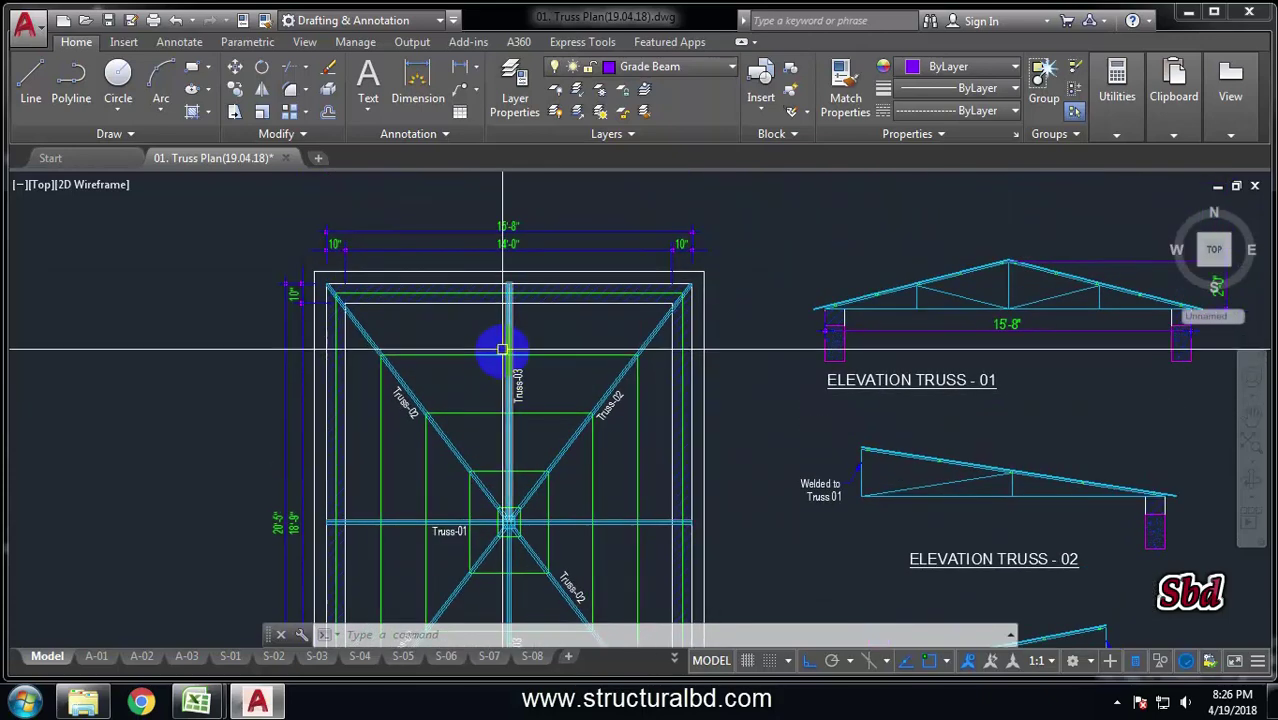
left_click_drag(540, 480, 543, 356)
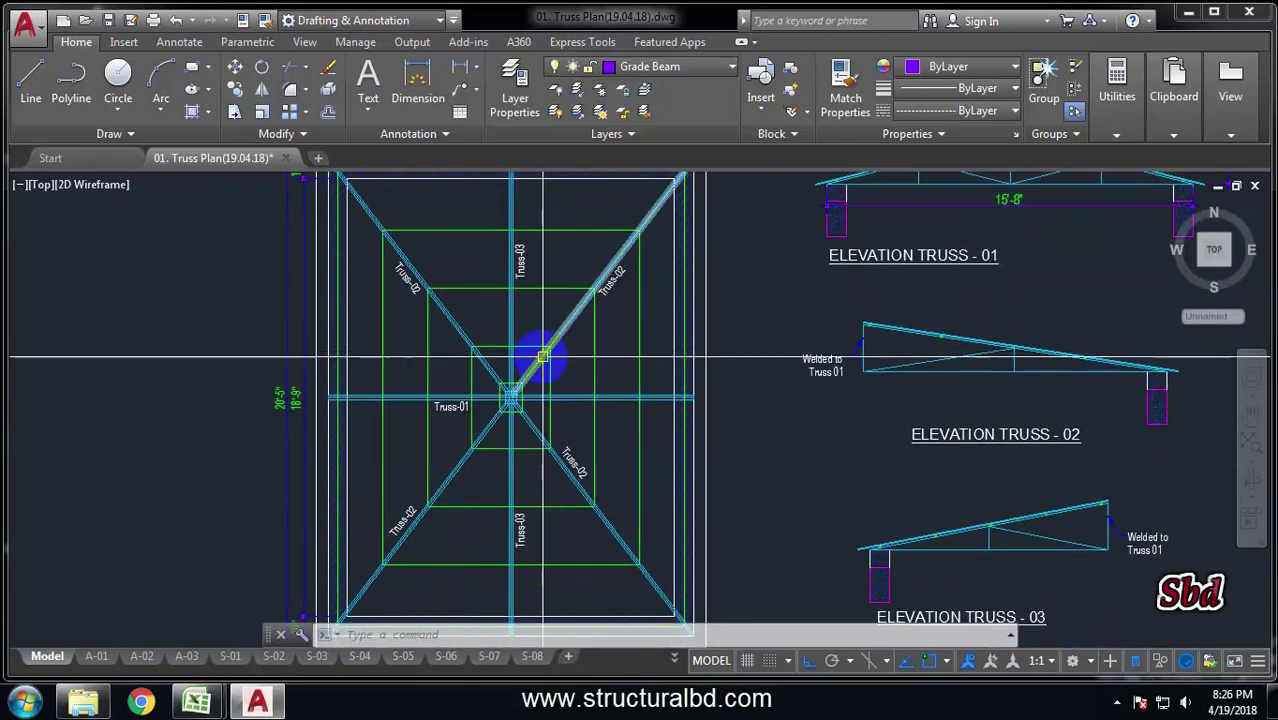
scroll(462, 408, "down", 3)
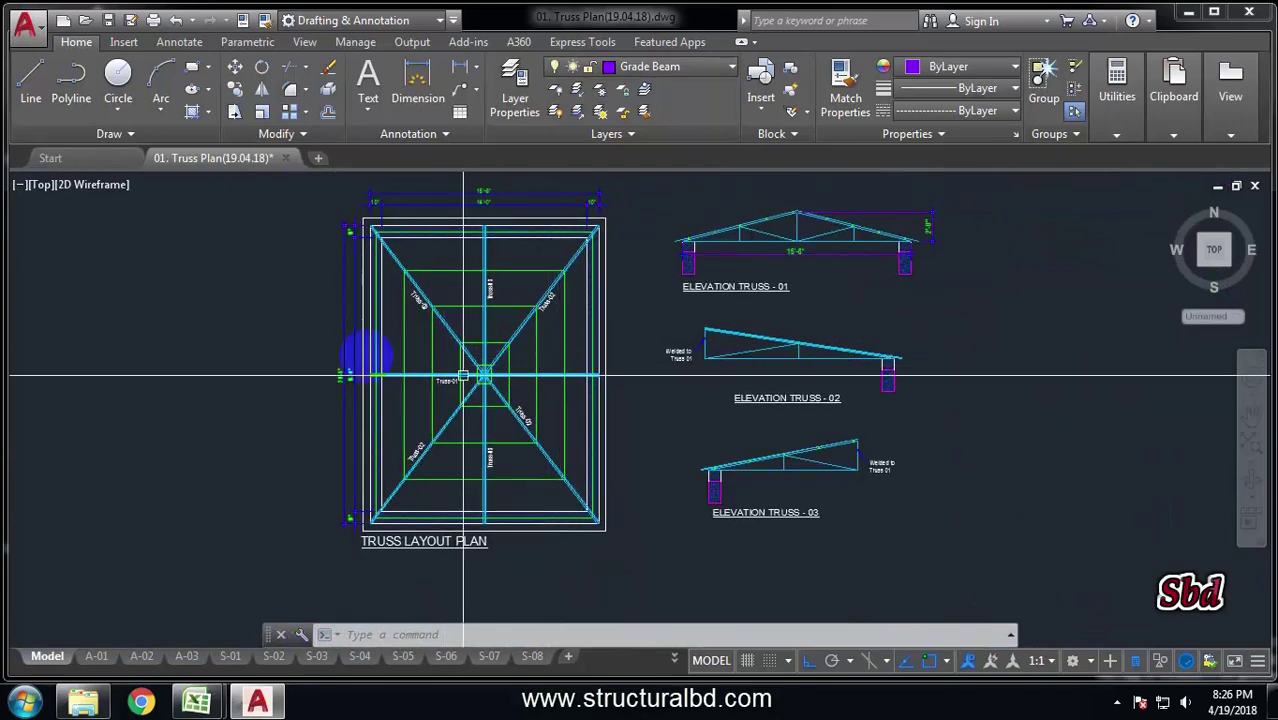
Examine the central truss junction in the layout plan and the members running from it to the outer walls.
scroll(483, 380, "up", 4)
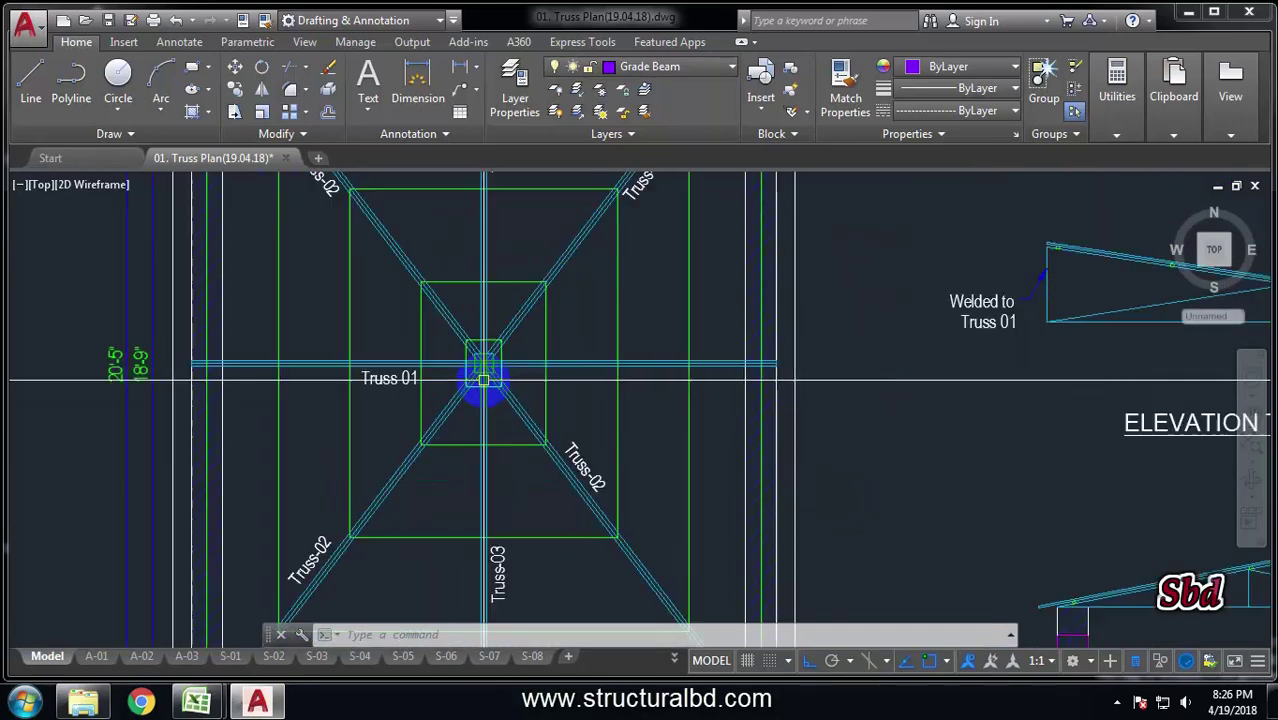
scroll(487, 365, "down", 4)
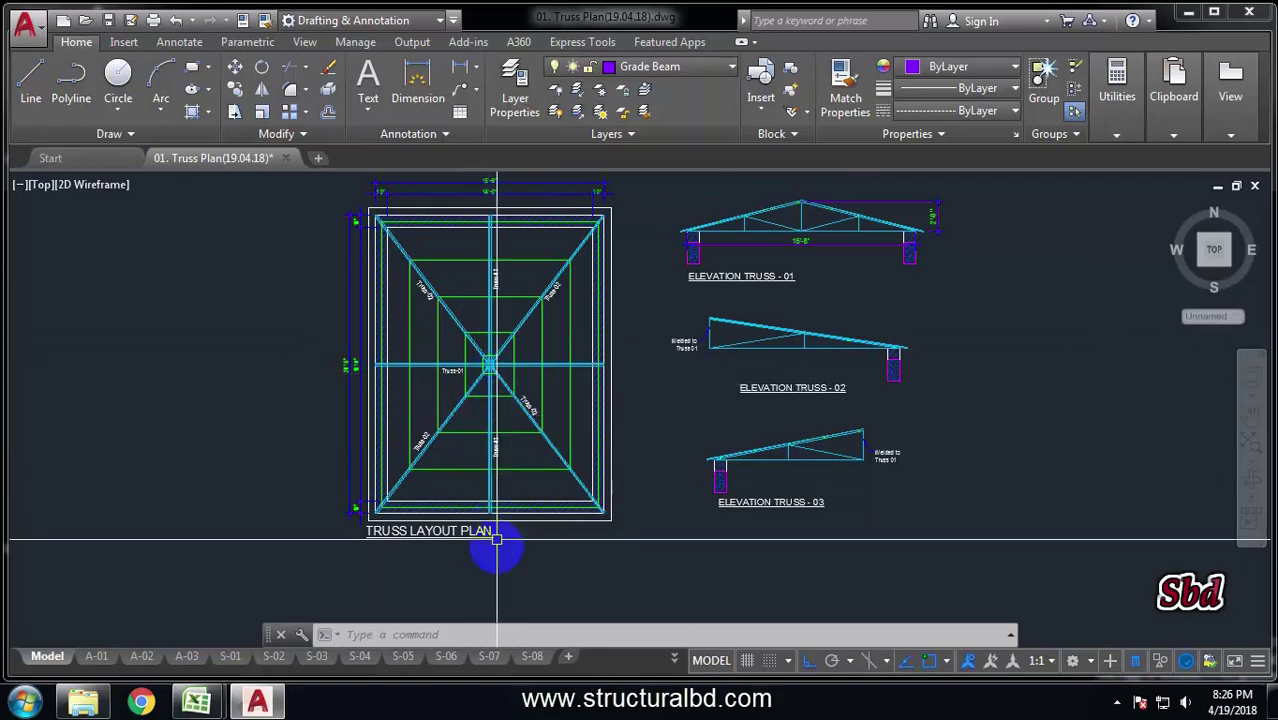
scroll(478, 365, "up", 3)
scroll(480, 367, "down", 3)
scroll(455, 355, "up", 3)
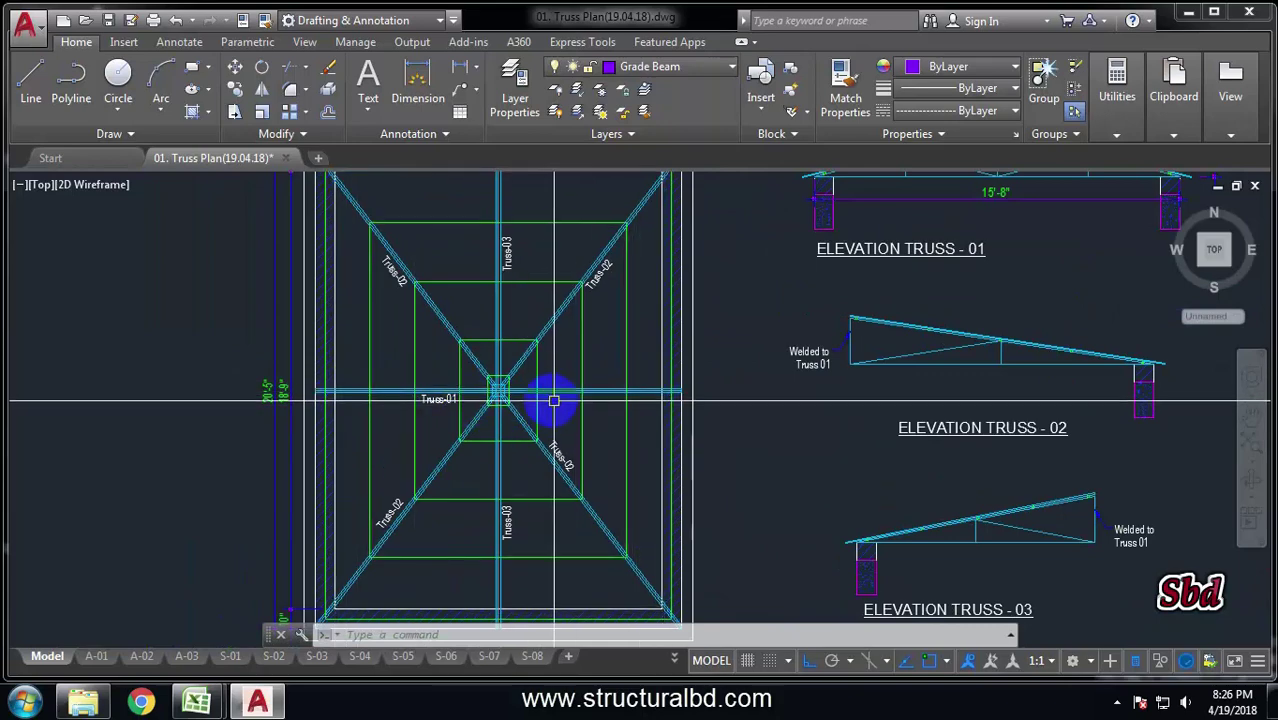
scroll(519, 372, "down", 3)
scroll(457, 371, "up", 2)
scroll(528, 351, "down", 2)
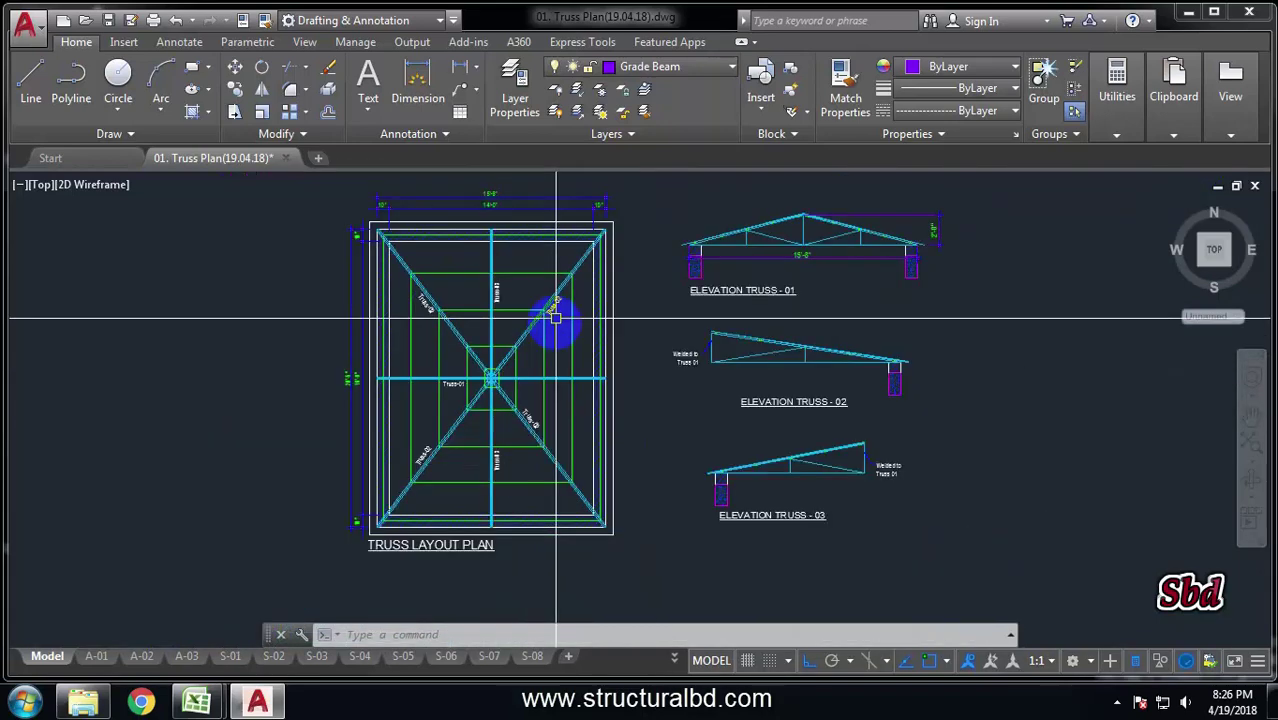
left_click(399, 277)
left_click(620, 508)
left_click(392, 283)
left_click(578, 278)
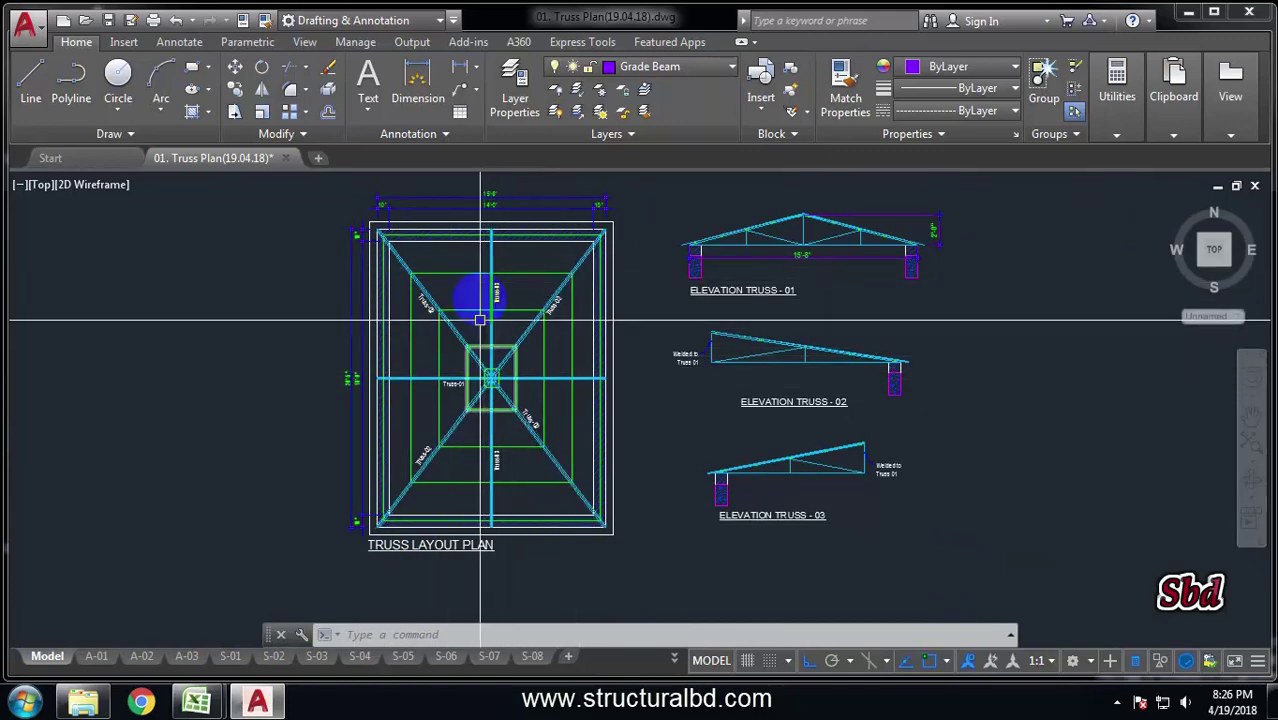
scroll(483, 284, "up", 2)
left_click(497, 210)
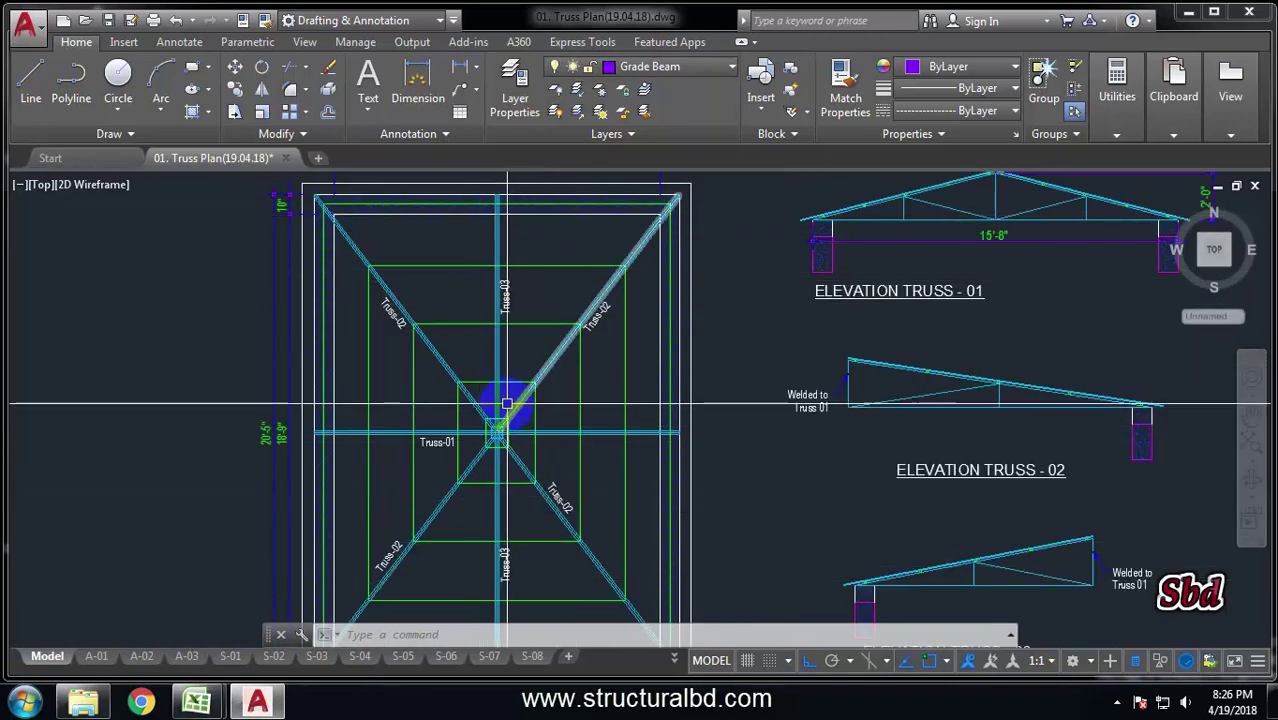
scroll(503, 395, "down", 2)
left_click(390, 429)
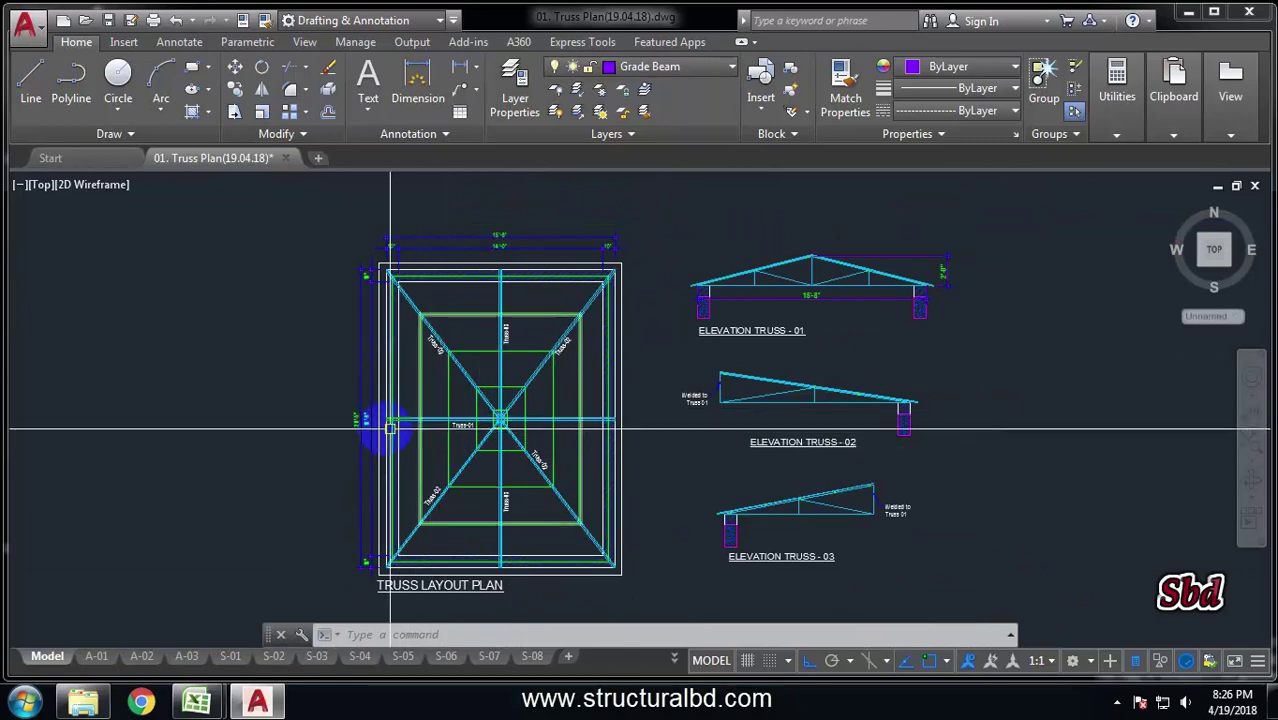
Compare the Truss-01 and Truss-02 elevations with their horizontal and diagonal members in the layout plan.
scroll(633, 337, "up", 2)
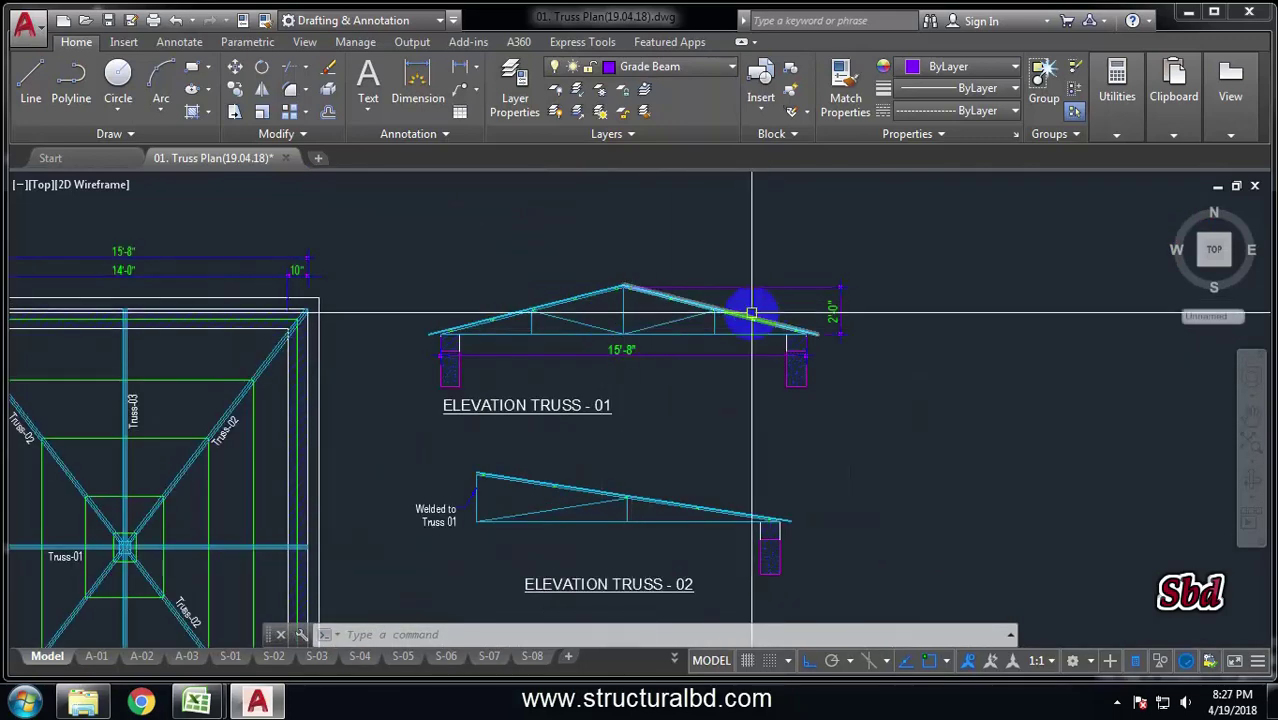
scroll(693, 305, "down", 3)
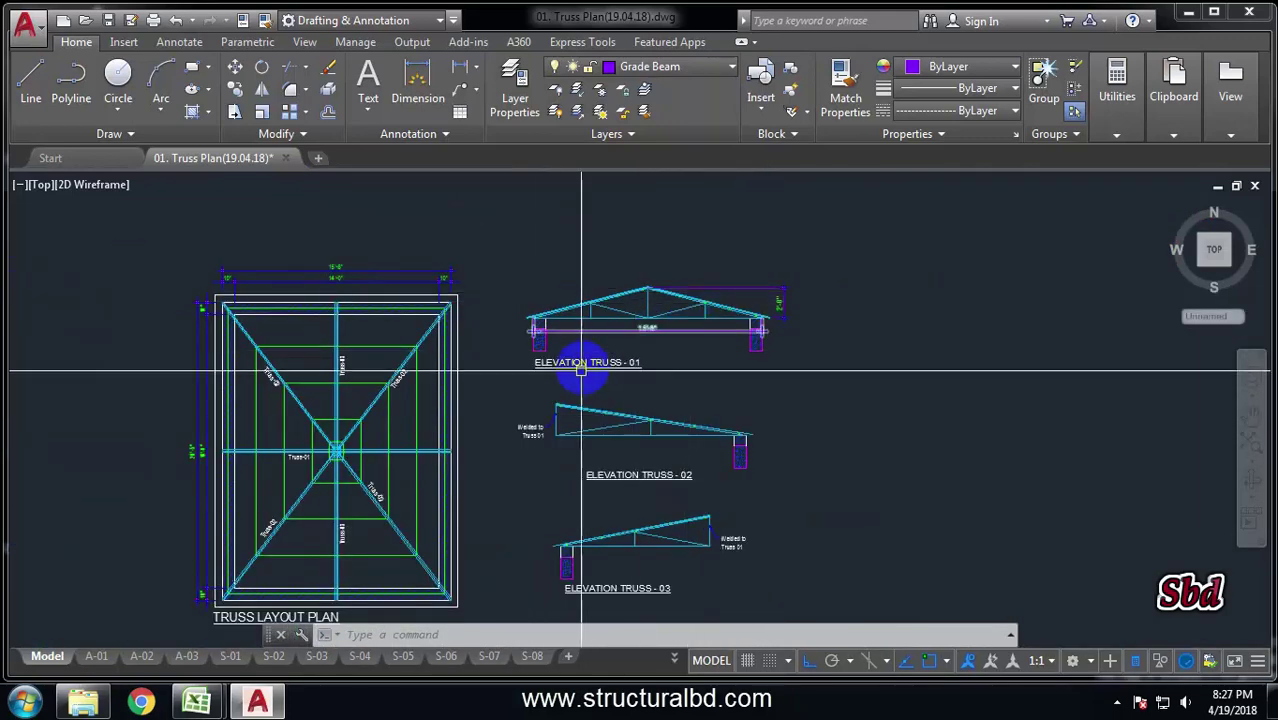
scroll(411, 431, "up", 2)
left_click(294, 432)
left_click(494, 430)
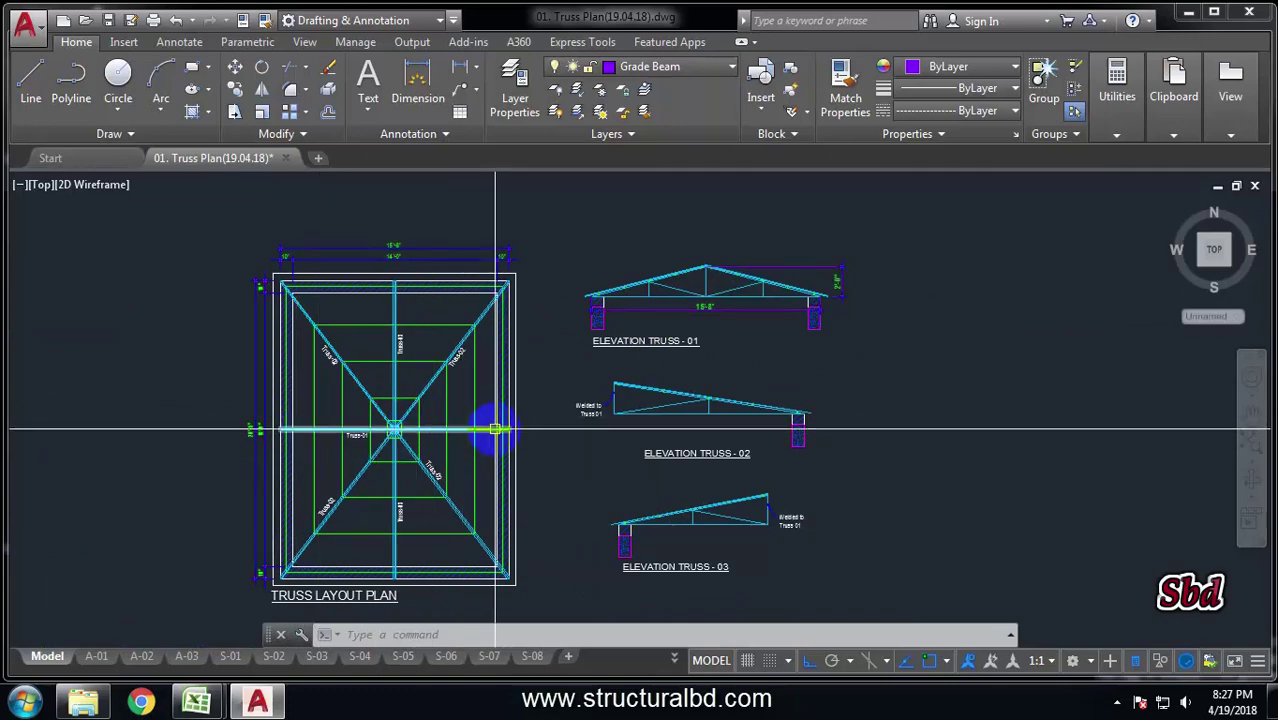
scroll(697, 471, "up", 2)
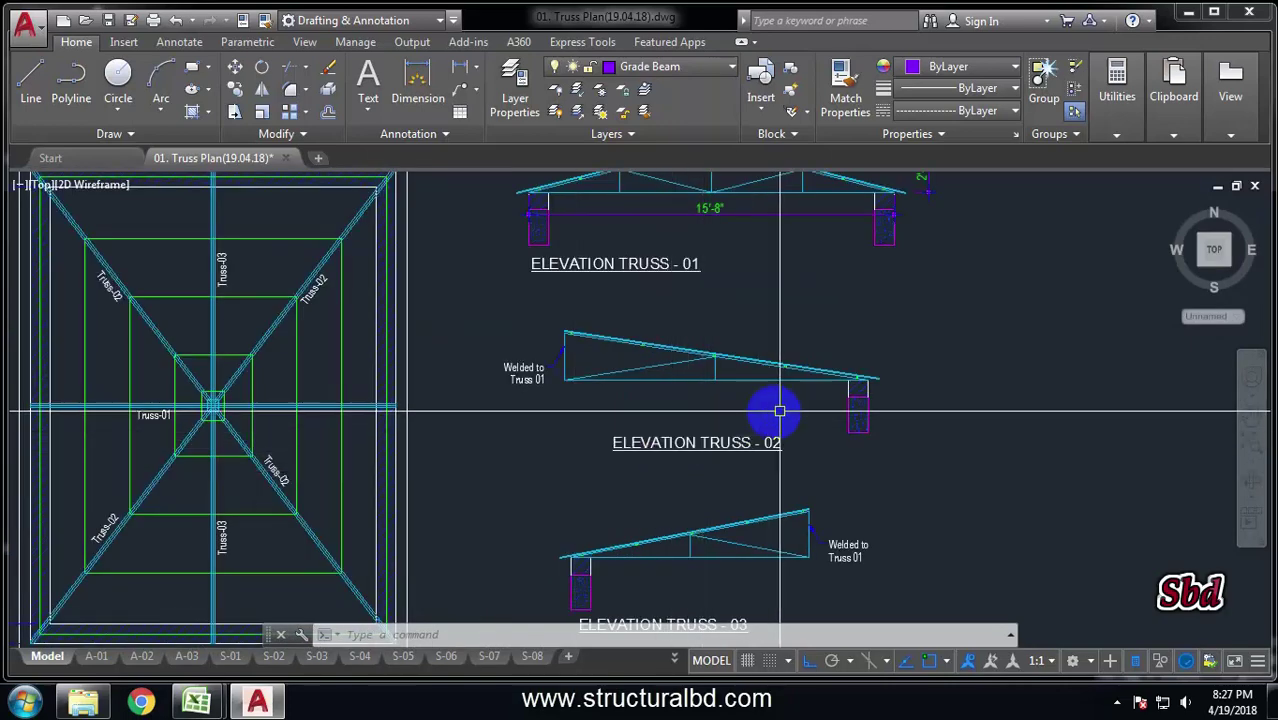
scroll(770, 405, "down", 2)
scroll(528, 342, "up", 2)
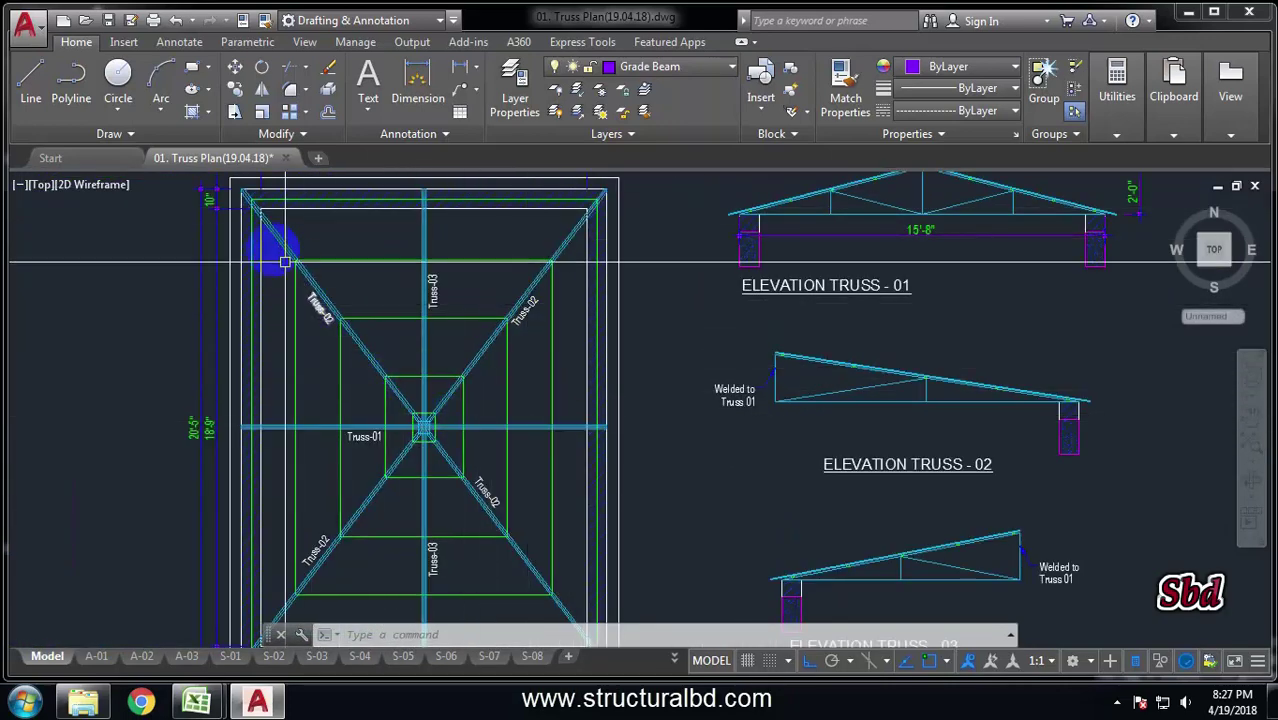
scroll(553, 491, "down", 1)
scroll(497, 332, "up", 1)
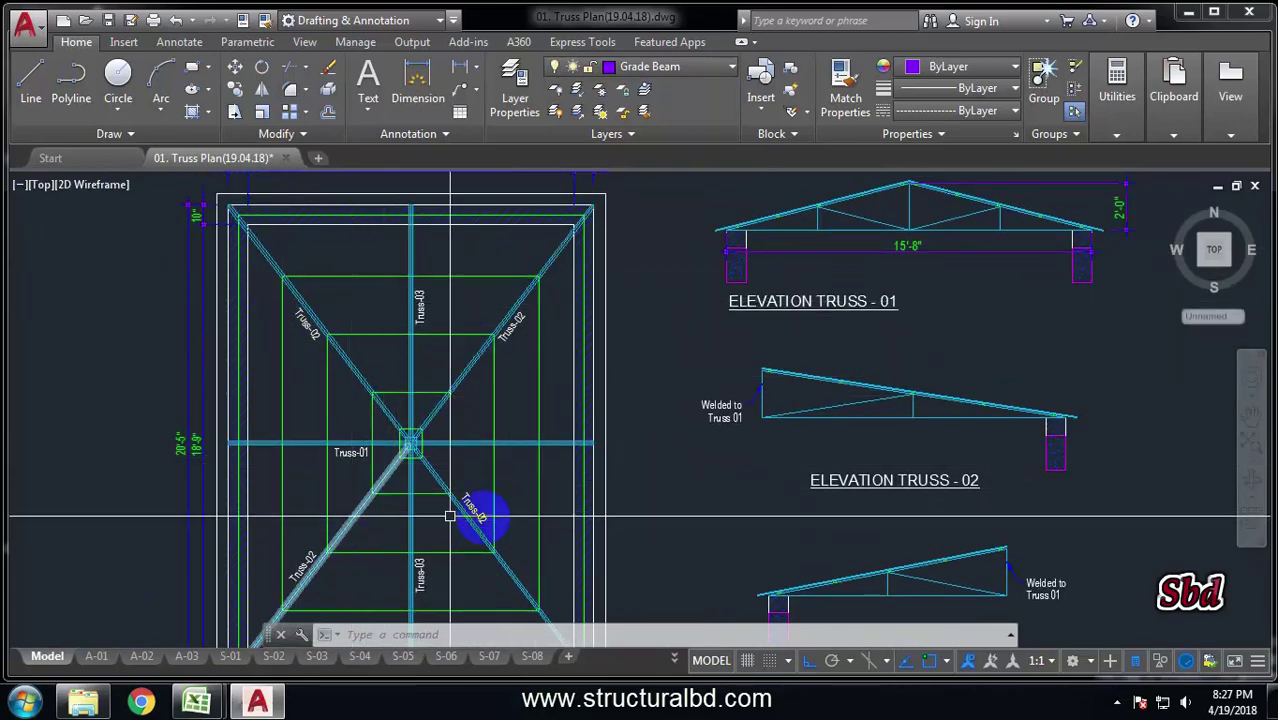
Examine the diagonal Truss-02 ends at the central junction and compare the Truss-03 elevation with its vertical members in plan.
scroll(410, 445, "up", 4)
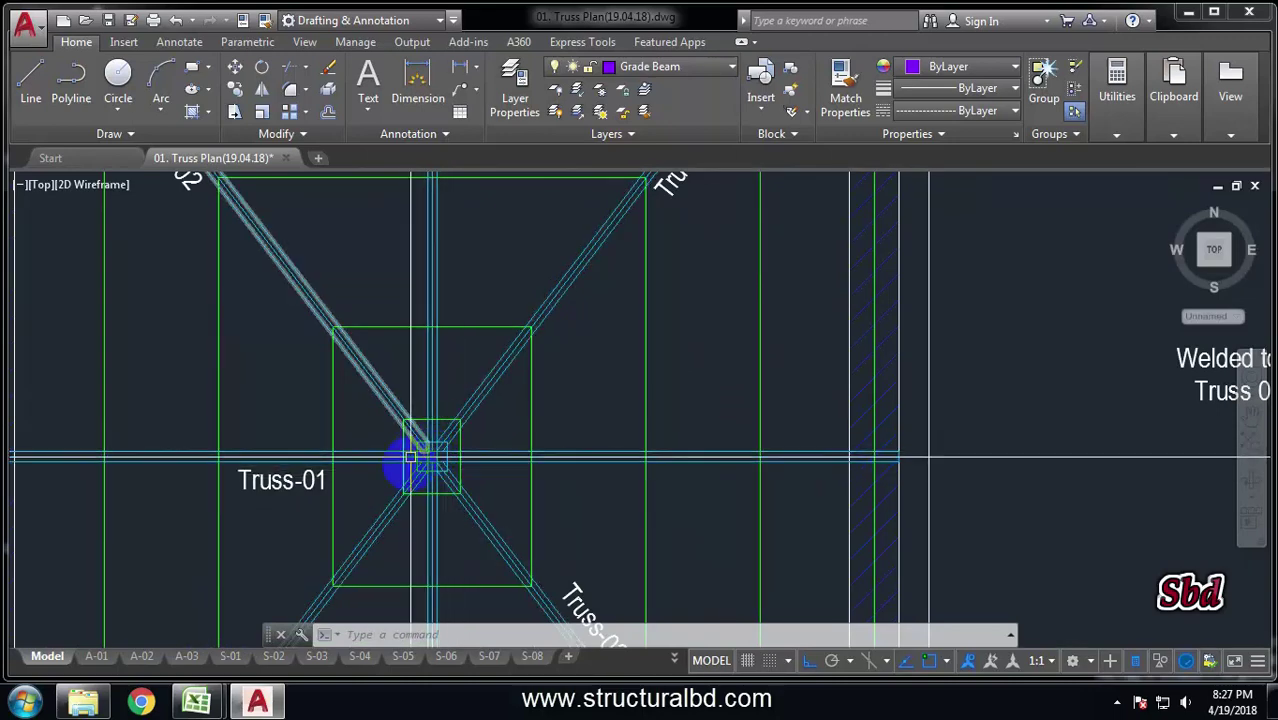
scroll(420, 452, "up", 4)
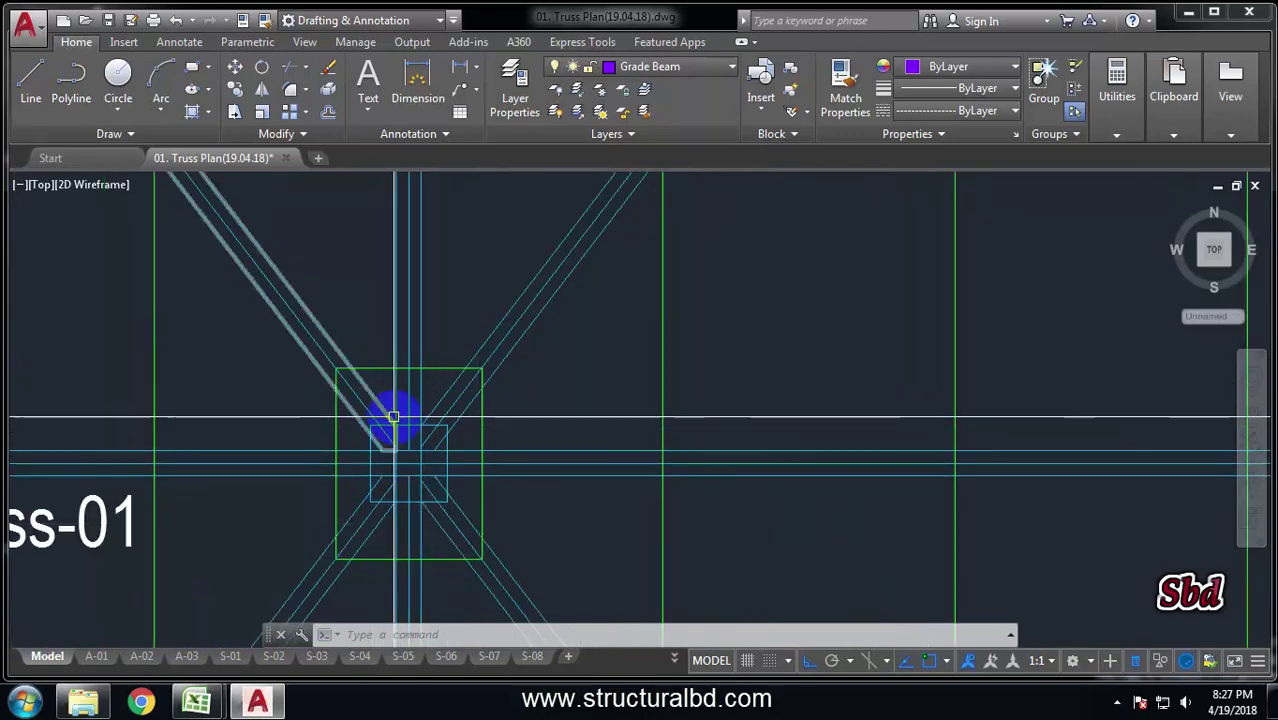
scroll(428, 399, "down", 5)
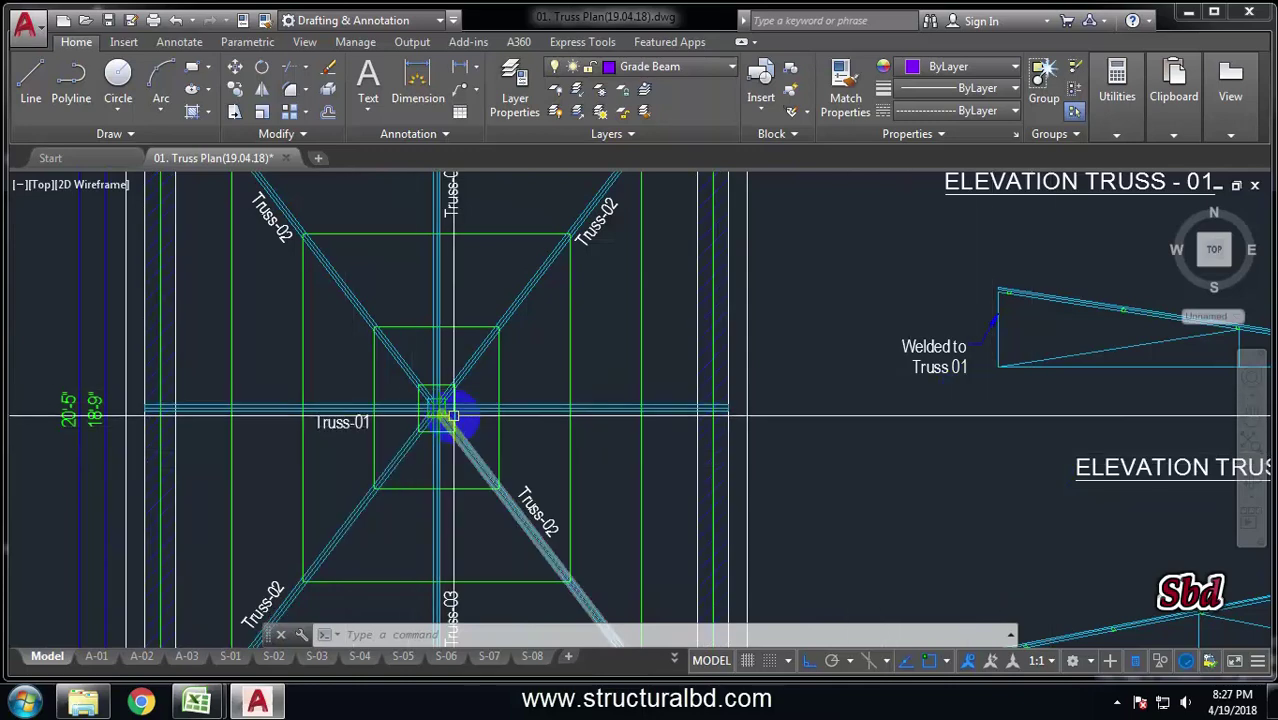
scroll(442, 416, "down", 3)
left_click_drag(471, 306, 443, 334)
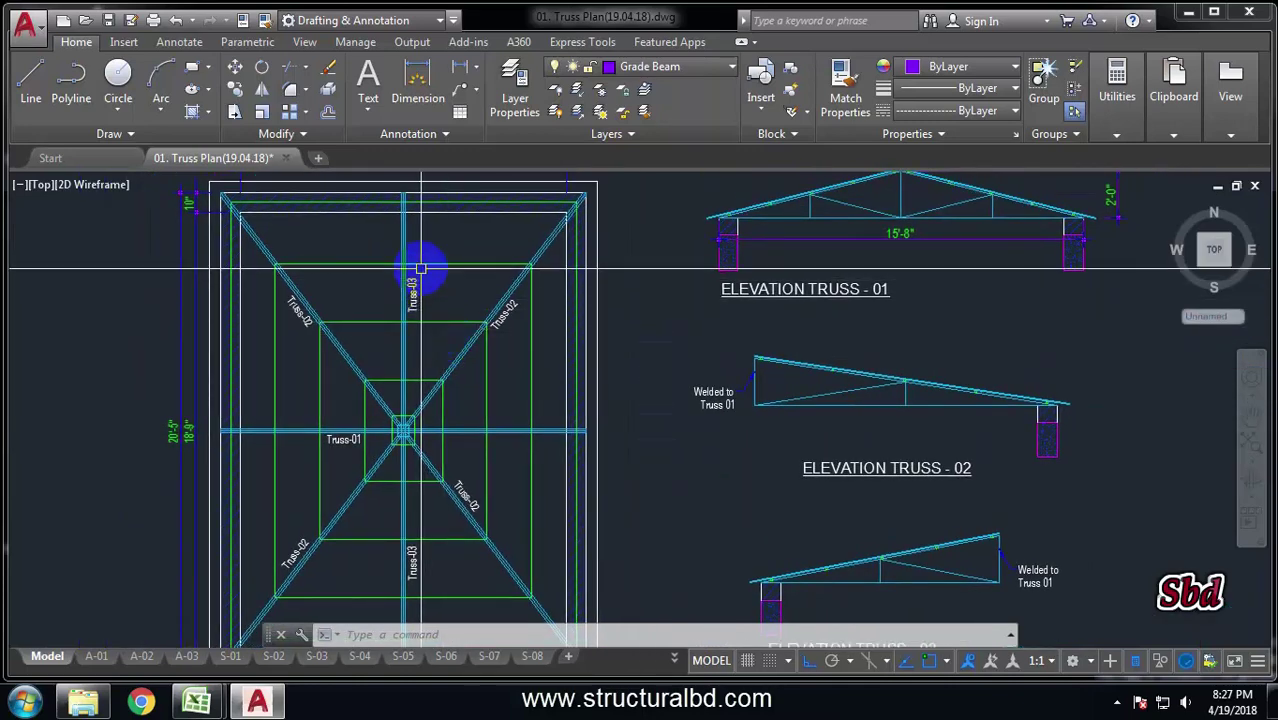
left_click_drag(909, 571, 699, 441)
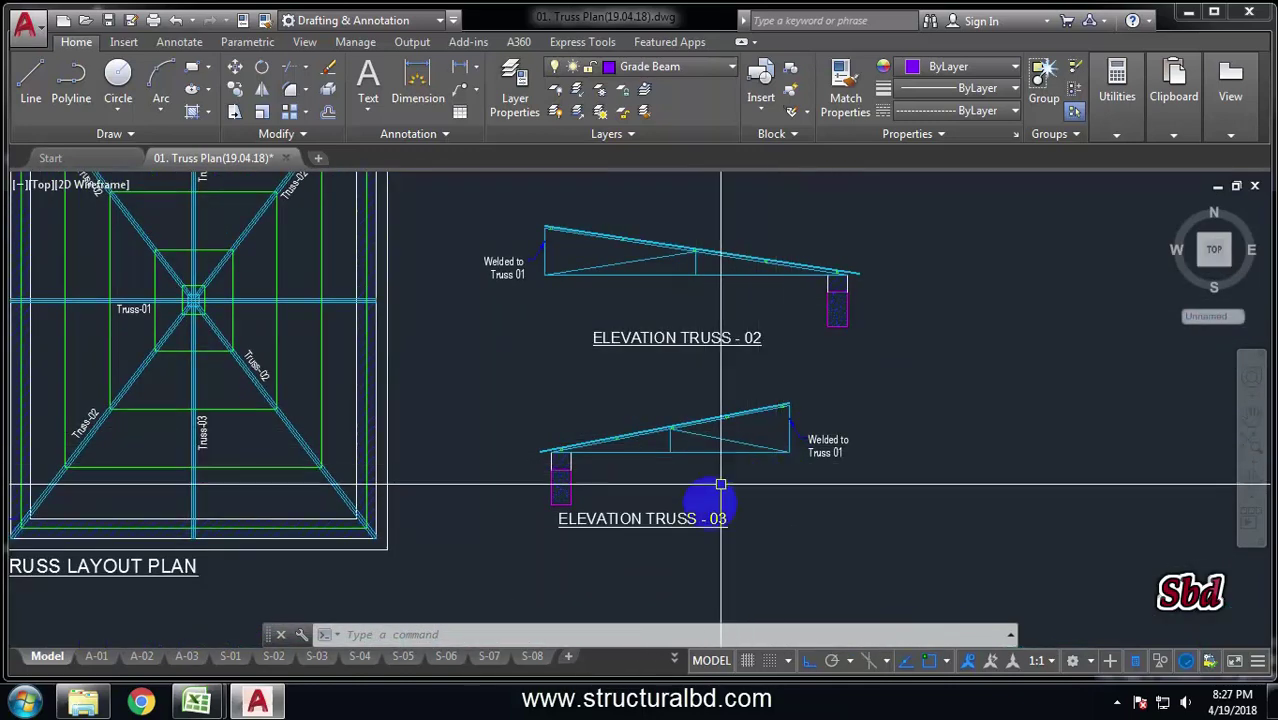
scroll(819, 451, "down", 4)
left_click(526, 348)
scroll(526, 348, "up", 5)
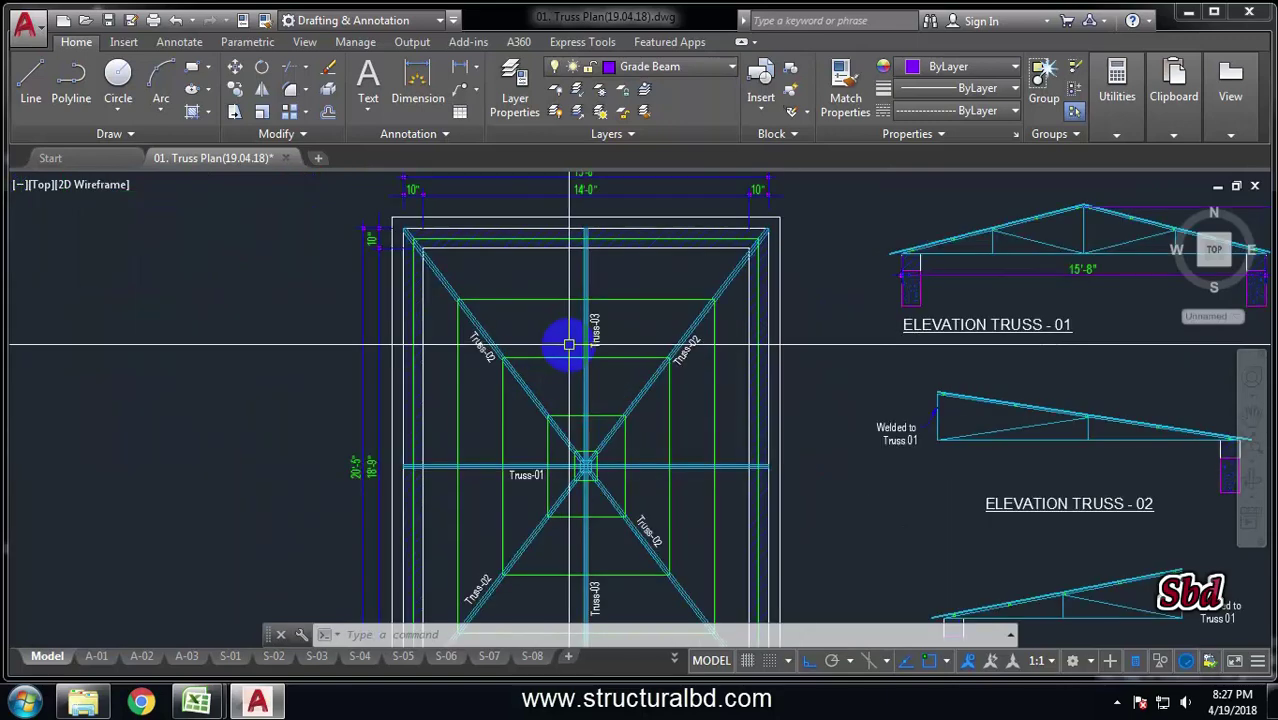
Examine the plan's central connection, the weld note on the Truss-02 elevation, and the Truss-01 elevation's members, span and height.
scroll(570, 420, "up", 5)
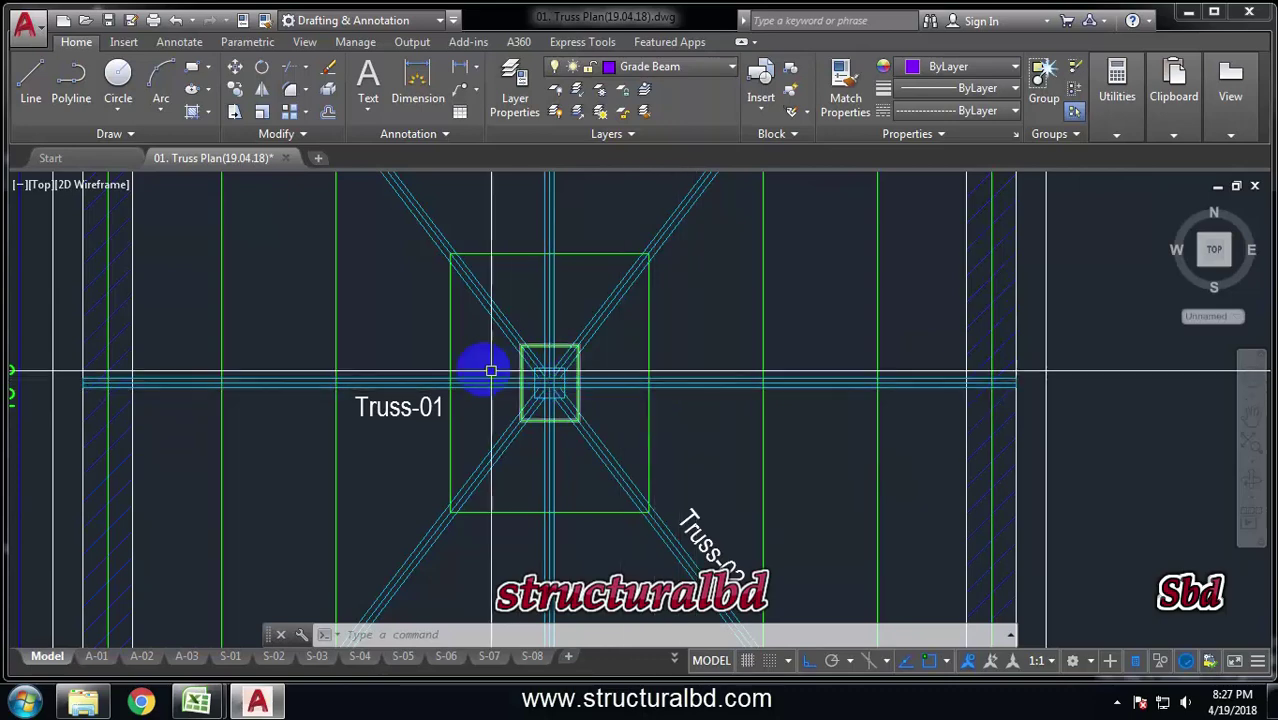
scroll(548, 371, "down", 5)
scroll(540, 395, "up", 6)
scroll(600, 370, "down", 3)
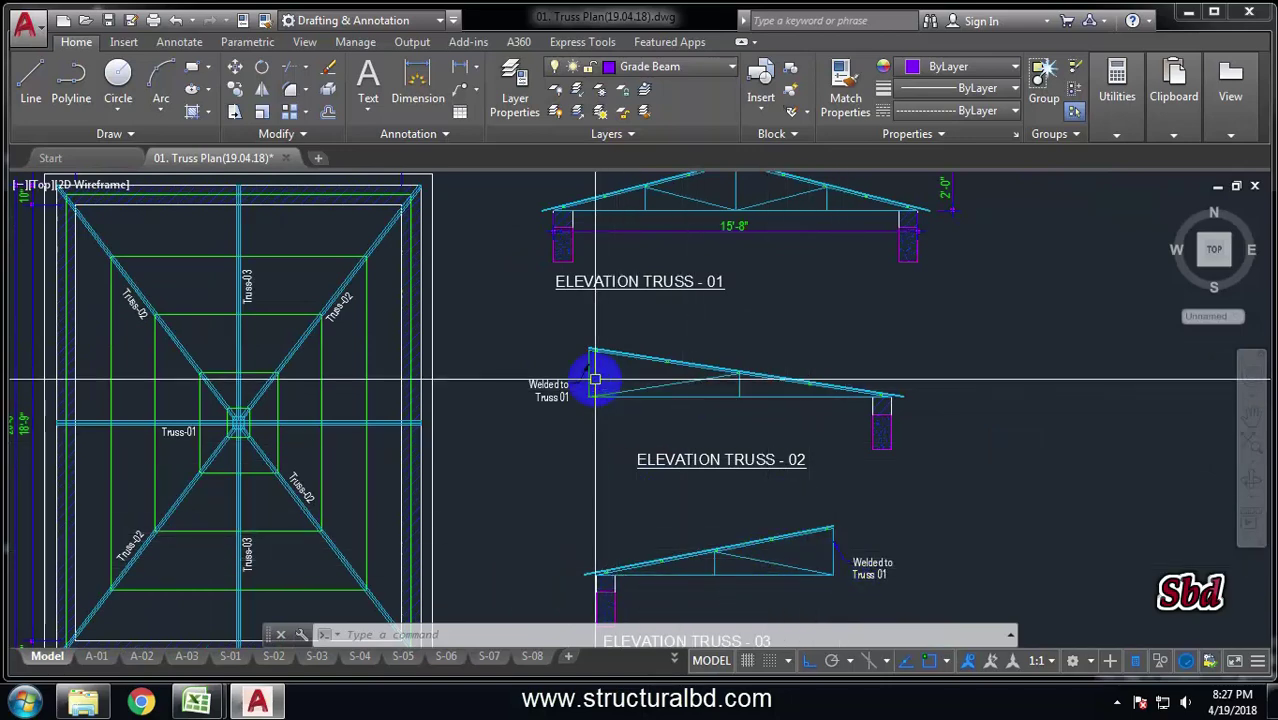
scroll(616, 300, "down", 3)
scroll(679, 296, "up", 6)
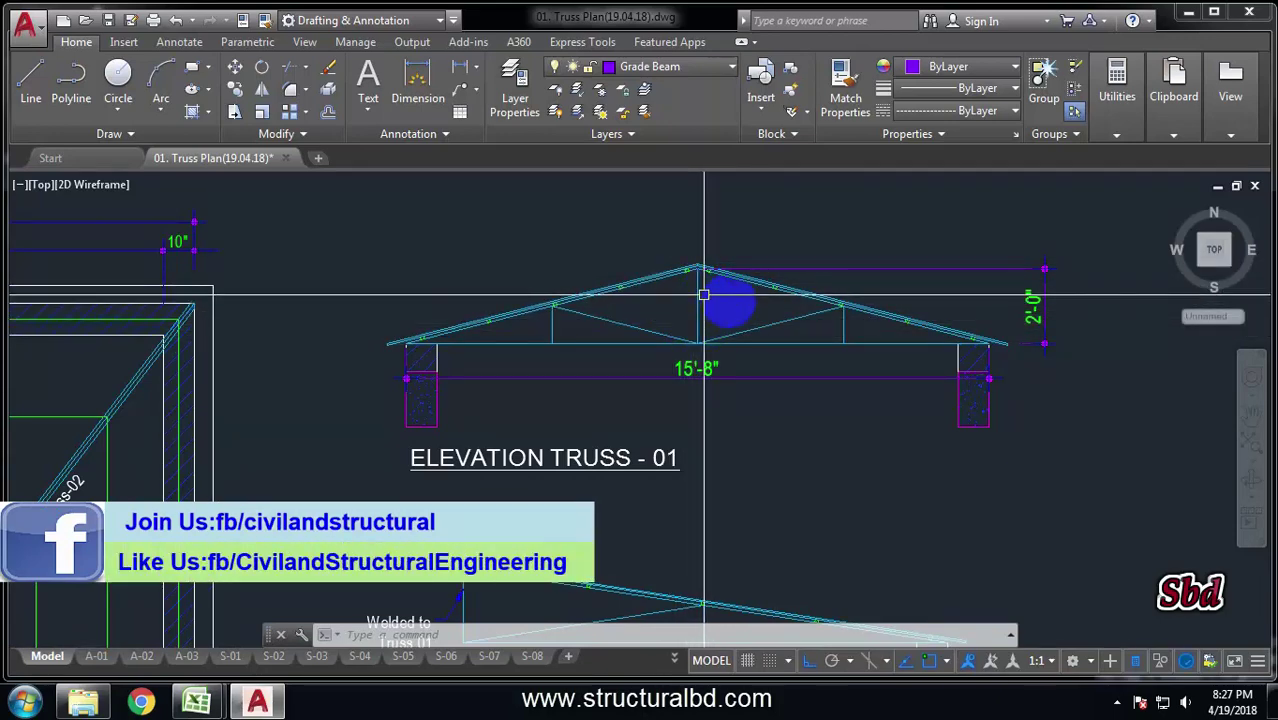
scroll(704, 295, "down", 5)
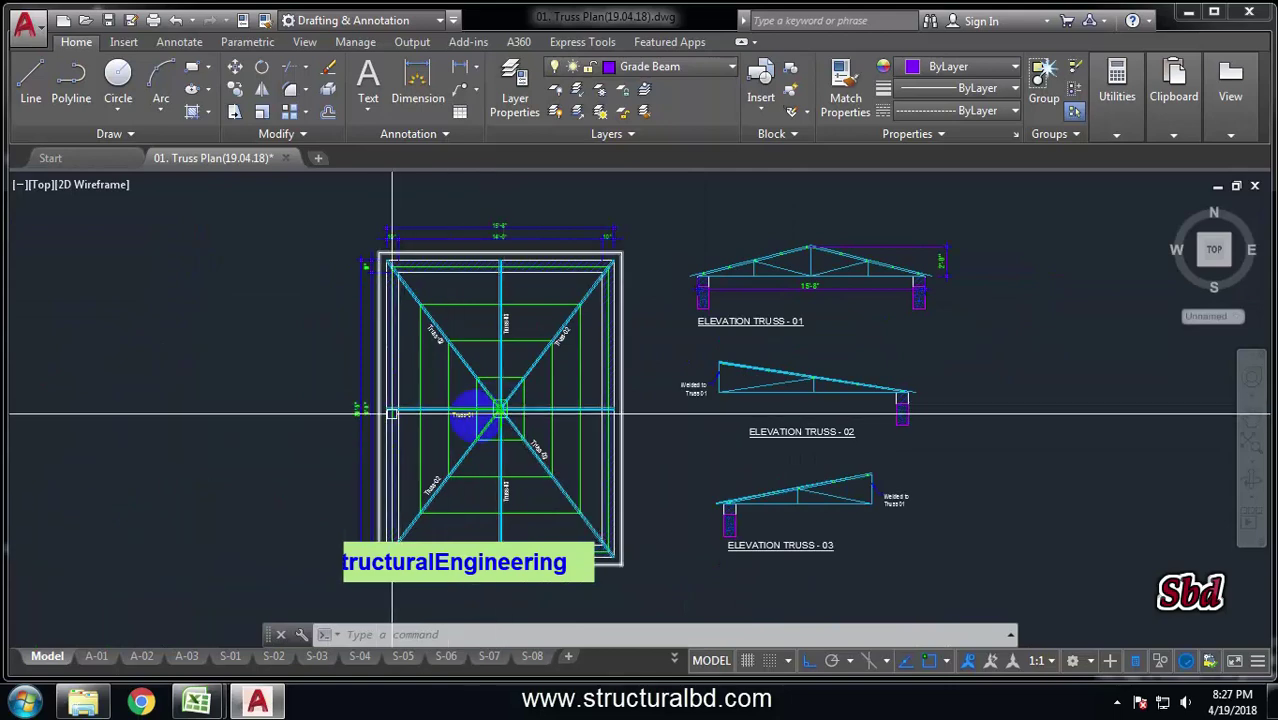
scroll(480, 418, "up", 2)
left_click_drag(612, 424, 462, 424)
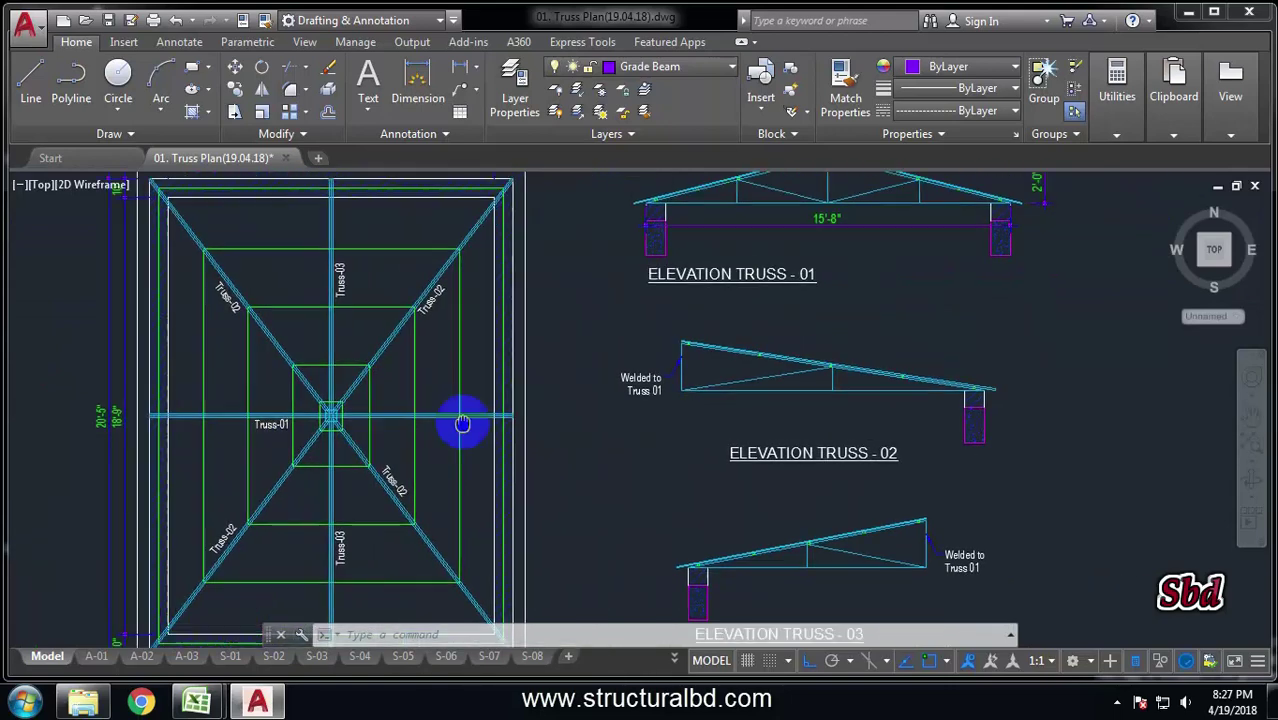
scroll(462, 424, "down", 2)
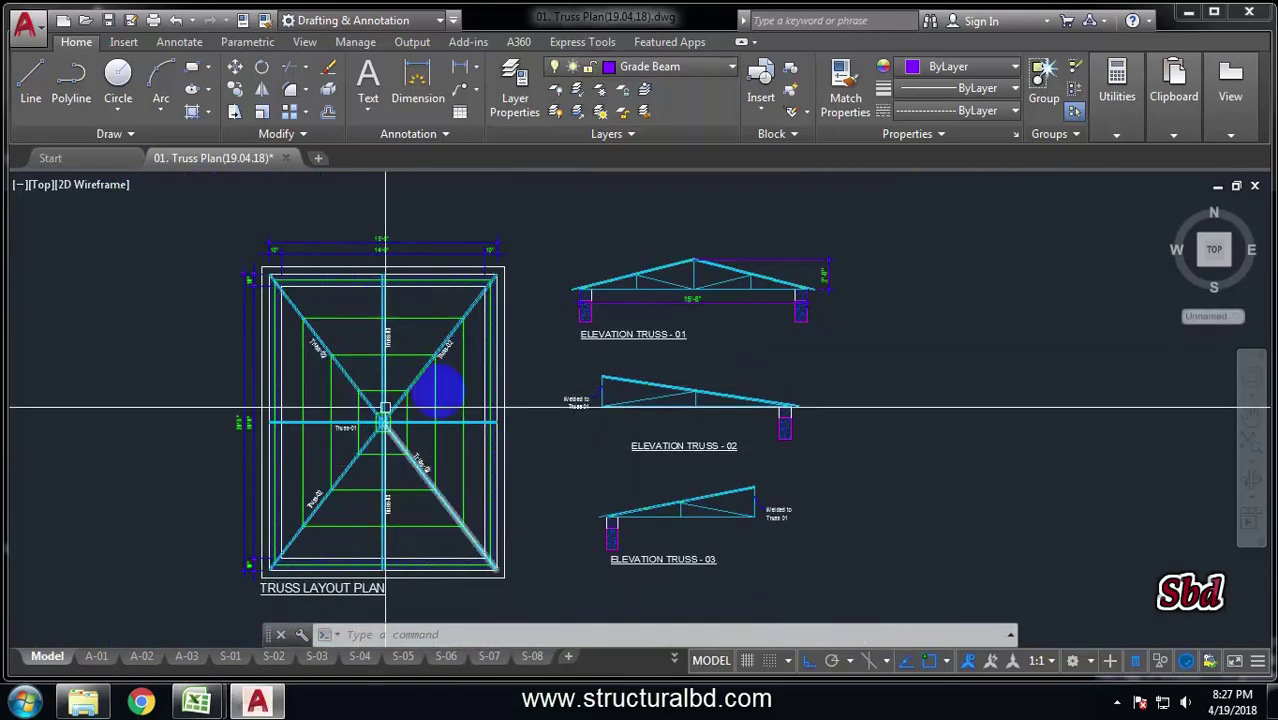
scroll(556, 380, "up", 3)
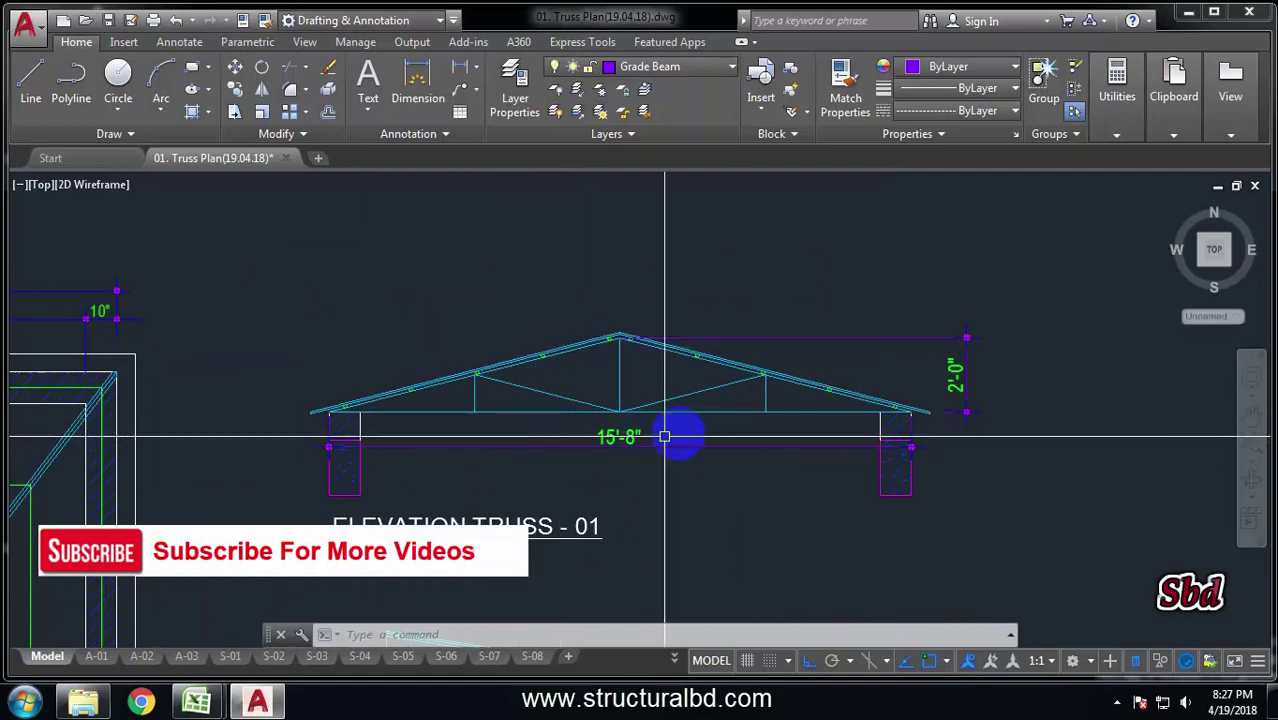
Draw a circle of about 1'-1" radius centred on the bottom chord's midpoint joint in the Truss-01 elevation.
scroll(664, 437, "up", 3)
scroll(713, 362, "down", 4)
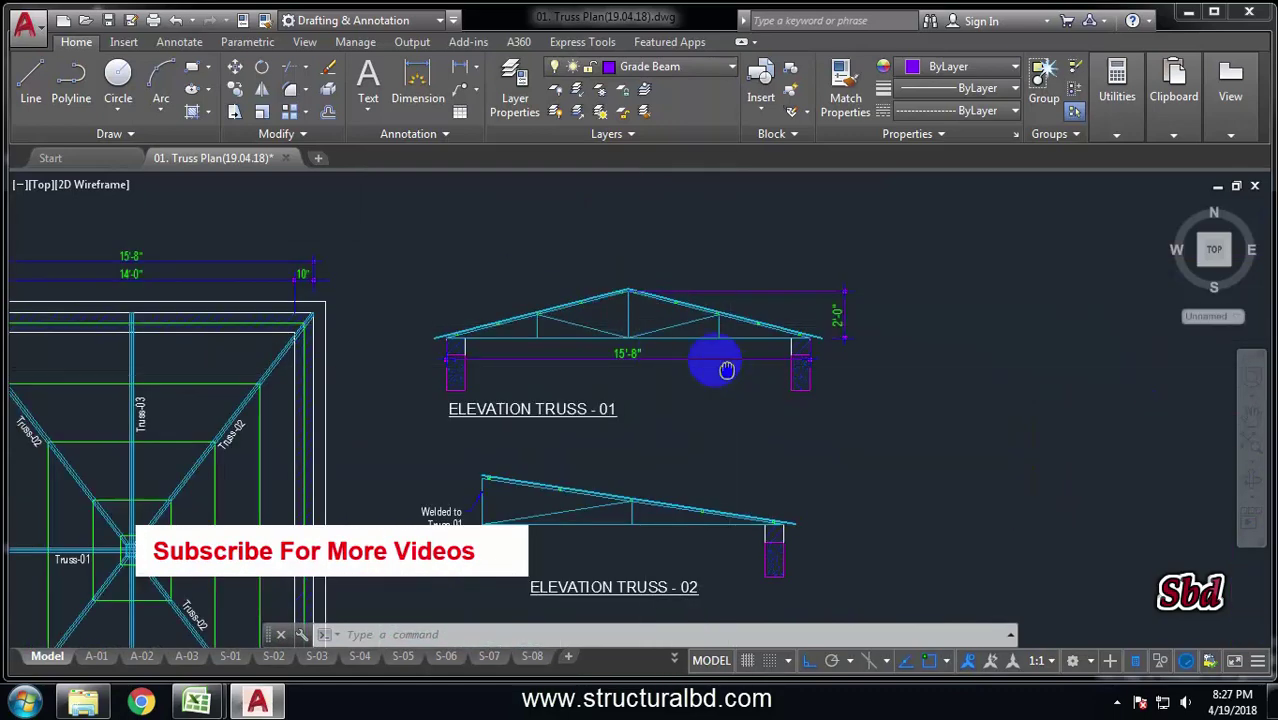
scroll(633, 354, "up", 4)
scroll(465, 343, "down", 4)
scroll(613, 382, "up", 2)
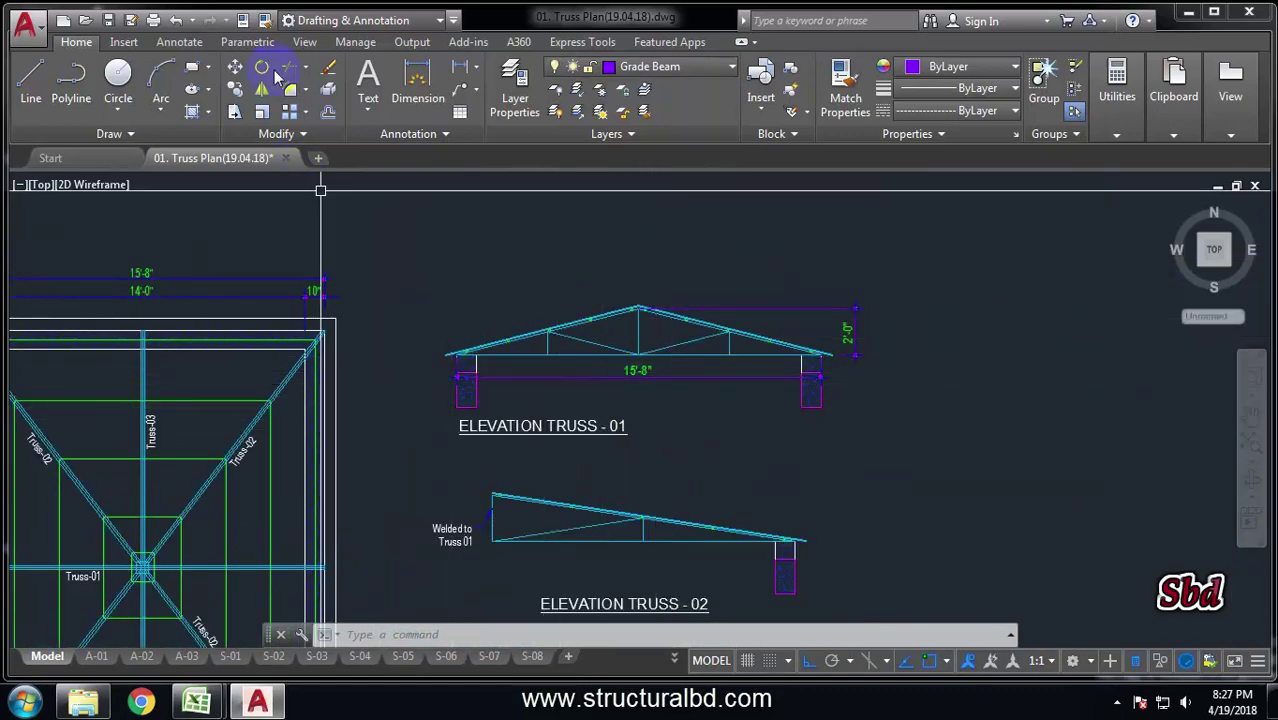
left_click(118, 80)
scroll(445, 262, "up", 3)
left_click(640, 355)
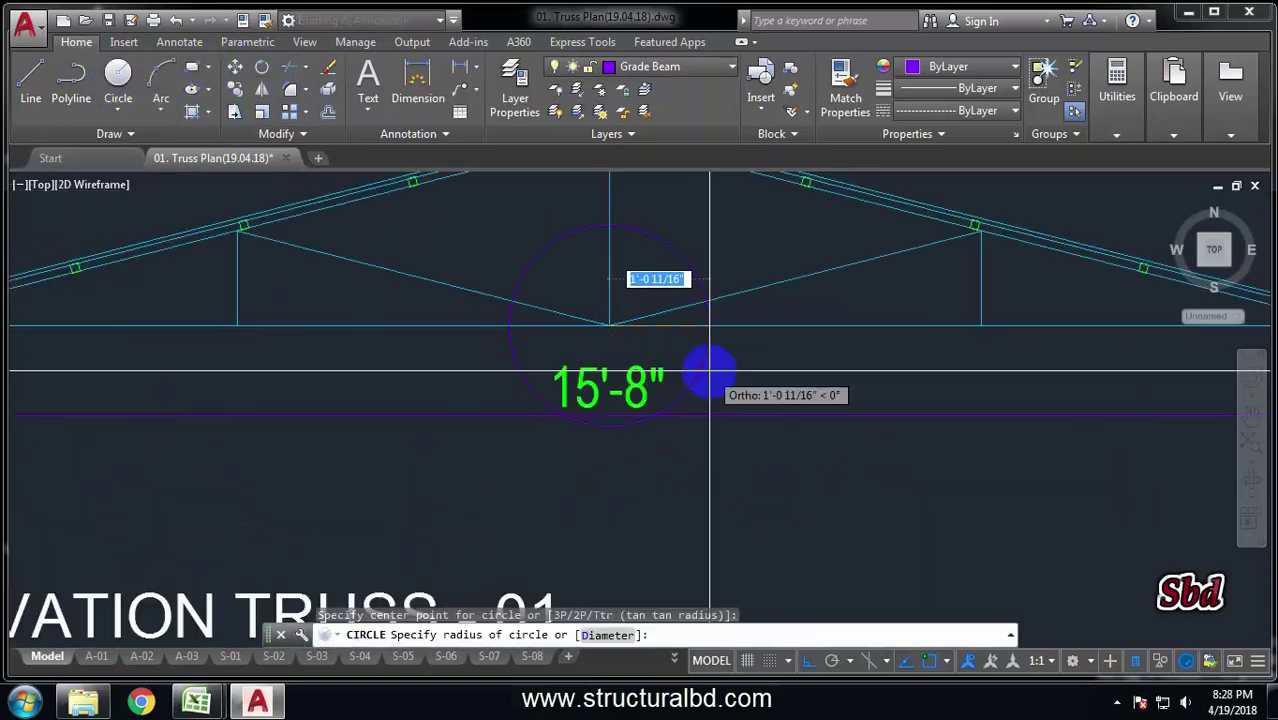
scroll(640, 352, "down", 1)
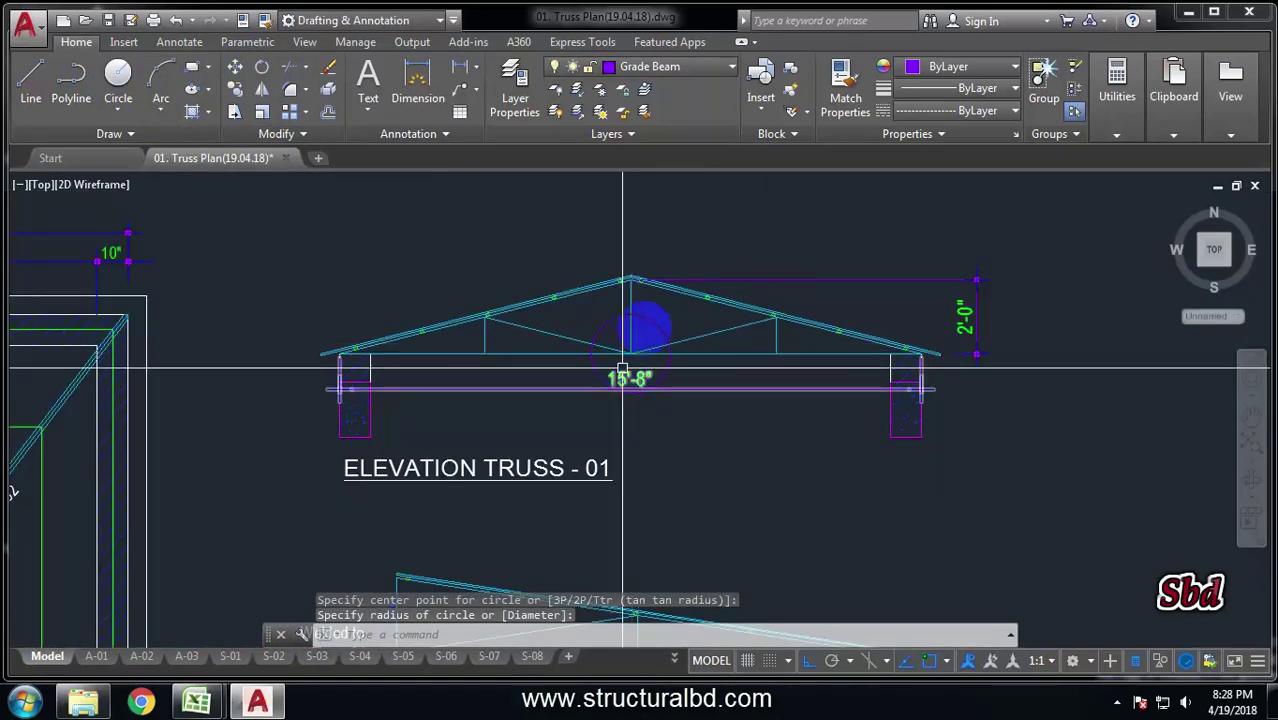
Draw a small flat rectangle directly beneath the bottom chord's centre joint, inside the circle on the Truss-01 elevation.
scroll(647, 347, "down", 5)
scroll(499, 420, "up", 1)
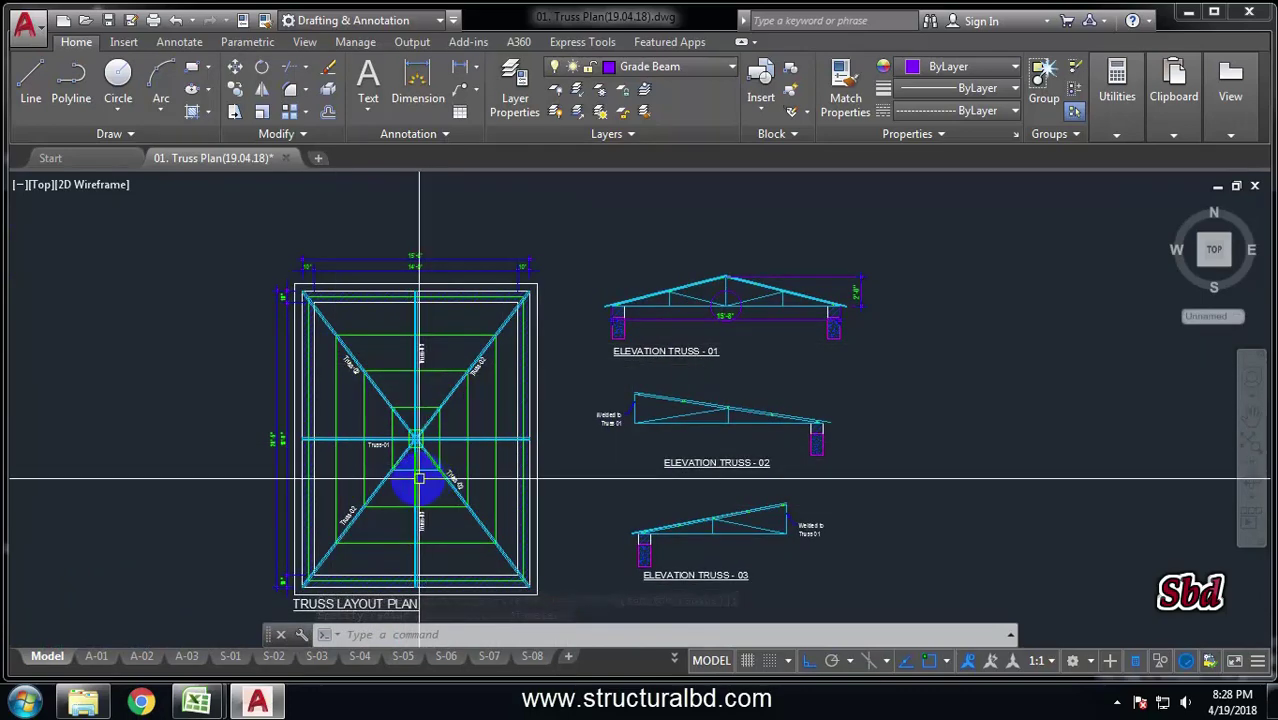
scroll(733, 295, "up", 6)
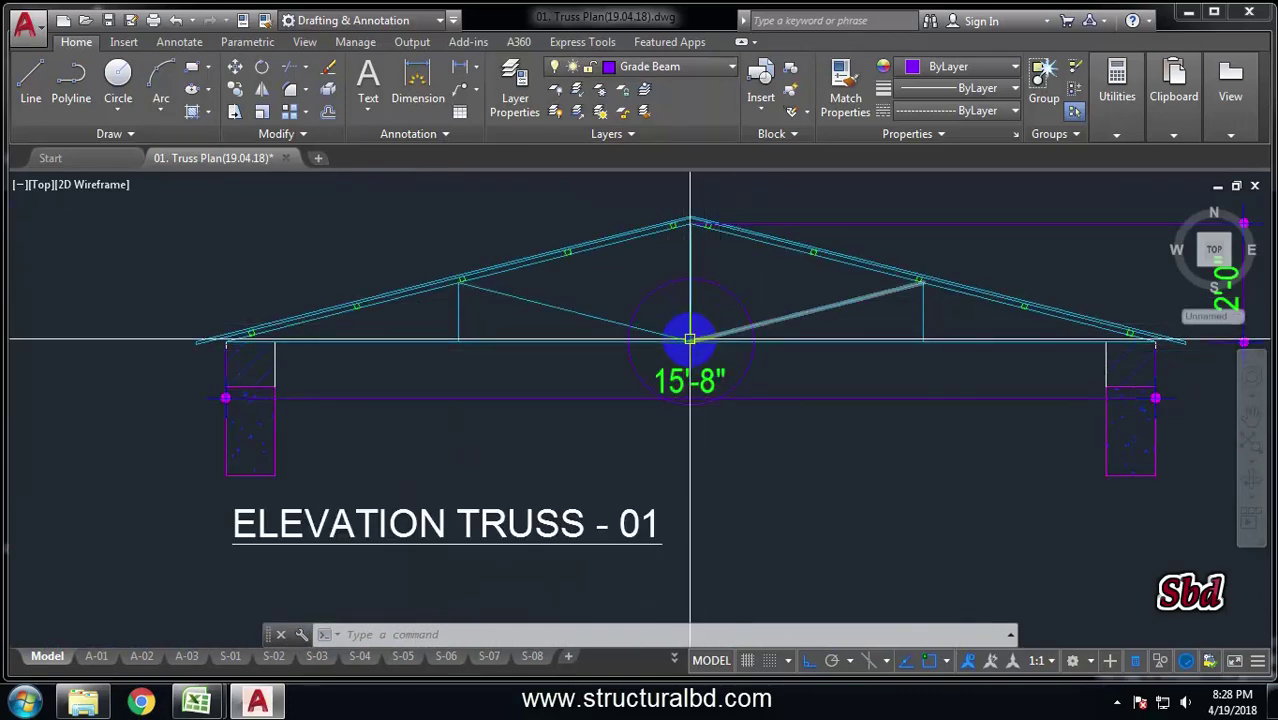
scroll(684, 341, "up", 6)
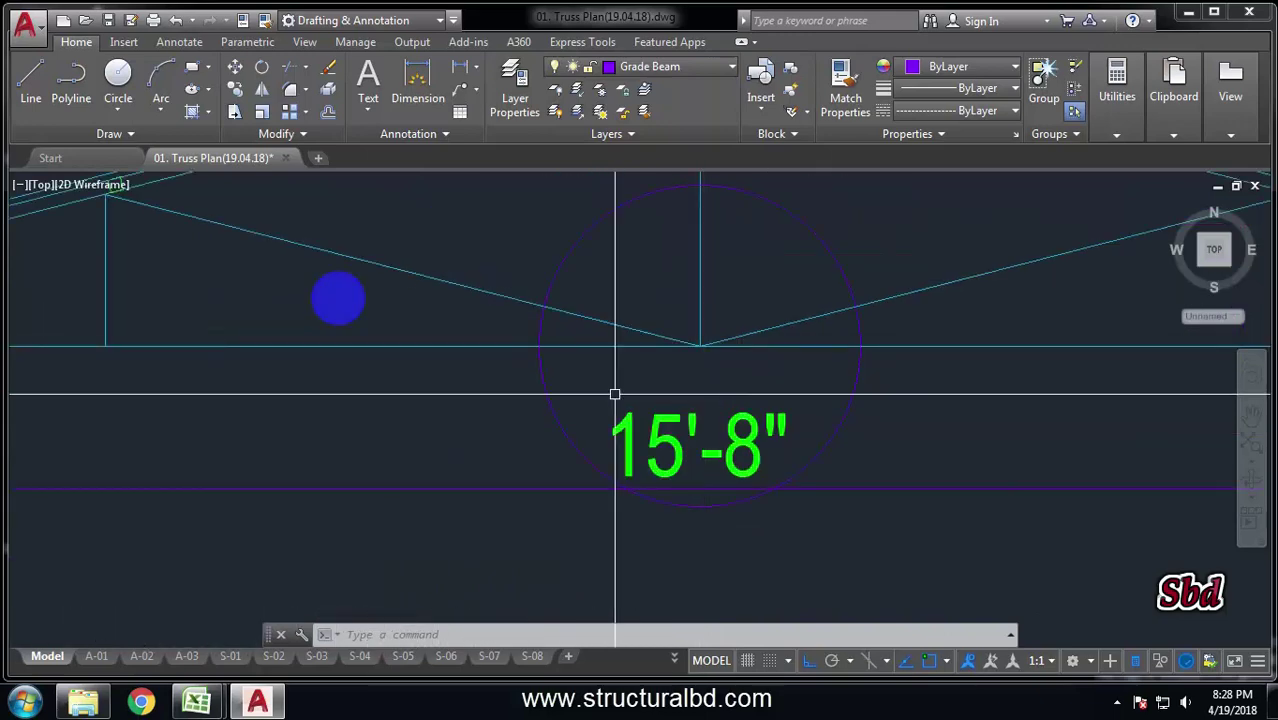
left_click(192, 67)
left_click(790, 351)
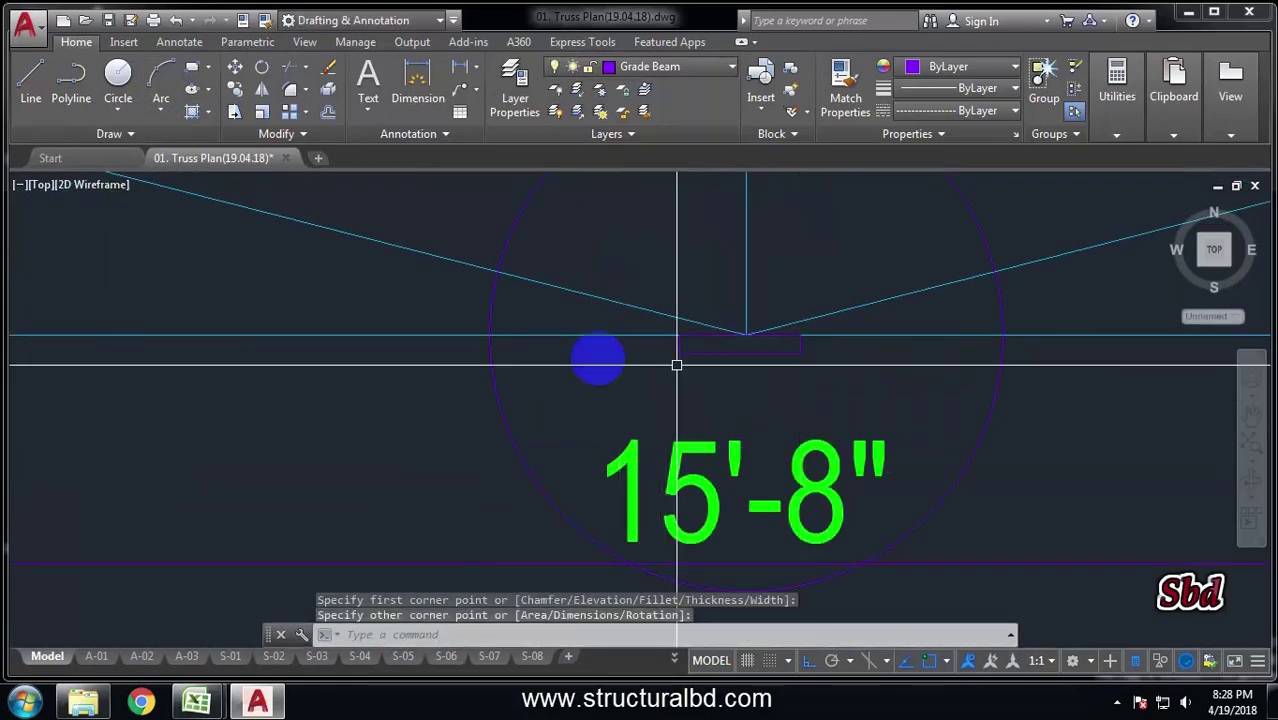
Compare the marked centre joint of the Truss-01 elevation with the central truss junction in the layout plan.
scroll(650, 365, "down", 4)
scroll(590, 400, "down", 4)
scroll(605, 305, "up", 1)
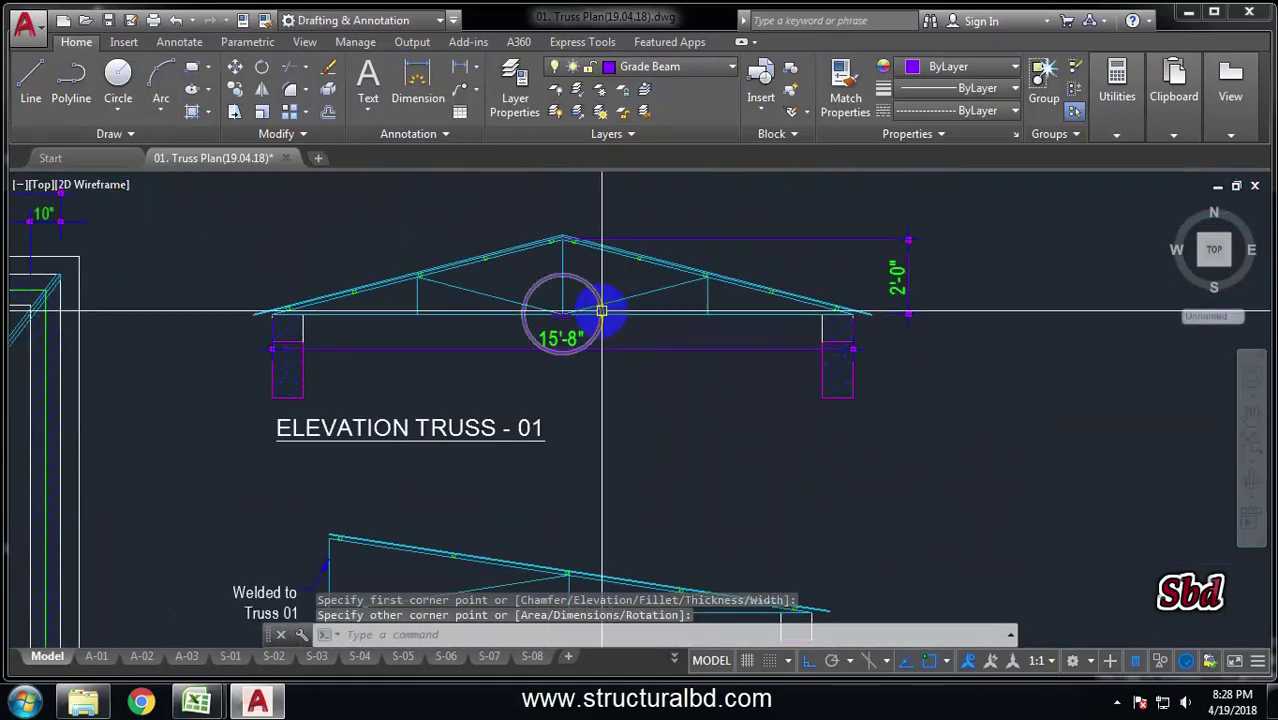
scroll(414, 371, "down", 4)
scroll(729, 296, "up", 4)
scroll(729, 296, "up", 4)
scroll(605, 385, "down", 5)
scroll(458, 340, "up", 2)
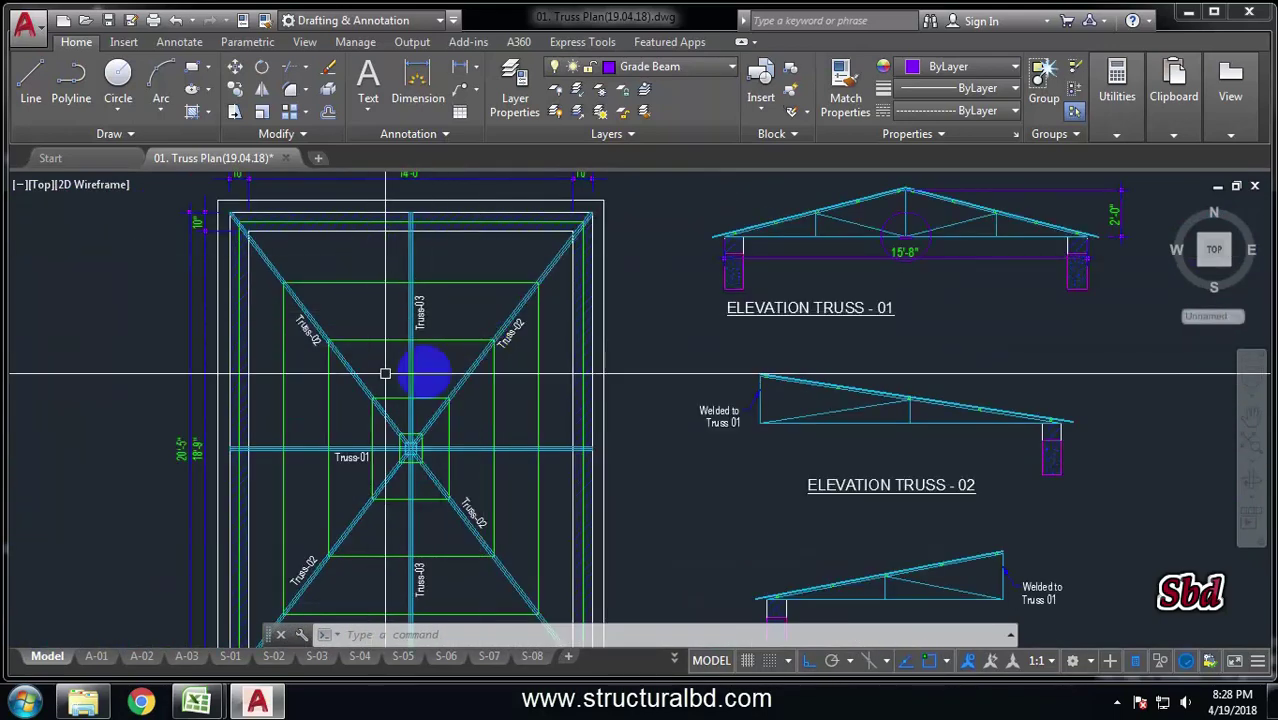
scroll(330, 350, "down", 2)
scroll(623, 348, "up", 2)
Examine the rectangle at Truss-01's centre joint, followed by the sloping top chord and web members of its elevation.
scroll(686, 320, "up", 4)
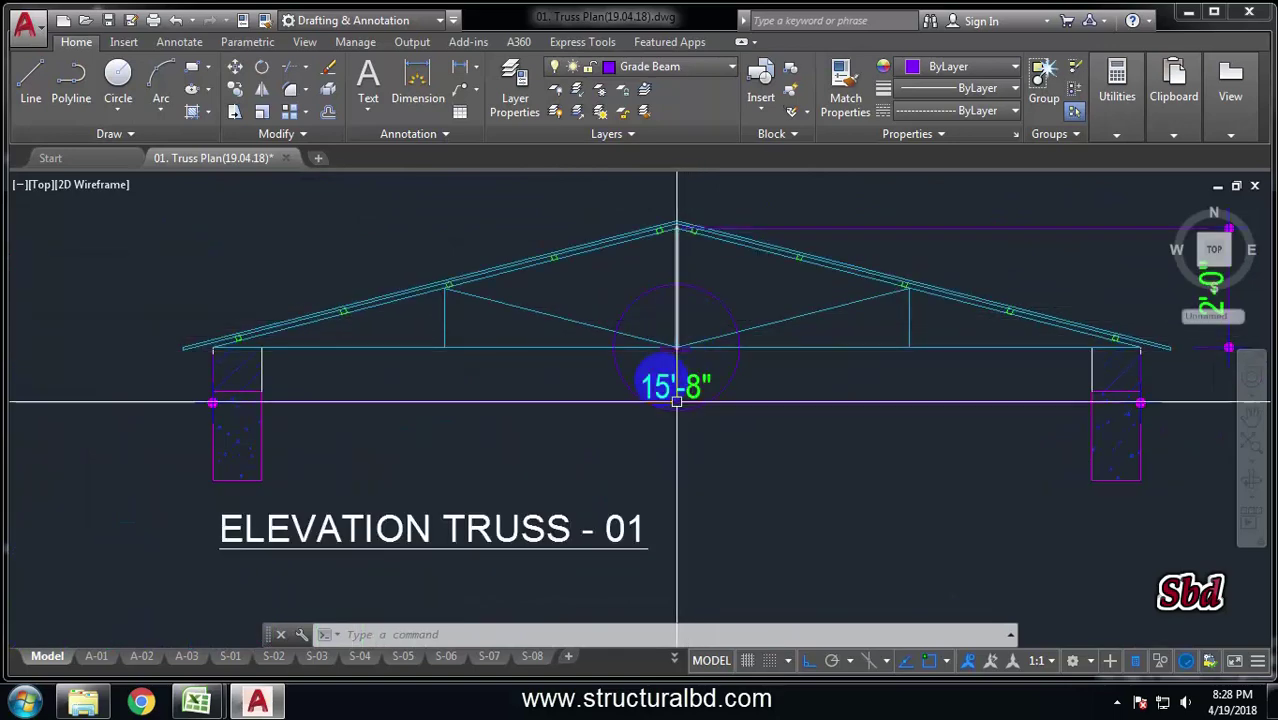
scroll(676, 335, "up", 3)
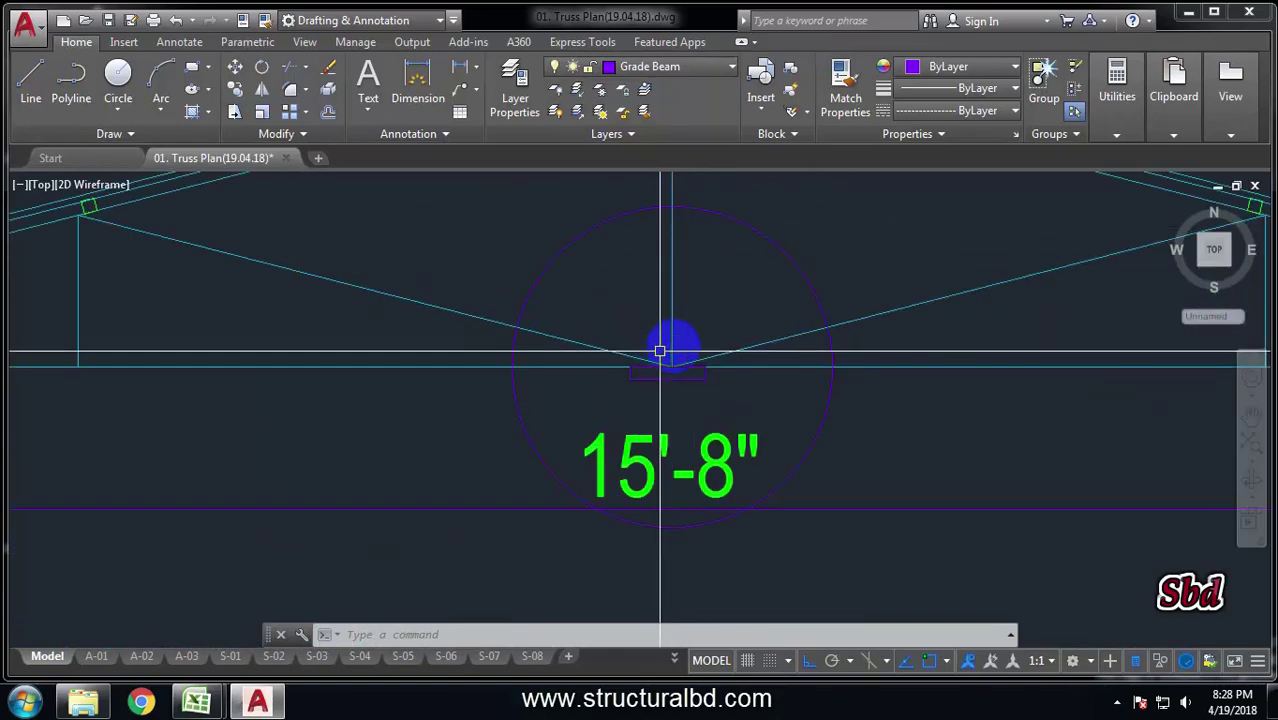
scroll(677, 369, "down", 2)
scroll(685, 351, "down", 5)
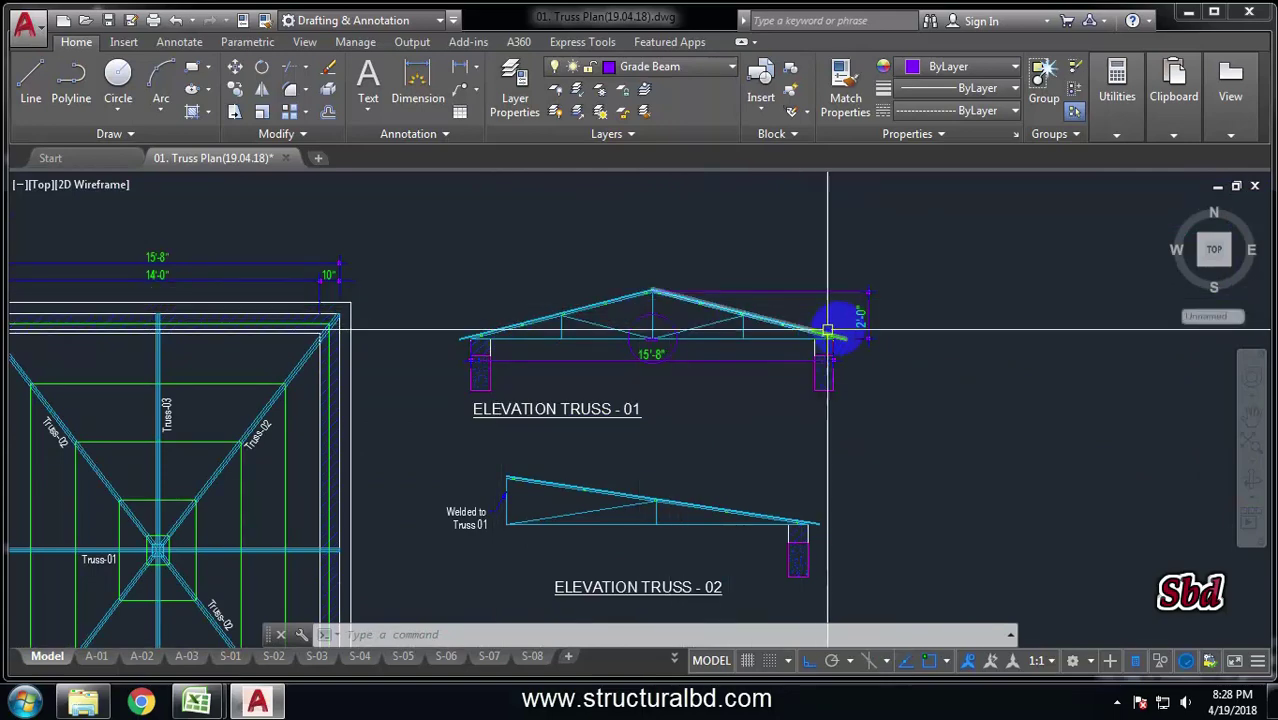
scroll(702, 297, "up", 4)
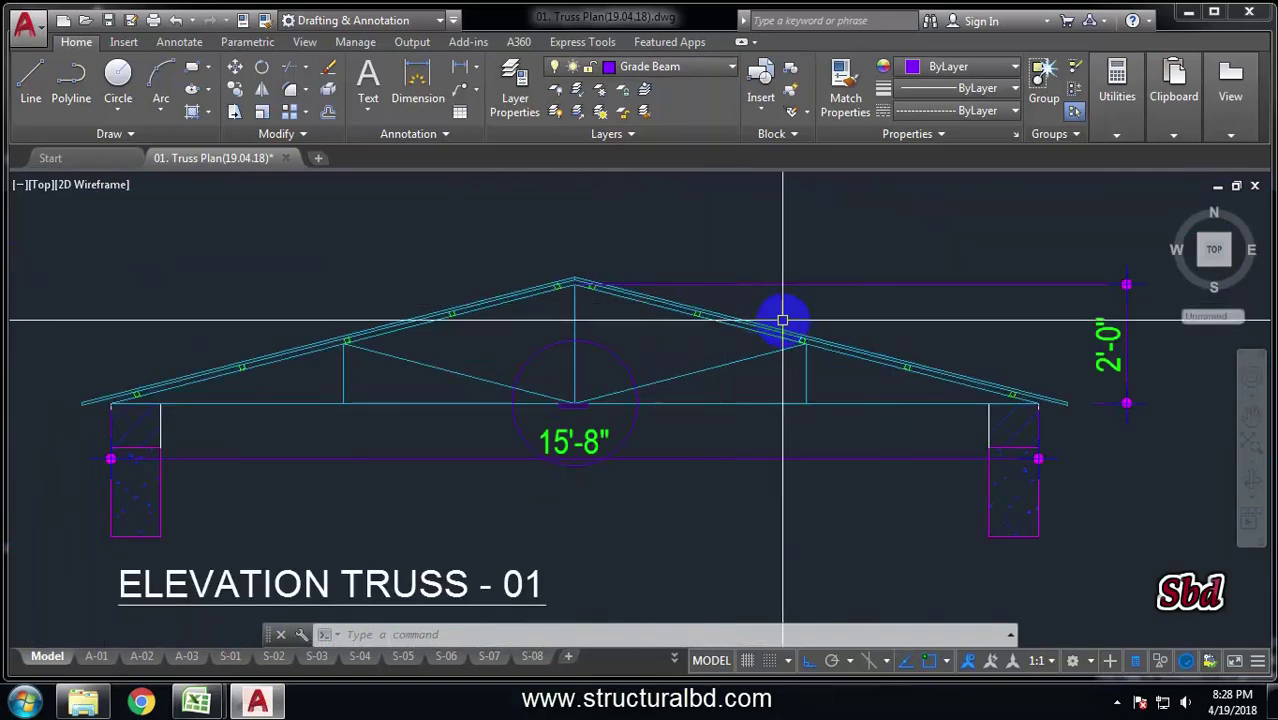
scroll(715, 285, "down", 2)
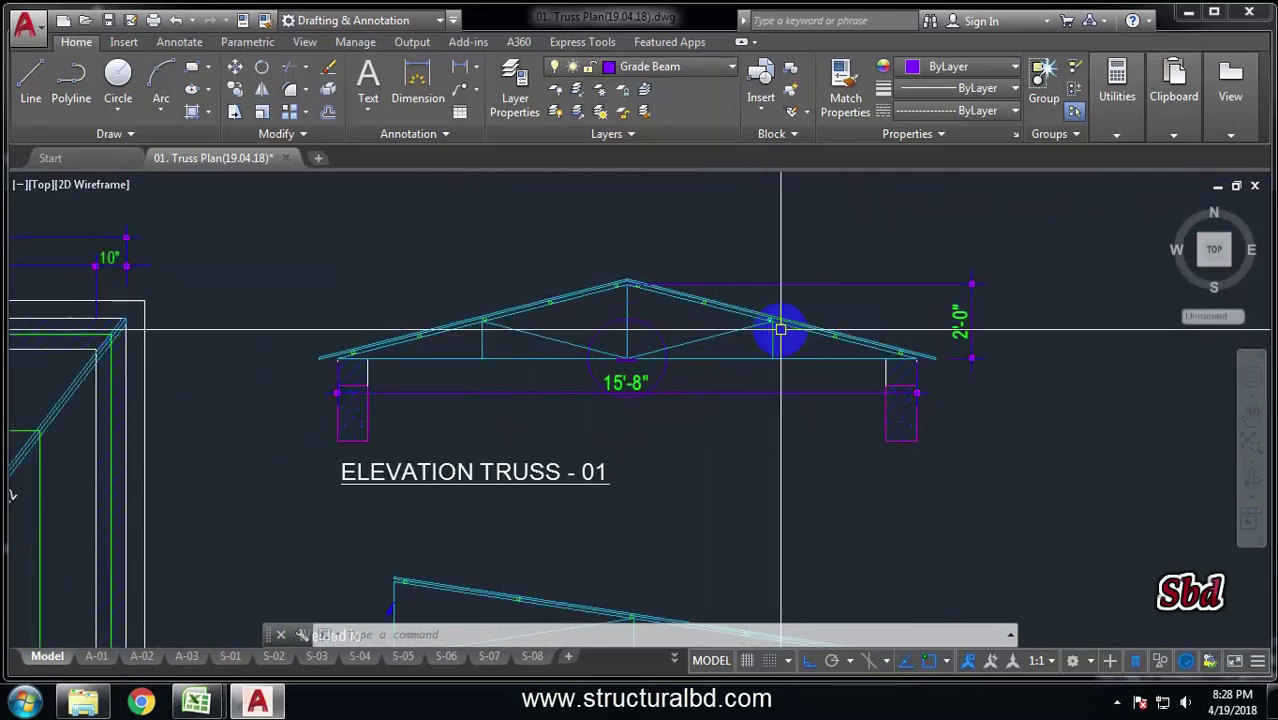
scroll(779, 322, "down", 5)
scroll(534, 393, "up", 2)
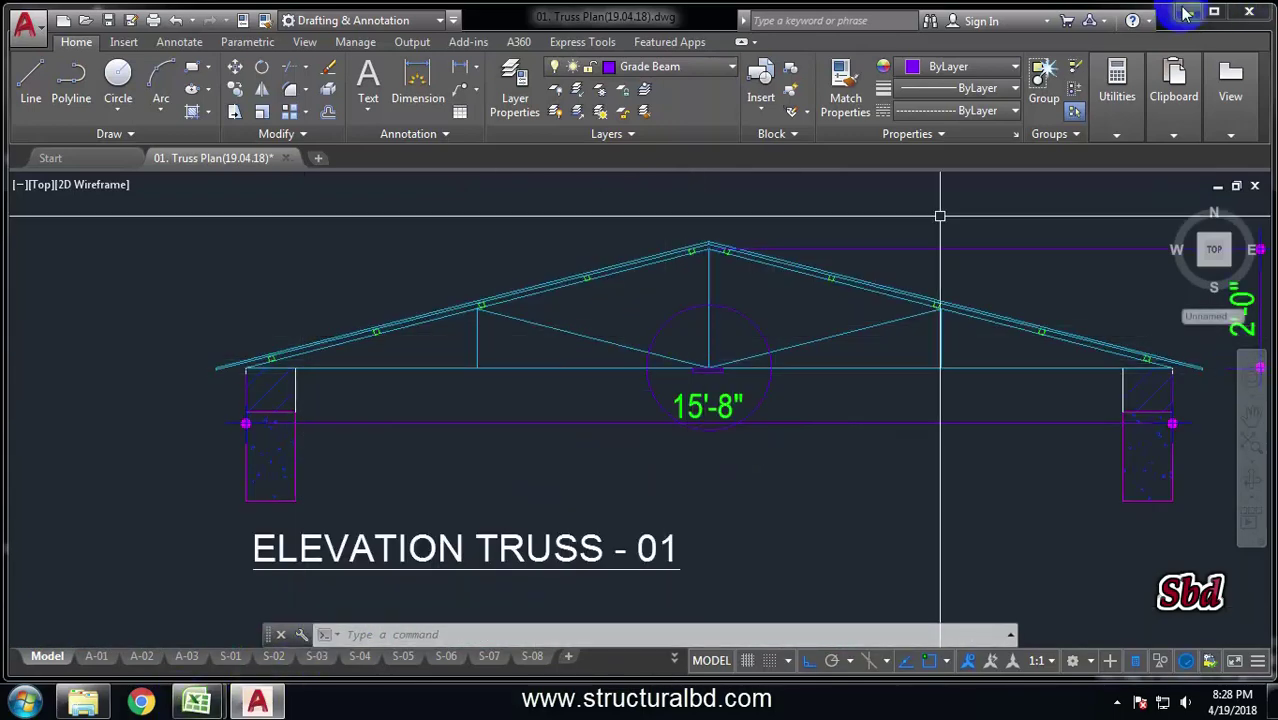
Minimize the truss drawing, refresh the desktop and start STAAD.Pro V8i.
left_click(1183, 12)
right_click(450, 237)
left_click(498, 269)
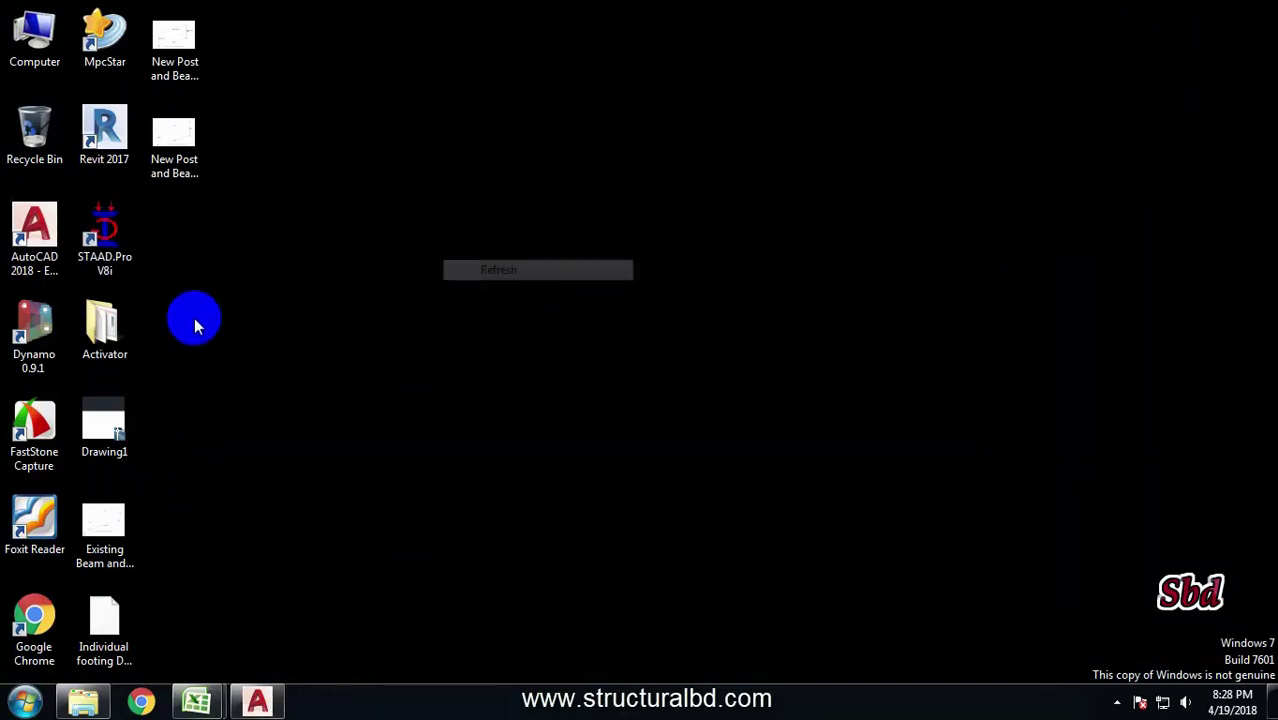
double_click(105, 245)
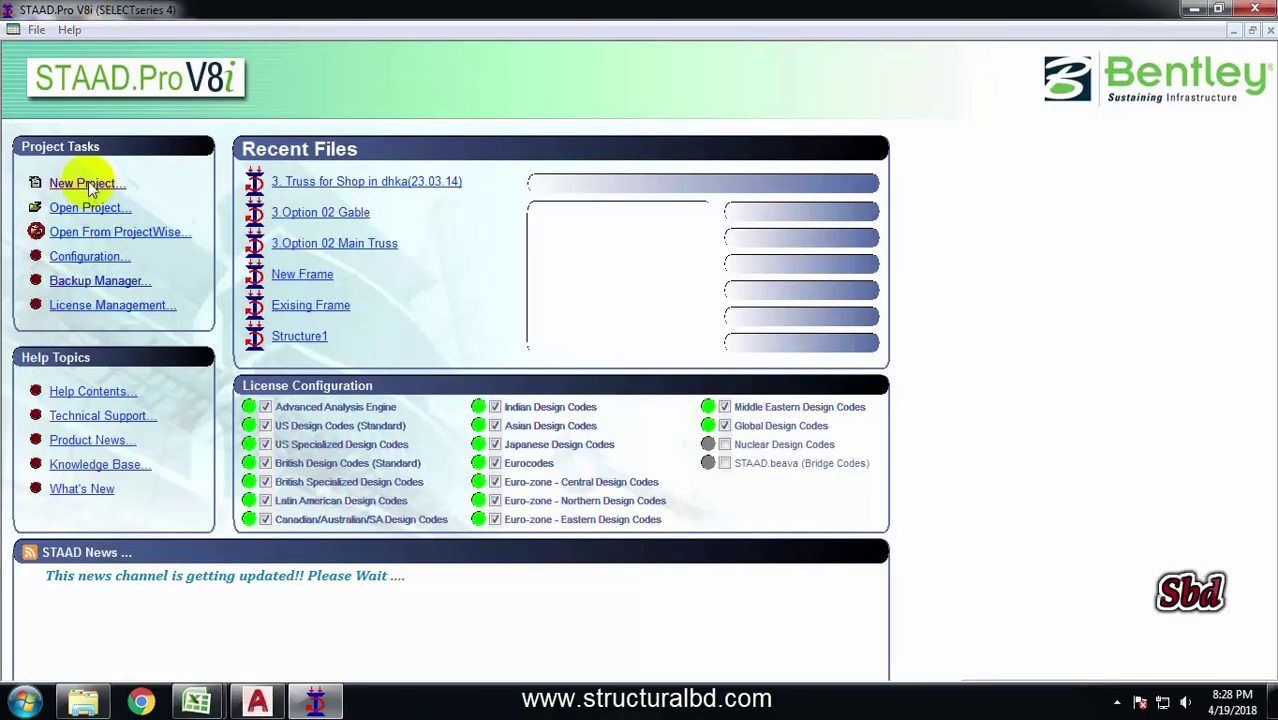
Create a Plane project named Structure1 in Meter and KiloNewton with Add Beam, overwriting the existing file, and dismiss the snap grid.
left_click(88, 185)
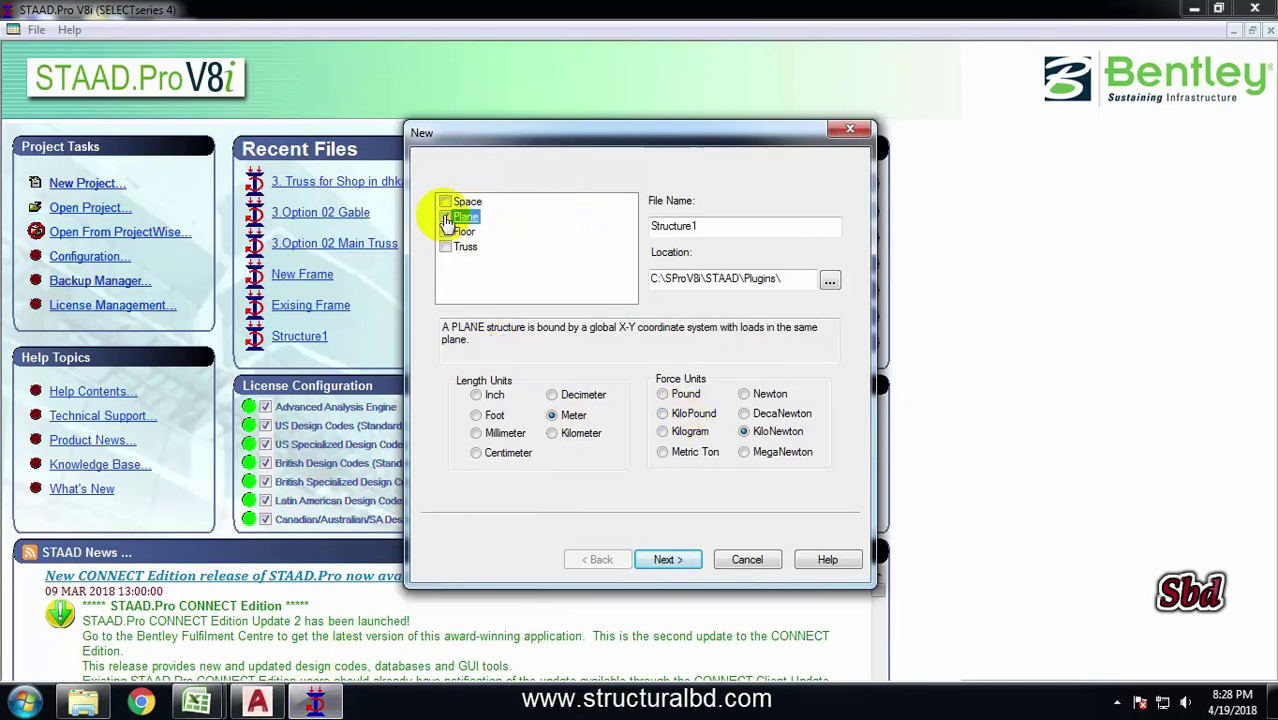
left_click(667, 560)
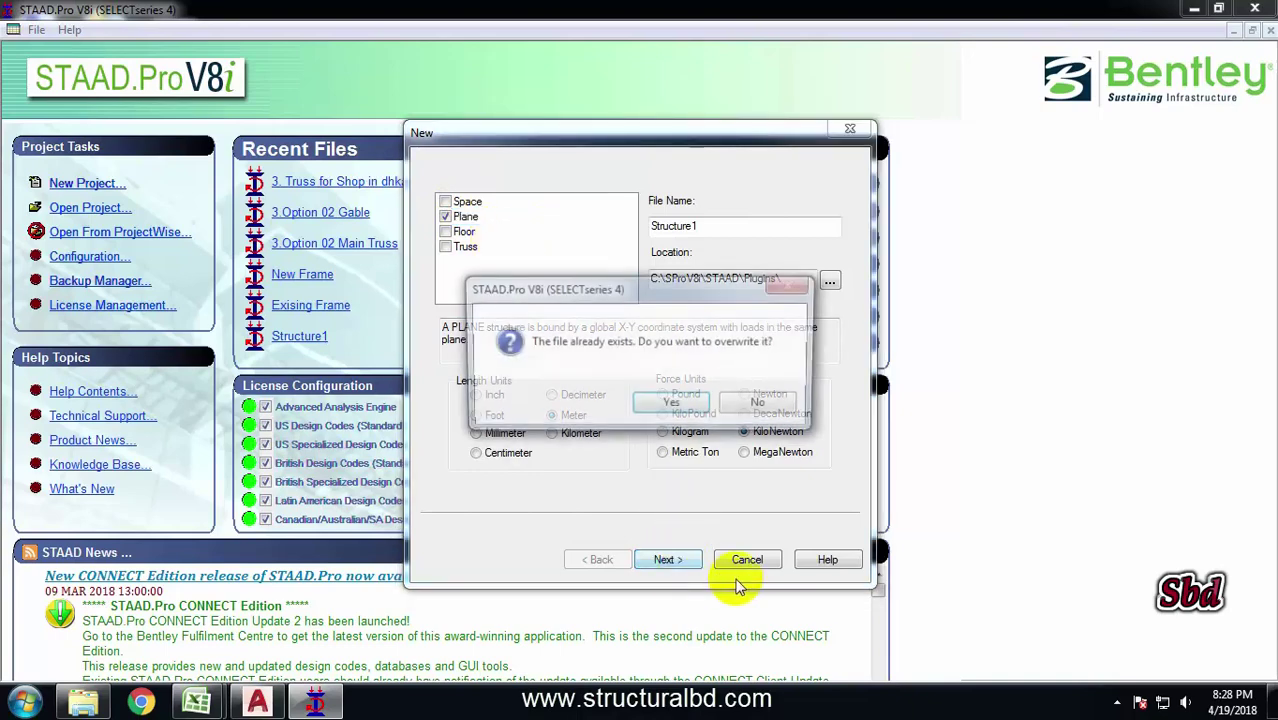
left_click(673, 403)
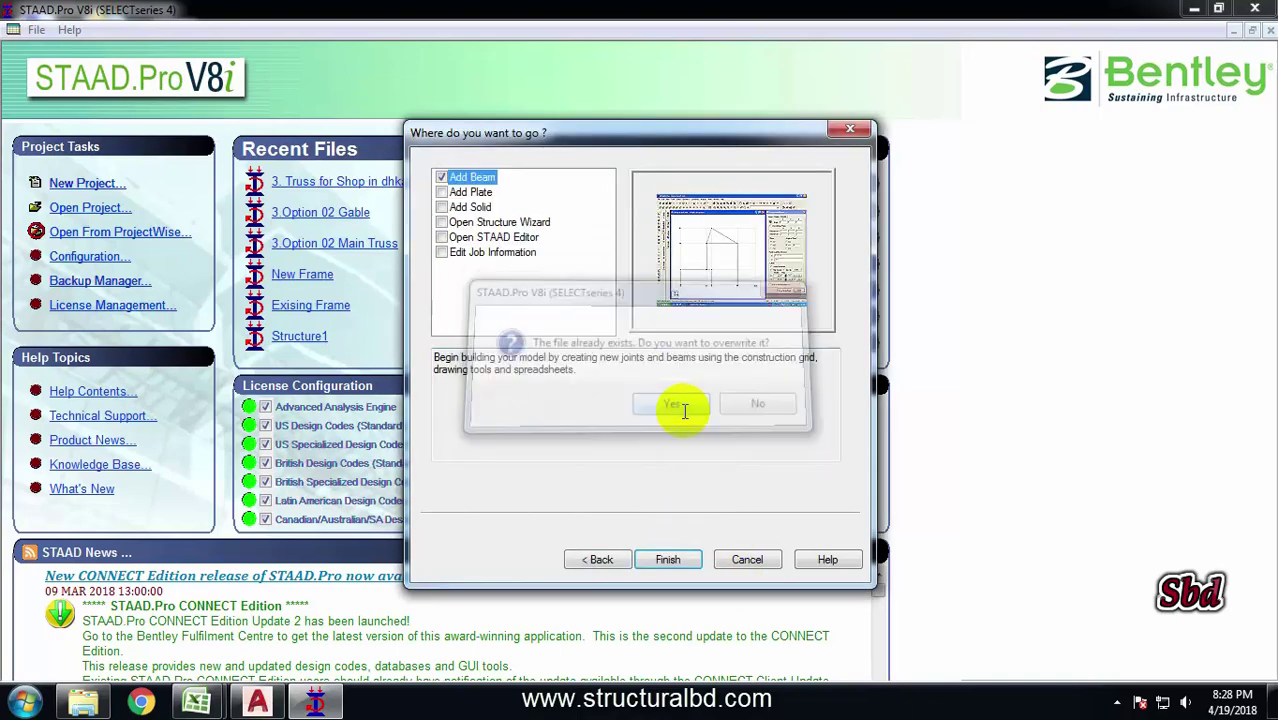
left_click(669, 560)
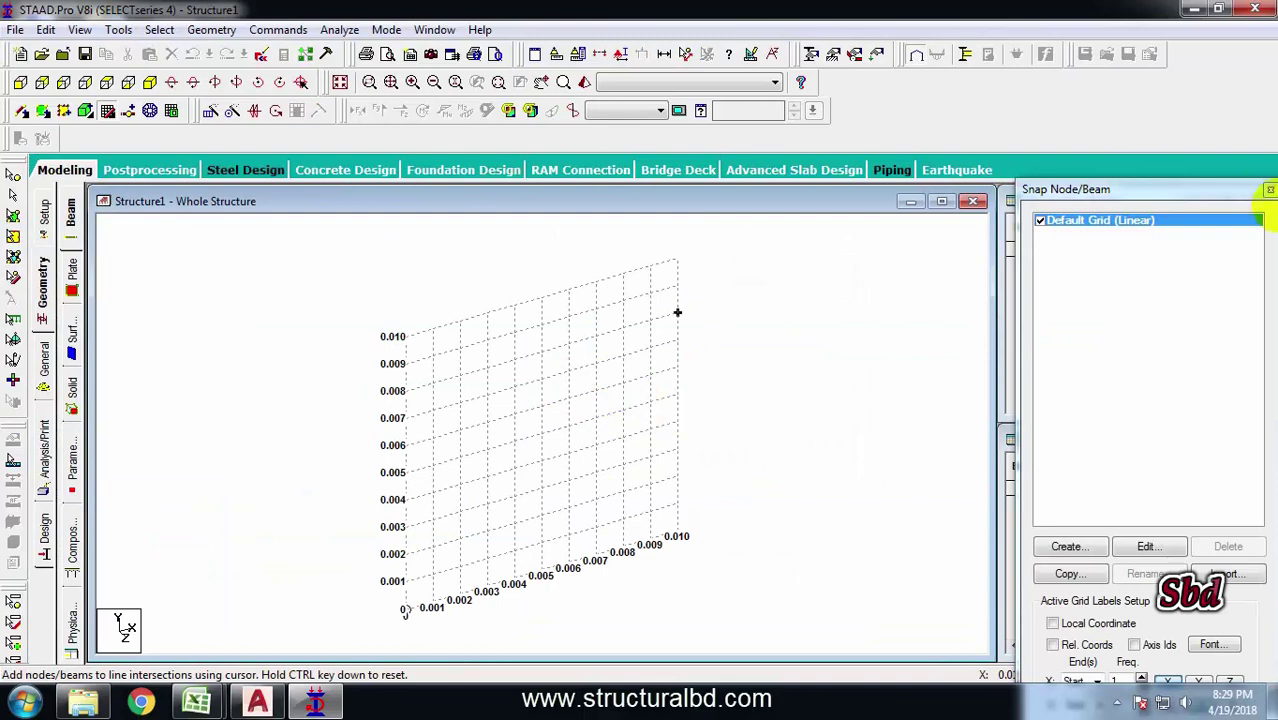
left_click(1270, 190)
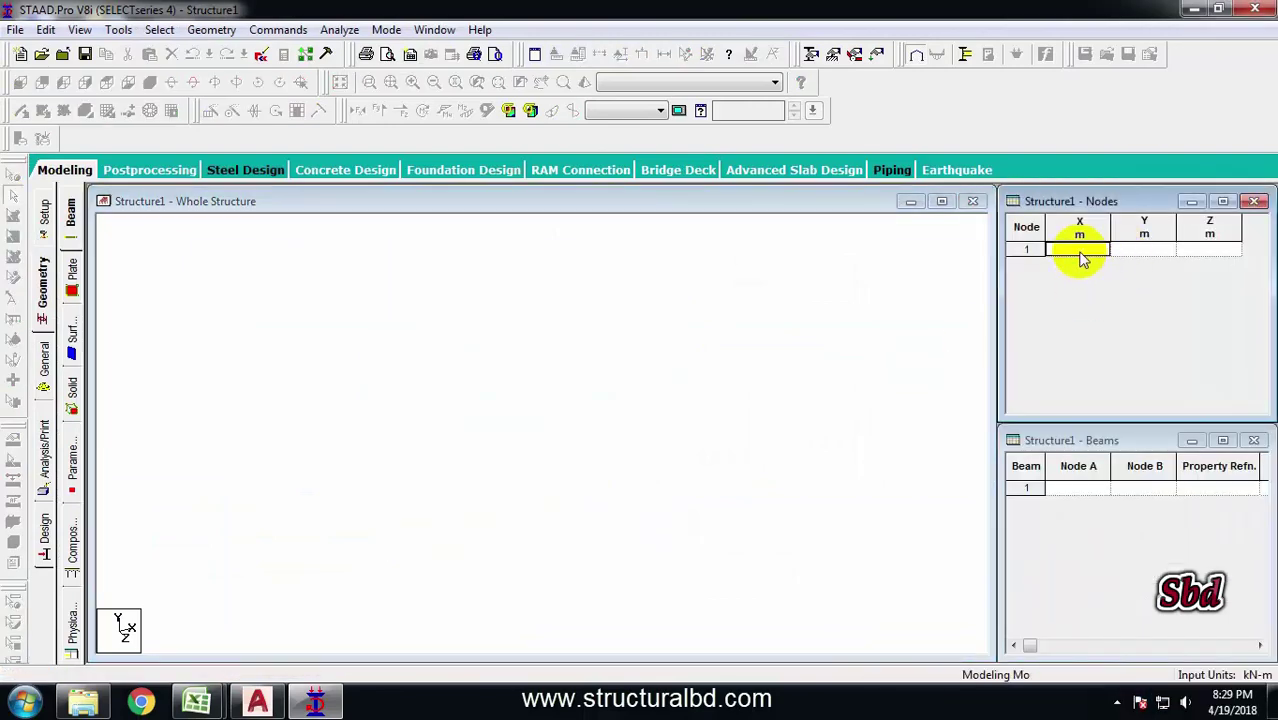
Add node 1 at X 0, Y 0, Z 0 in the node table and select it in the model.
left_click(855, 348)
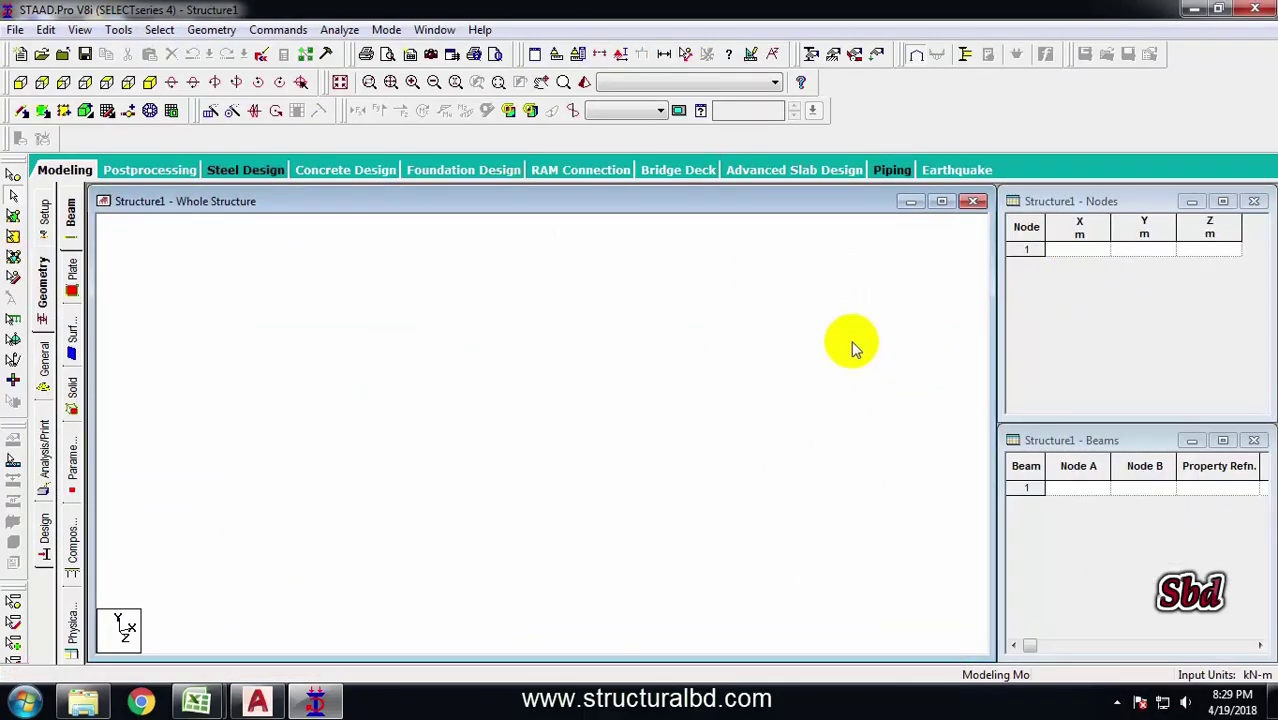
left_click(1078, 250)
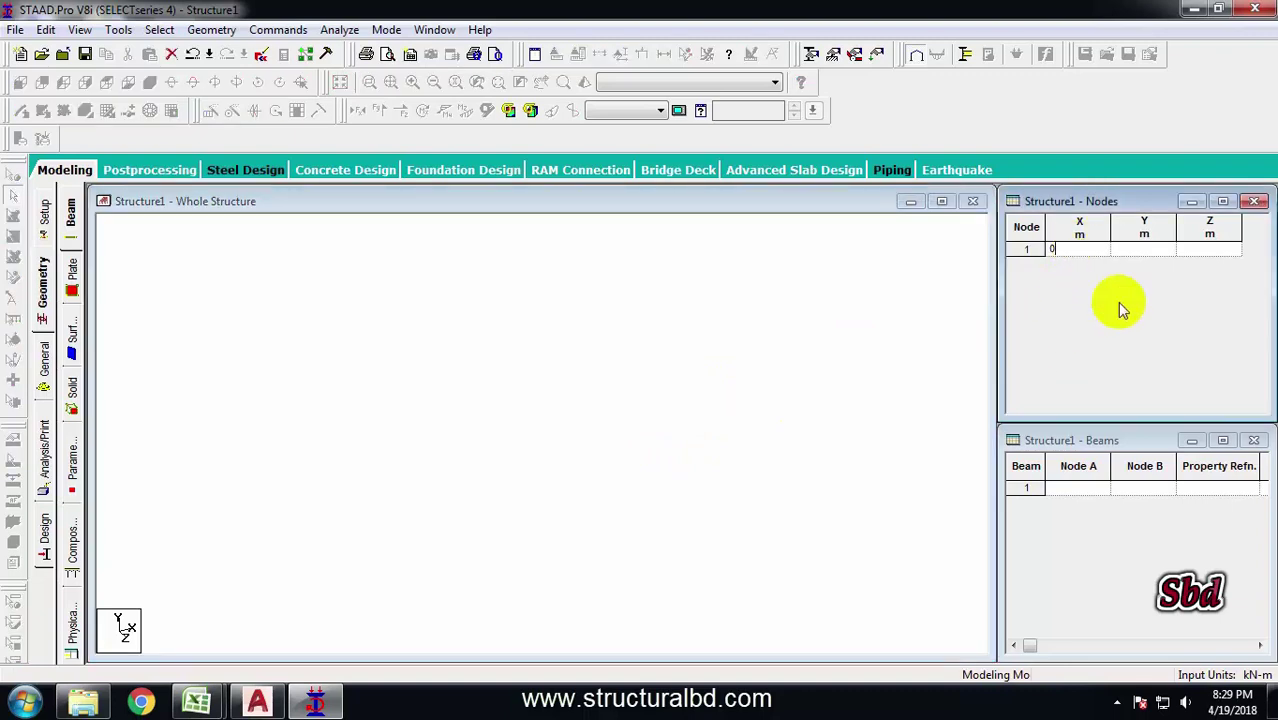
left_click(530, 428)
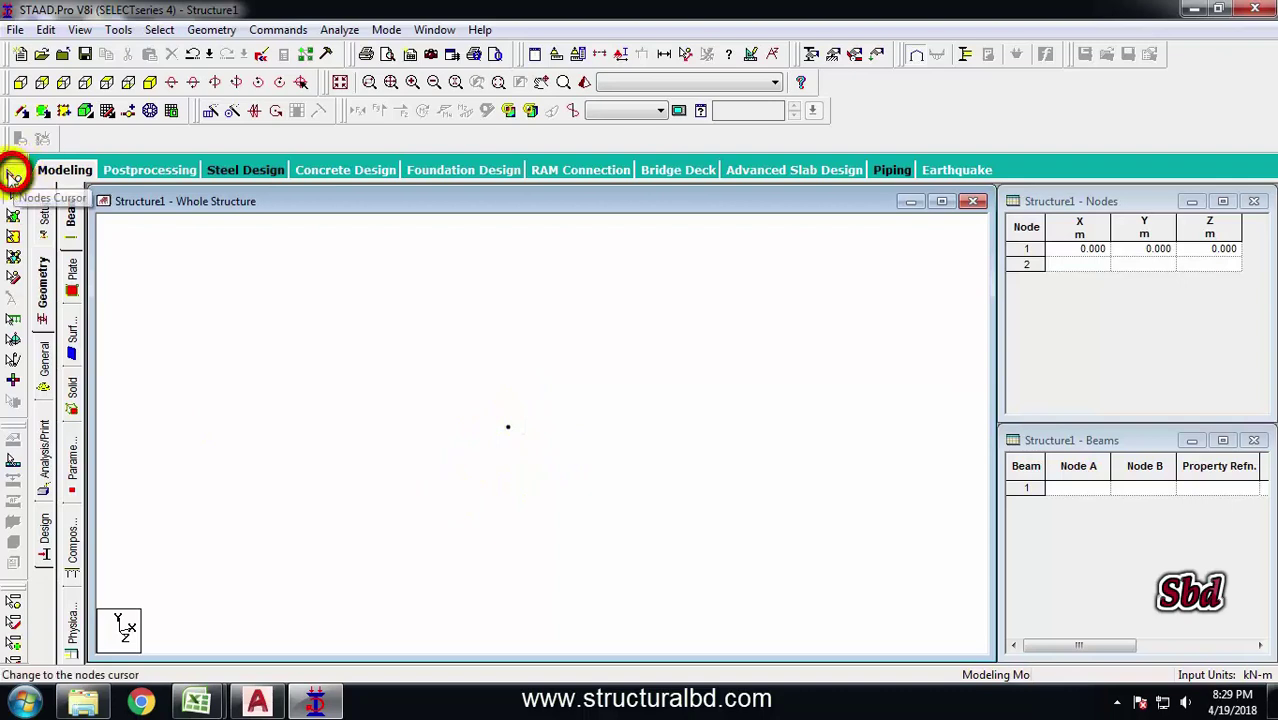
left_click_drag(460, 402, 593, 449)
Switch to AutoCAD and check the overall span in the Truss-01 elevation.
left_click(260, 702)
scroll(600, 390, "down", 2)
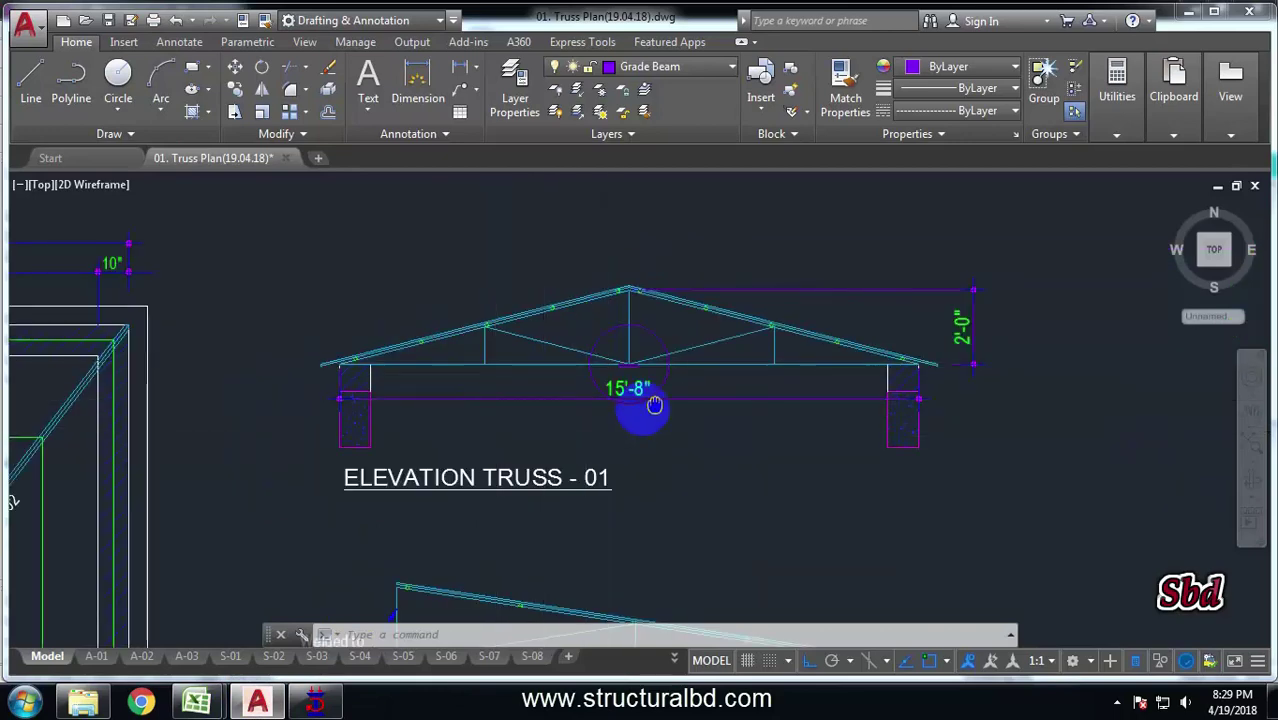
left_click_drag(654, 404, 628, 433)
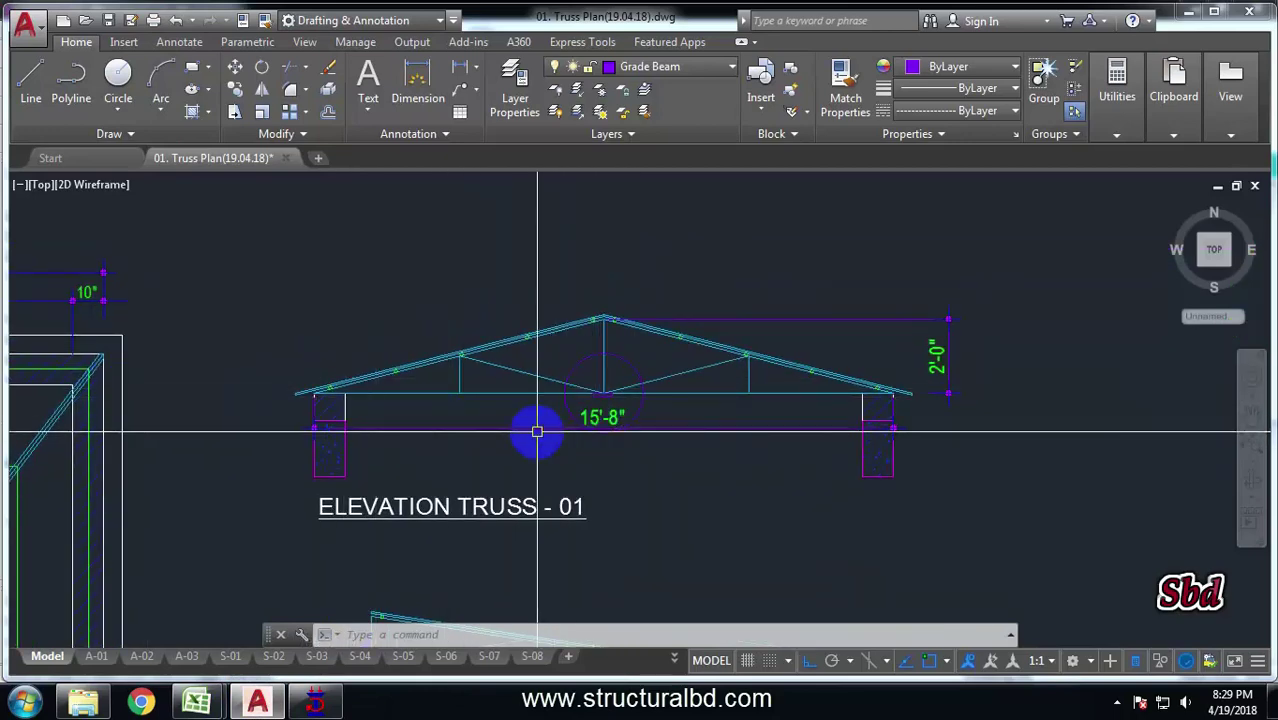
scroll(537, 432, "up", 2)
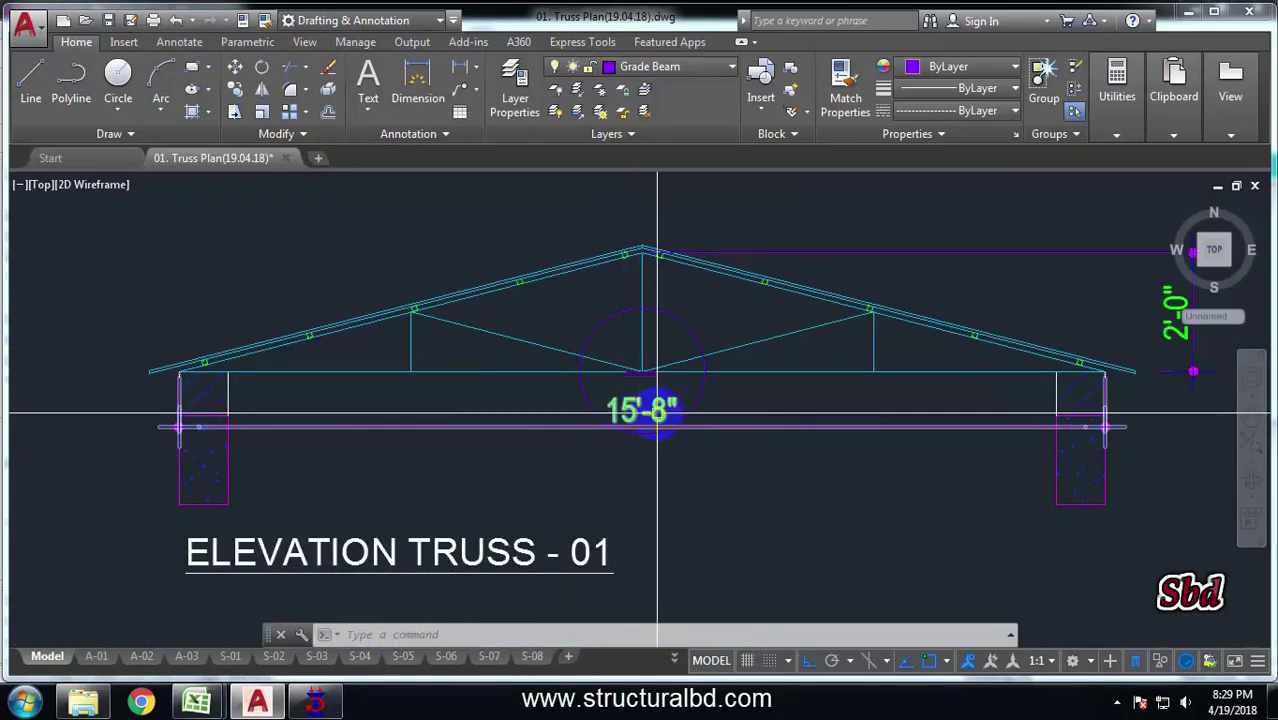
scroll(635, 400, "down", 2)
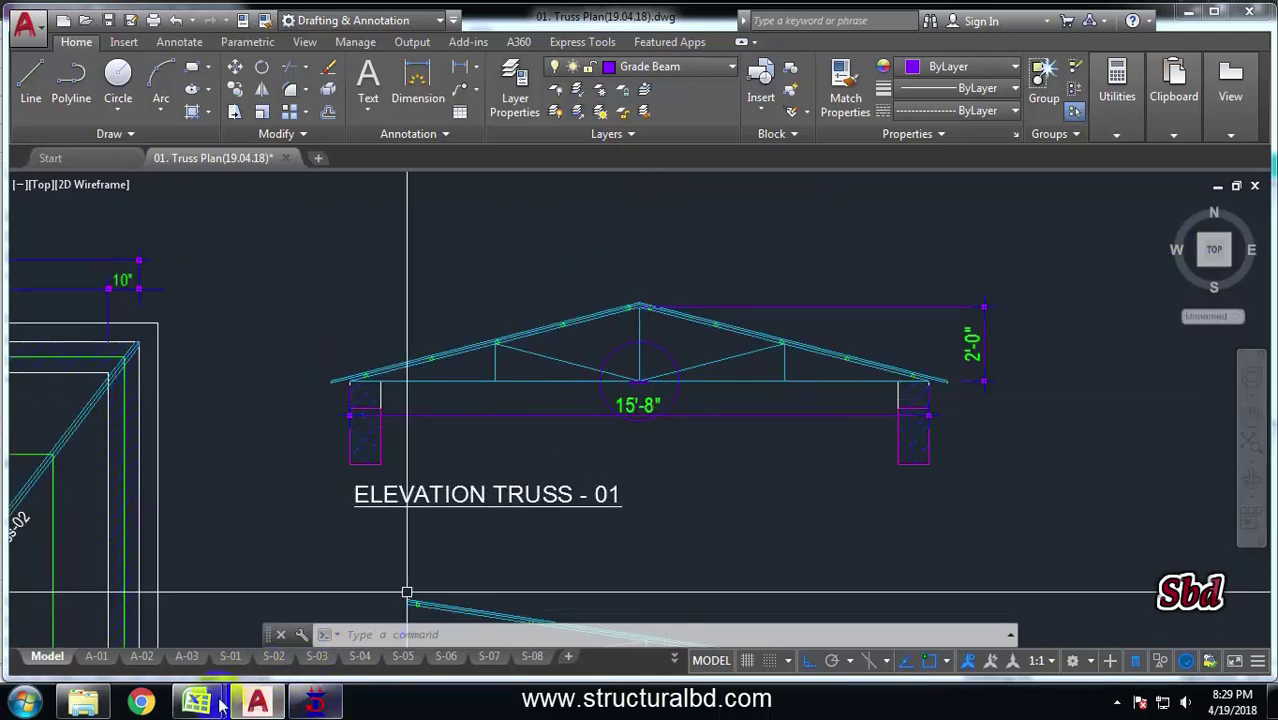
Switch to Excel and convert the 15'-8" truss span to metres with a formula in cell H14.
left_click(315, 700)
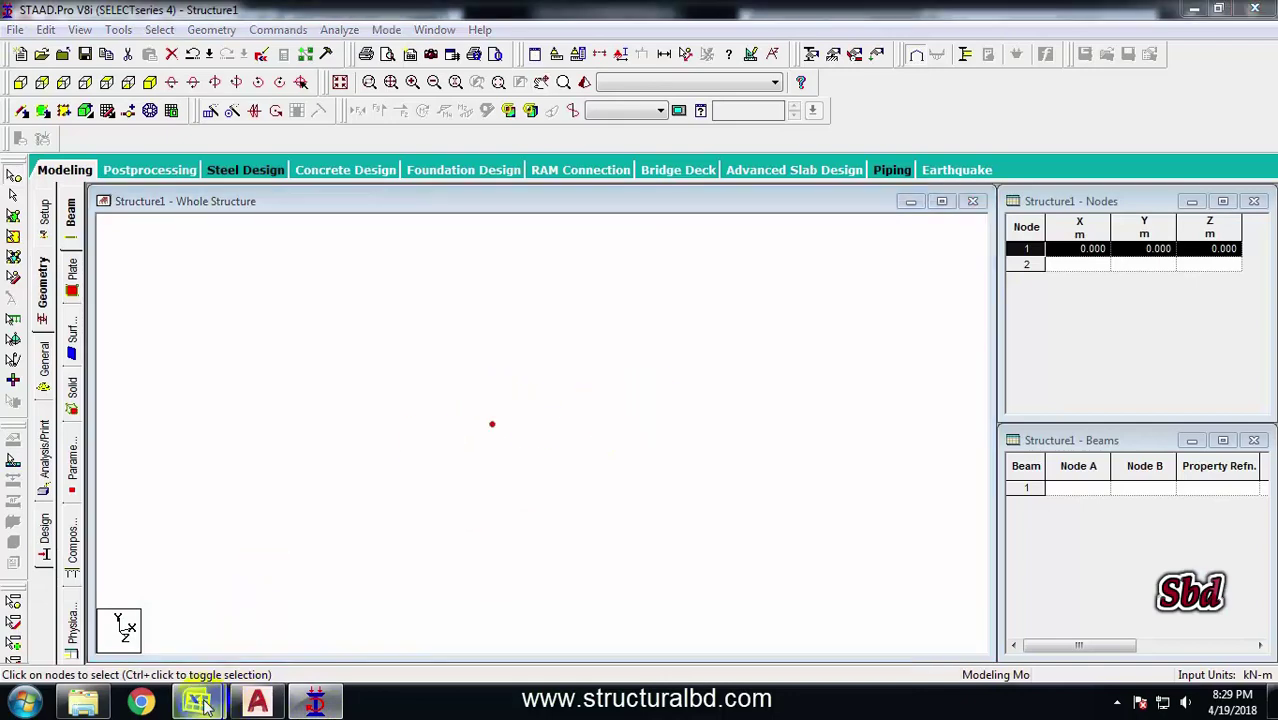
mouse_move(200, 700)
left_click(115, 595)
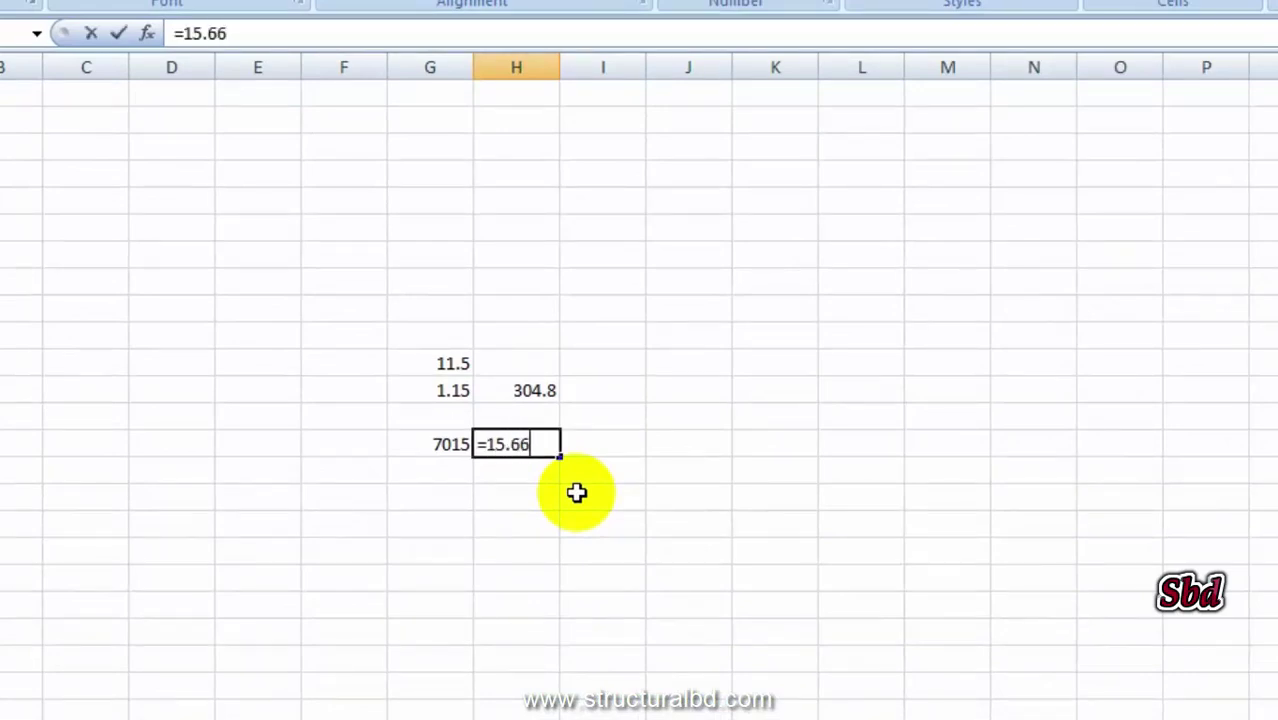
key("Return")
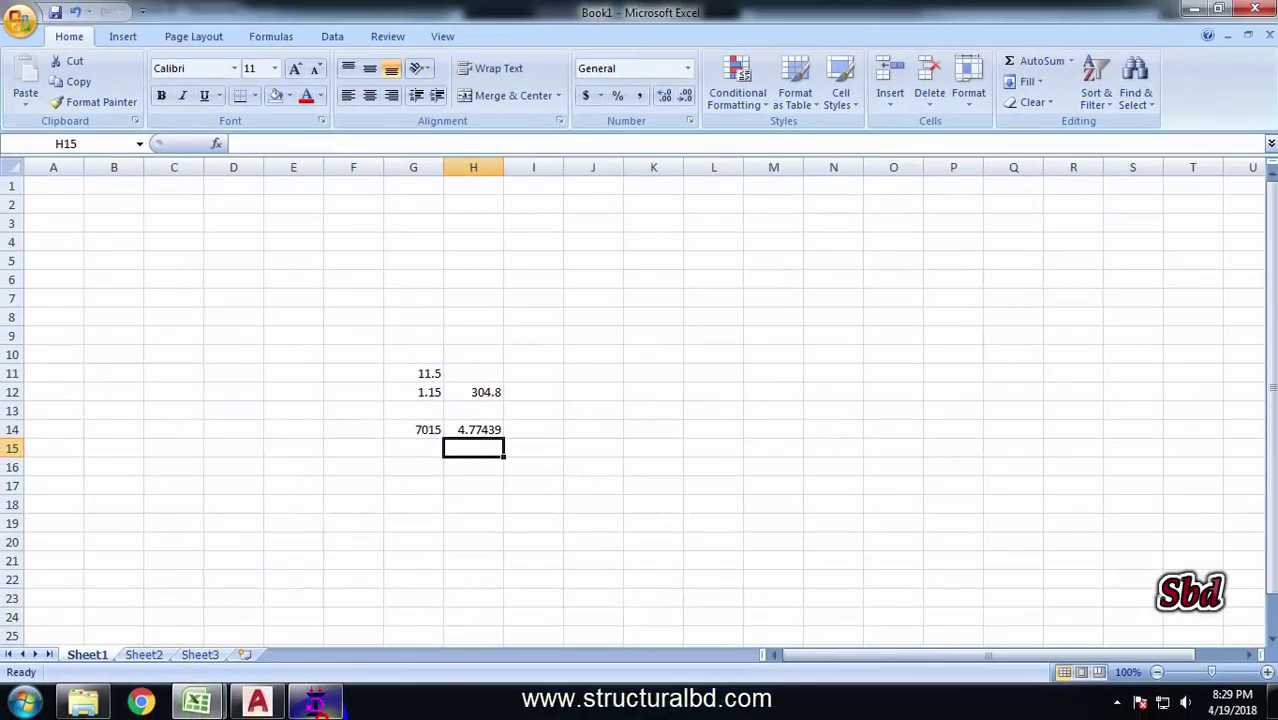
Switch to STAAD.Pro and paste a copy of node 1 moved 4.77 m in X, checking the converted span in Excel.
key("alt+Tab")
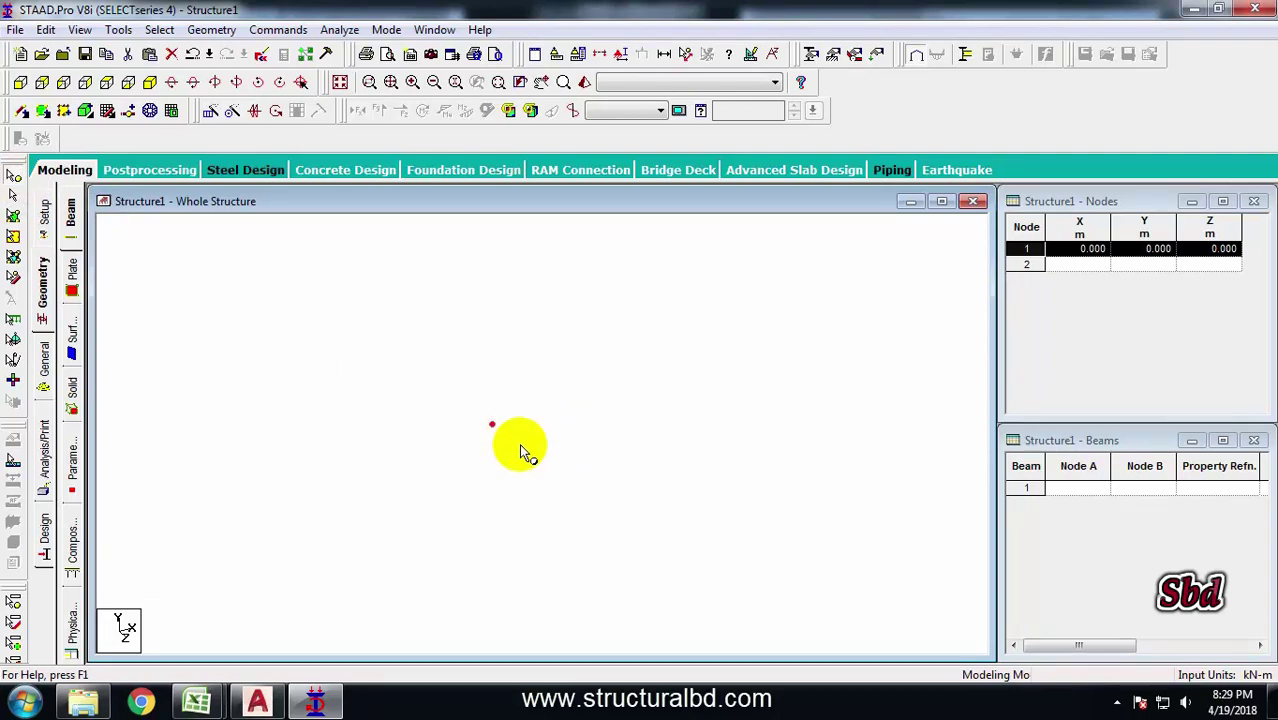
key("ctrl+v")
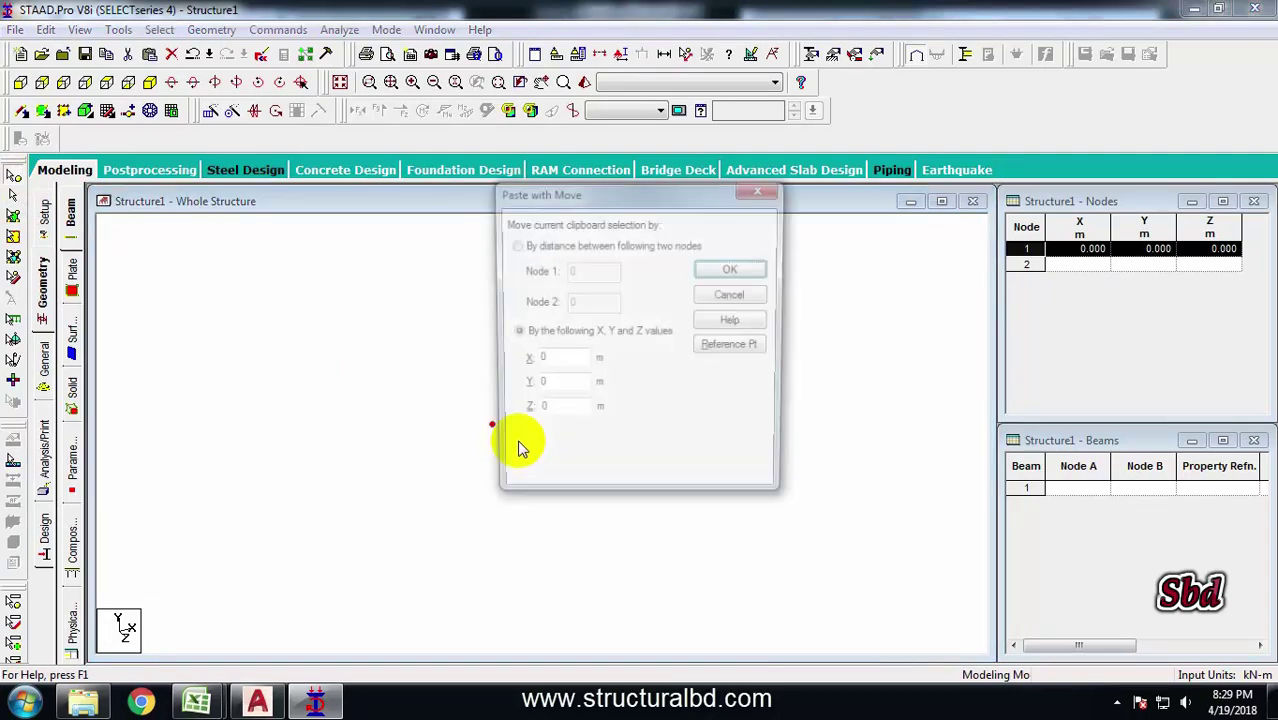
left_click_drag(612, 205, 725, 220)
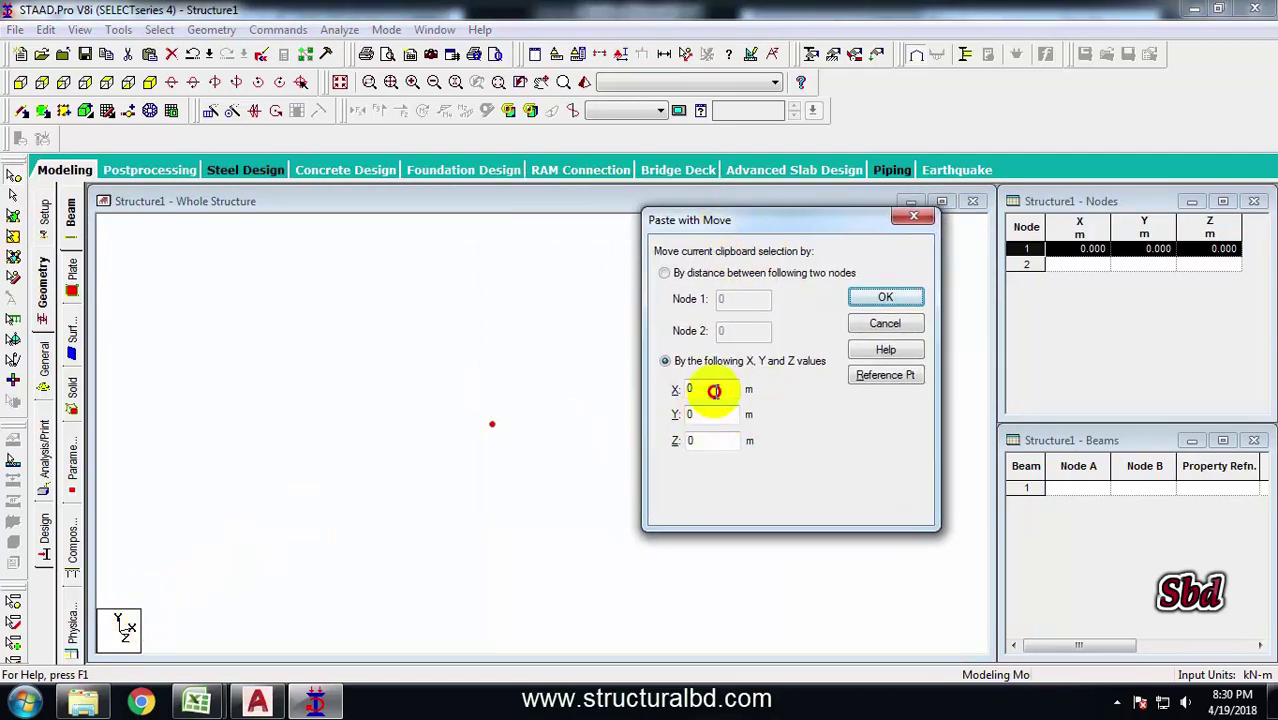
left_click(218, 703)
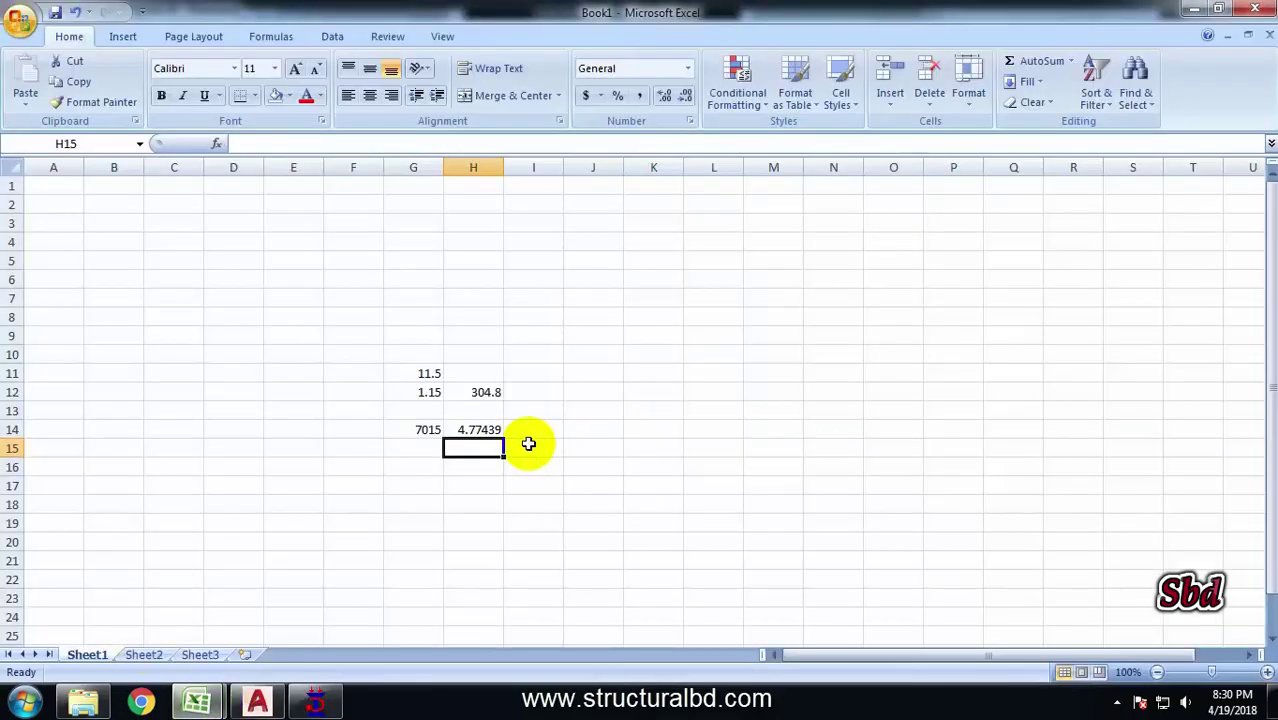
left_click(322, 703)
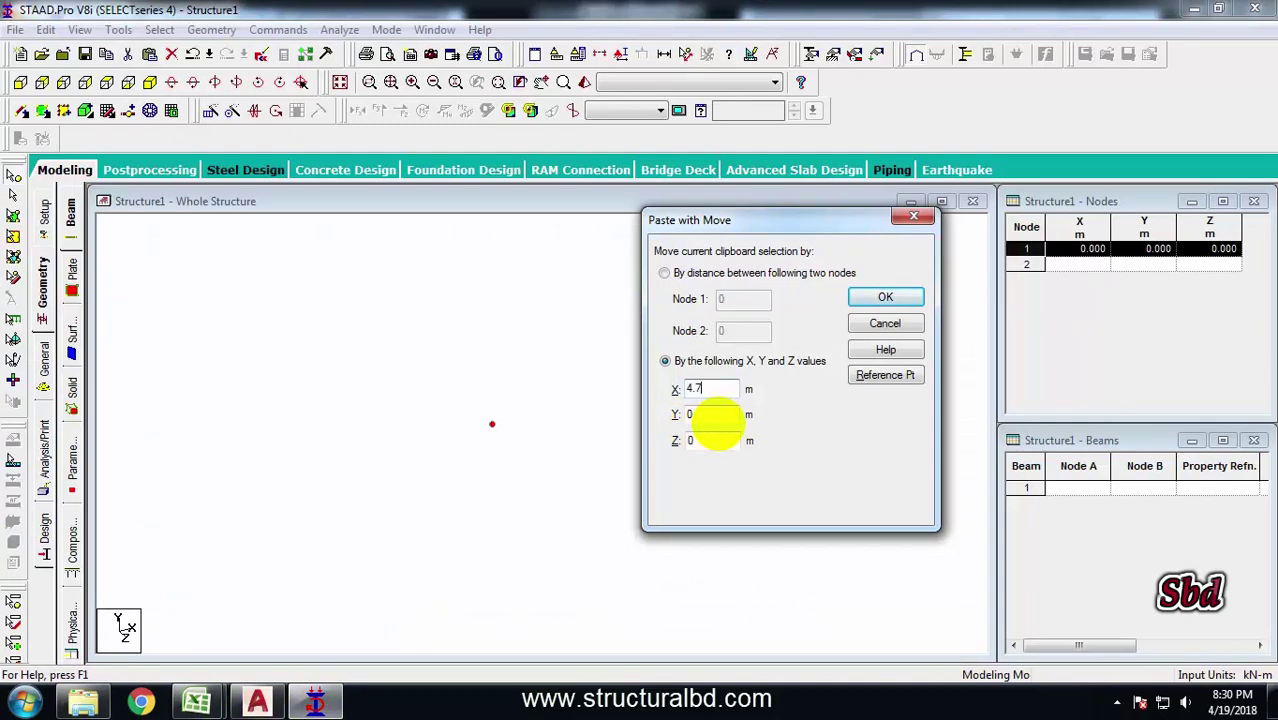
left_click(885, 297)
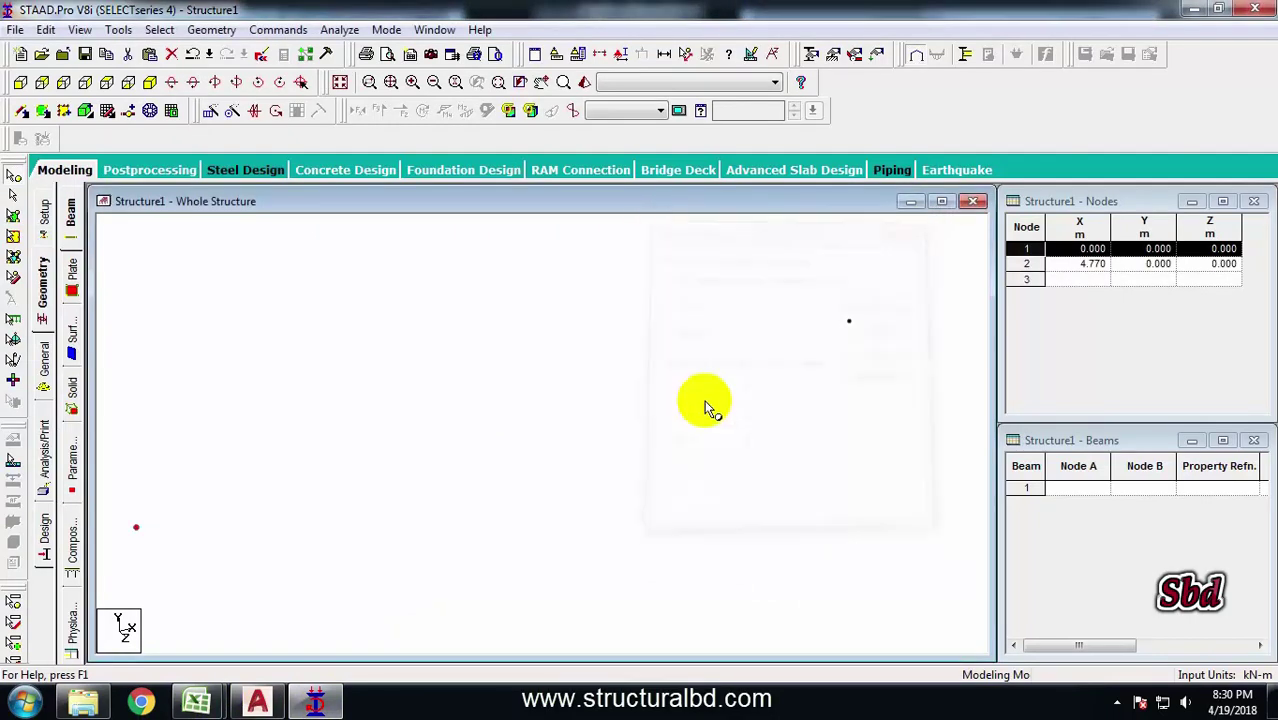
Add a beam from node 1 to node 2 as the truss's bottom chord.
left_click(678, 370)
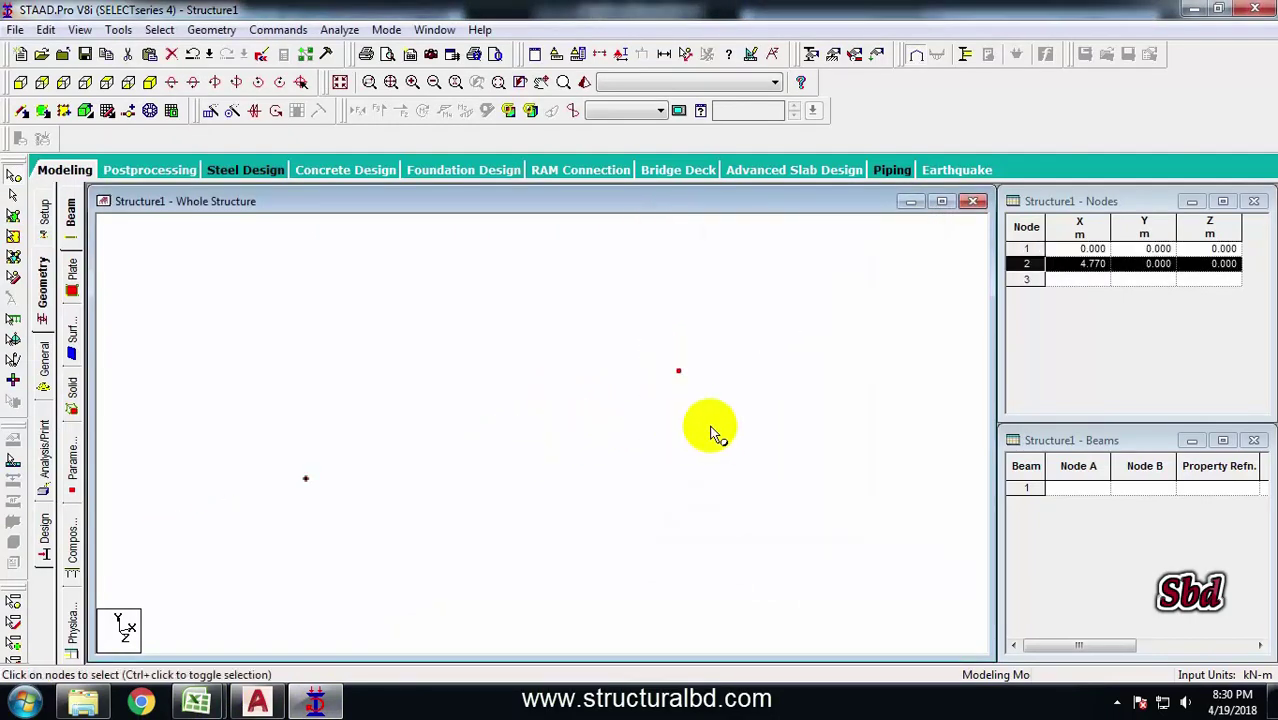
left_click(553, 480)
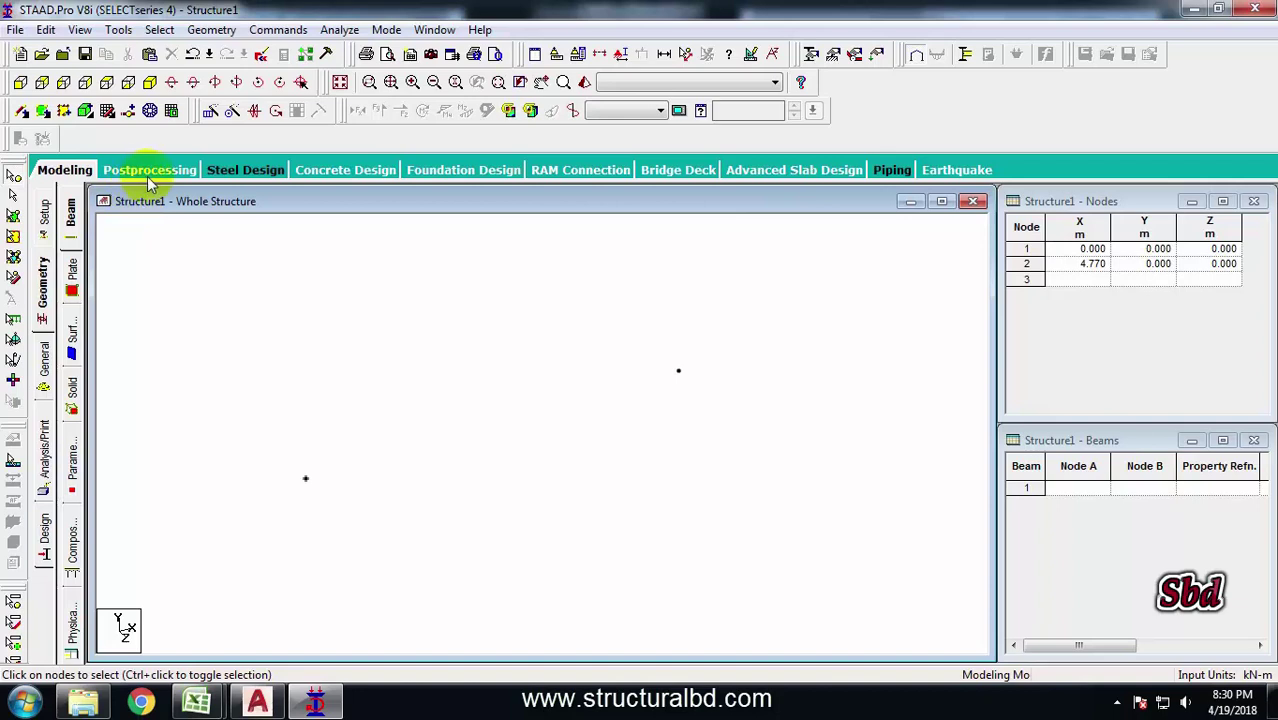
left_click(22, 114)
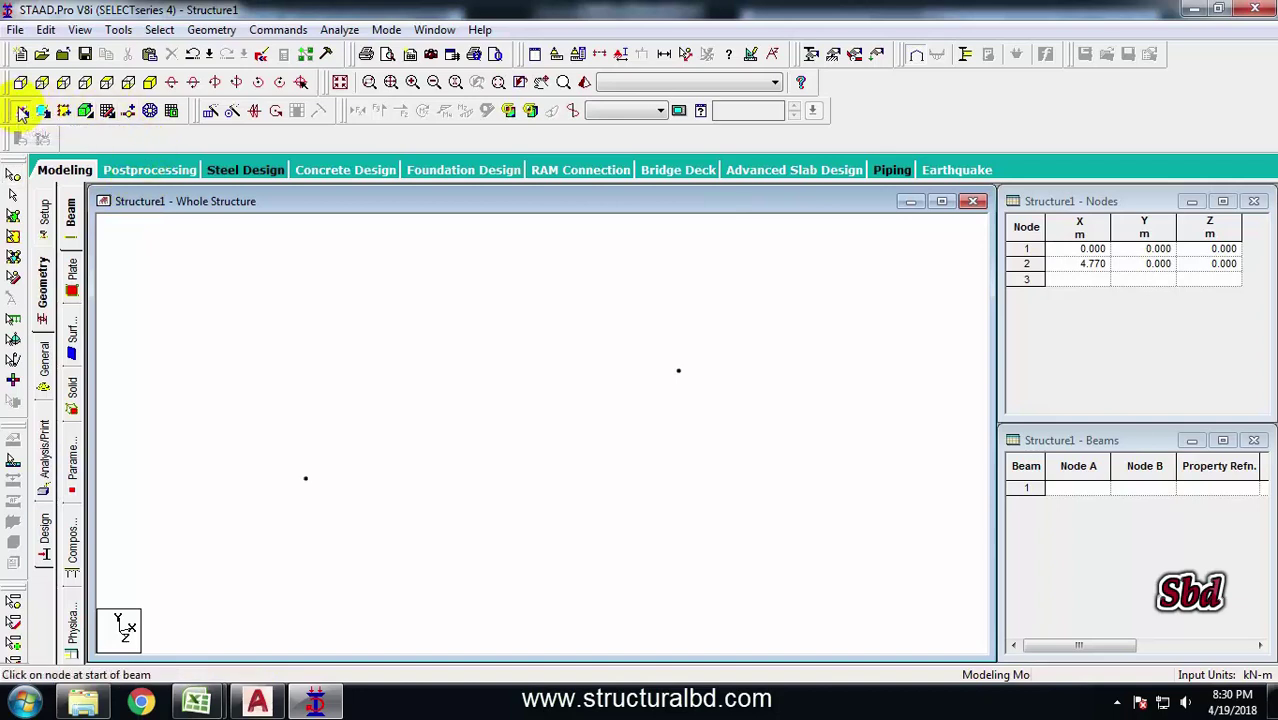
left_click_drag(310, 481, 678, 370)
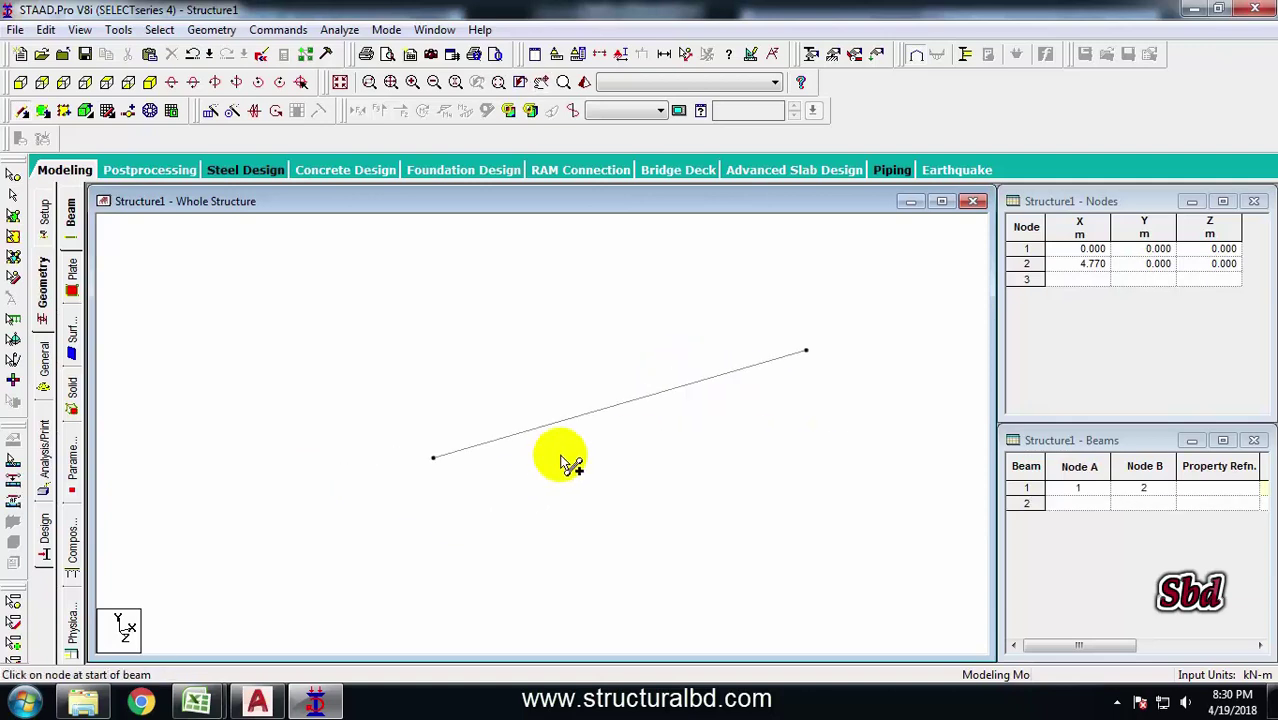
Insert a node at the midpoint of the bottom chord beam.
left_click(588, 420)
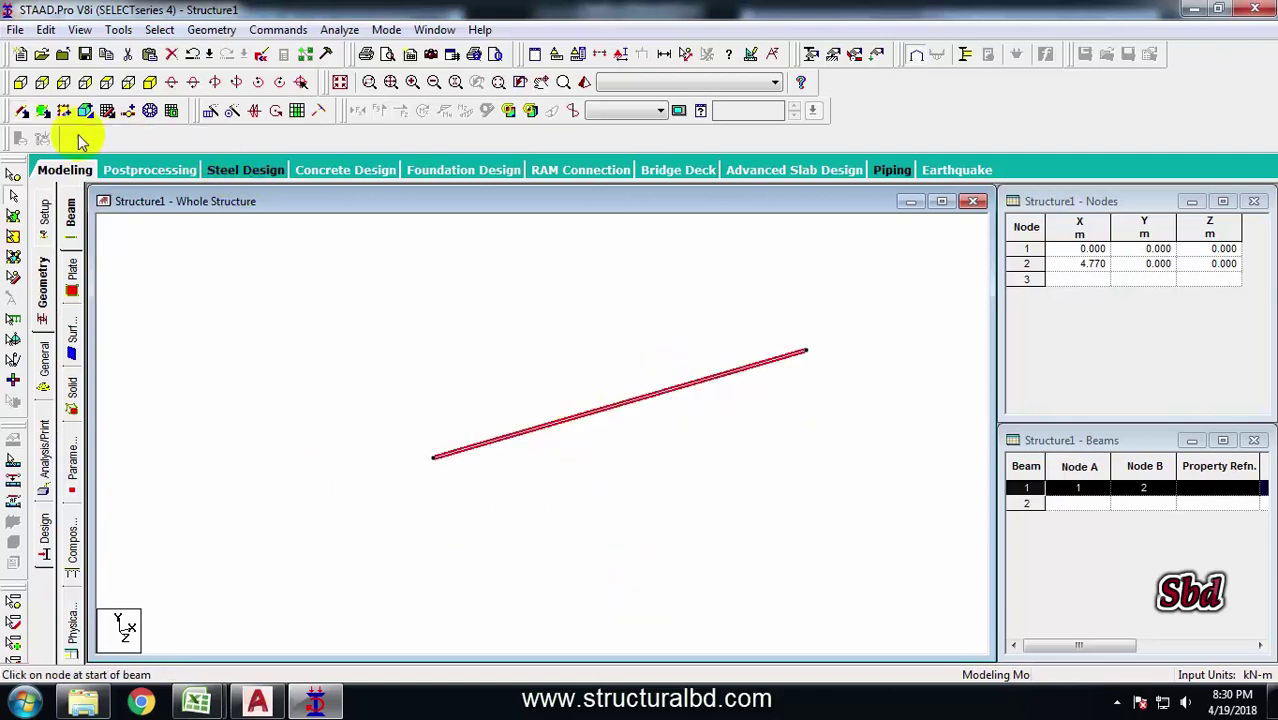
left_click(130, 112)
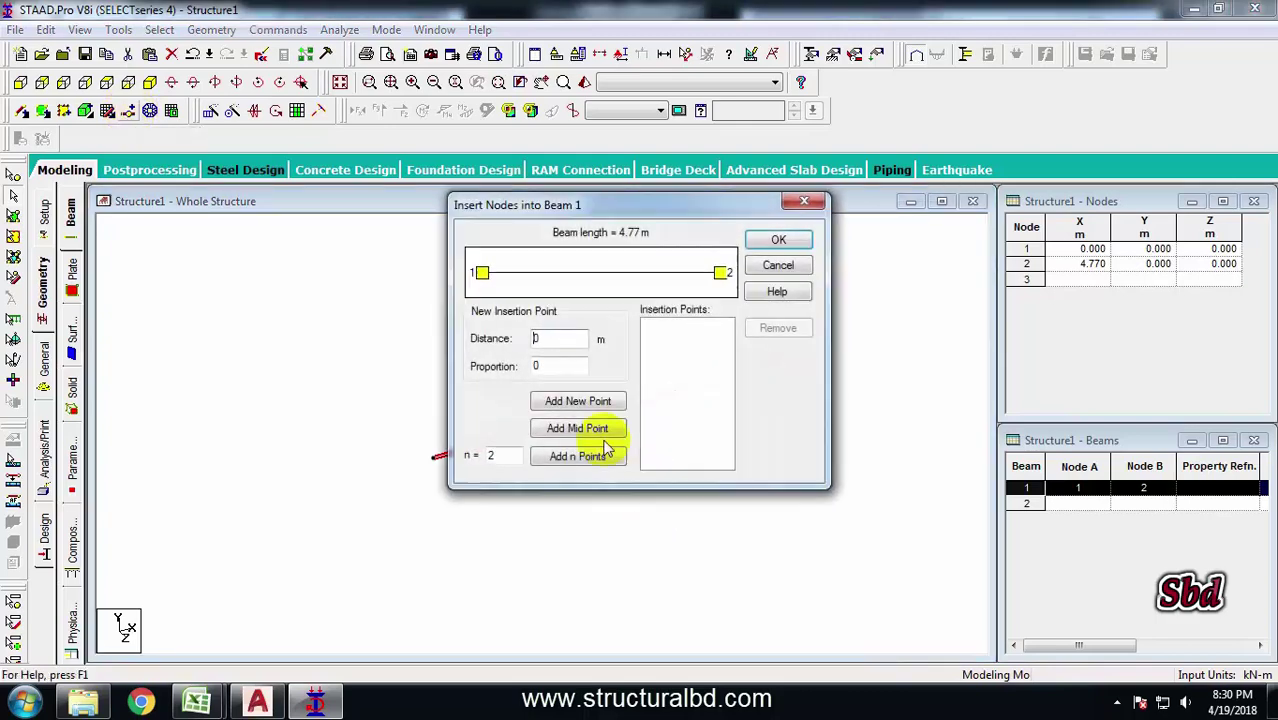
left_click(580, 430)
left_click(779, 243)
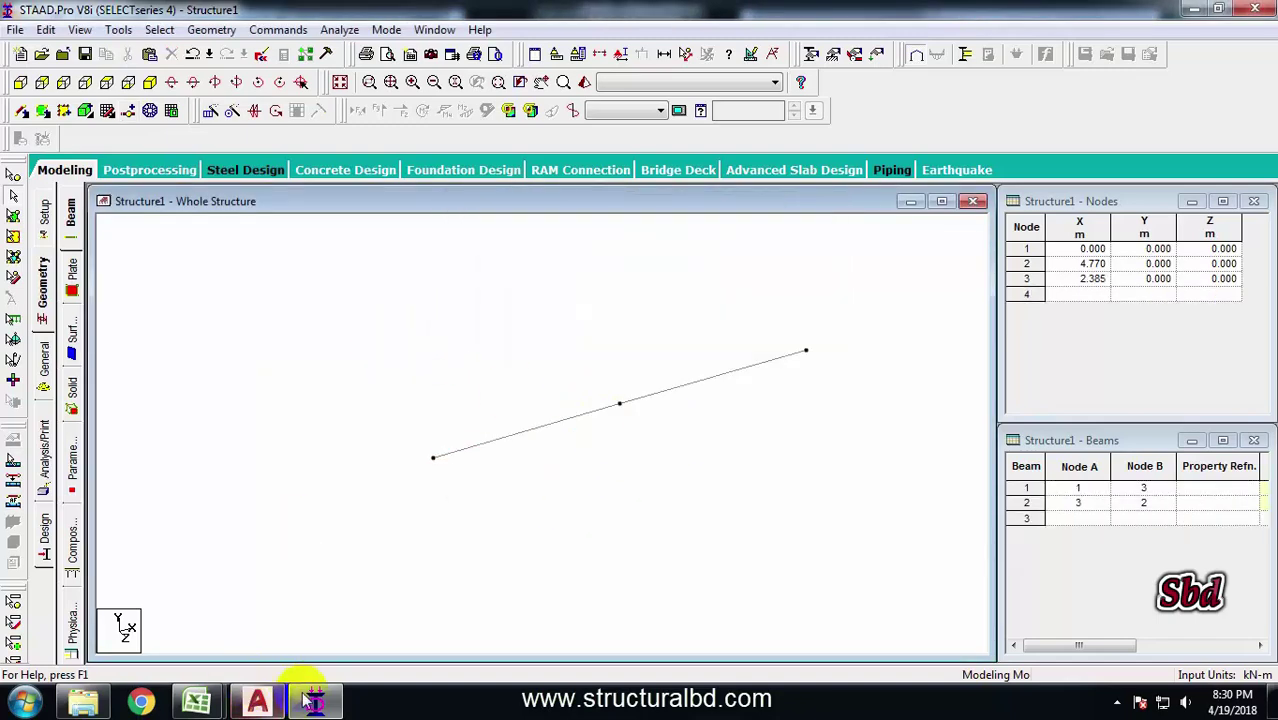
Switch to AutoCAD and check the truss height and member layout in the Truss-01 elevation.
left_click(257, 700)
scroll(590, 371, "up", 4)
scroll(594, 375, "down", 3)
scroll(676, 365, "up", 3)
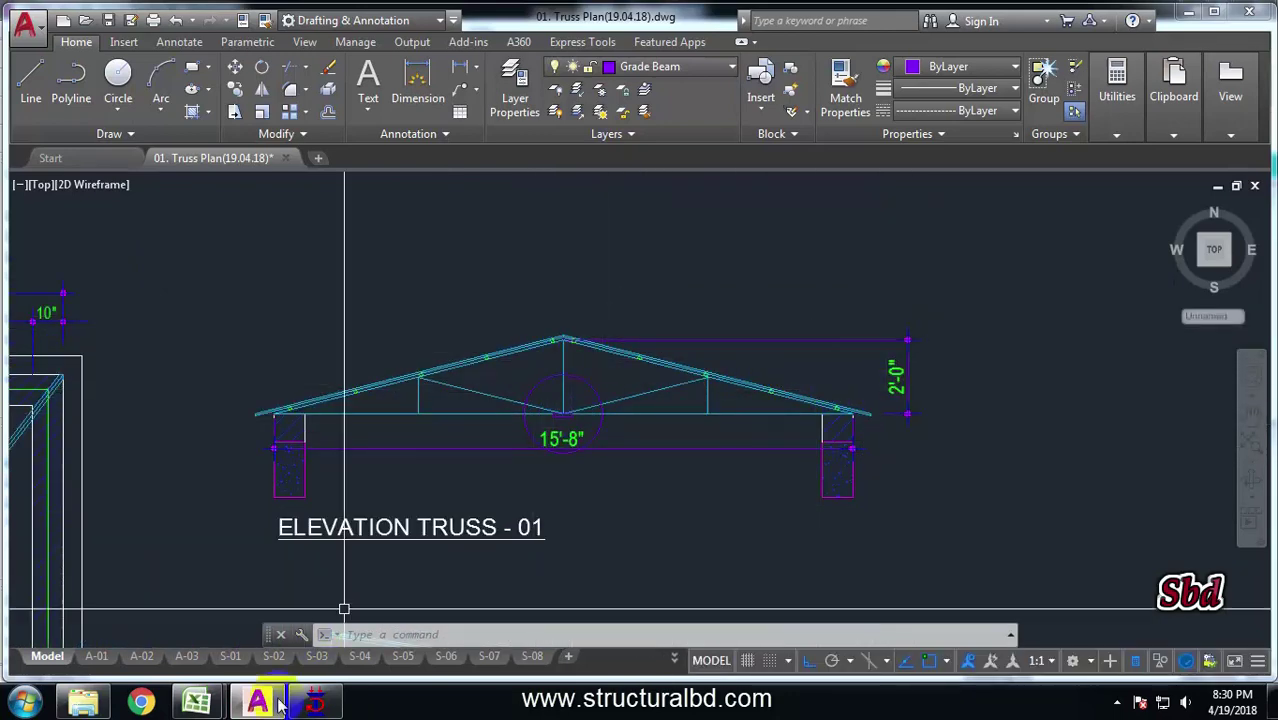
mouse_move(194, 706)
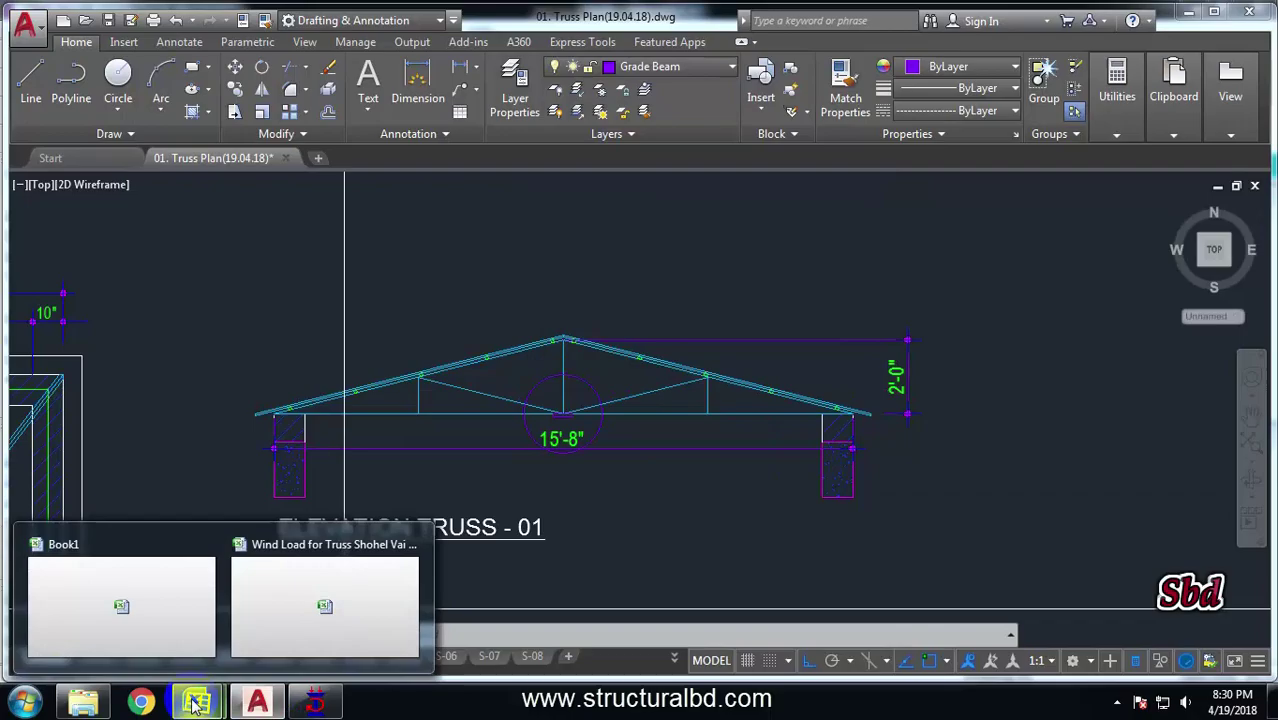
Switch to STAAD.Pro and repeat the bottom chord's midpoint node once by 0.6 m in Y with Link Steps enabled.
left_click(315, 700)
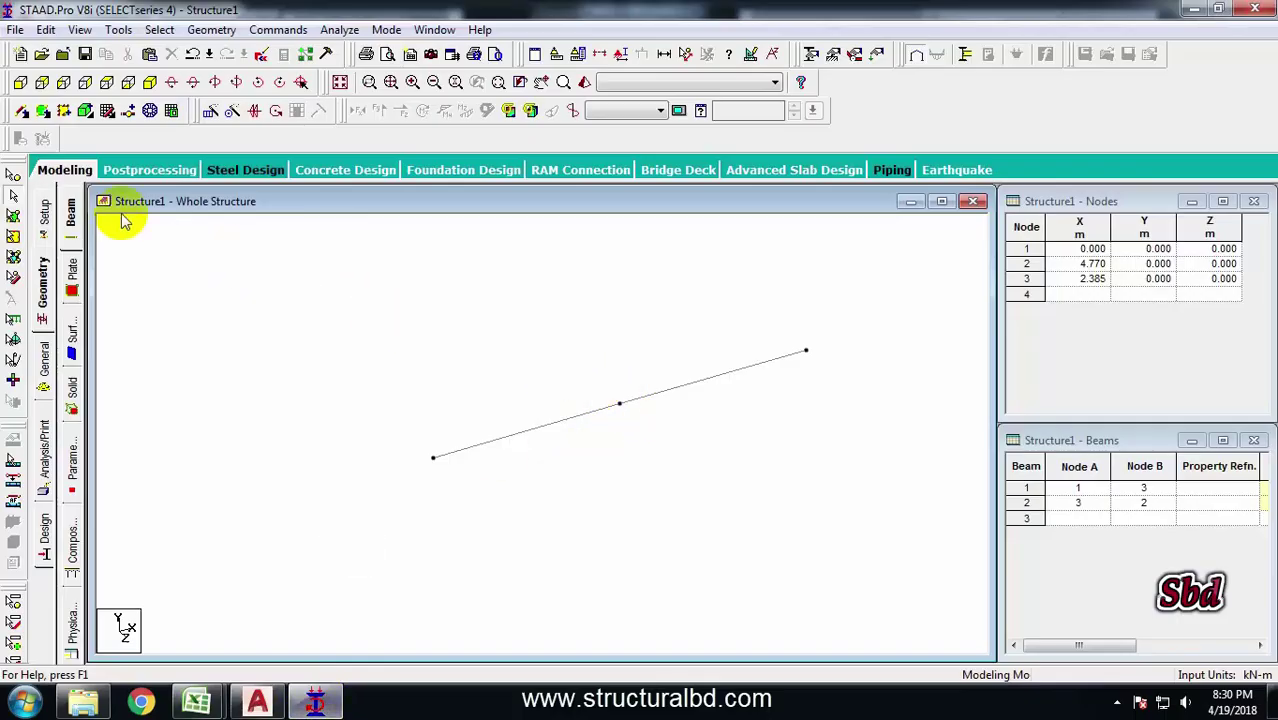
left_click(12, 177)
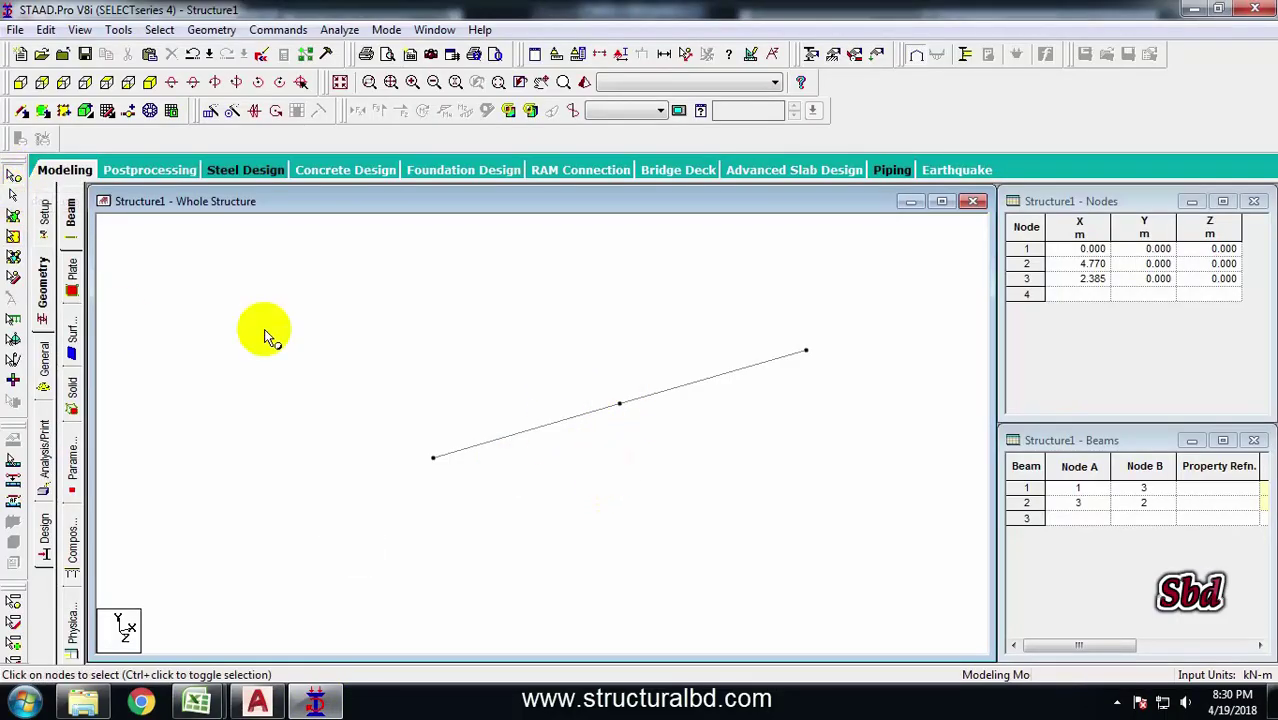
left_click(619, 403)
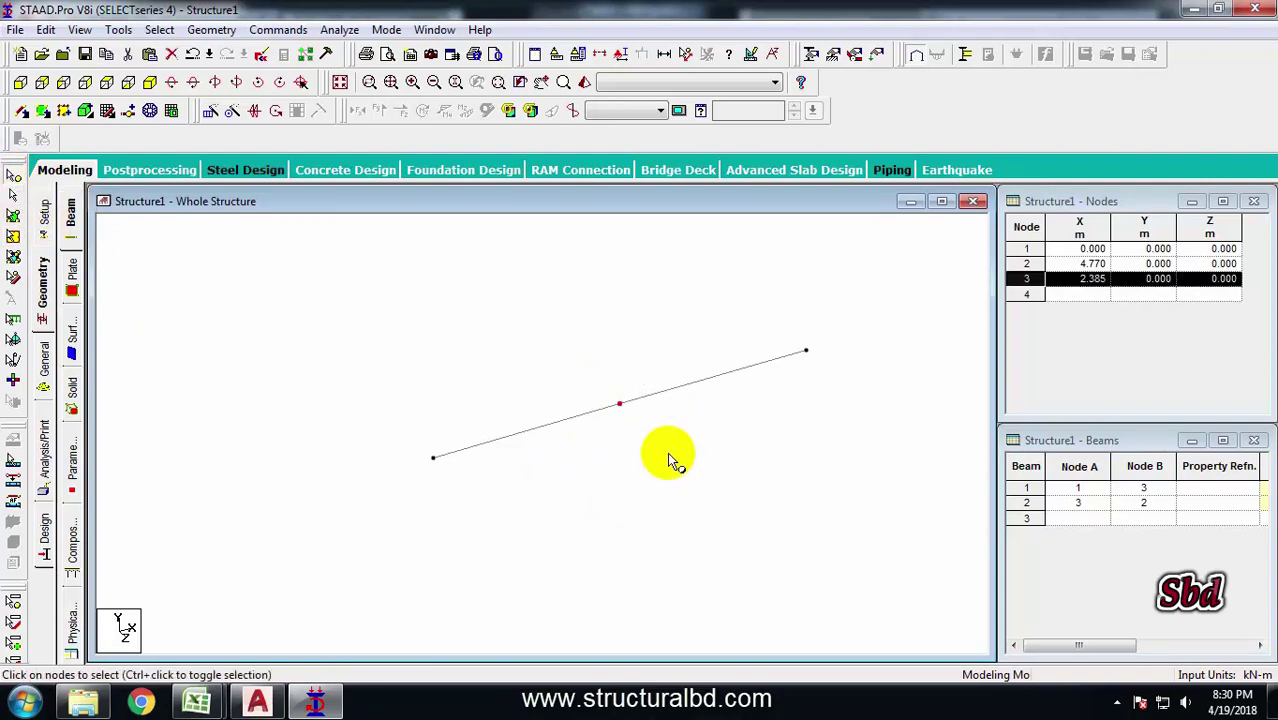
left_click(209, 113)
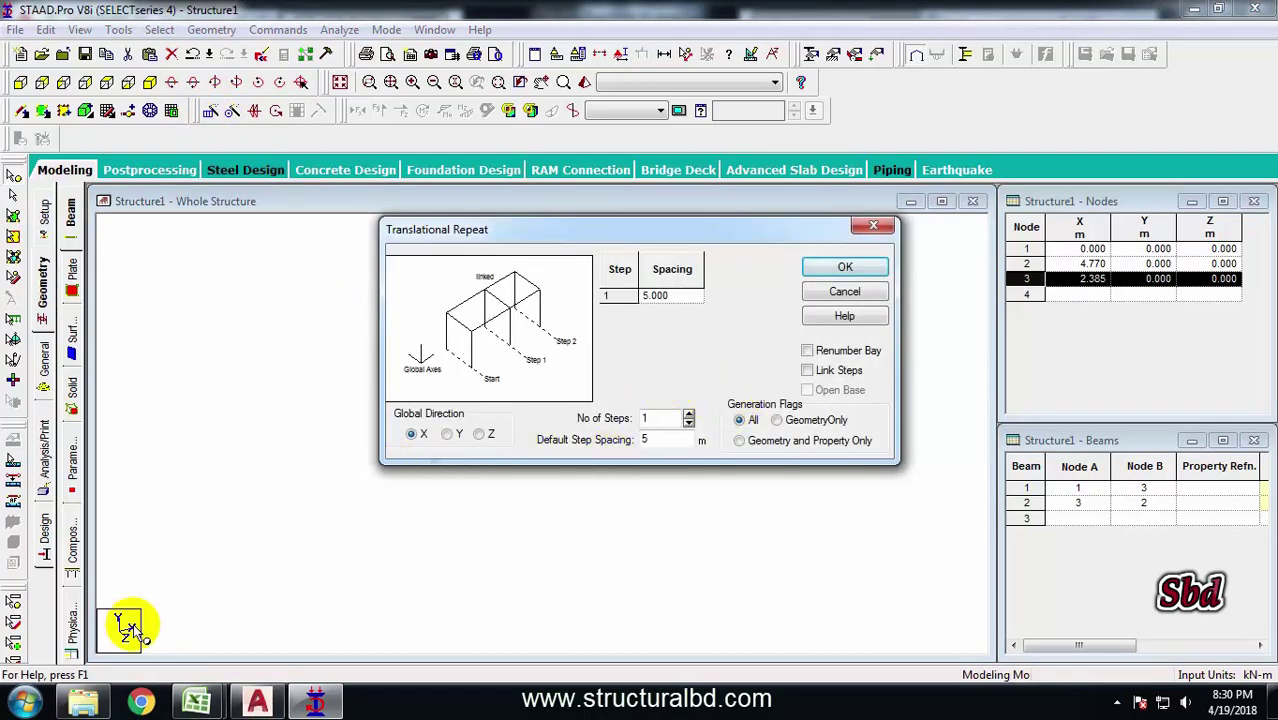
left_click(447, 433)
left_click_drag(667, 438, 621, 446)
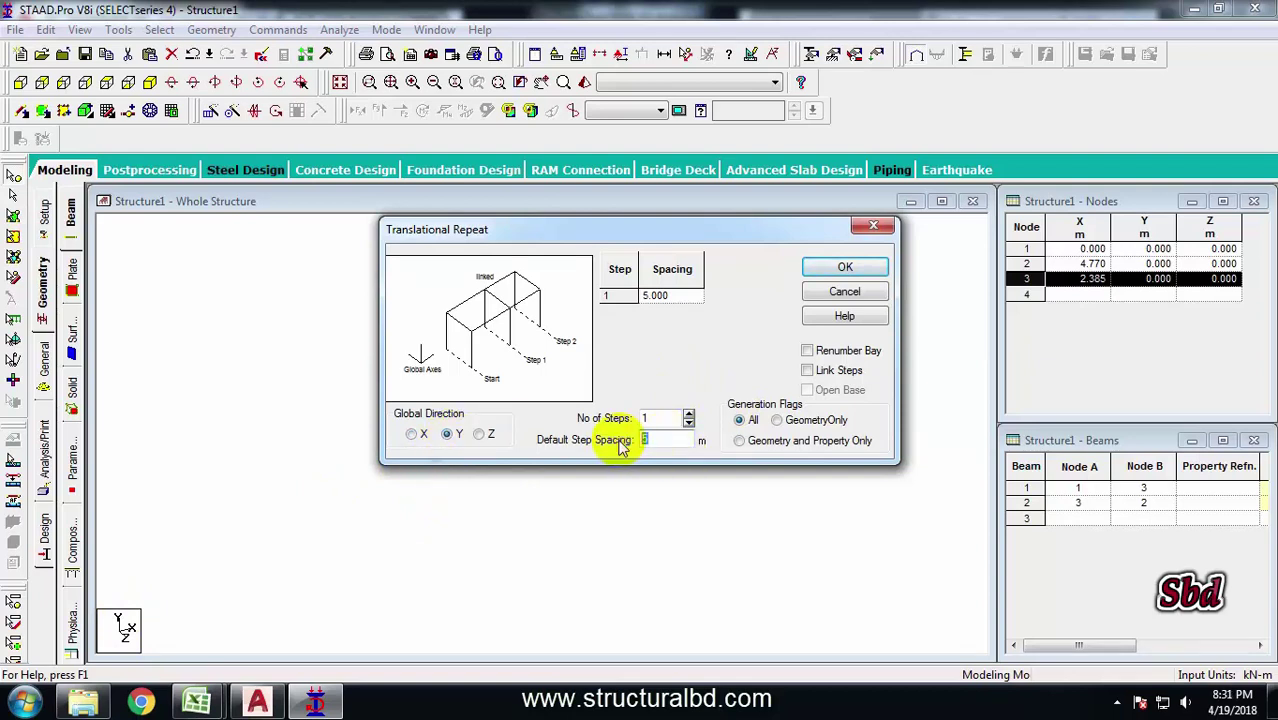
type("6")
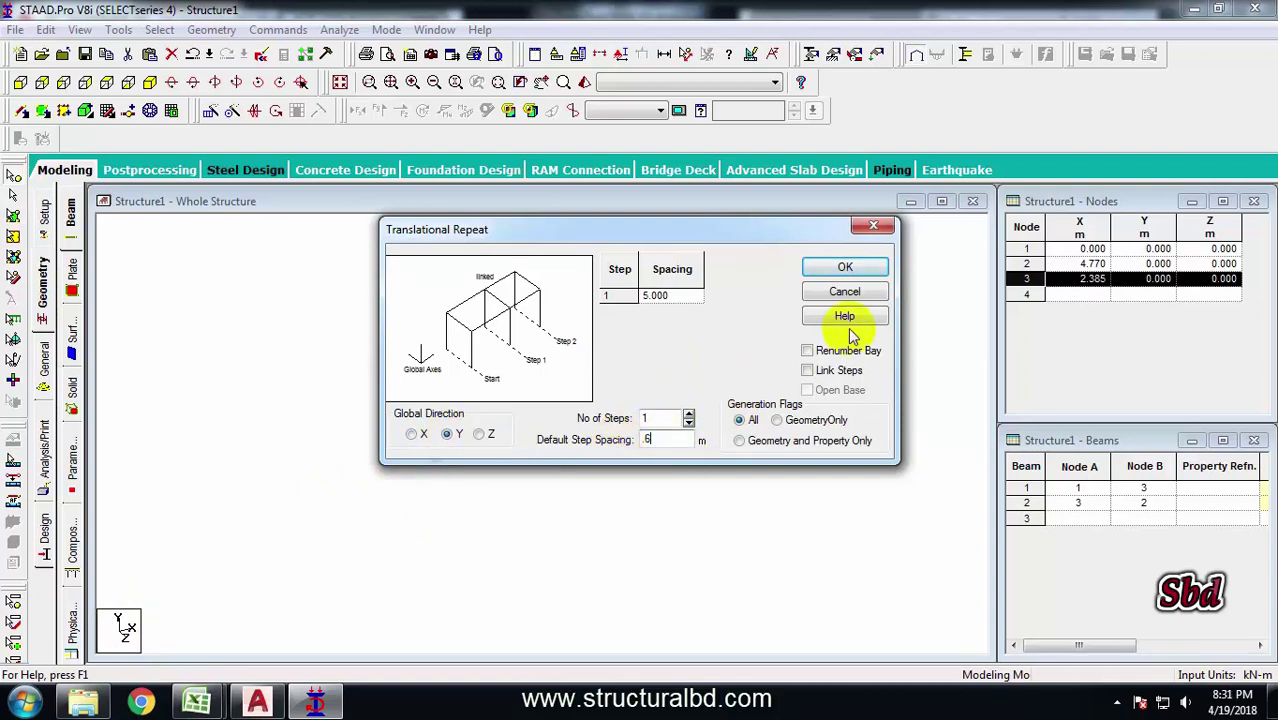
left_click(807, 371)
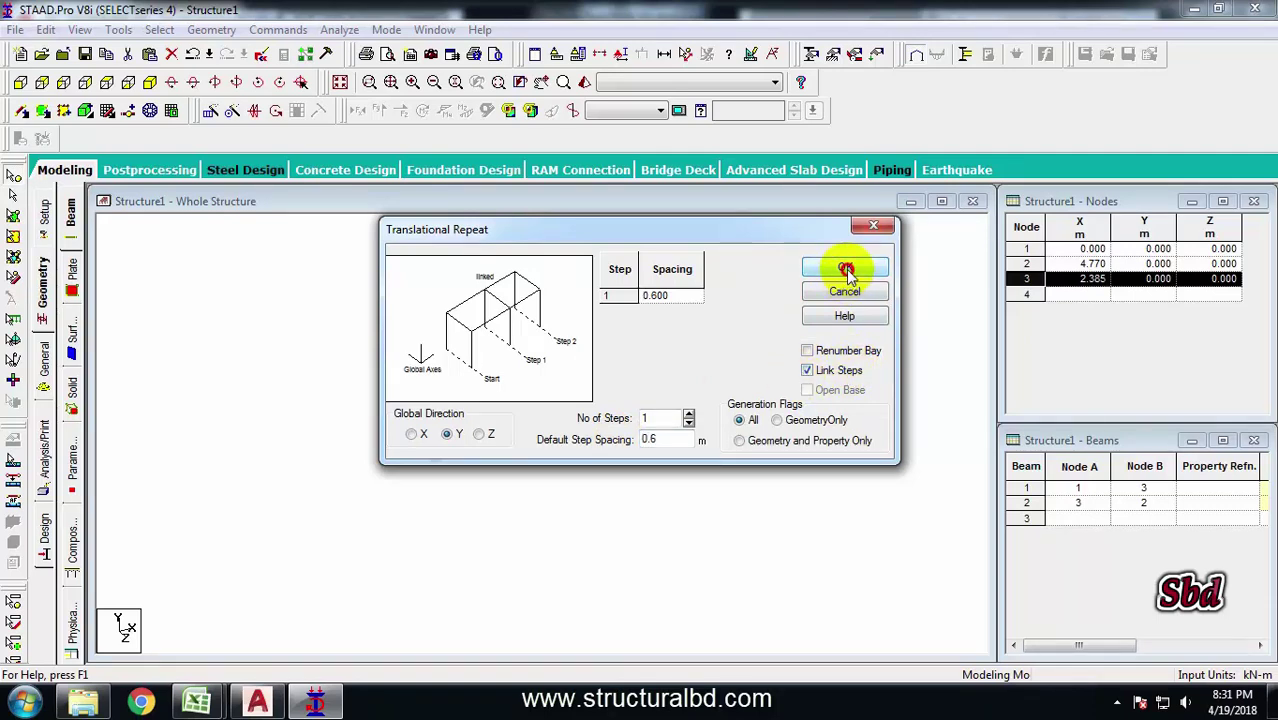
left_click(845, 269)
Add a sloping top chord beam from node 1 to the apex node above midspan.
left_click(23, 112)
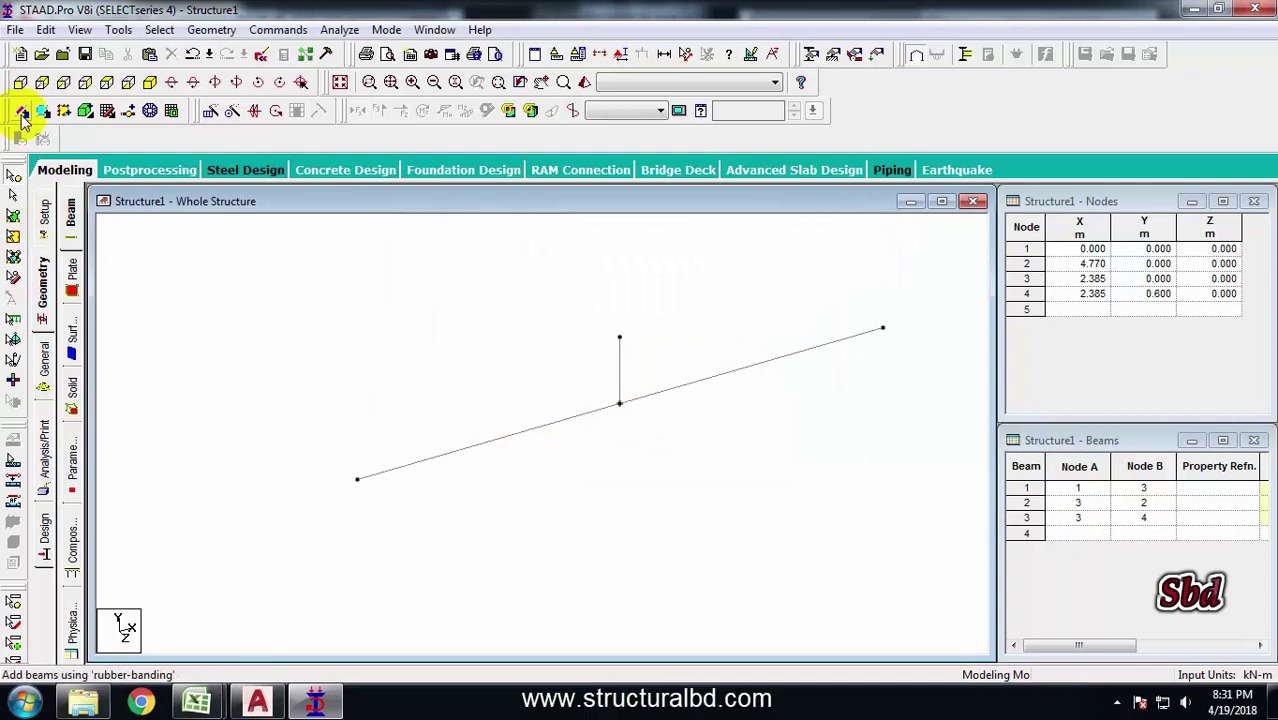
left_click(357, 478)
left_click(619, 339)
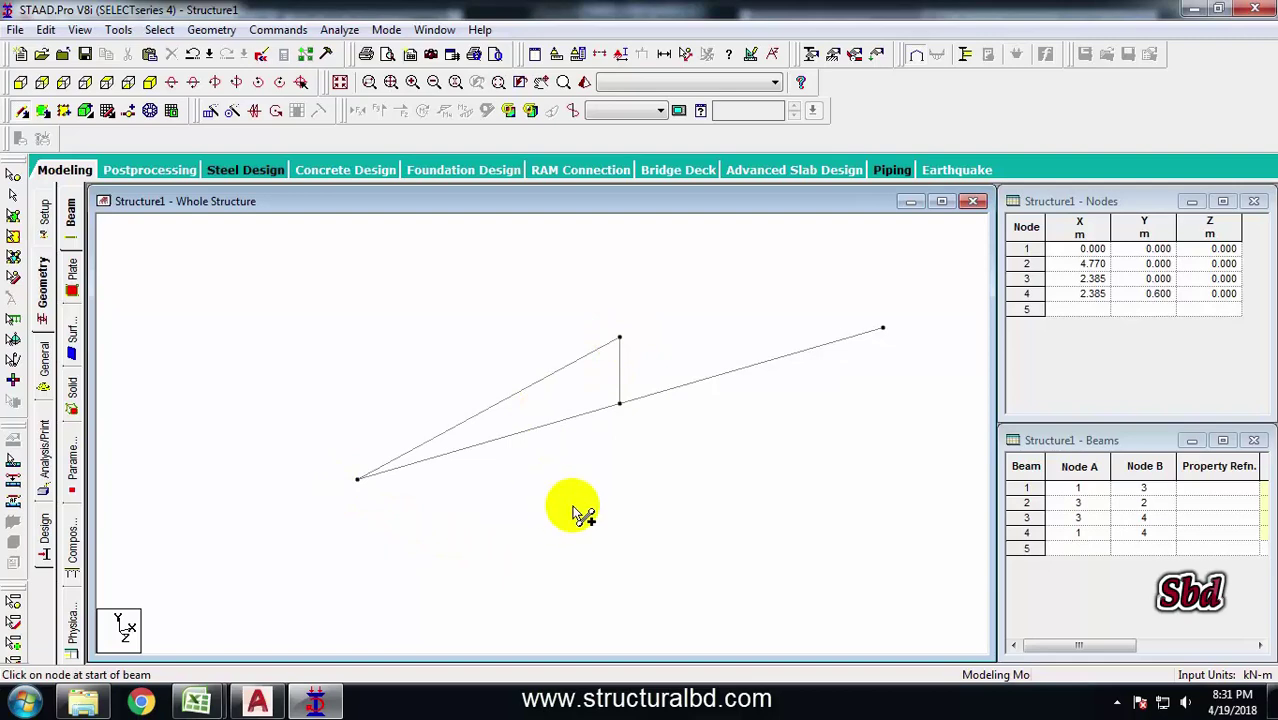
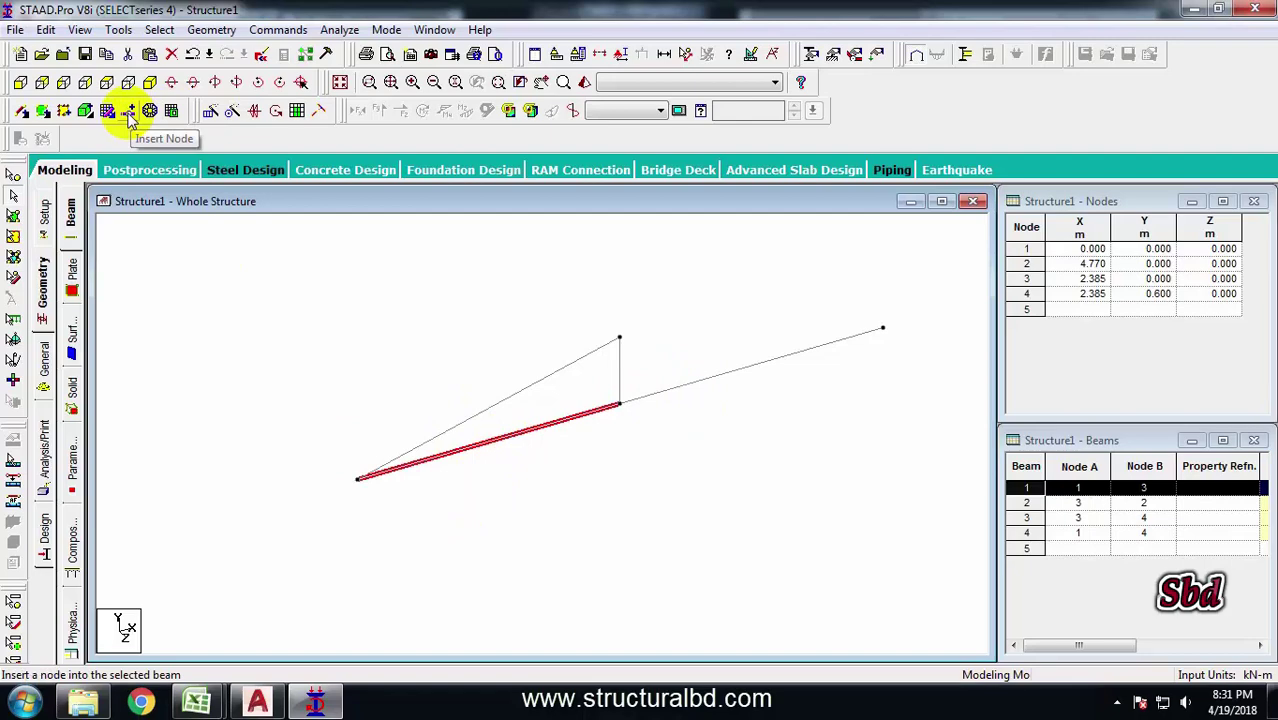
Insert a midpoint node into the bottom chord beam between node 1 and midspan.
left_click(129, 113)
left_click(579, 428)
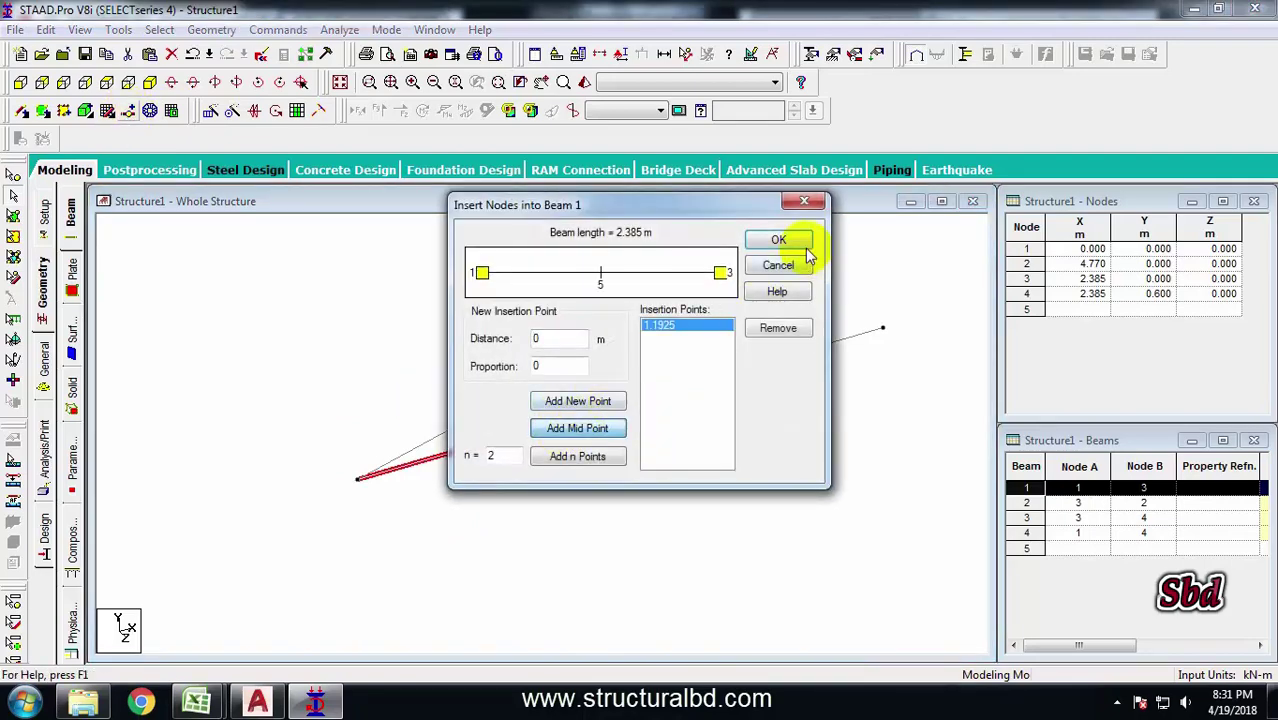
left_click(778, 240)
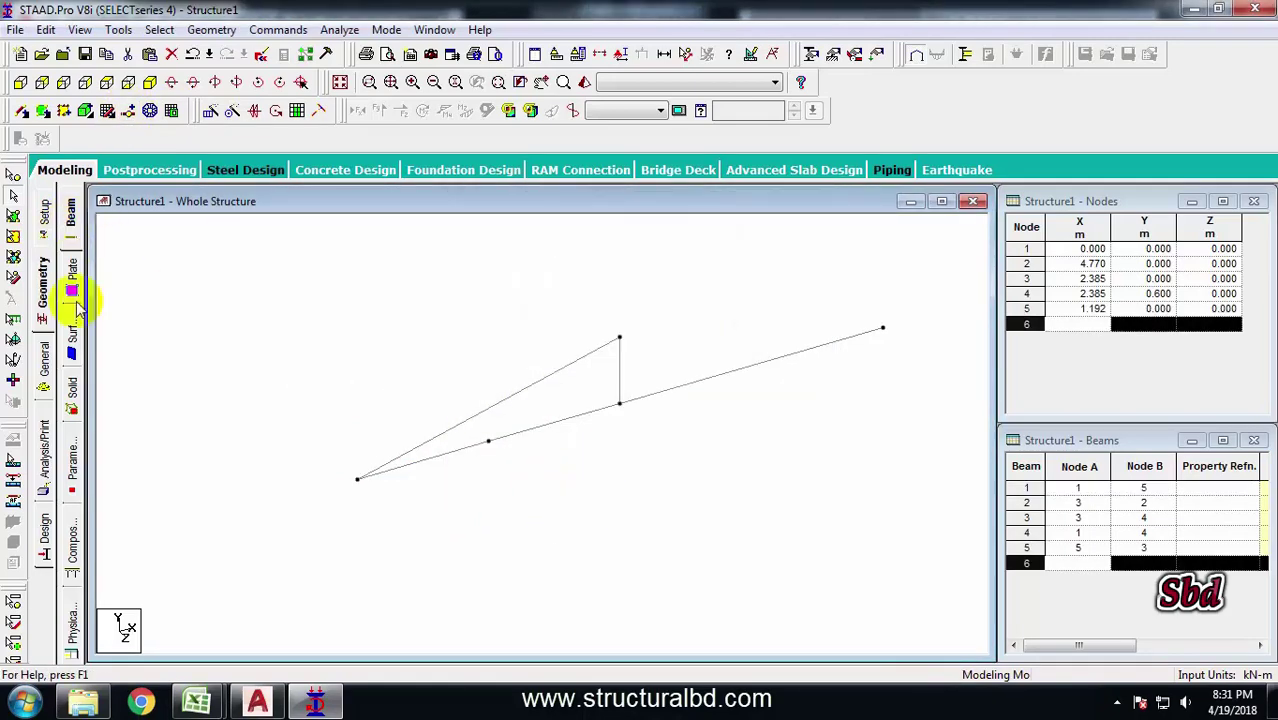
Repeat the bottom chord node at X 1.192 once by 0.6 m in Y with Link Steps enabled.
left_click(13, 177)
left_click(488, 452)
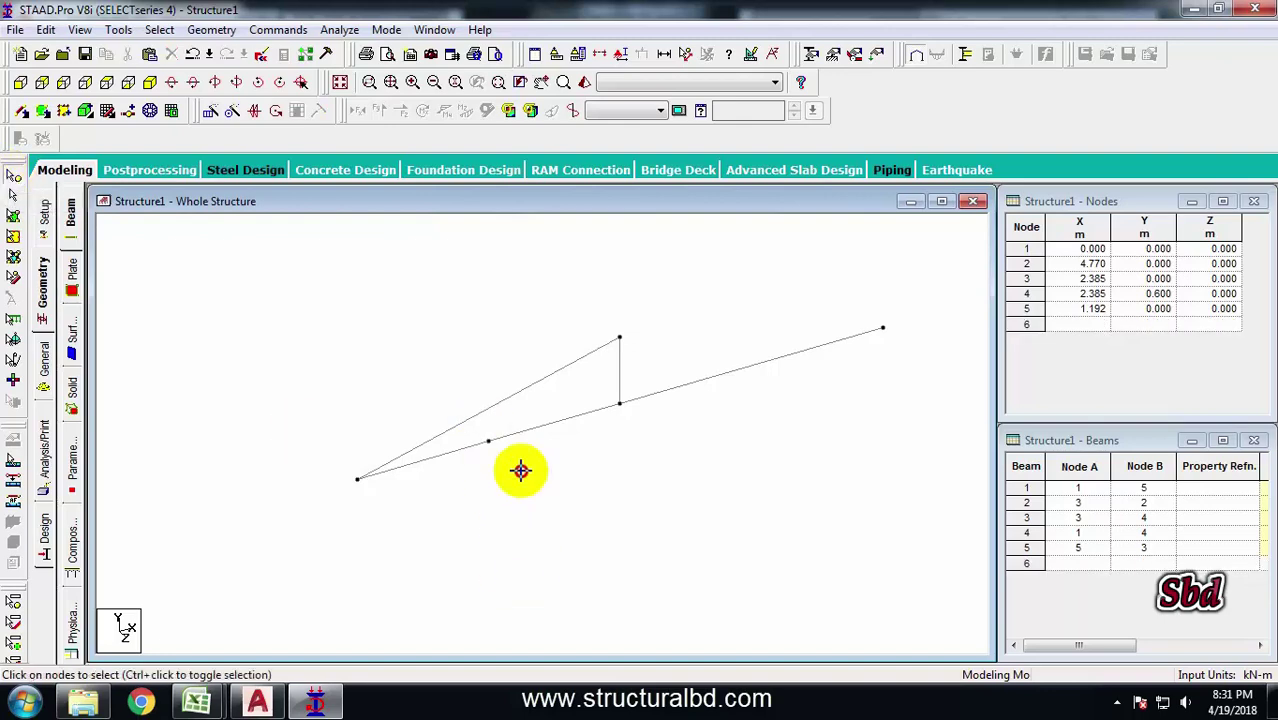
left_click(215, 114)
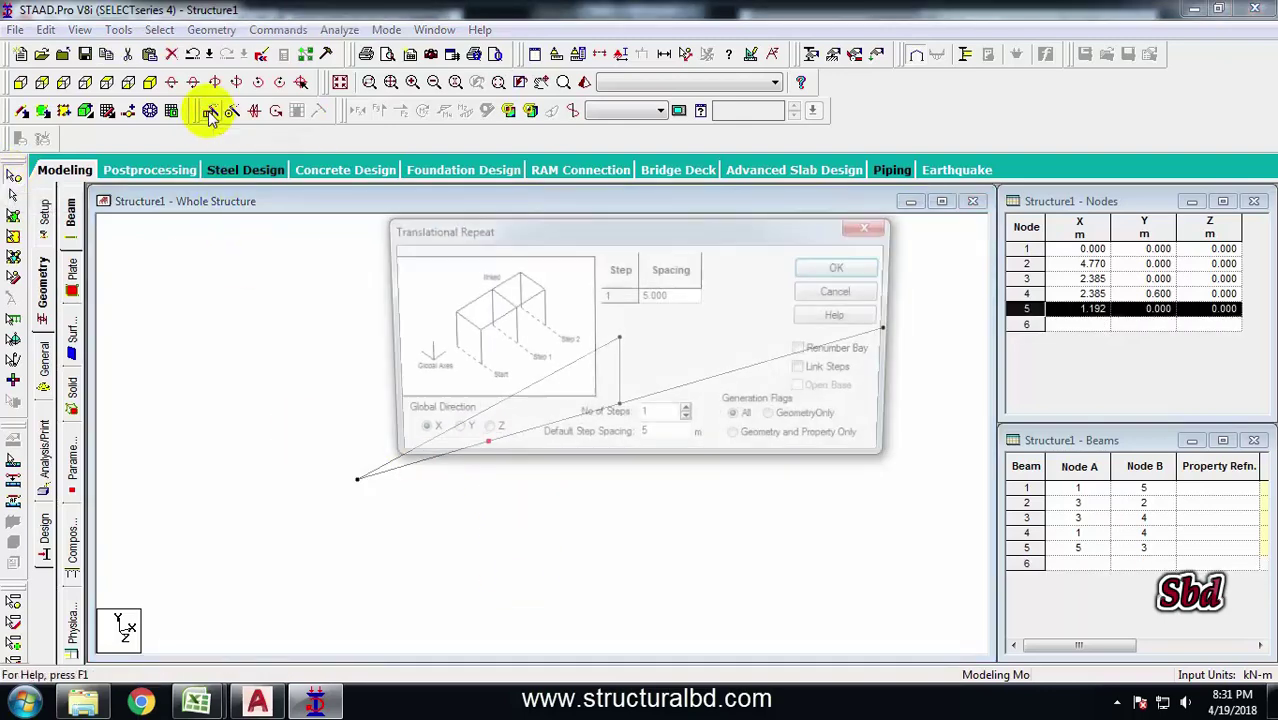
left_click(452, 436)
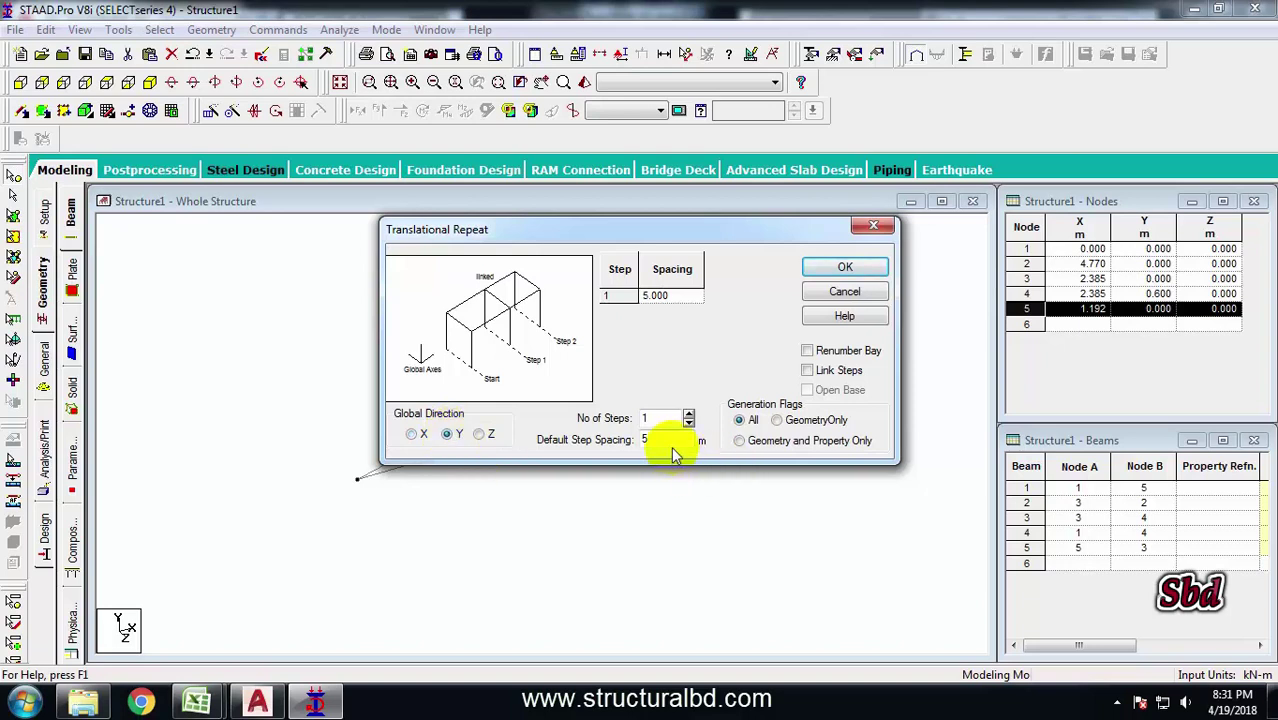
left_click_drag(685, 440, 623, 440)
type("6")
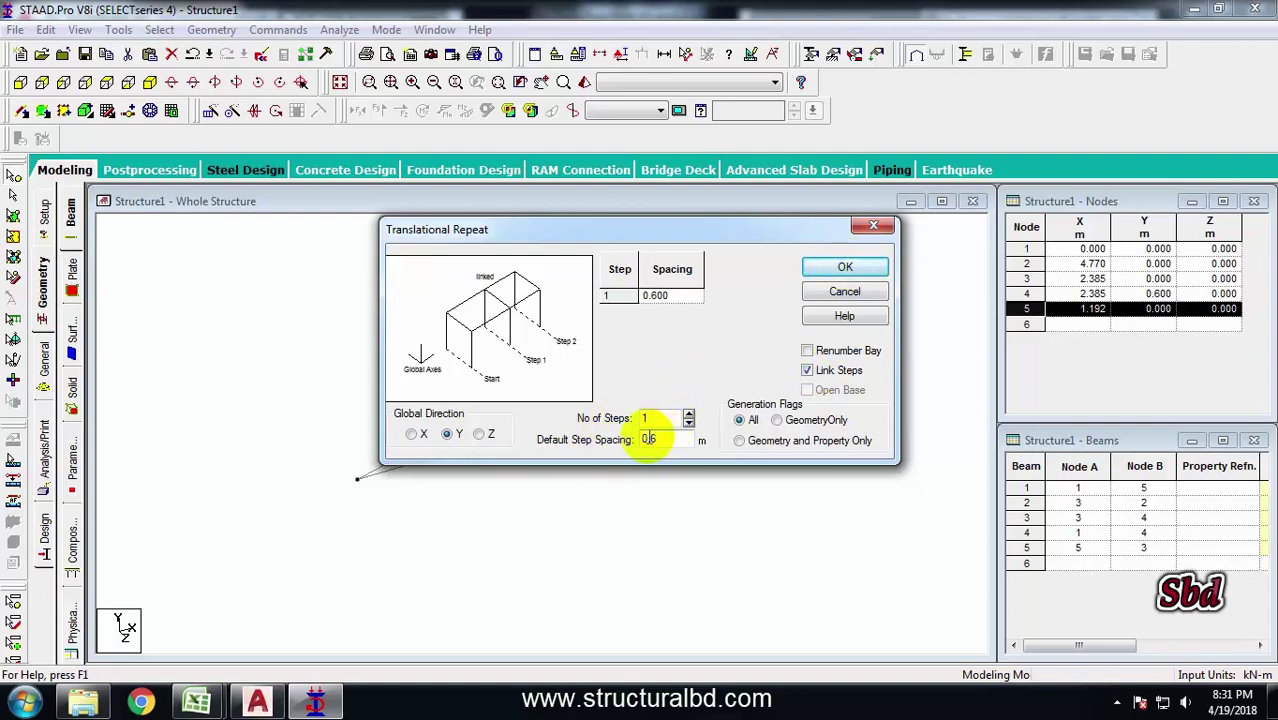
left_click(845, 269)
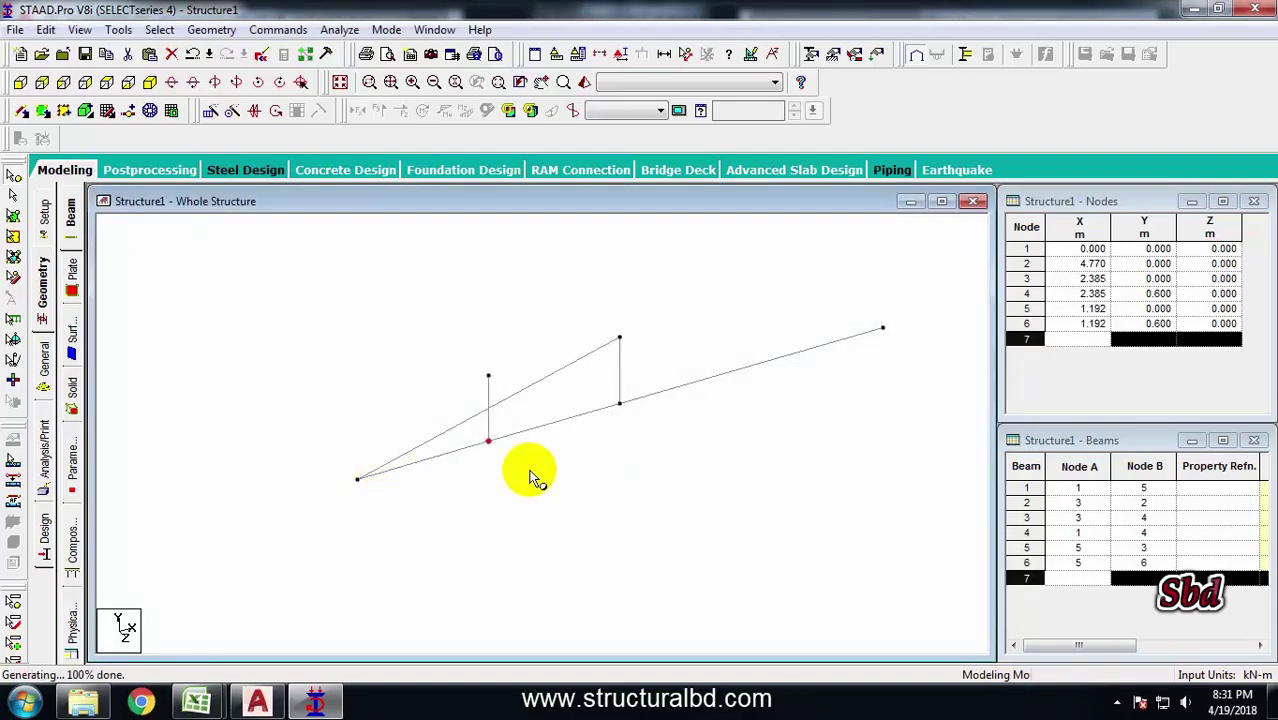
Intersect the sloping top chord beam with the vertical at X 1.192 m using a tolerance of 0 m.
left_click(550, 405)
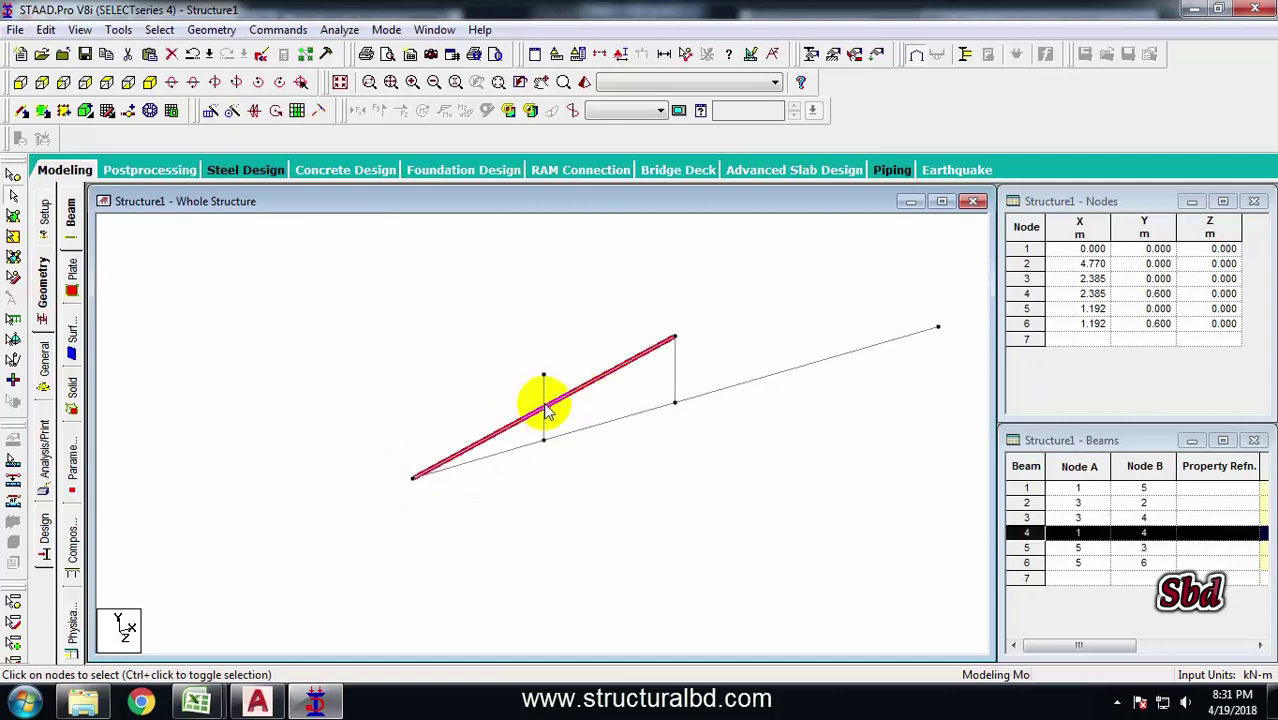
left_click(543, 390, "ctrl")
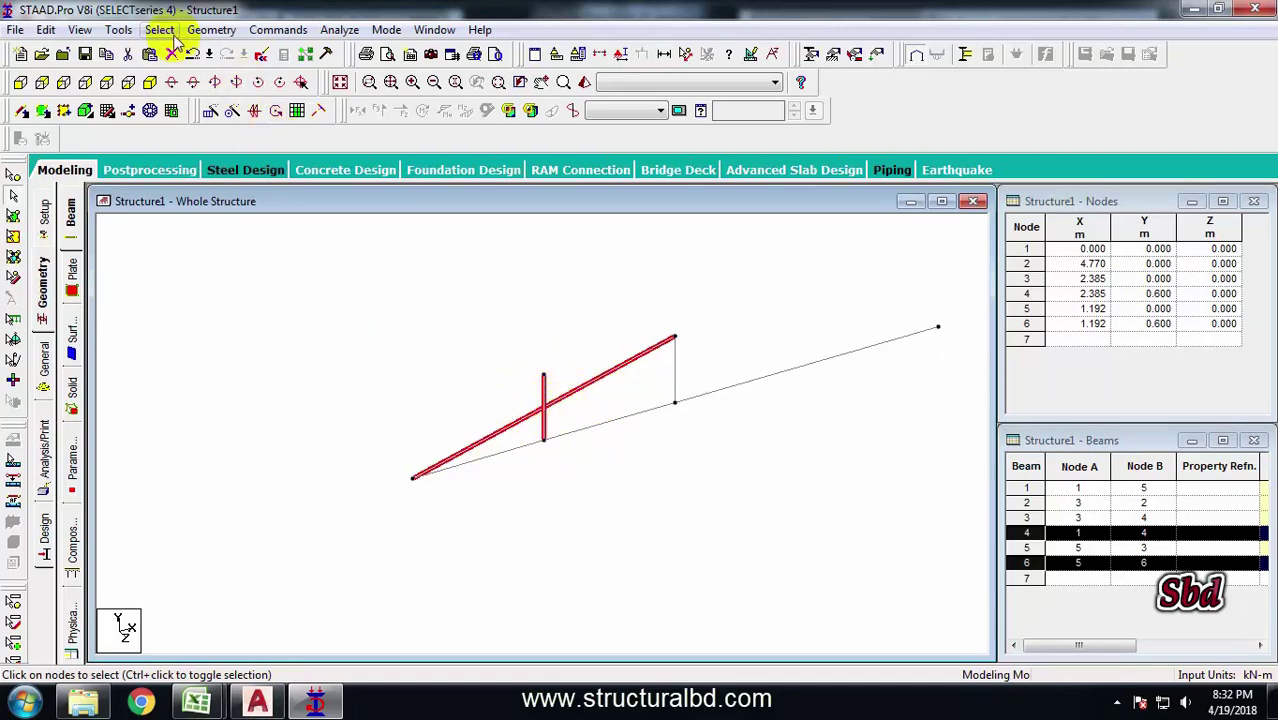
left_click(212, 30)
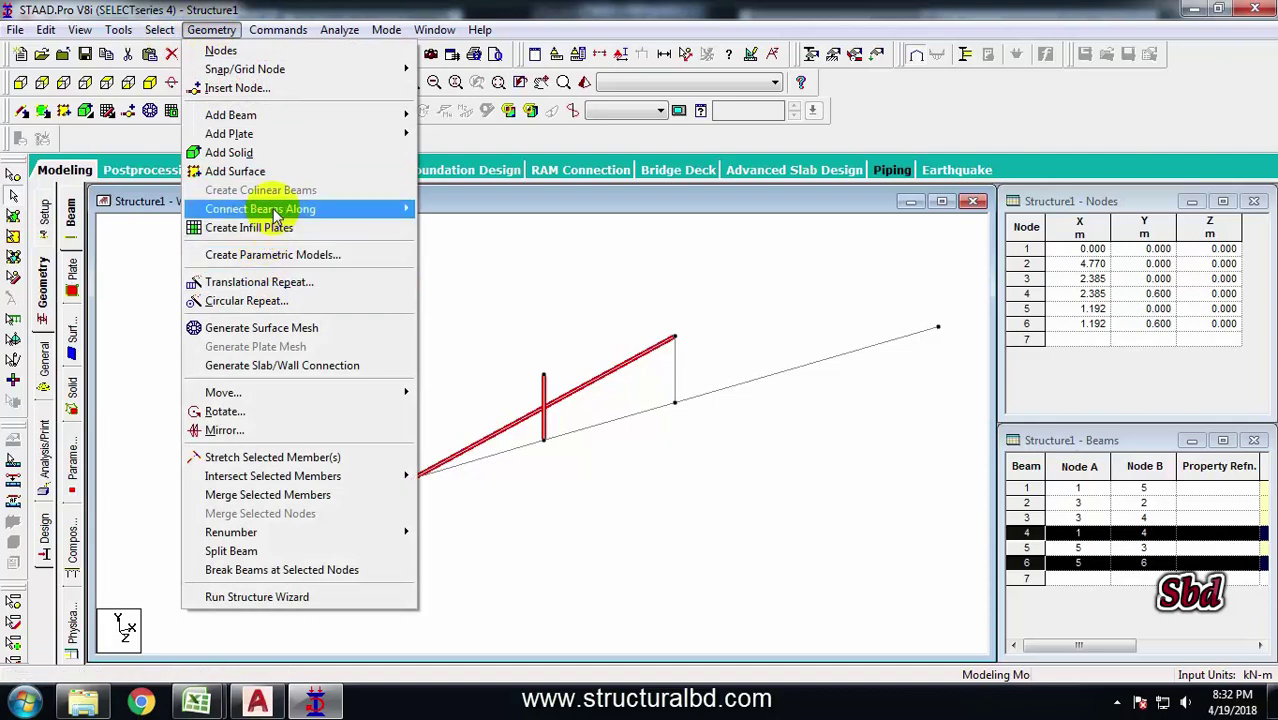
mouse_move(262, 198)
mouse_move(297, 477)
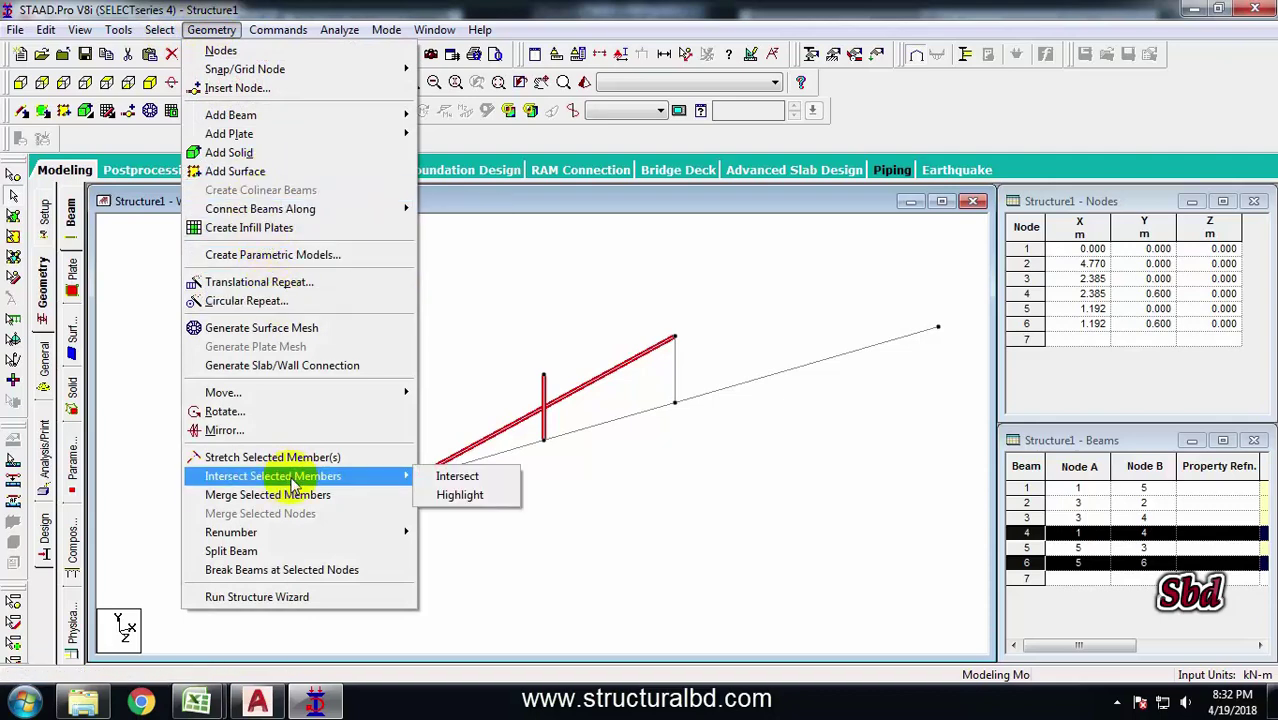
left_click(457, 477)
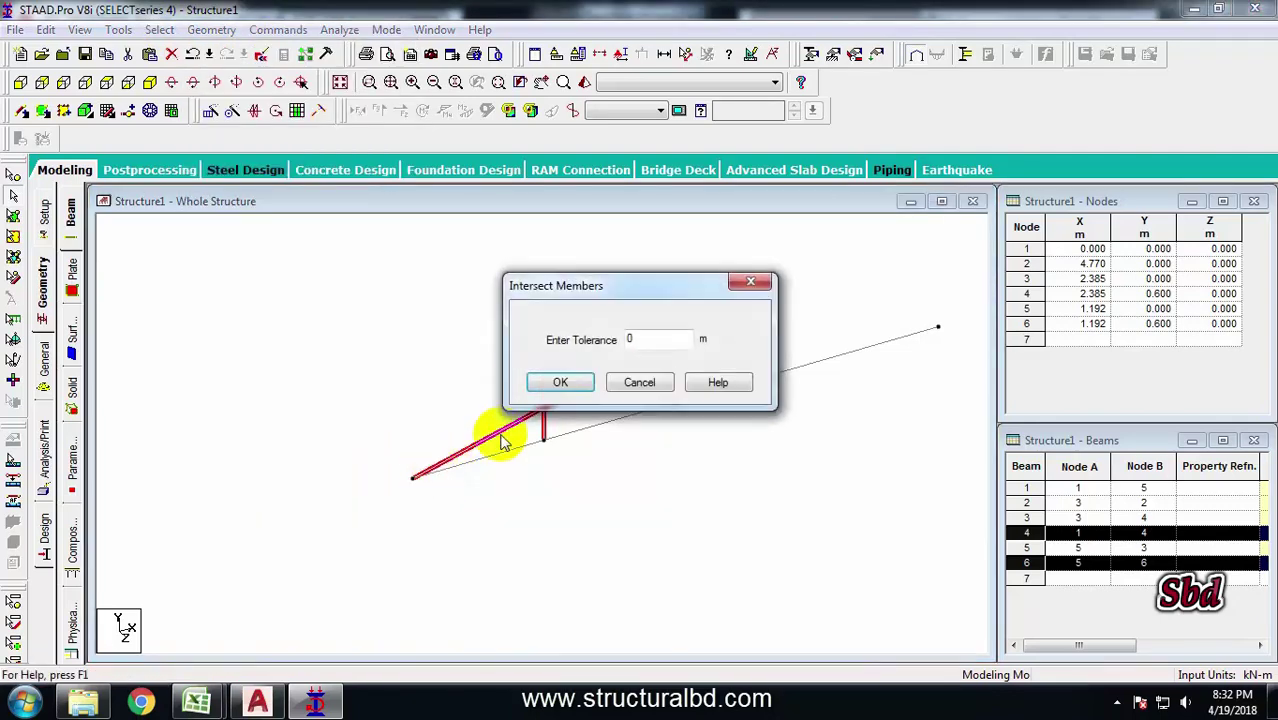
left_click(572, 389)
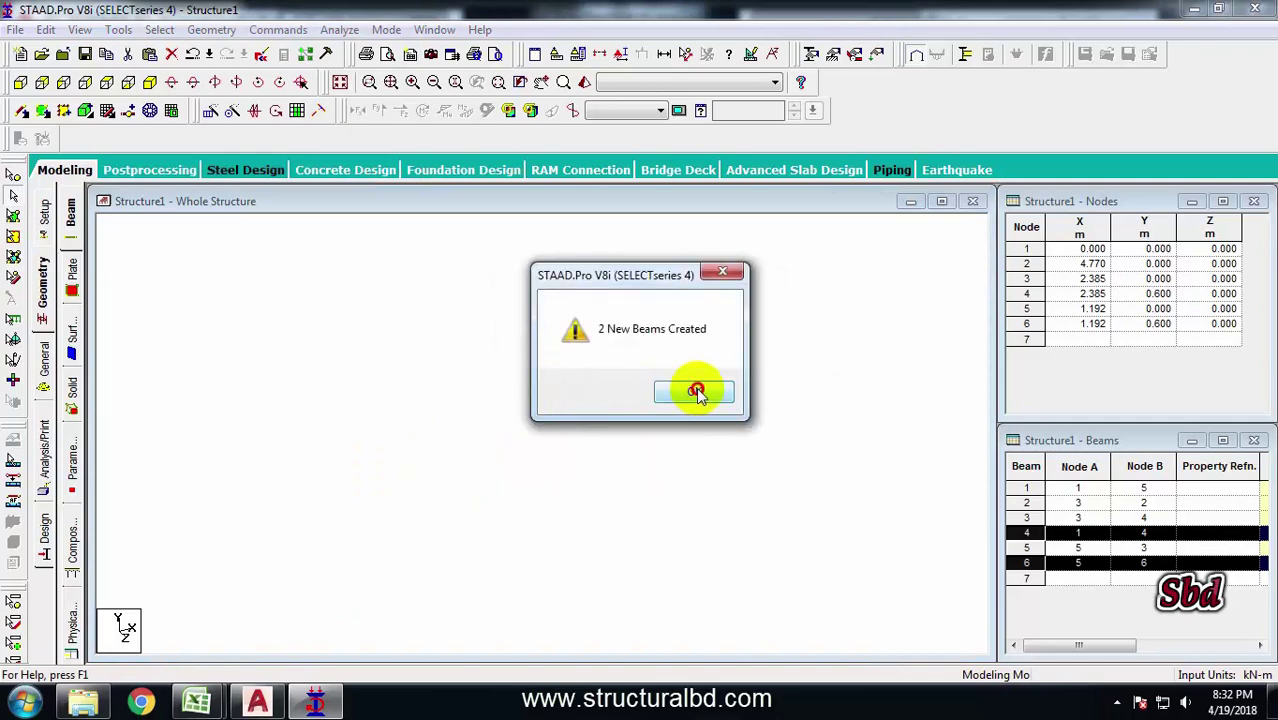
left_click(697, 392)
Delete the vertical stub projecting above the top chord at X 1.192 m, together with its orphaned node.
left_click(585, 357)
left_click(544, 388)
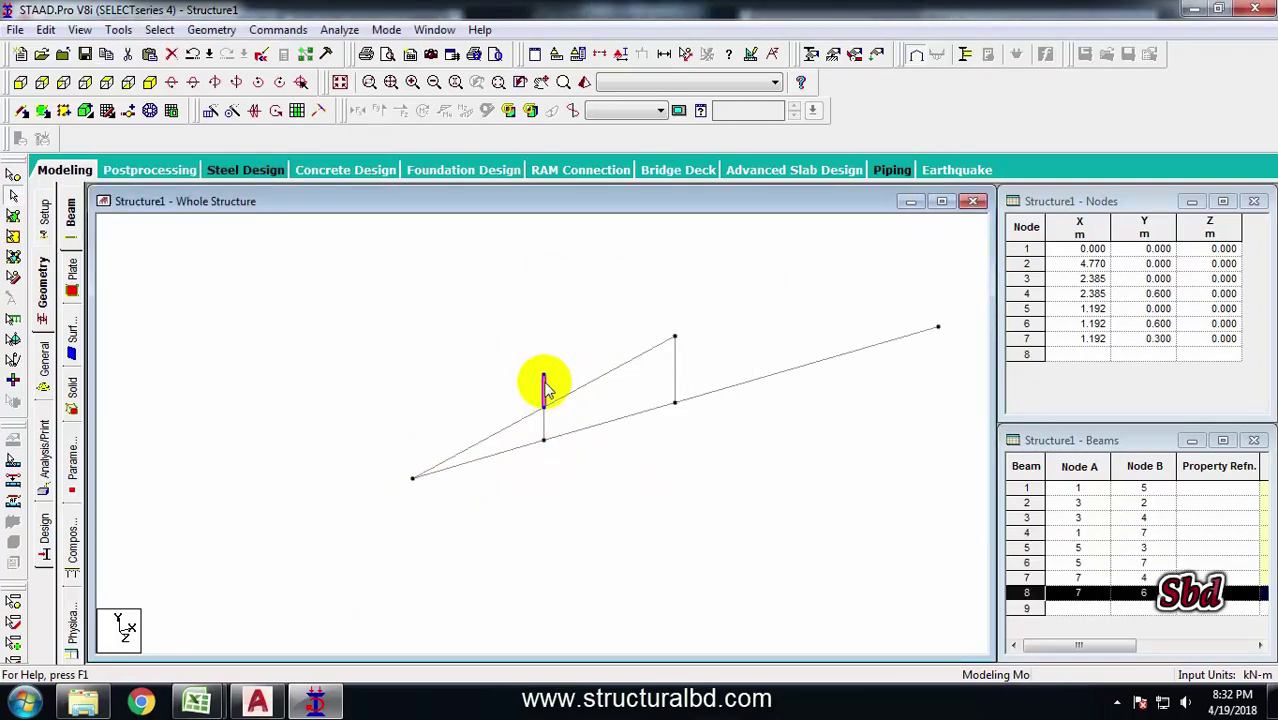
key("Delete")
left_click(690, 390)
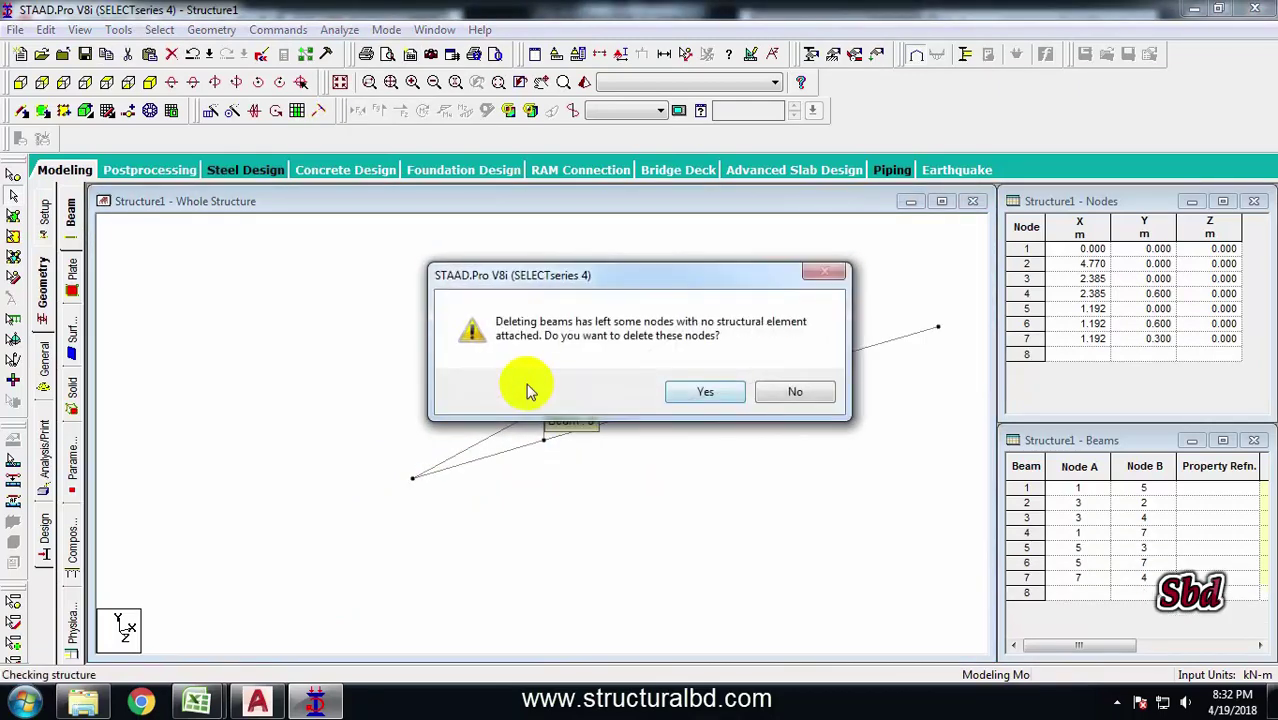
left_click(686, 396)
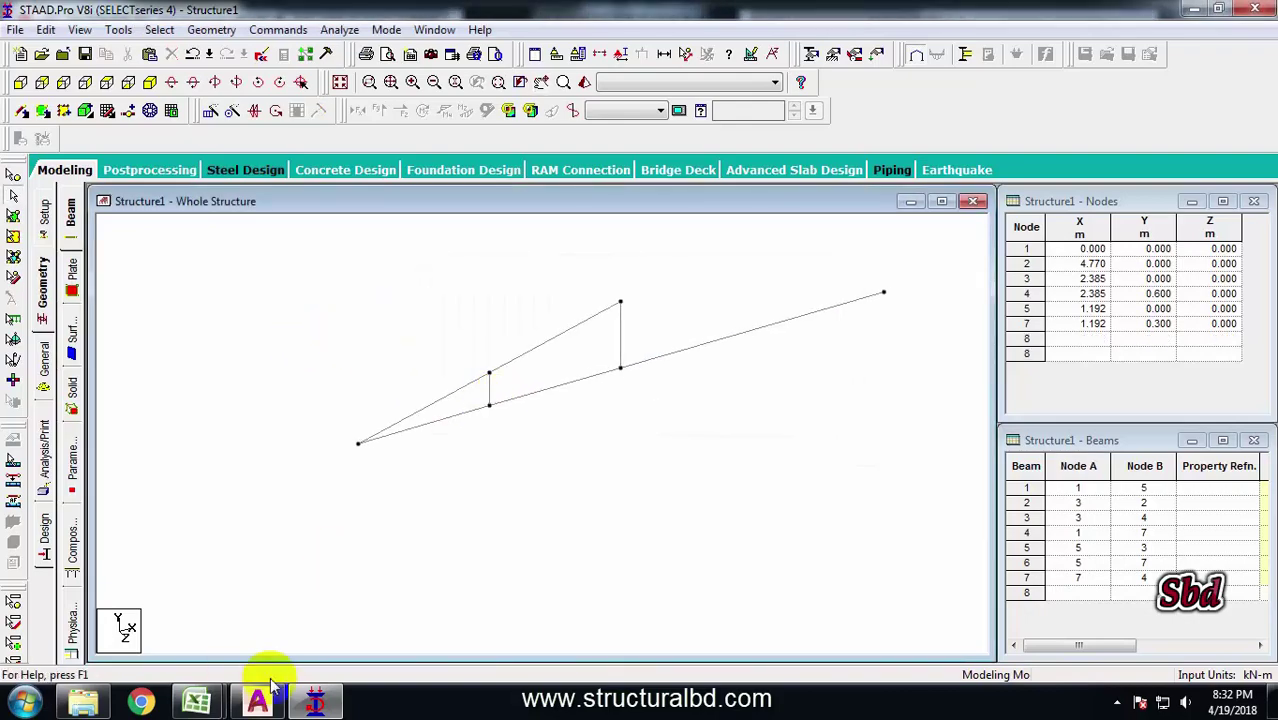
Check the web layout in AutoCAD, then in STAAD.Pro add a diagonal beam from bottom chord midspan node 3 to top chord node 7.
left_click(257, 700)
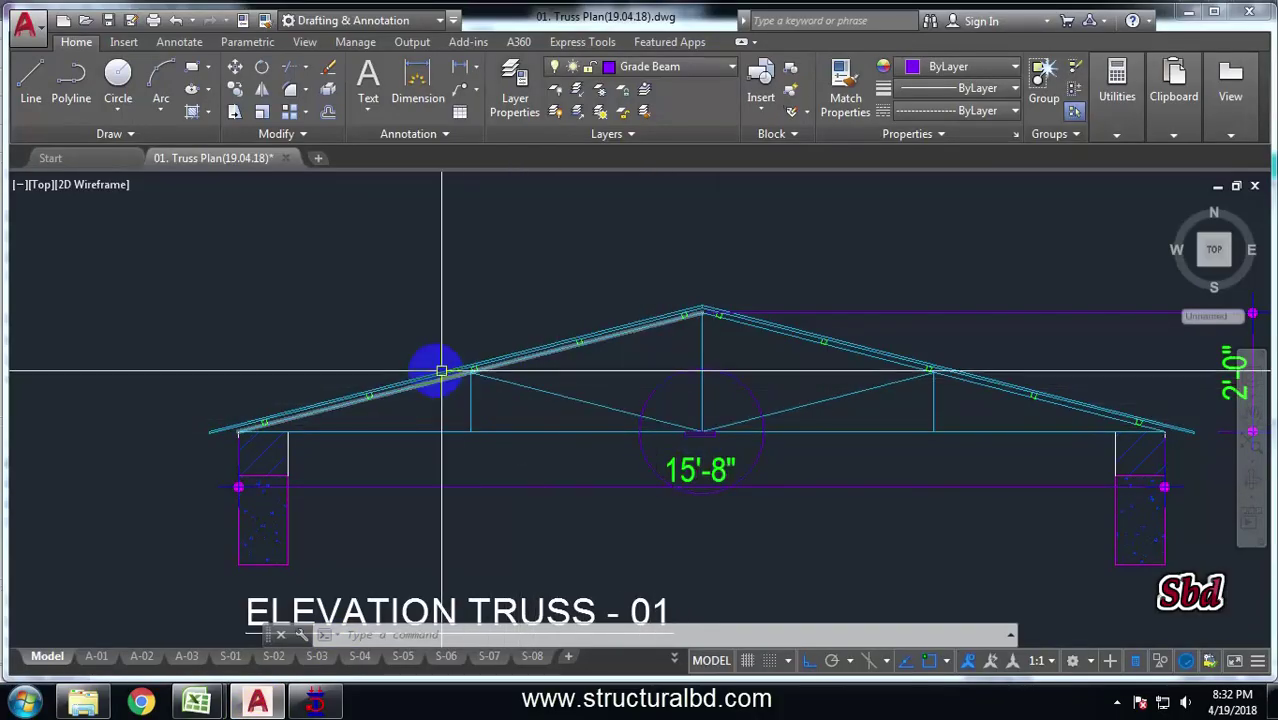
left_click(338, 705)
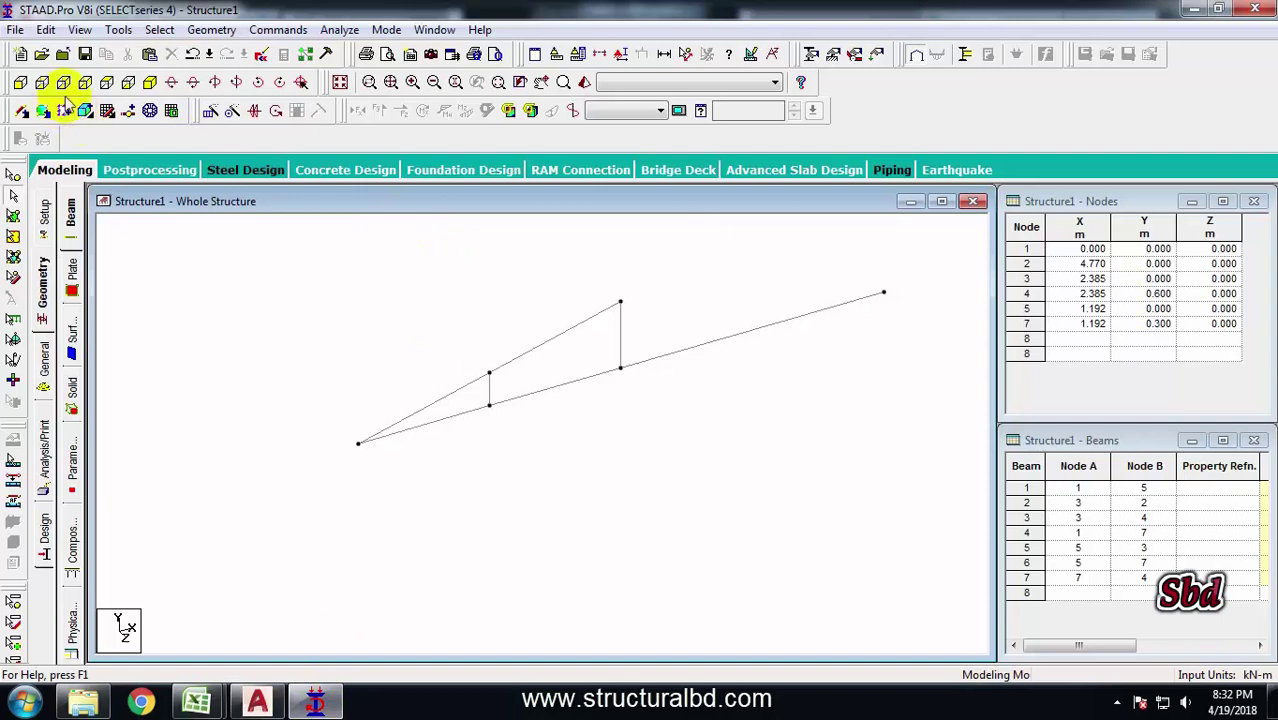
left_click(22, 112)
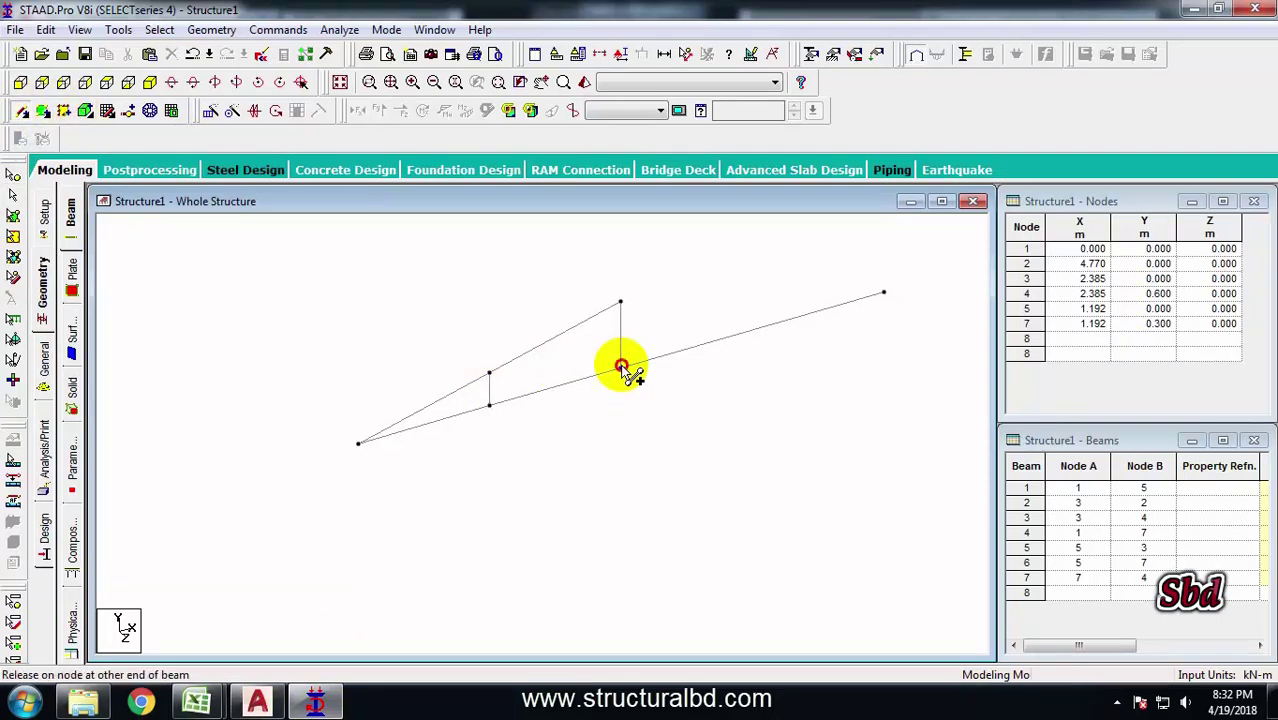
left_click_drag(621, 366, 489, 373)
scroll(442, 351, "down", 2)
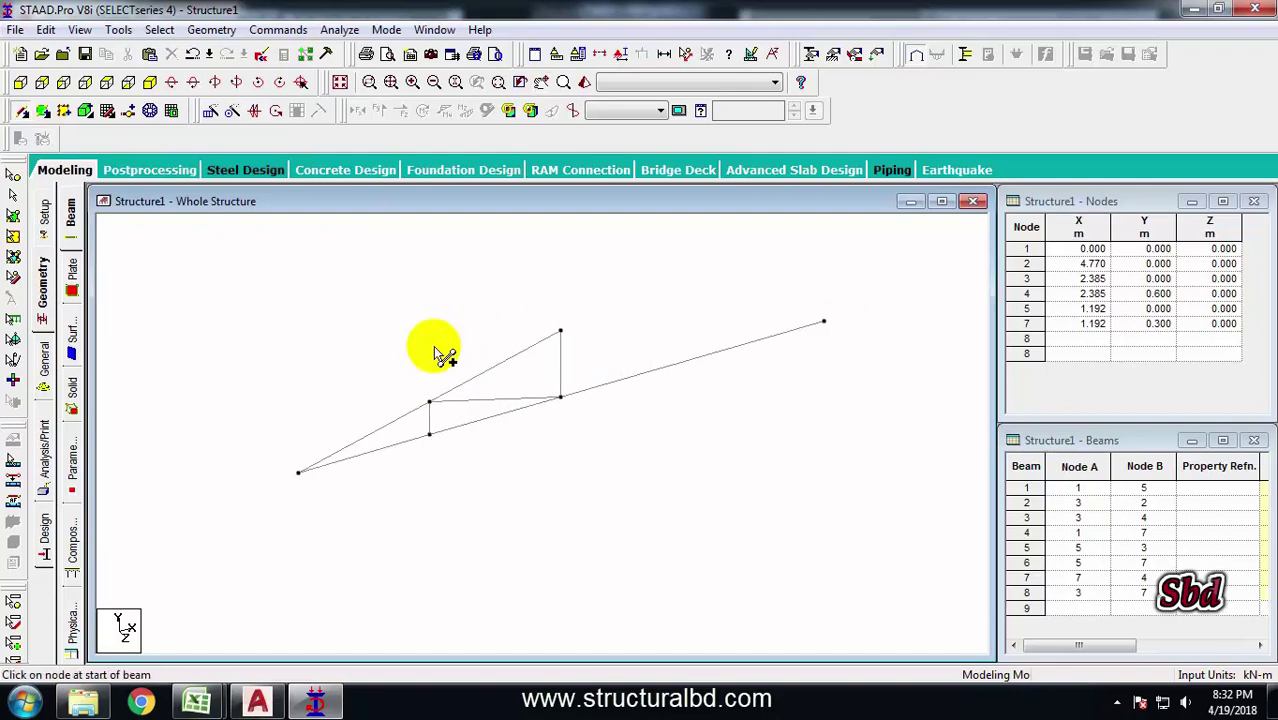
Delete the bottom chord beam between midspan node 3 and end node 2, together with its orphaned node.
left_click(603, 385)
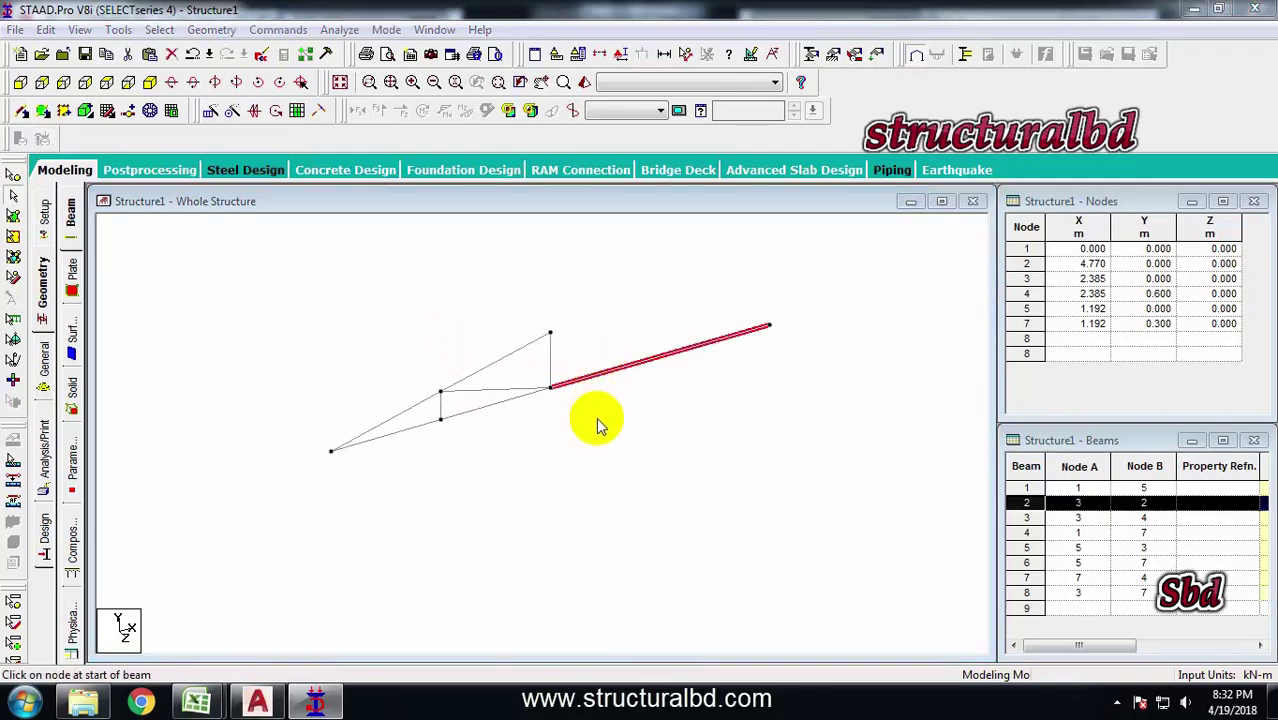
key("Delete")
left_click(706, 392)
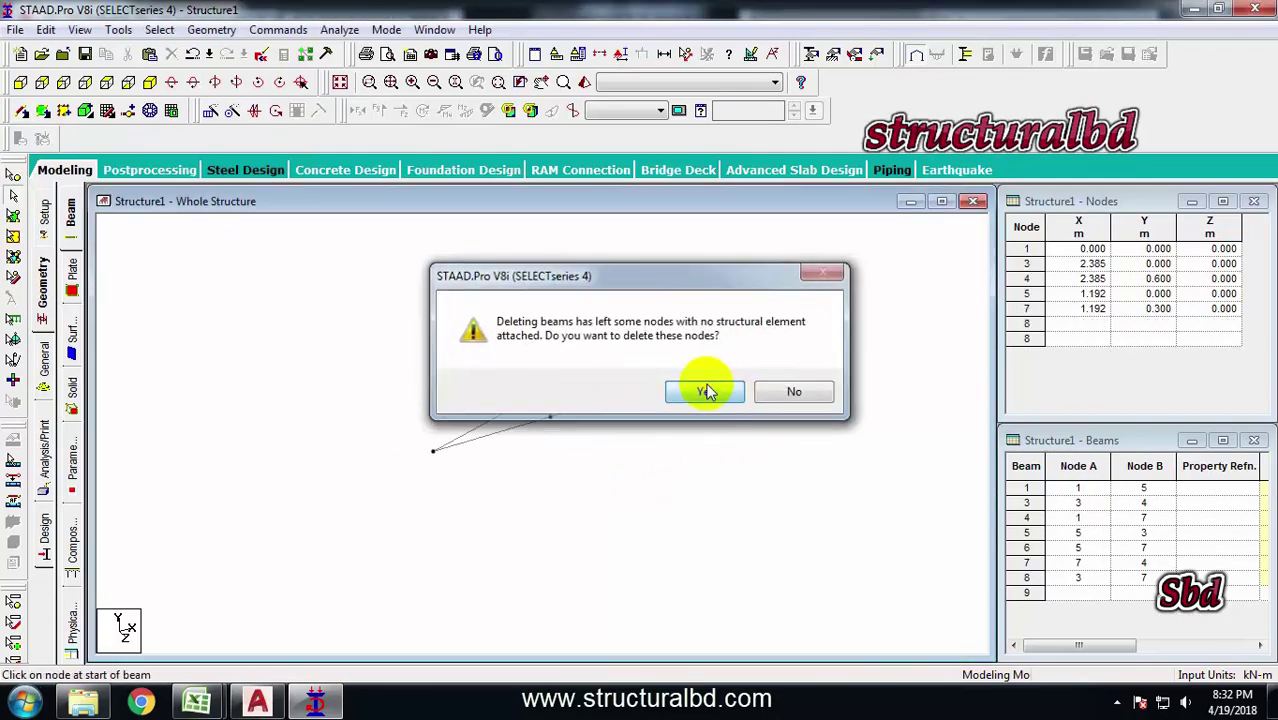
left_click(714, 391)
Mirror all beams except the midspan vertical as a copy about the Y-Z plane through apex node 4 at X 2.385 m.
key("ctrl+a")
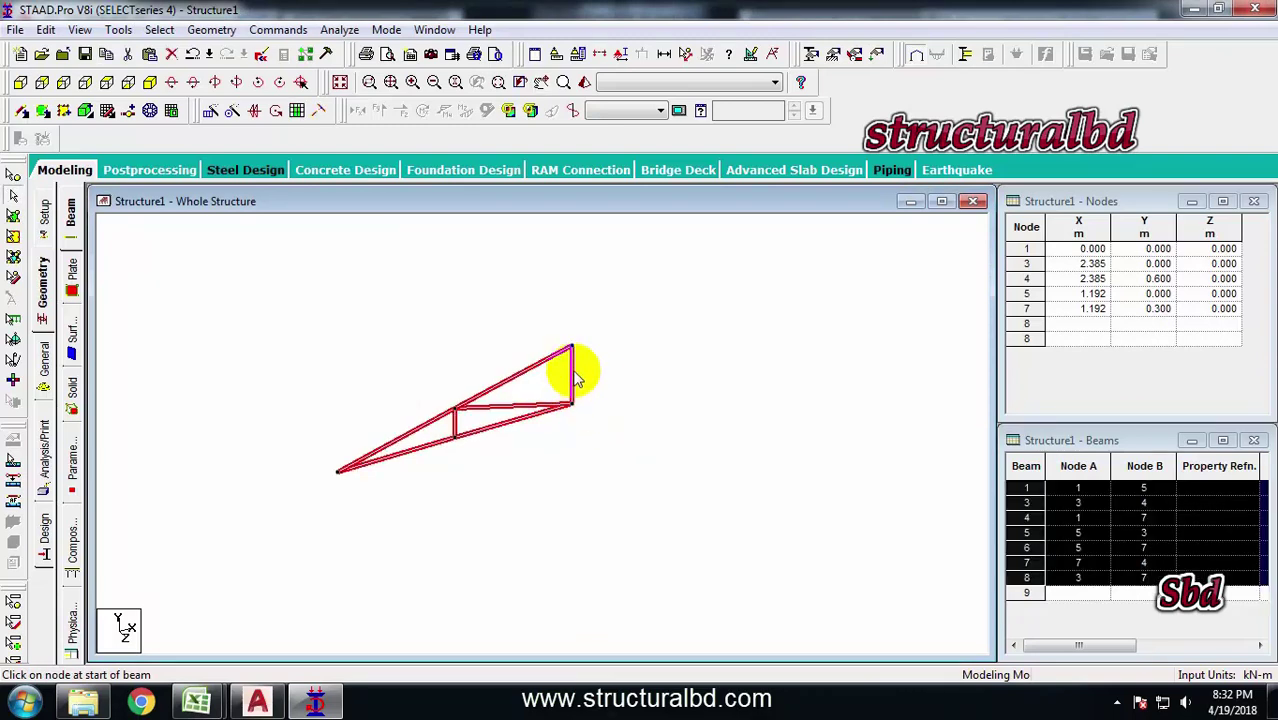
left_click(573, 378, "ctrl")
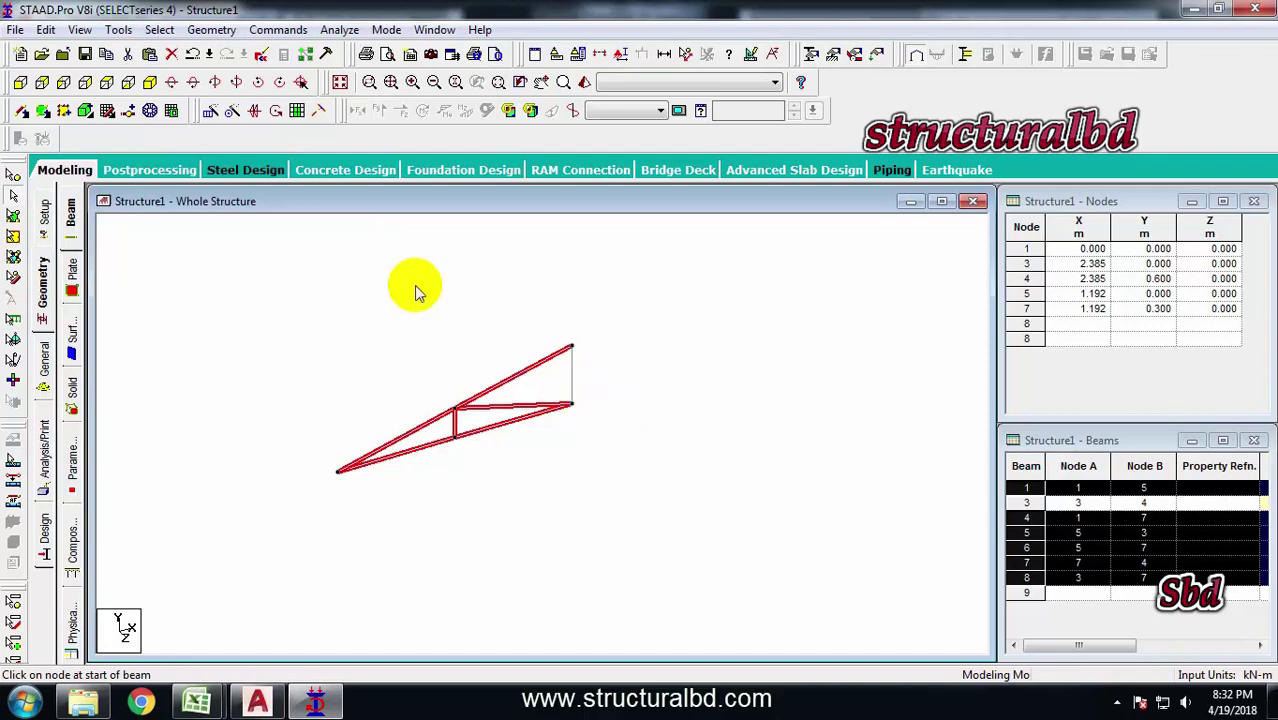
left_click(257, 113)
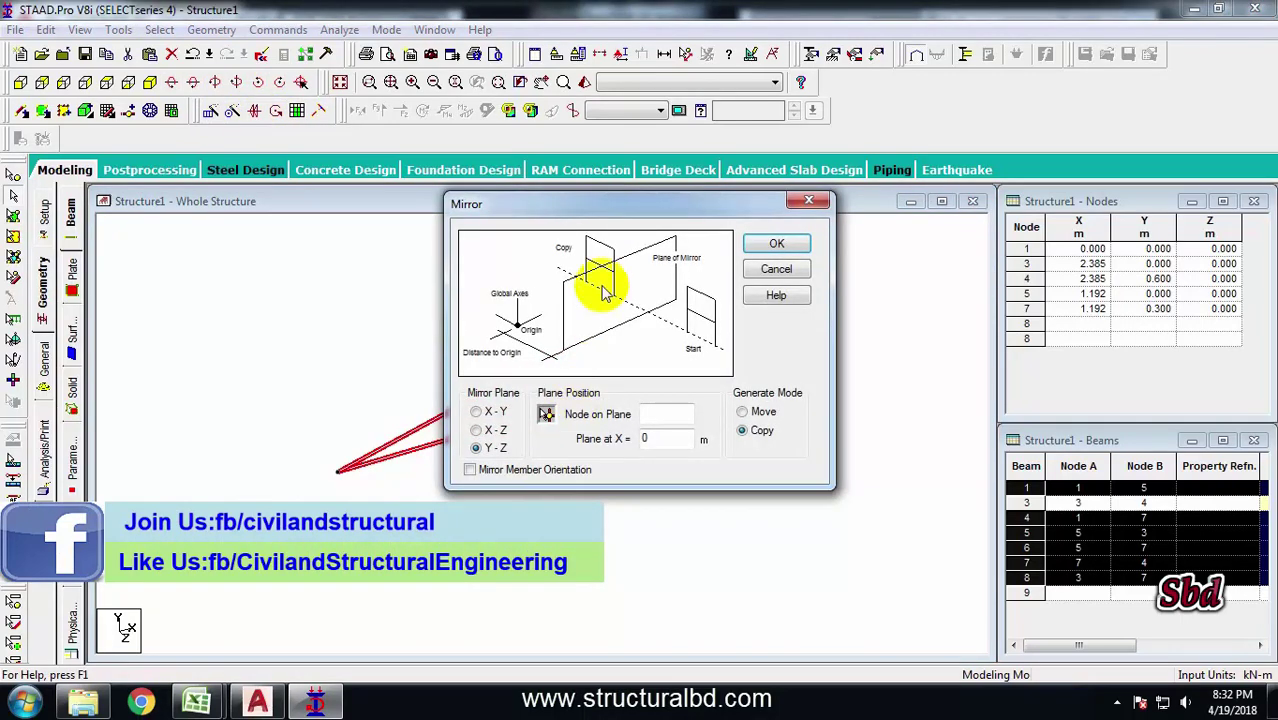
left_click_drag(585, 207, 755, 205)
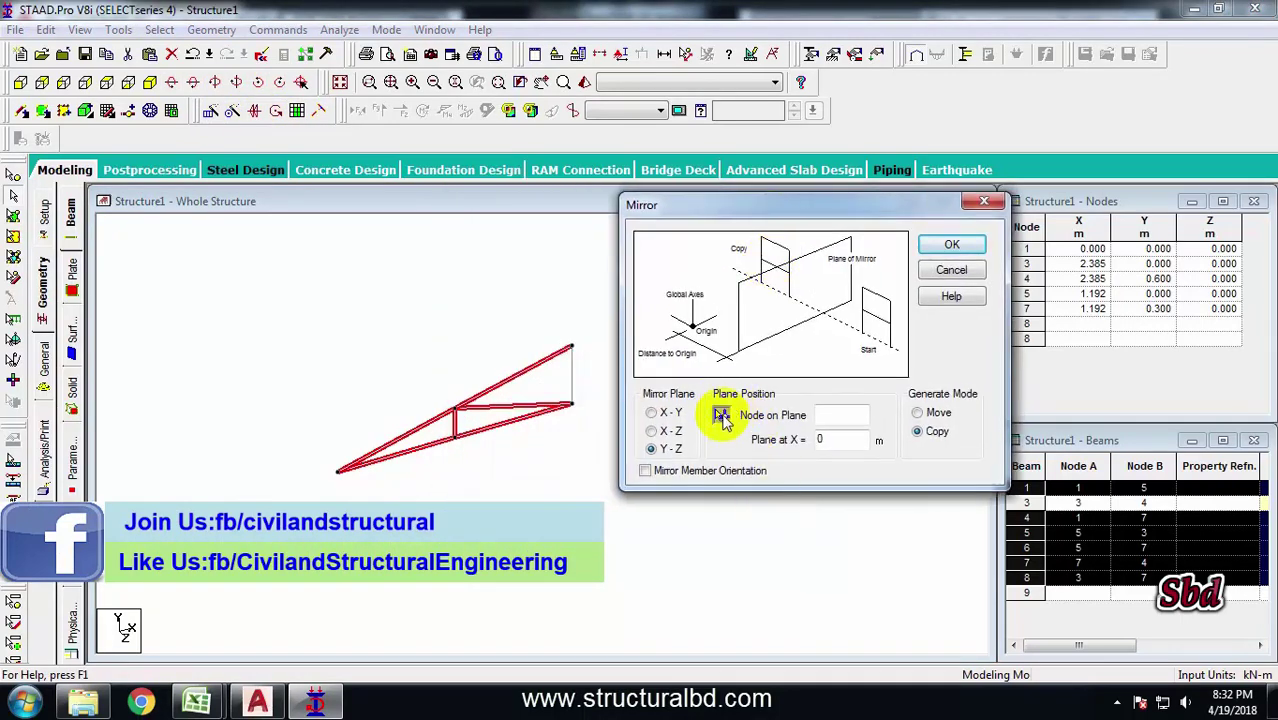
left_click(722, 416)
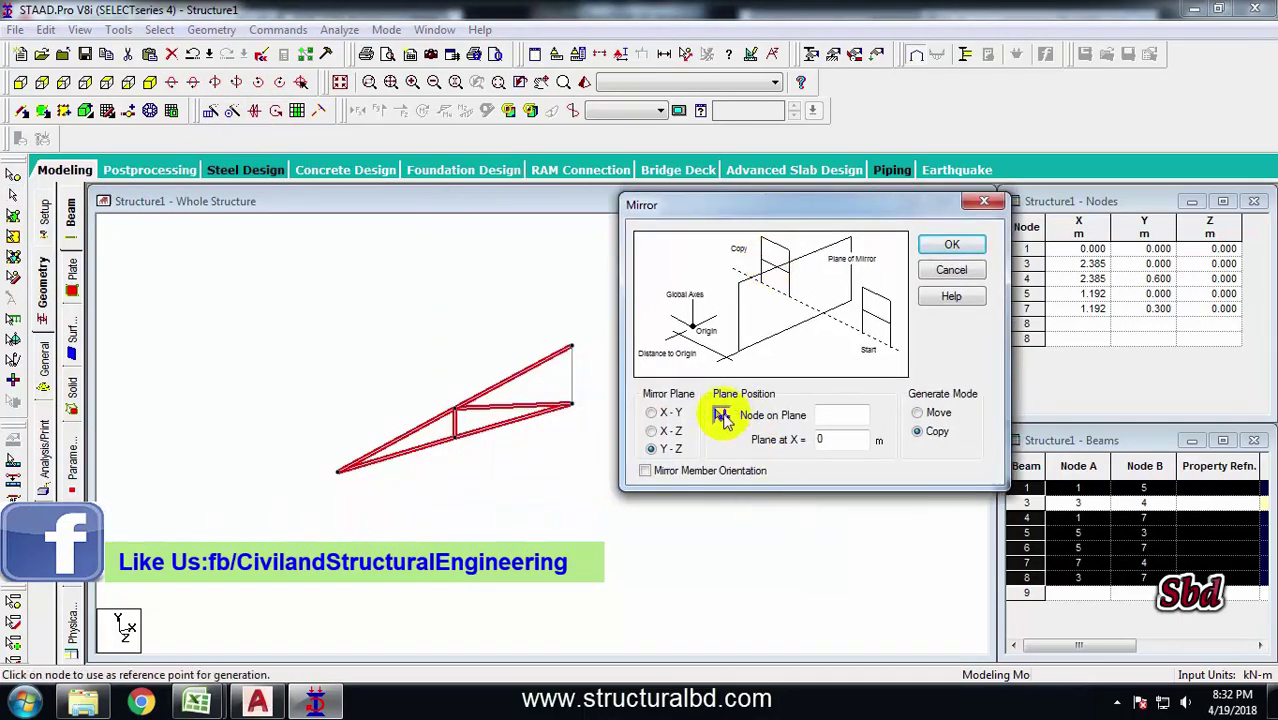
left_click(573, 349)
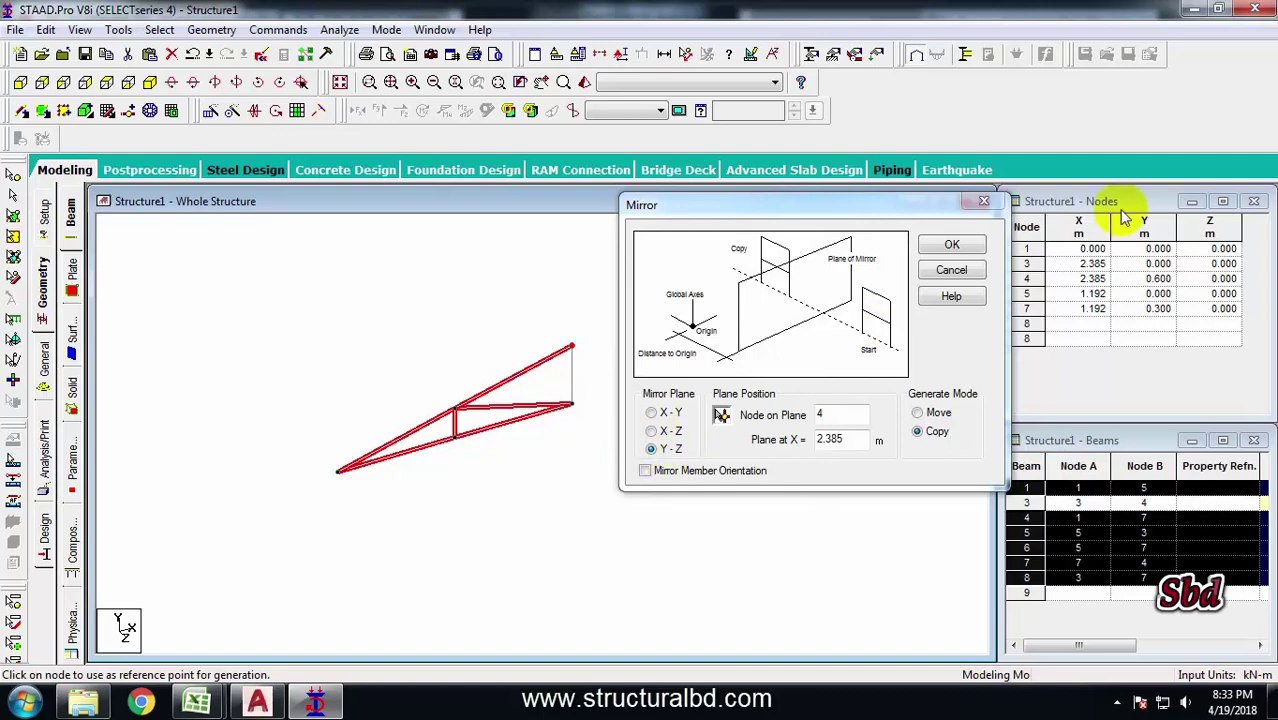
left_click(952, 246)
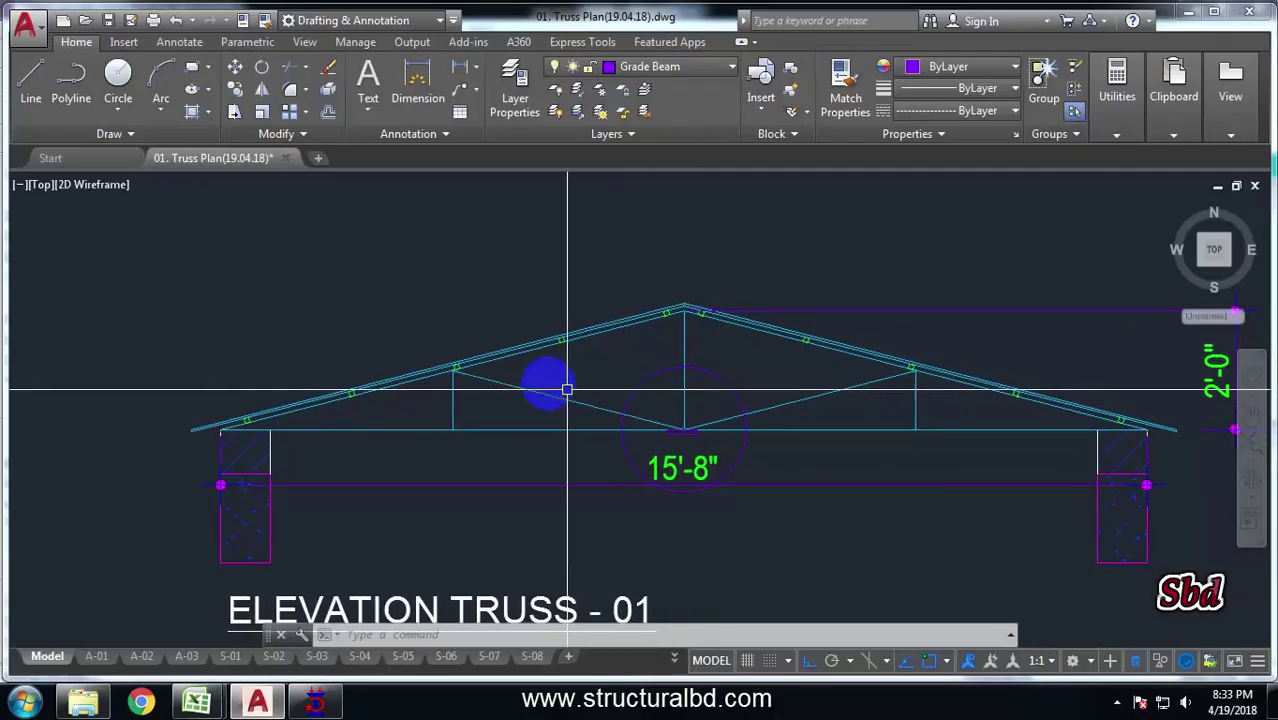
Examine the chord and web members of the Truss-01 elevation in the AutoCAD drawing.
scroll(419, 385, "up", 4)
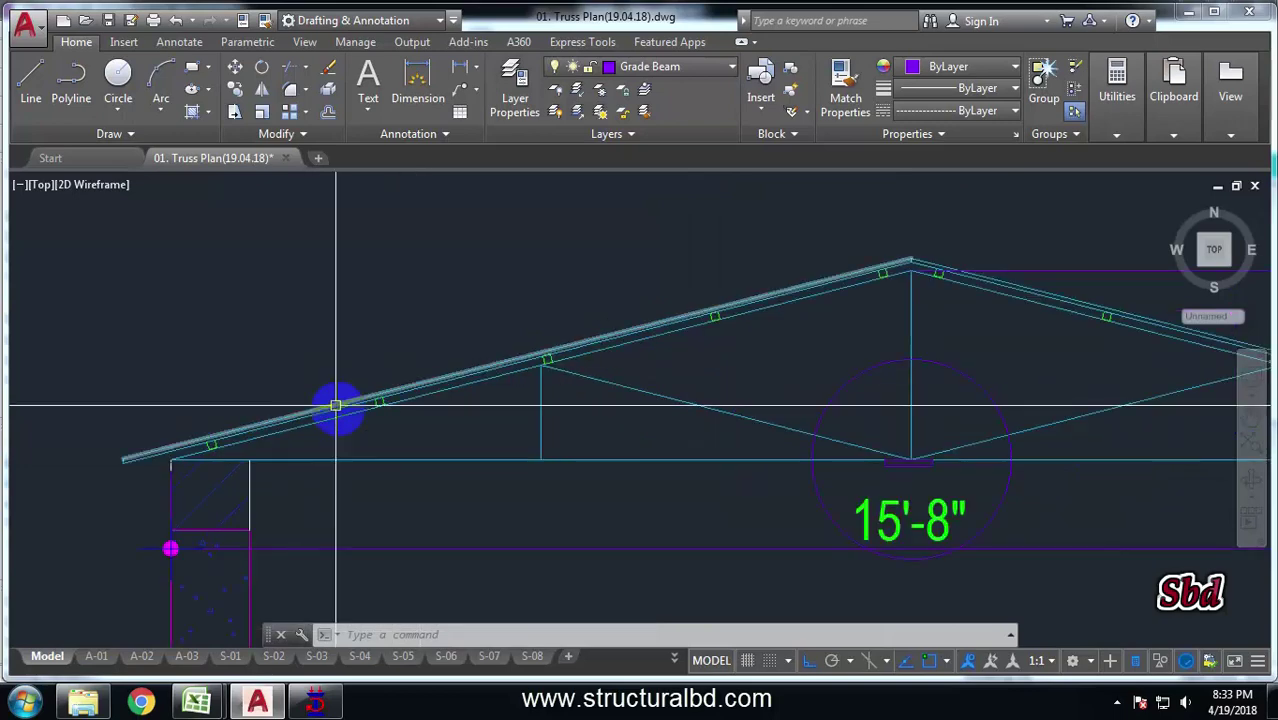
scroll(514, 417, "down", 4)
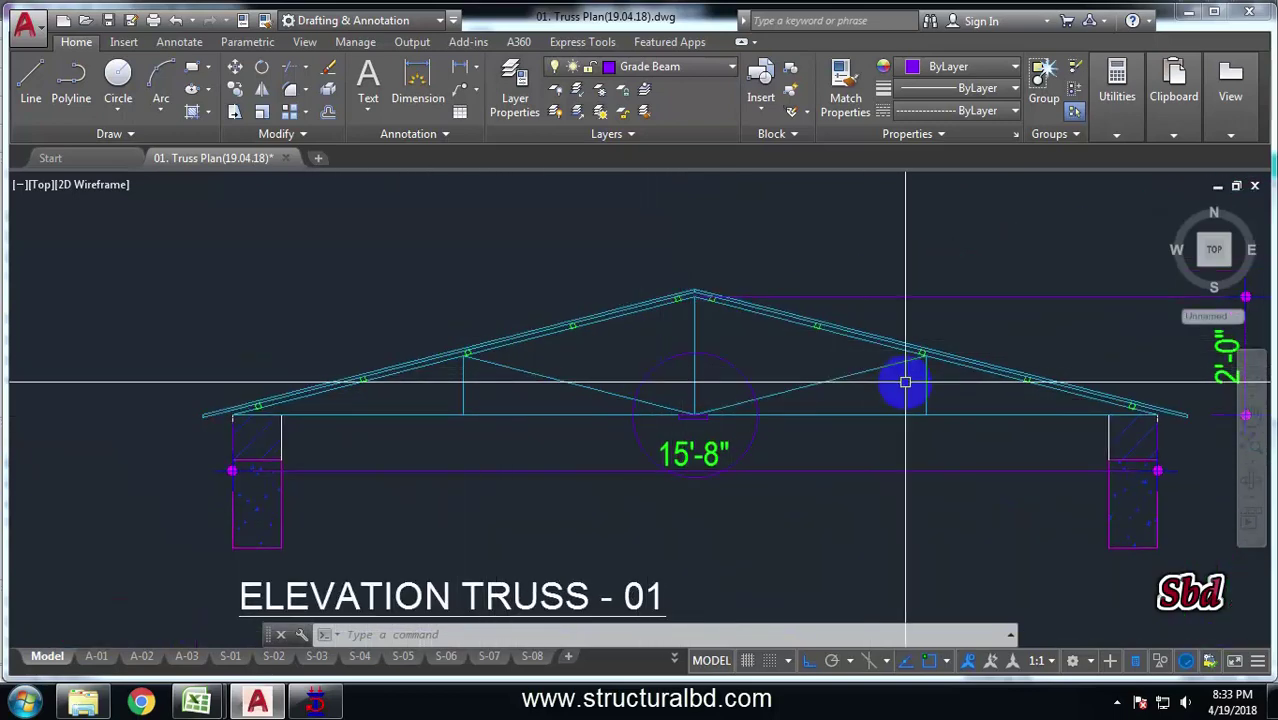
scroll(890, 374, "up", 2)
scroll(505, 391, "down", 2)
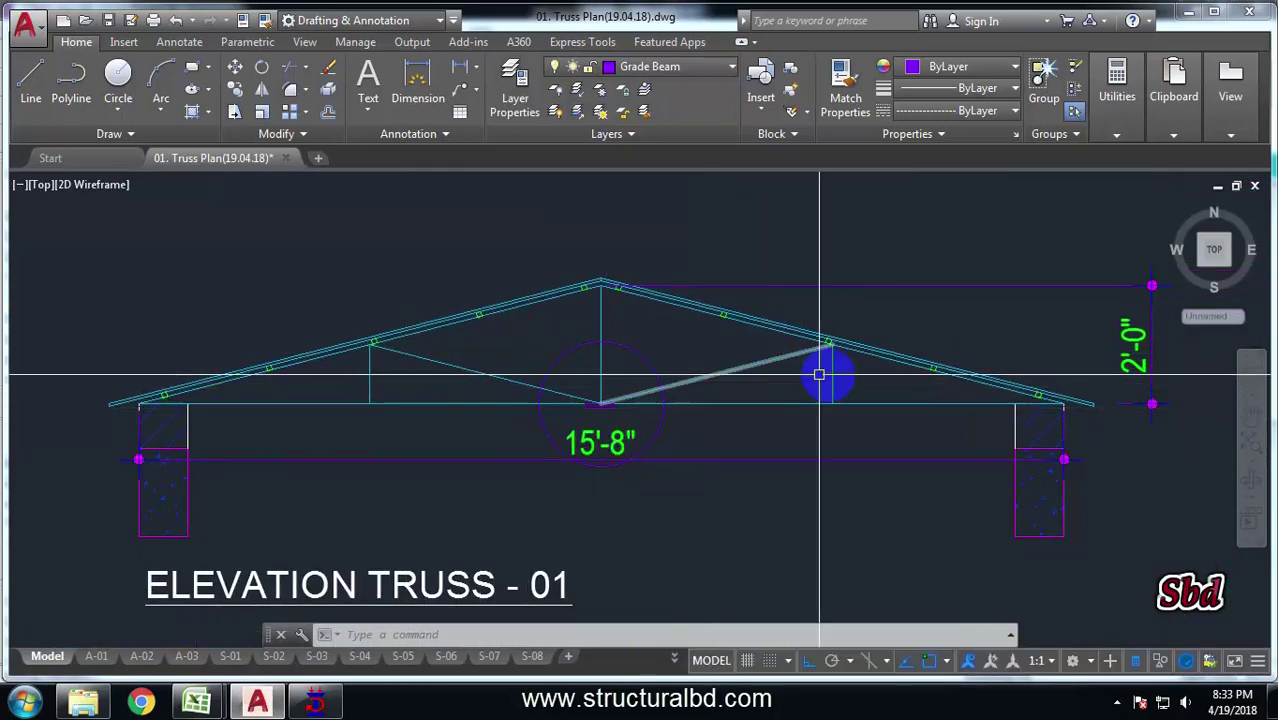
scroll(371, 437, "up", 2)
scroll(665, 387, "down", 2)
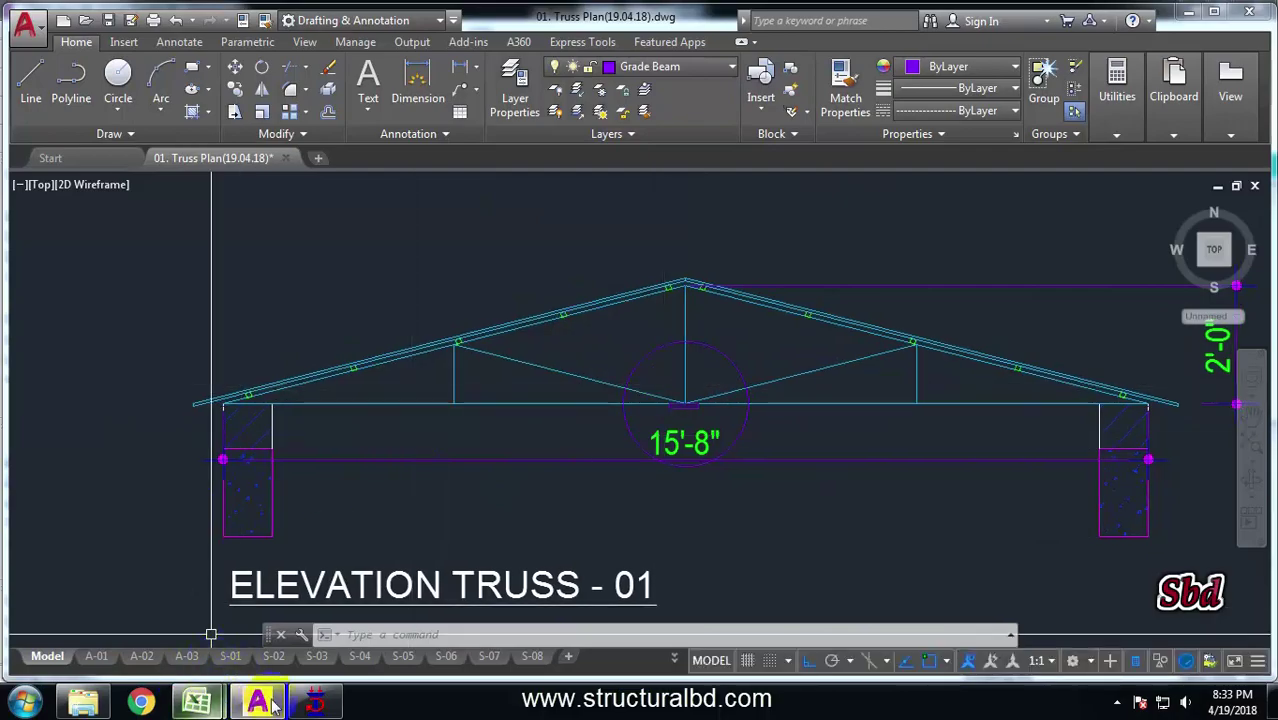
Switch to STAAD.Pro, open the steel section database for member properties and select the Chinese angle L32X20X3.
left_click(314, 700)
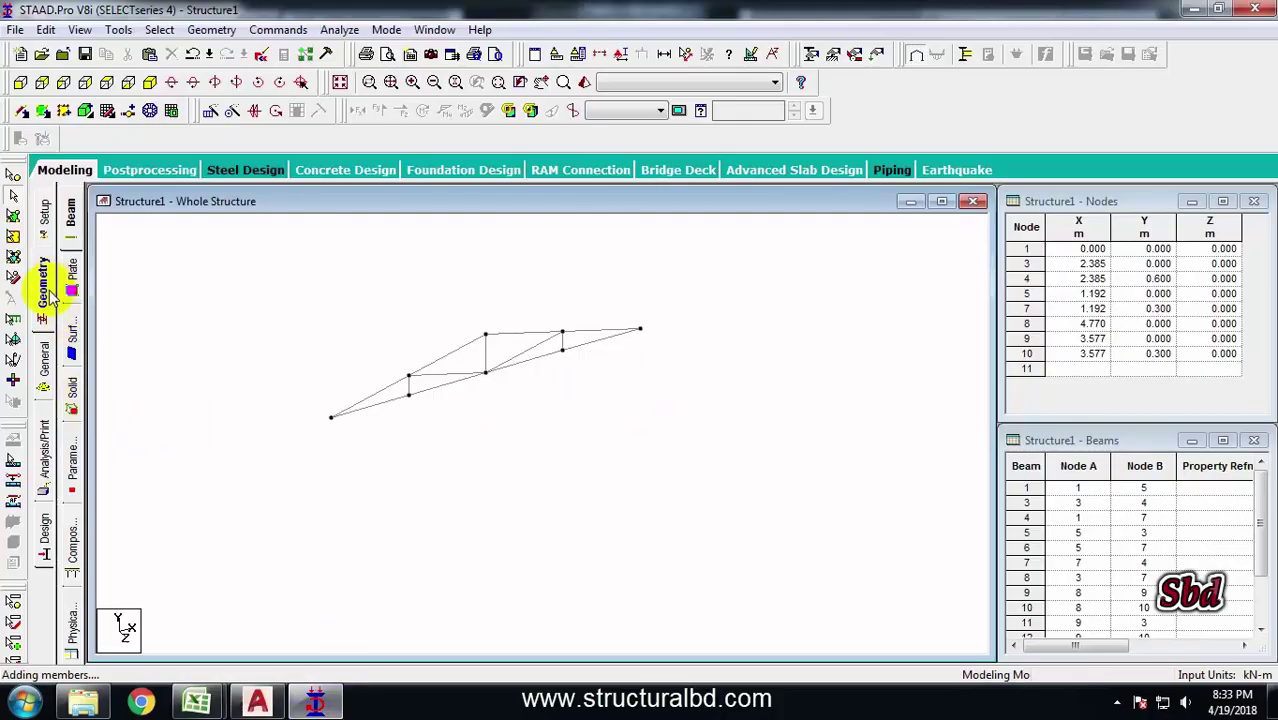
left_click(43, 360)
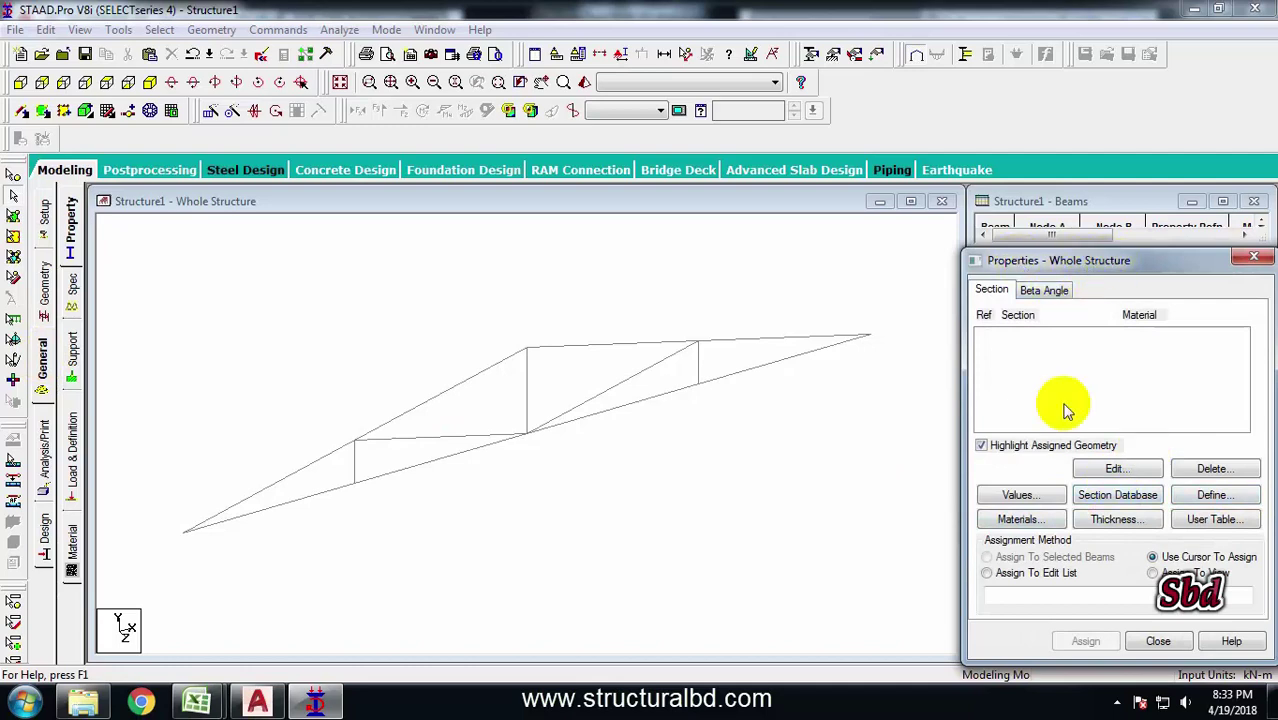
left_click(1112, 496)
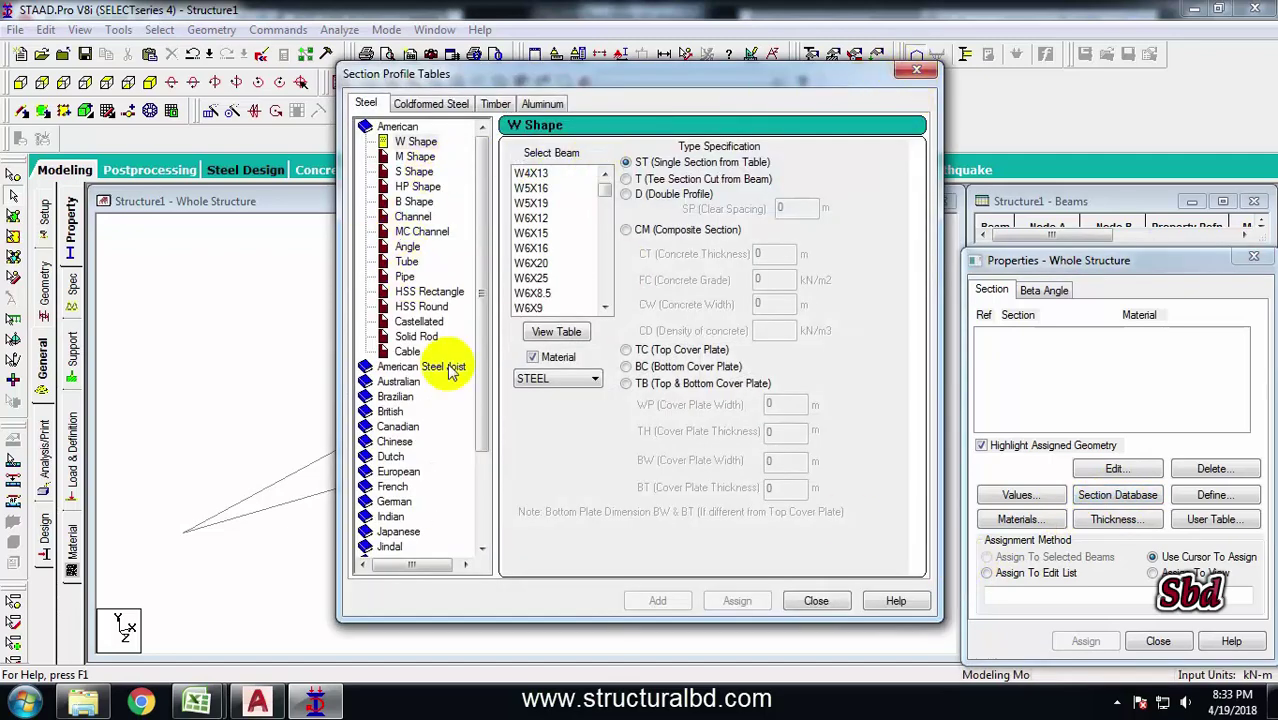
left_click(405, 443)
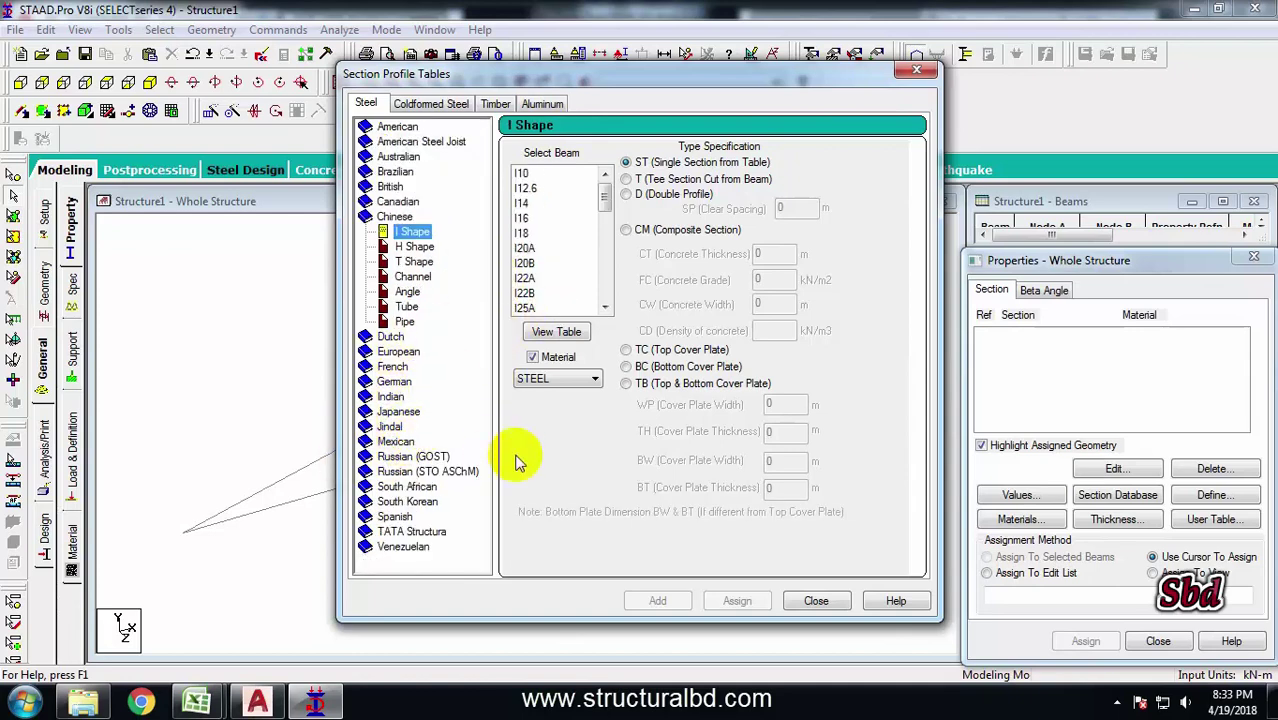
left_click(406, 293)
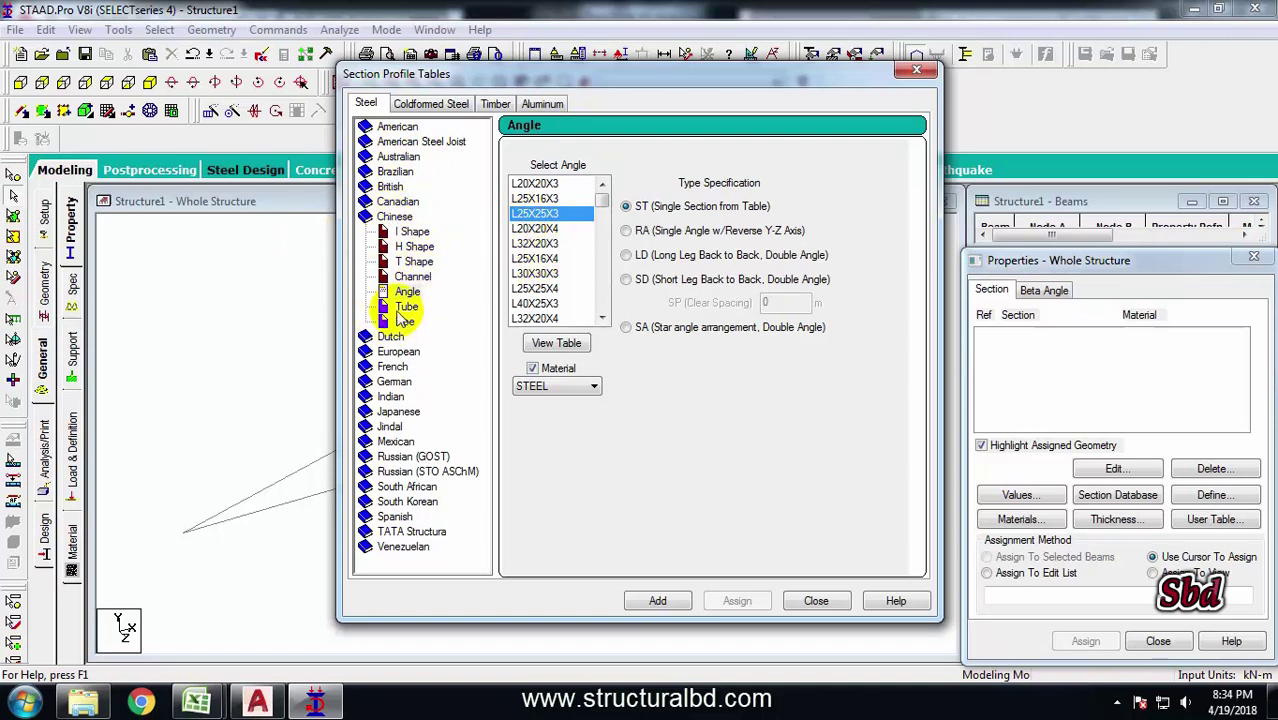
left_click(527, 245)
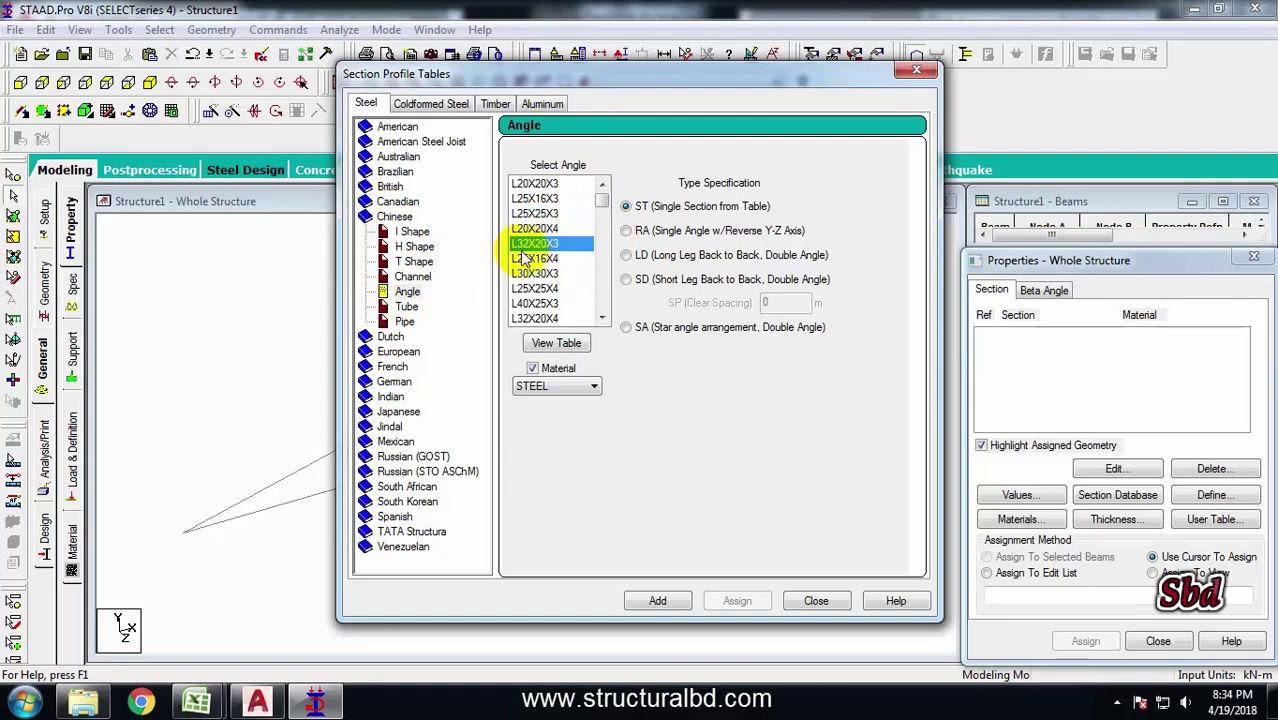
Switch to AutoCAD to examine the web diagonal in the Truss-01 elevation, and return to STAAD.Pro.
left_click(257, 700)
left_click_drag(696, 353, 674, 355)
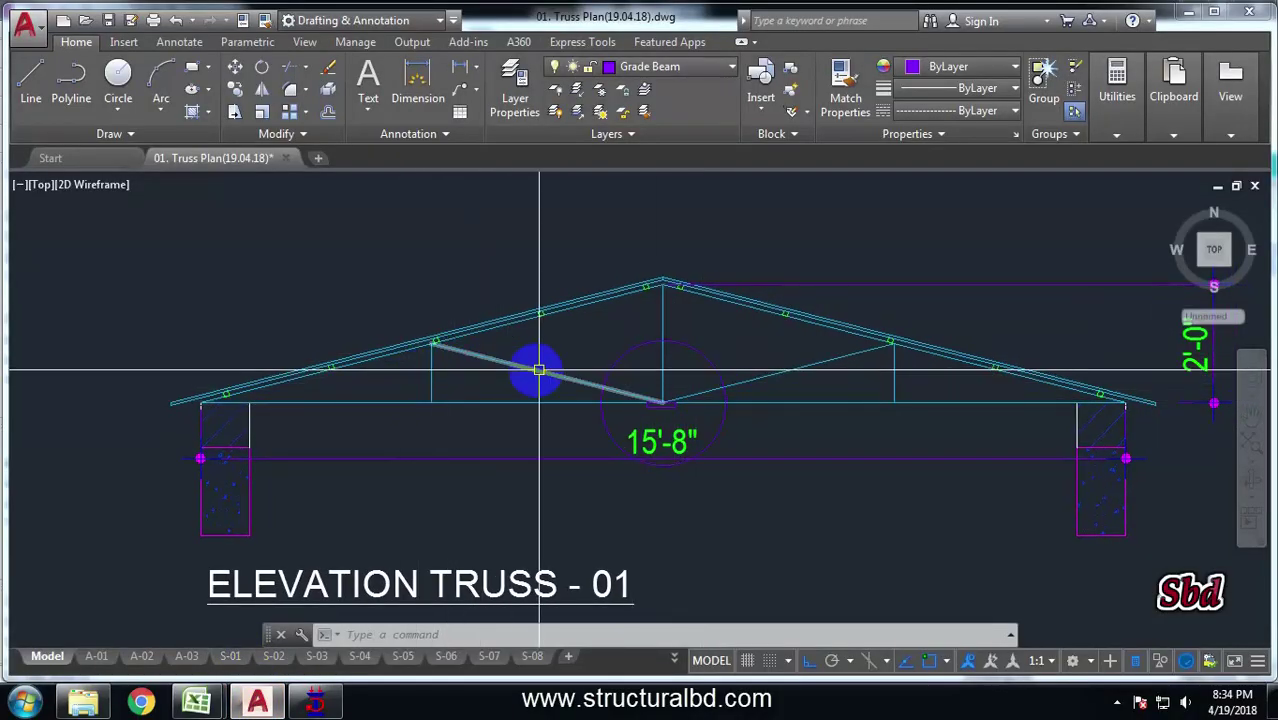
left_click(315, 700)
Add the Chinese angle L50X50X4 in steel as a single section from the table to the member properties.
left_click(545, 274)
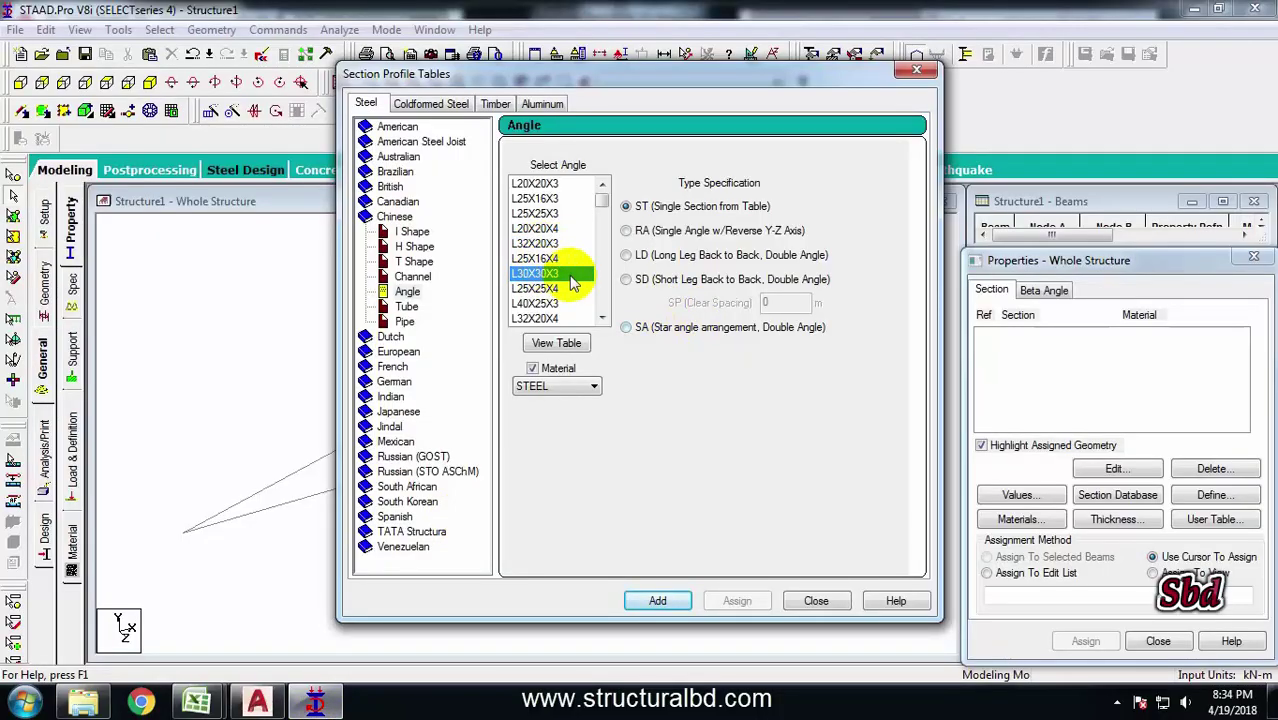
scroll(575, 255, "down", 2)
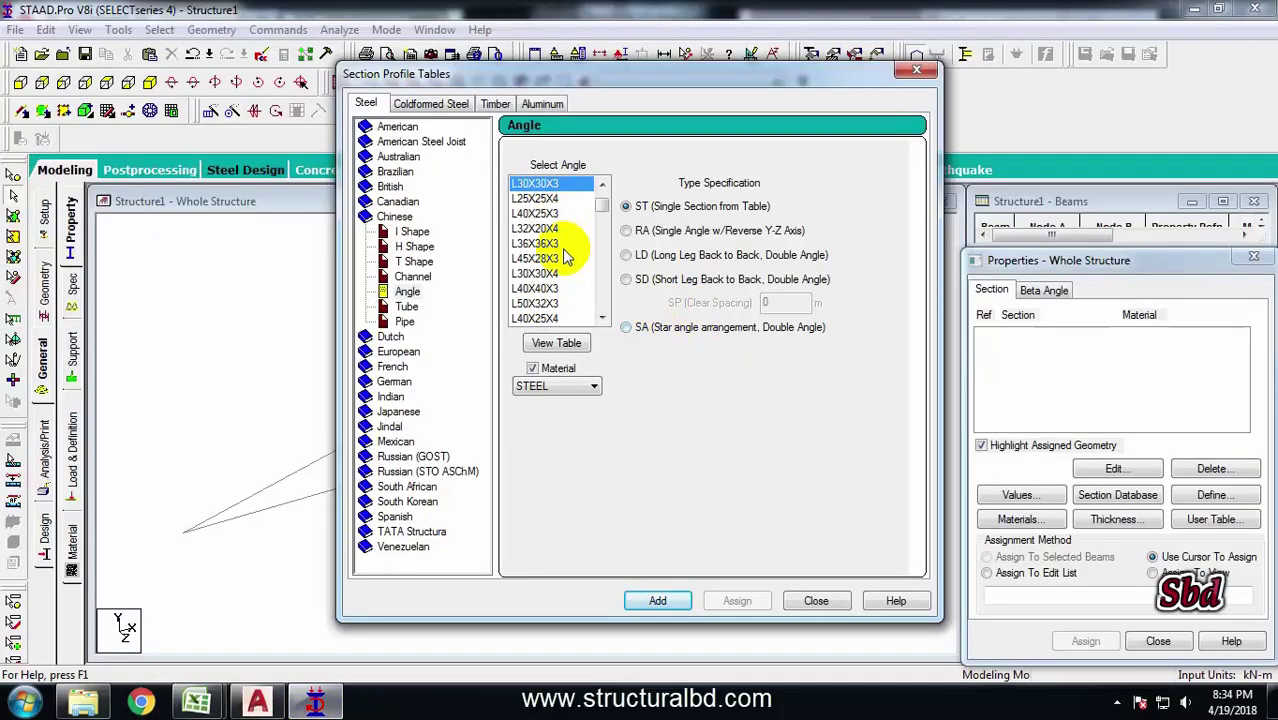
scroll(566, 256, "down", 2)
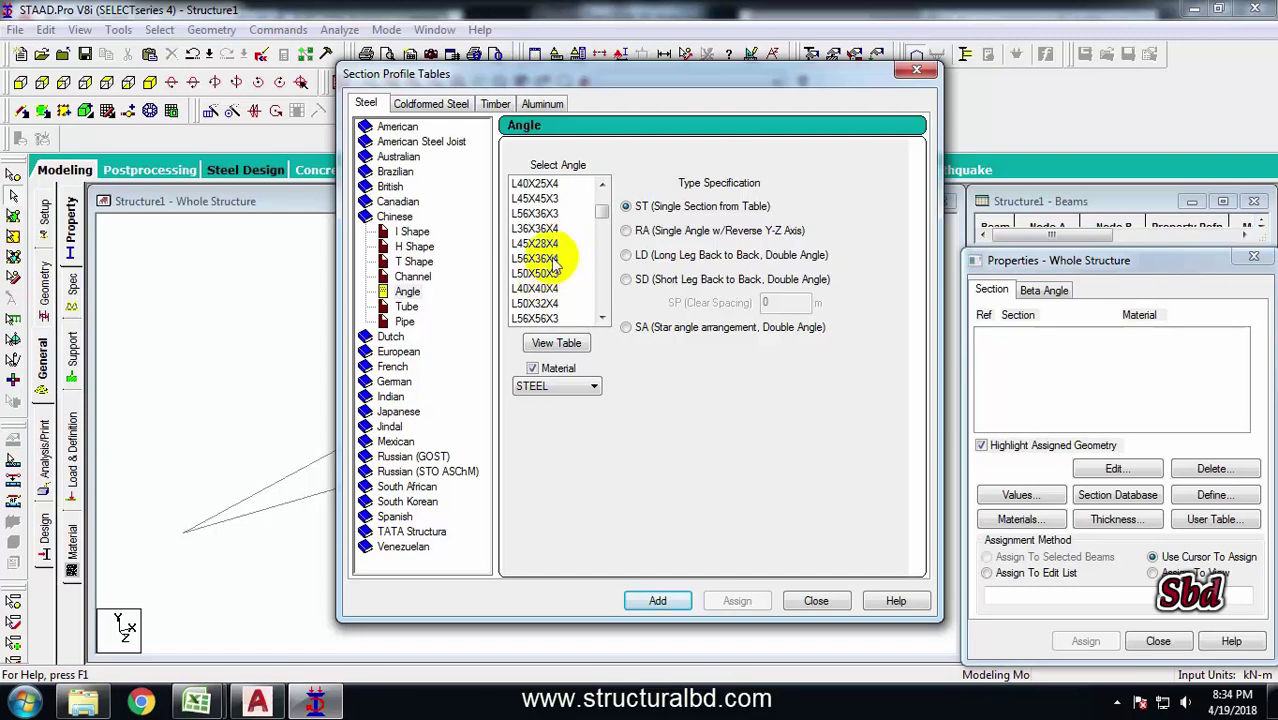
scroll(575, 295, "down", 3)
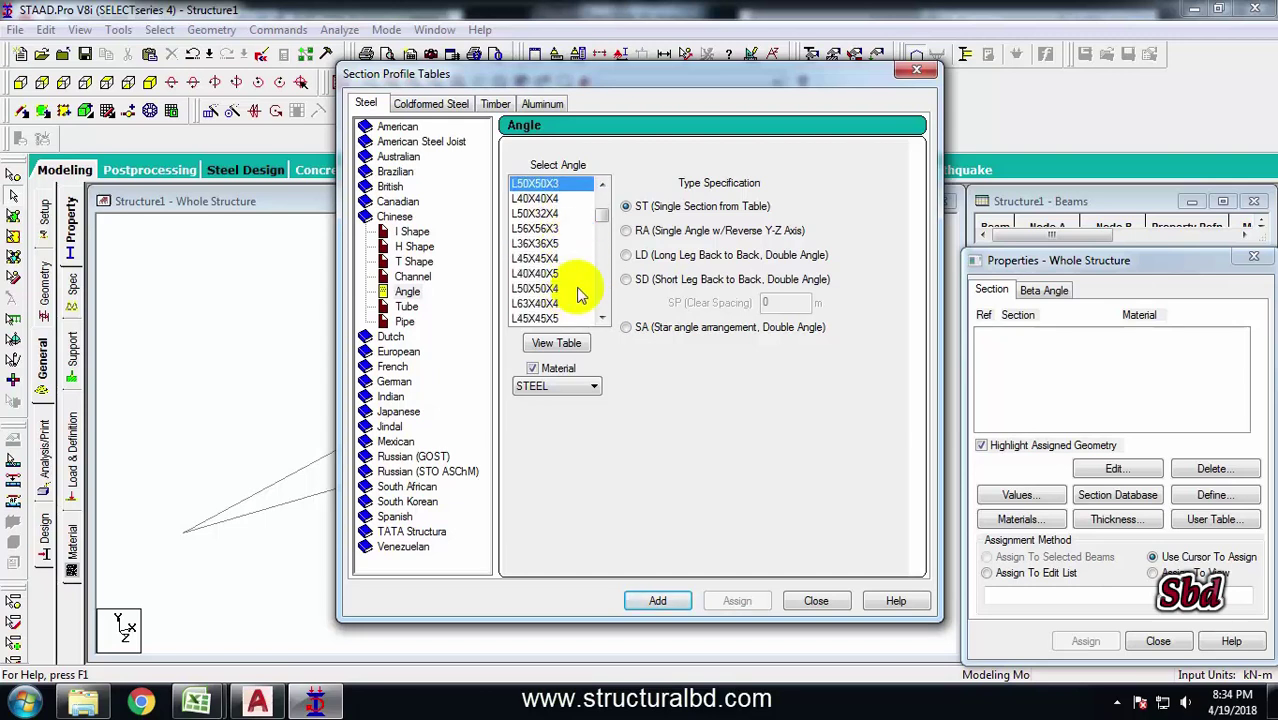
scroll(562, 262, "up", 2)
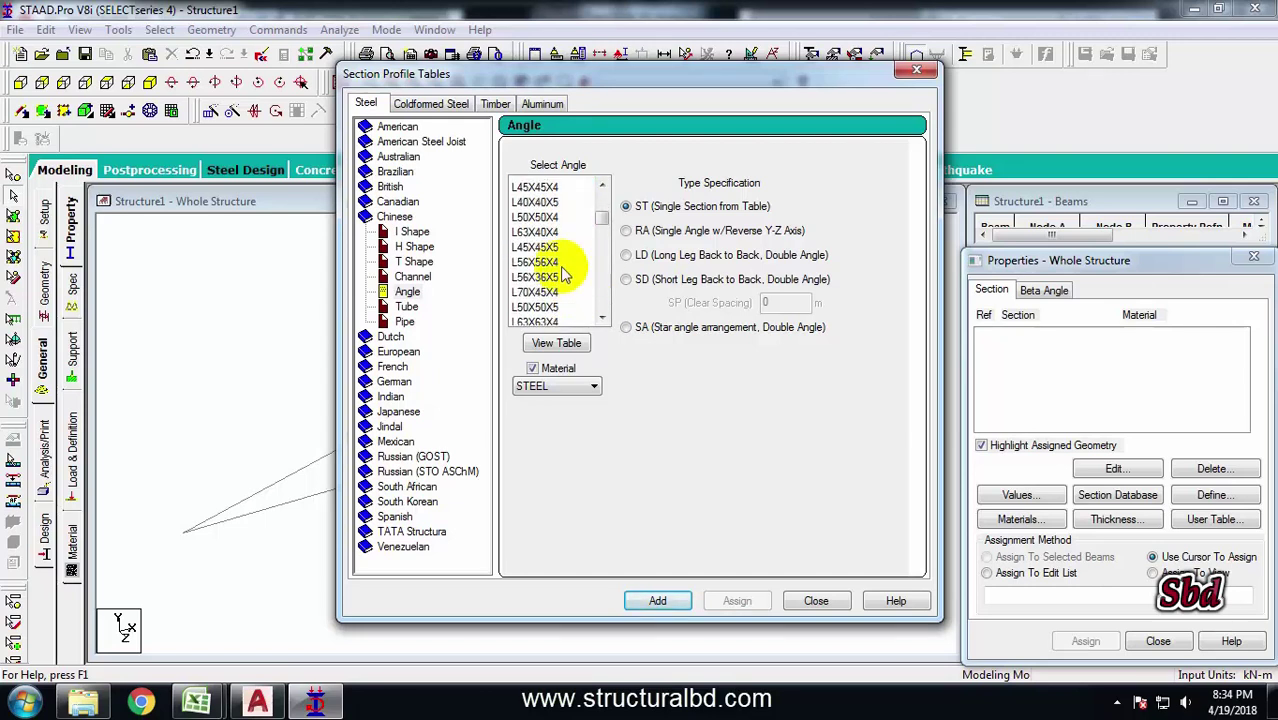
left_click(562, 230)
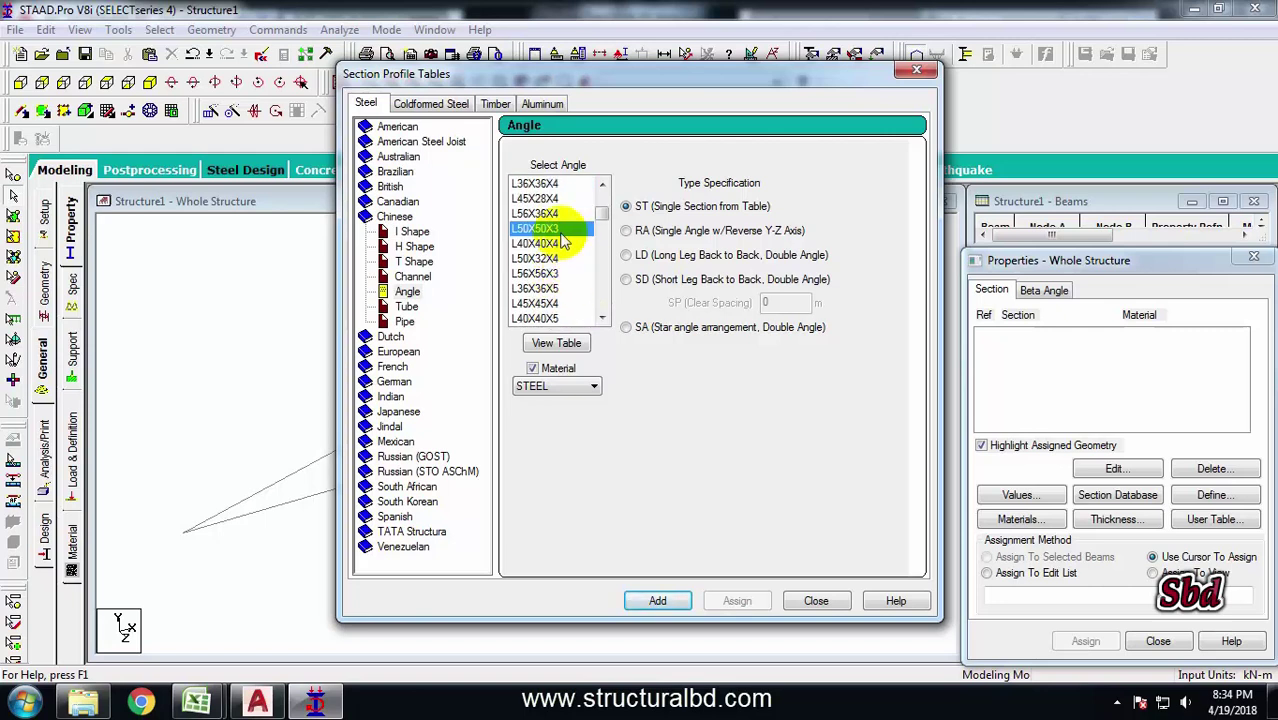
scroll(553, 240, "down", 3)
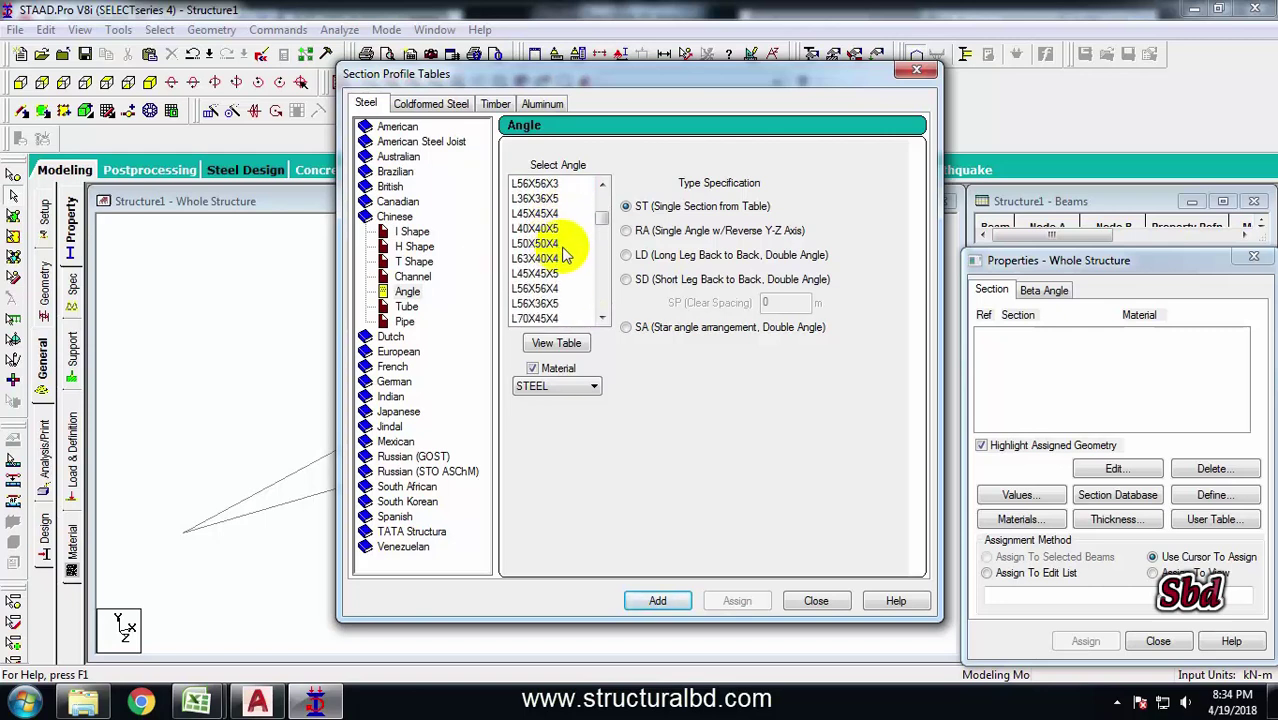
scroll(549, 204, "up", 1)
left_click(549, 198)
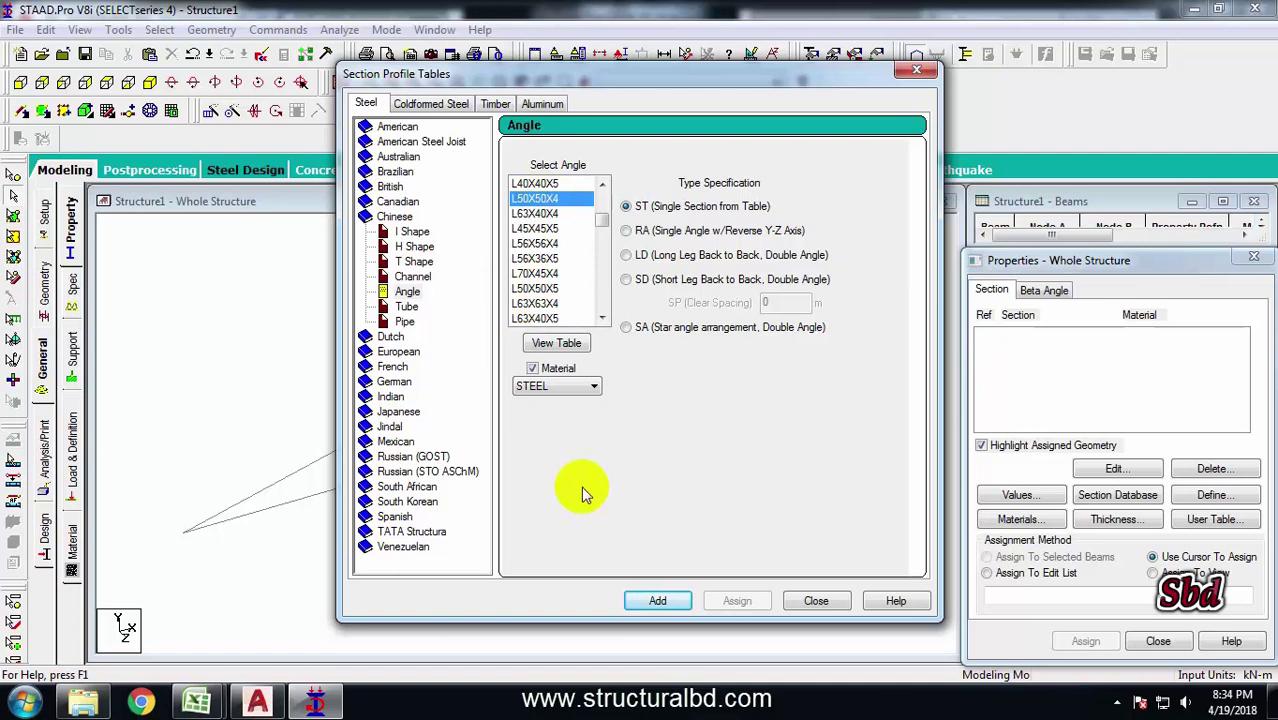
left_click(658, 600)
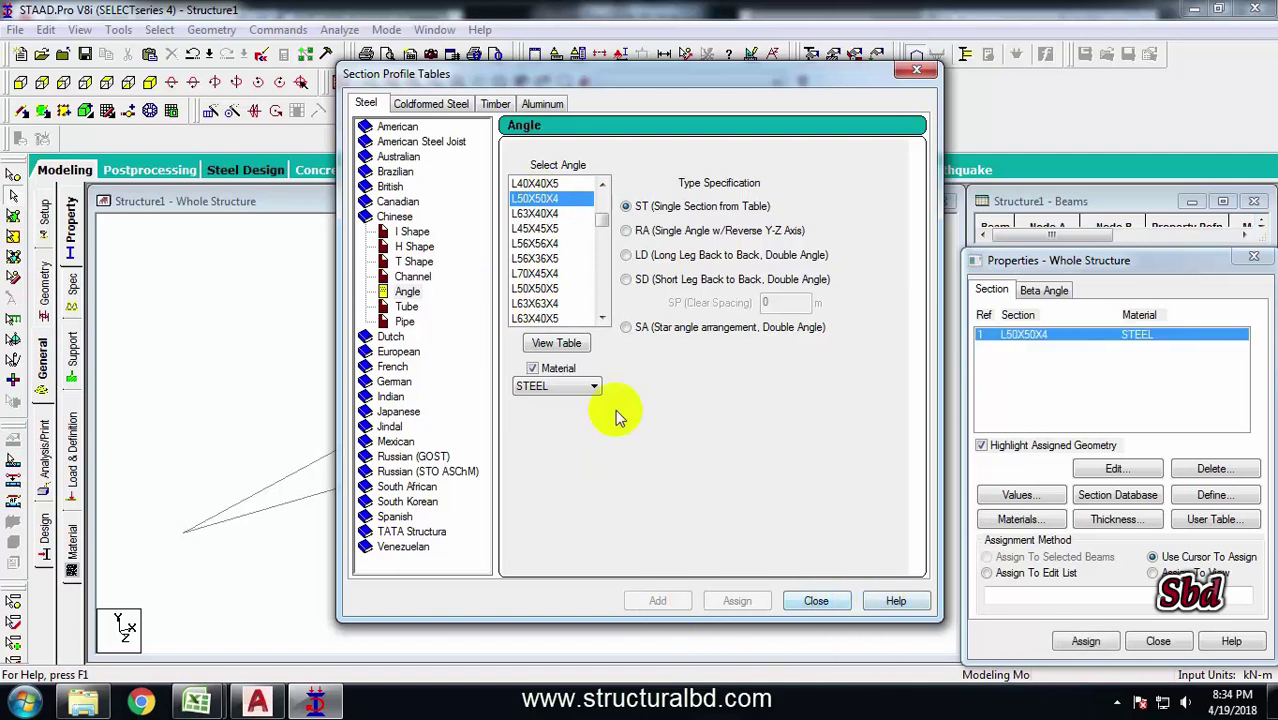
Add the Chinese angle L50X50X3 in steel to the member properties and close the section profile tables.
left_click(602, 185)
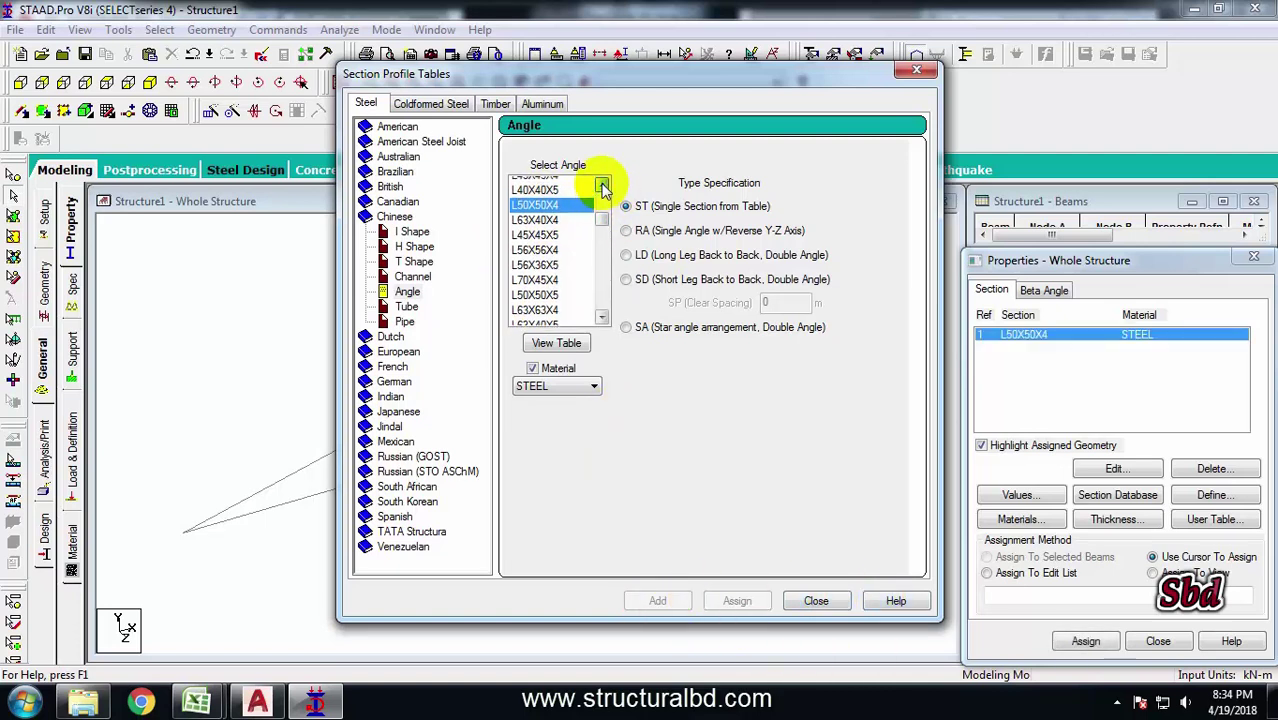
left_click(602, 185)
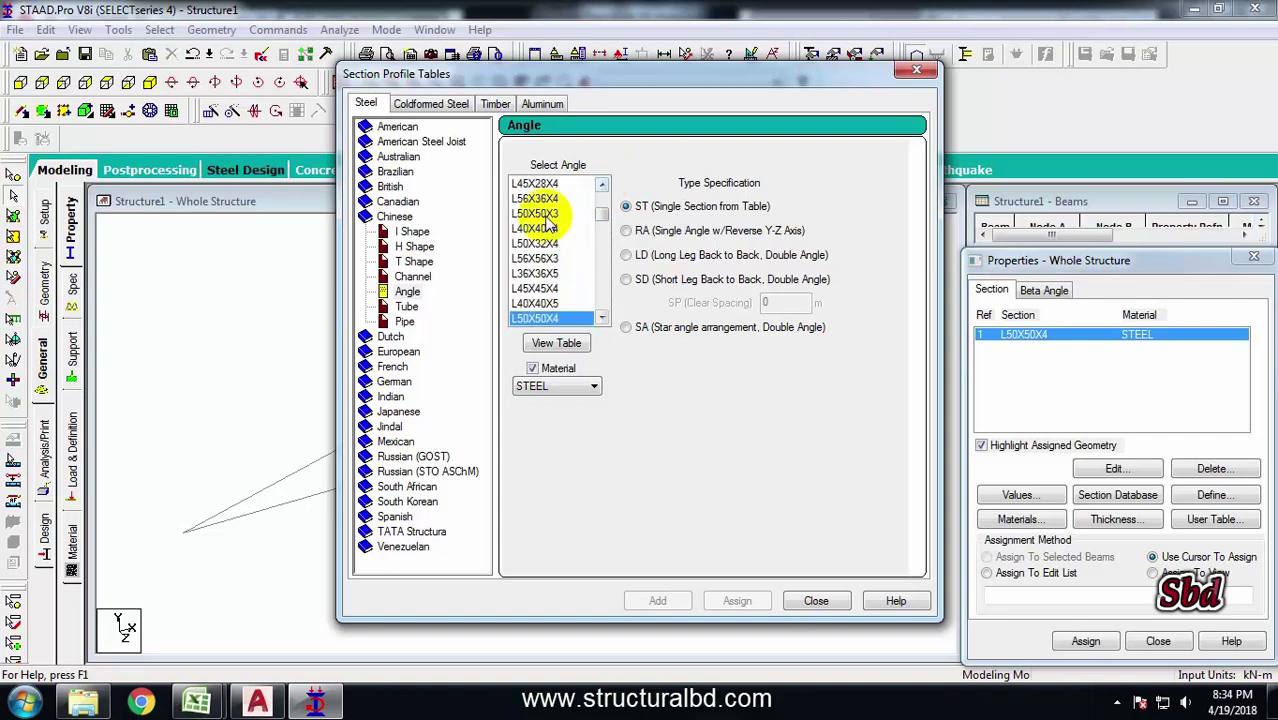
left_click(549, 213)
left_click(658, 601)
left_click(816, 601)
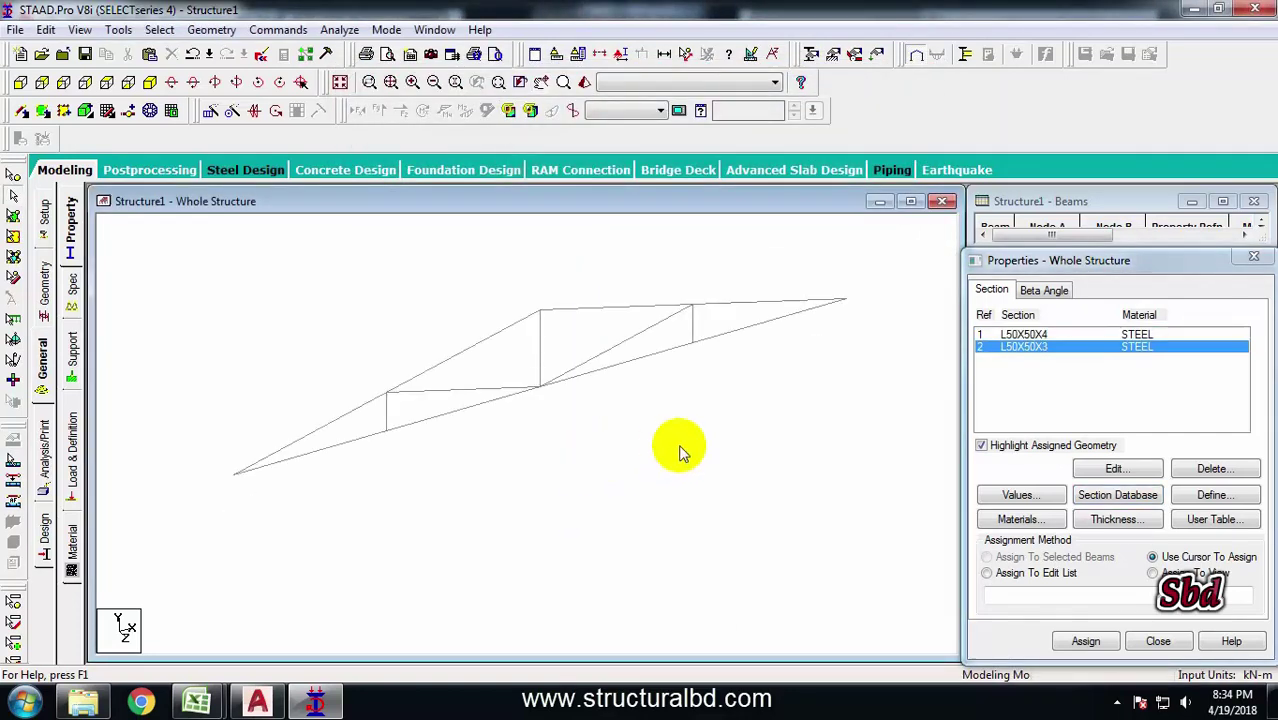
Assign the L50X50X4 section to all top and bottom chord beams of the truss as selected beams.
left_click(1000, 334)
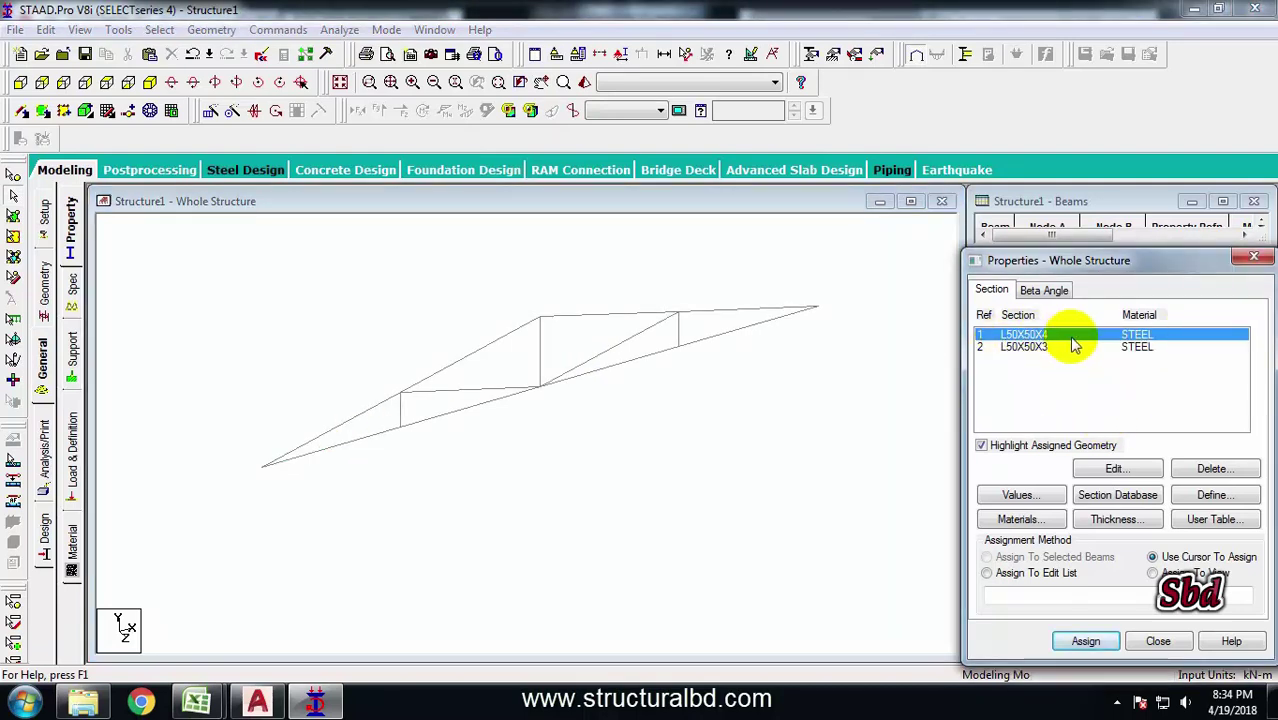
left_click(345, 442)
left_click(461, 412, "ctrl")
left_click(608, 365, "ctrl")
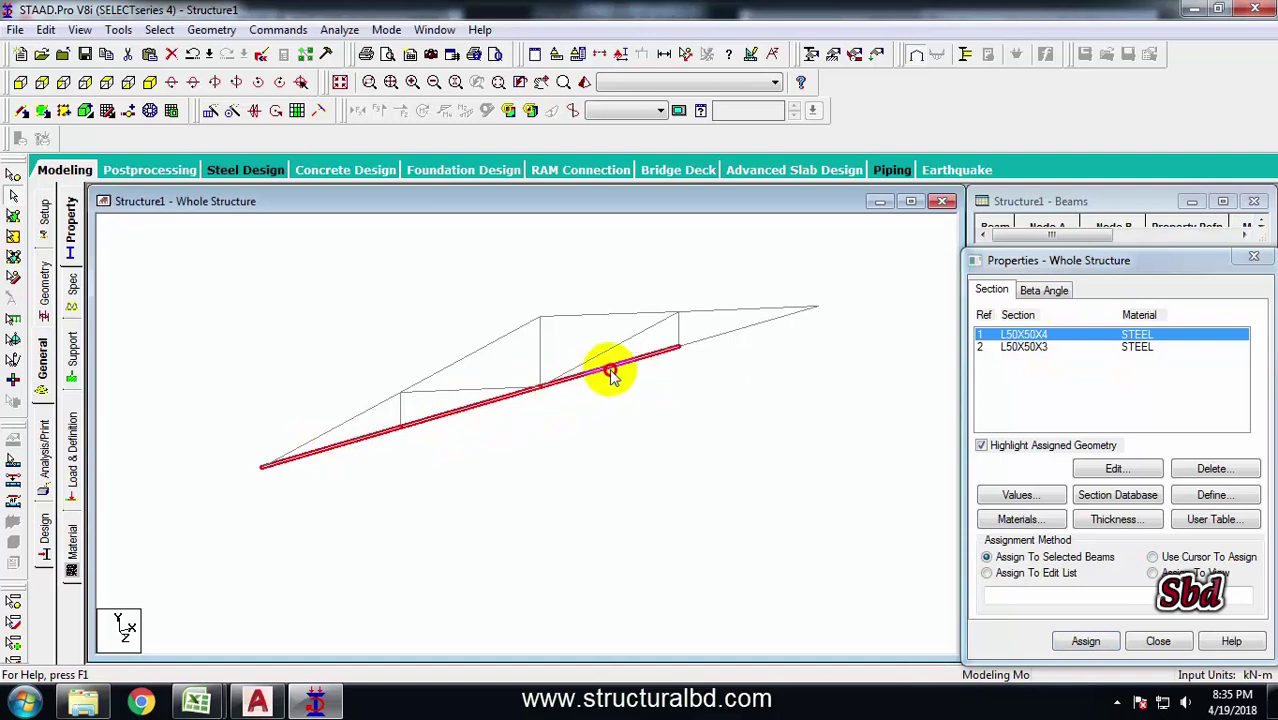
left_click(725, 333, "ctrl")
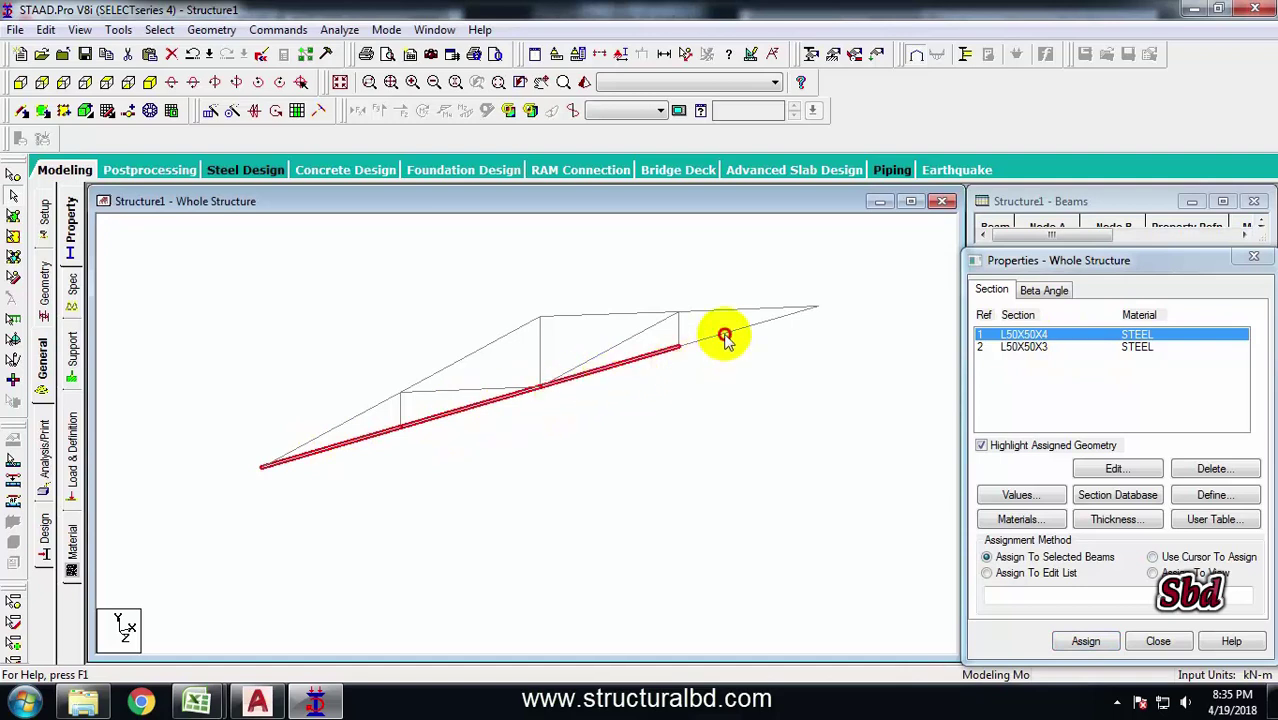
left_click(343, 428, "ctrl")
left_click(485, 362, "ctrl")
left_click(585, 320, "ctrl")
left_click(705, 315, "ctrl")
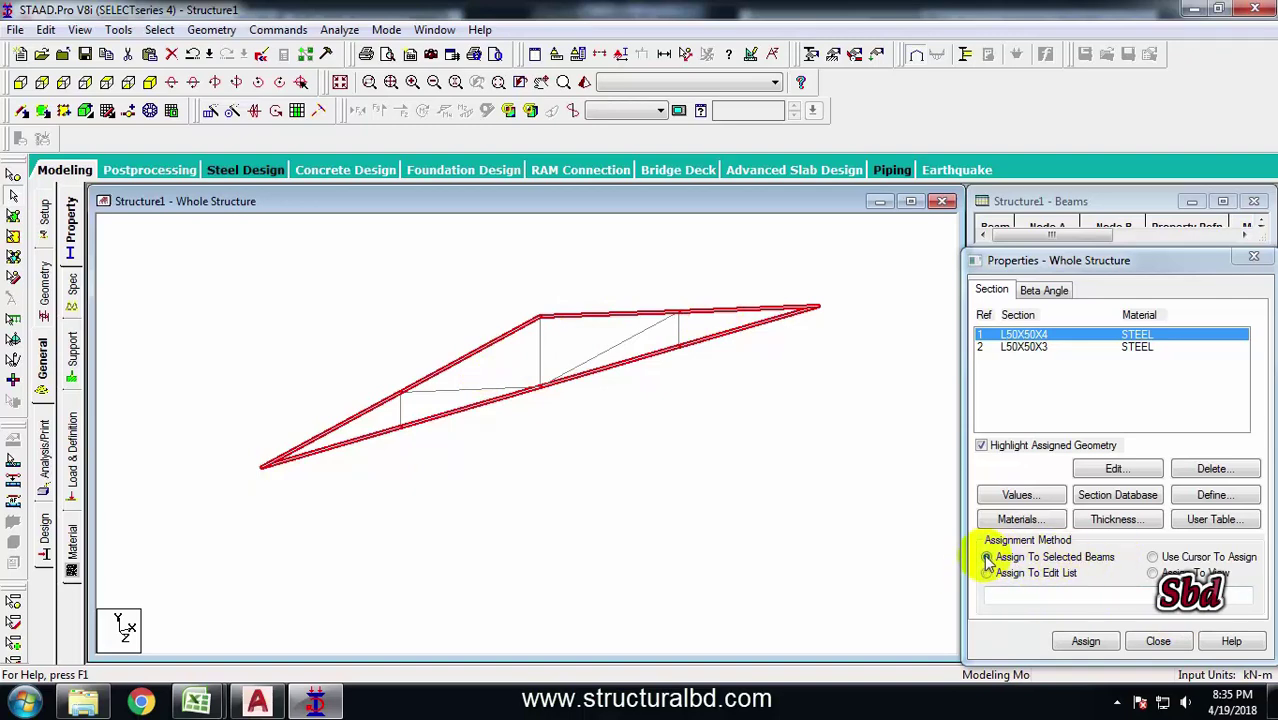
left_click(1087, 642)
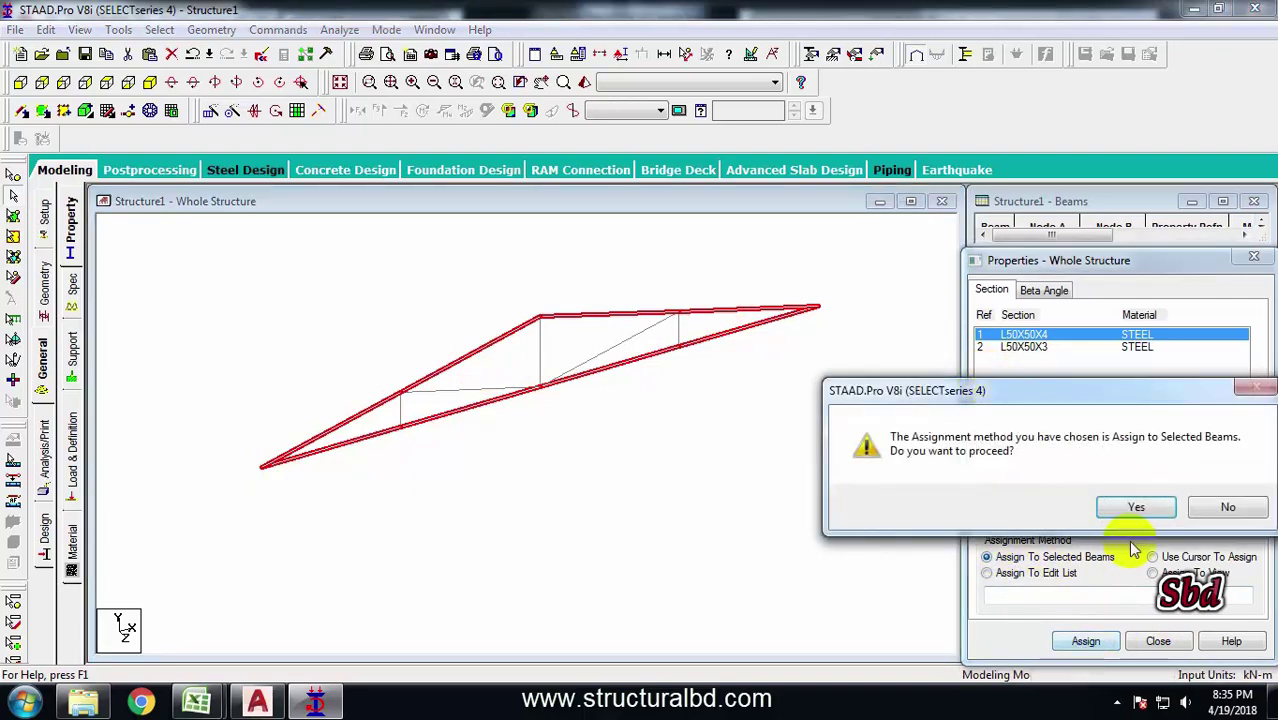
left_click(1133, 506)
Assign the L50X50X3 section to the three verticals and two diagonals of the truss web.
left_click(1027, 347)
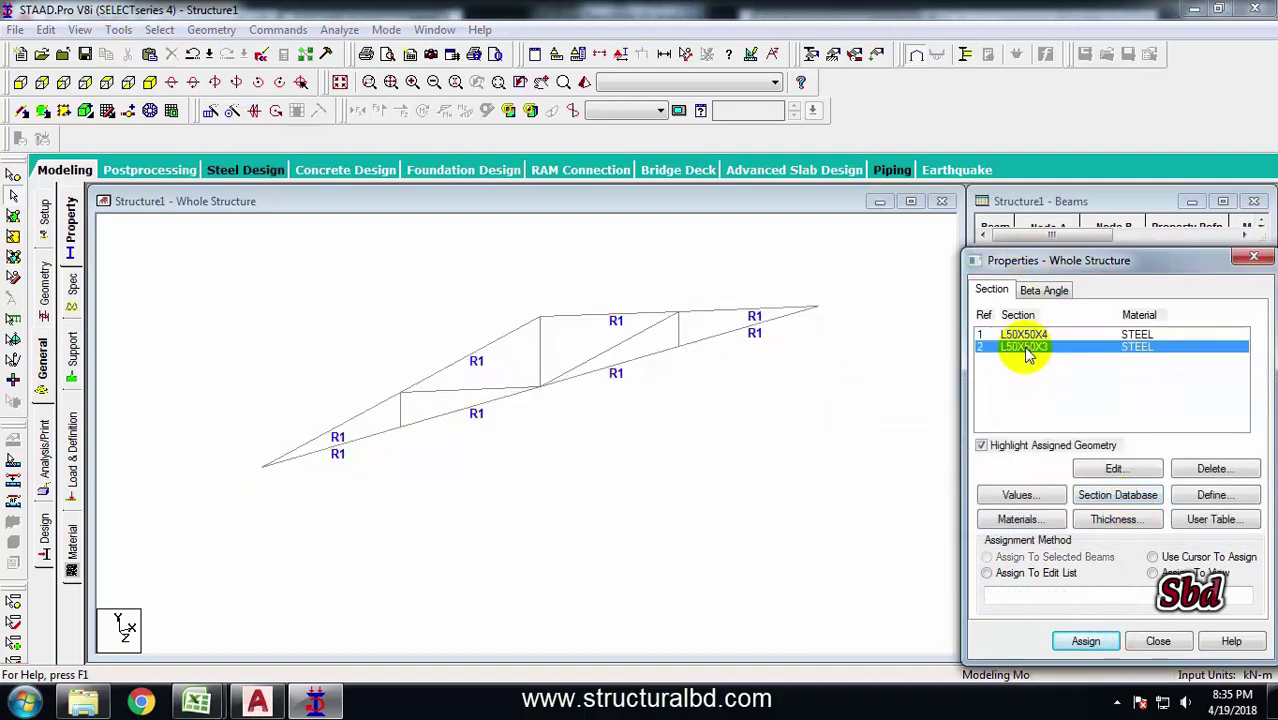
left_click(402, 415)
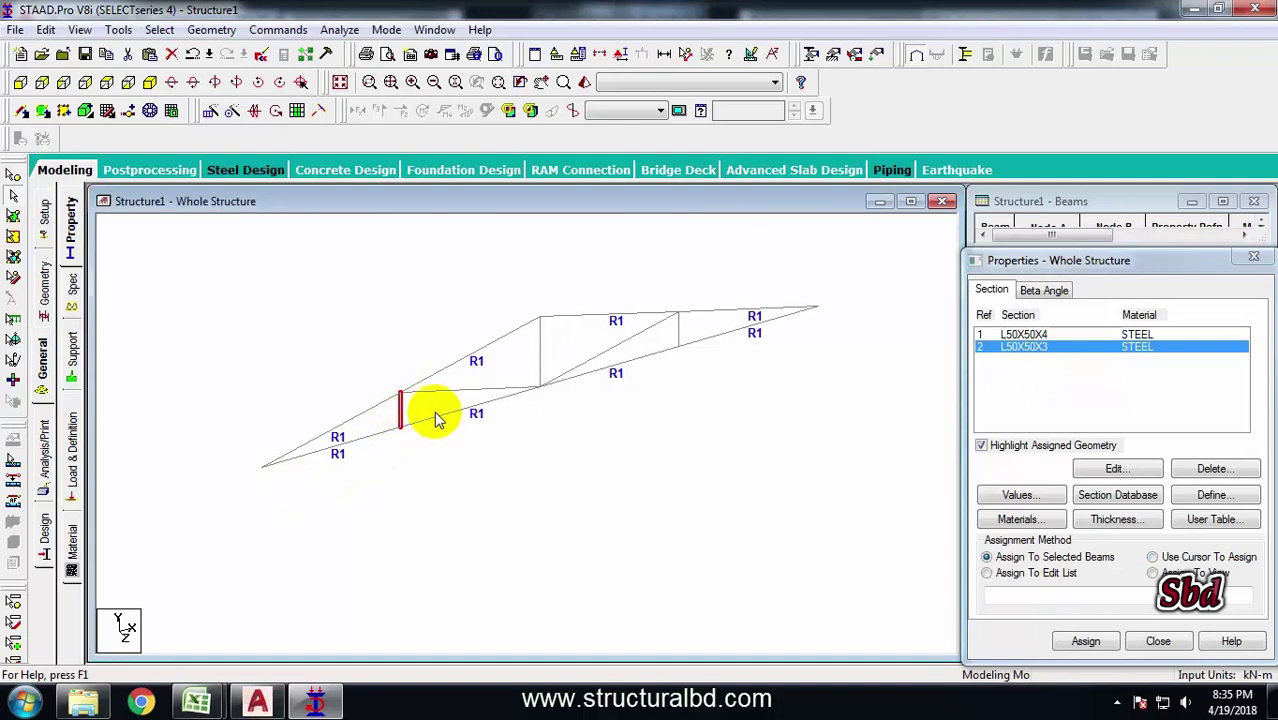
left_click(465, 388)
left_click(541, 345)
left_click(627, 346)
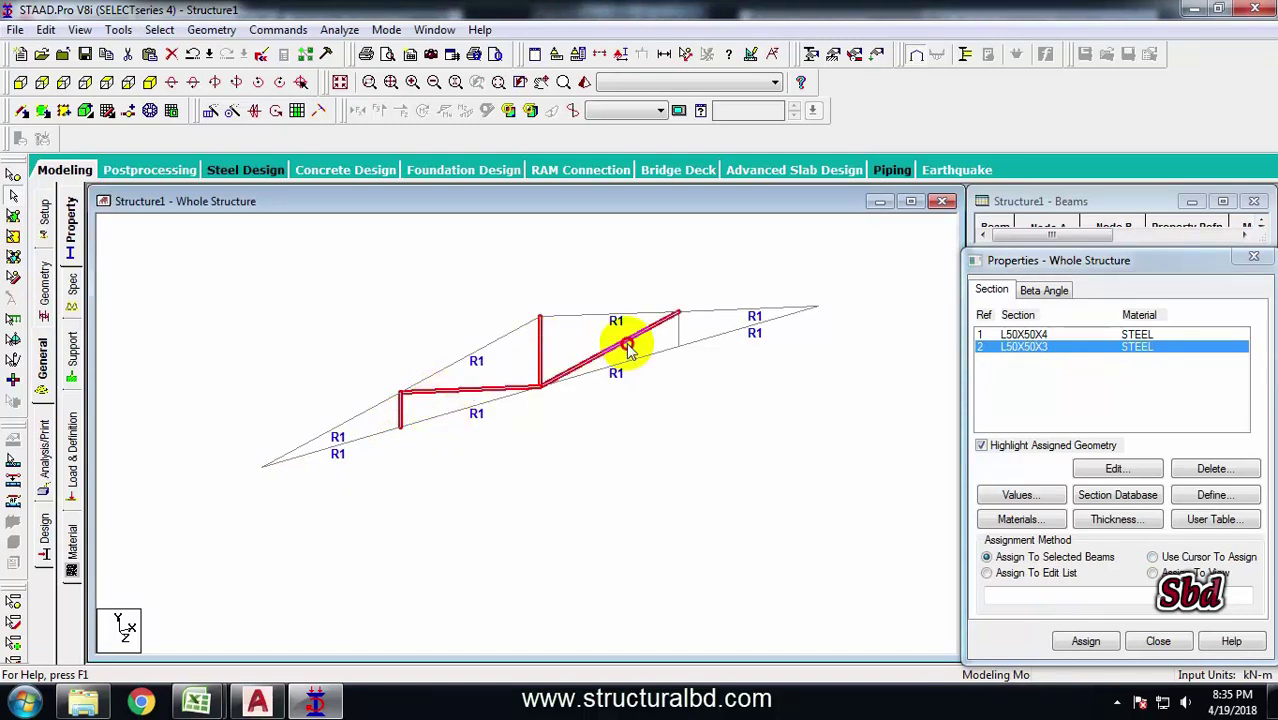
left_click(679, 337)
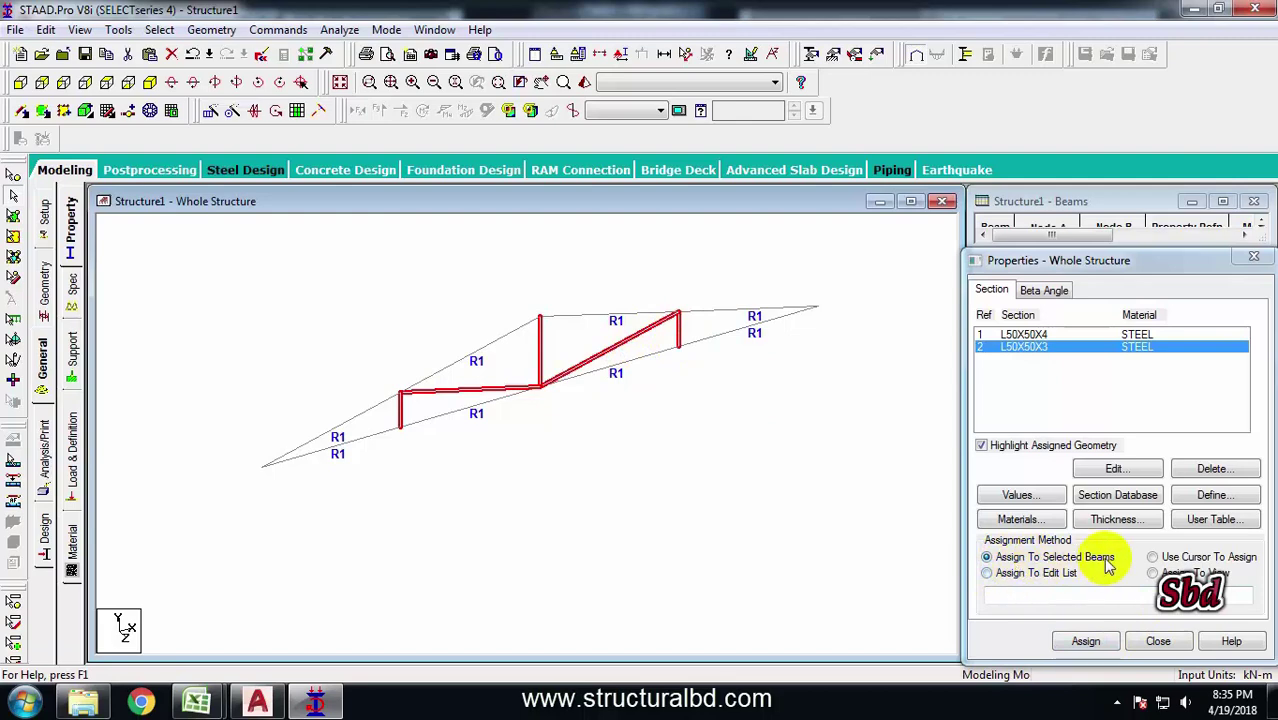
left_click(1085, 641)
key("Return")
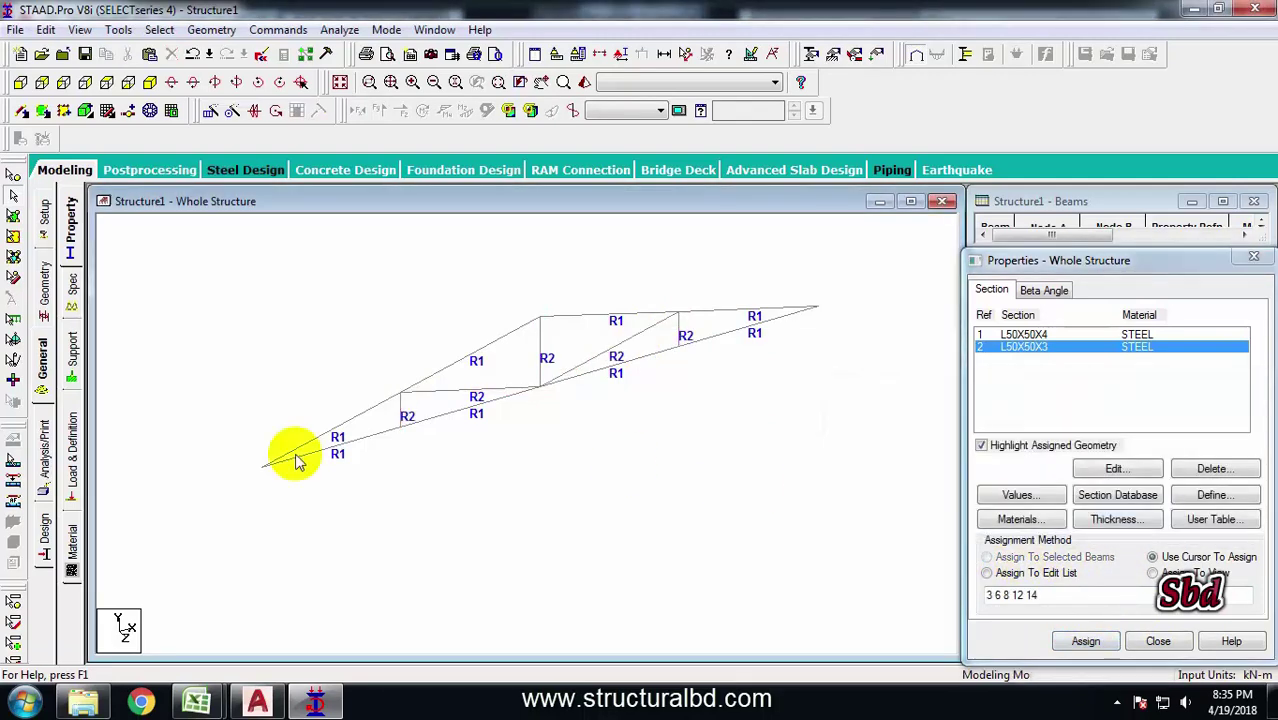
Create a pinned support definition for the structure.
left_click(73, 360)
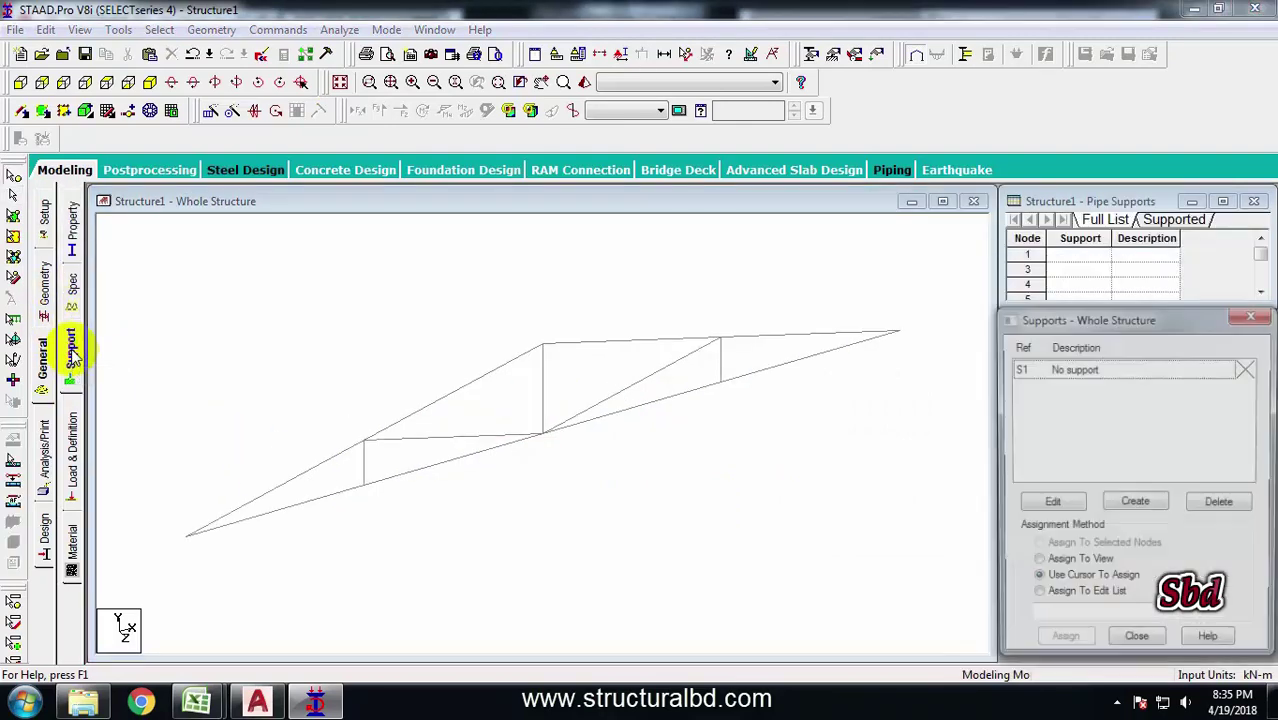
left_click(1145, 507)
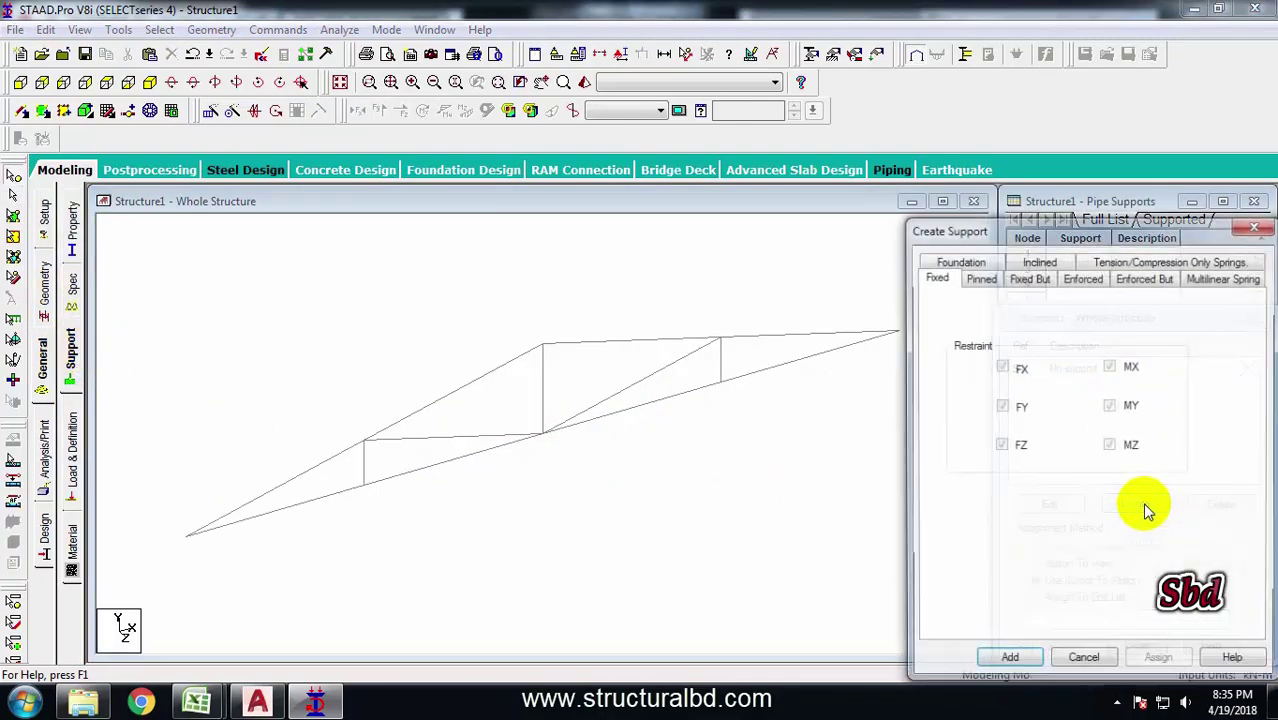
left_click(978, 279)
left_click(1008, 662)
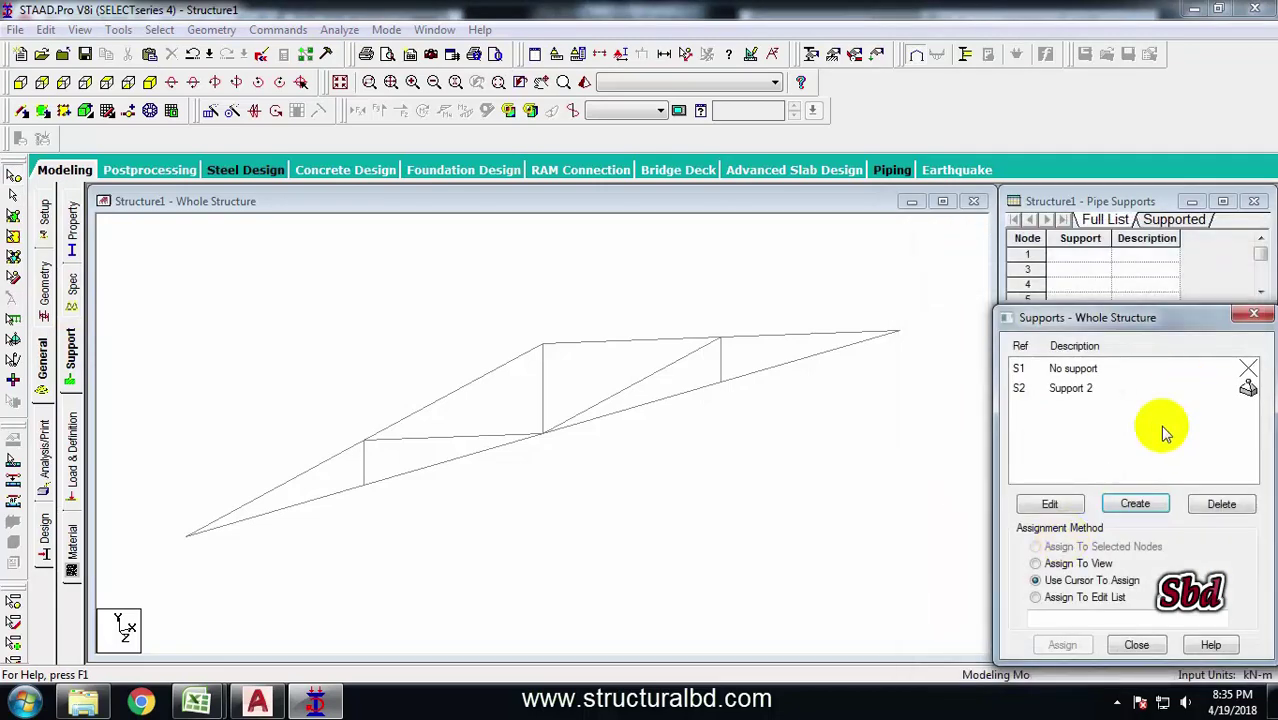
Create a Fixed But support definition with FX, FZ, MX, MY and MZ released.
left_click(1138, 505)
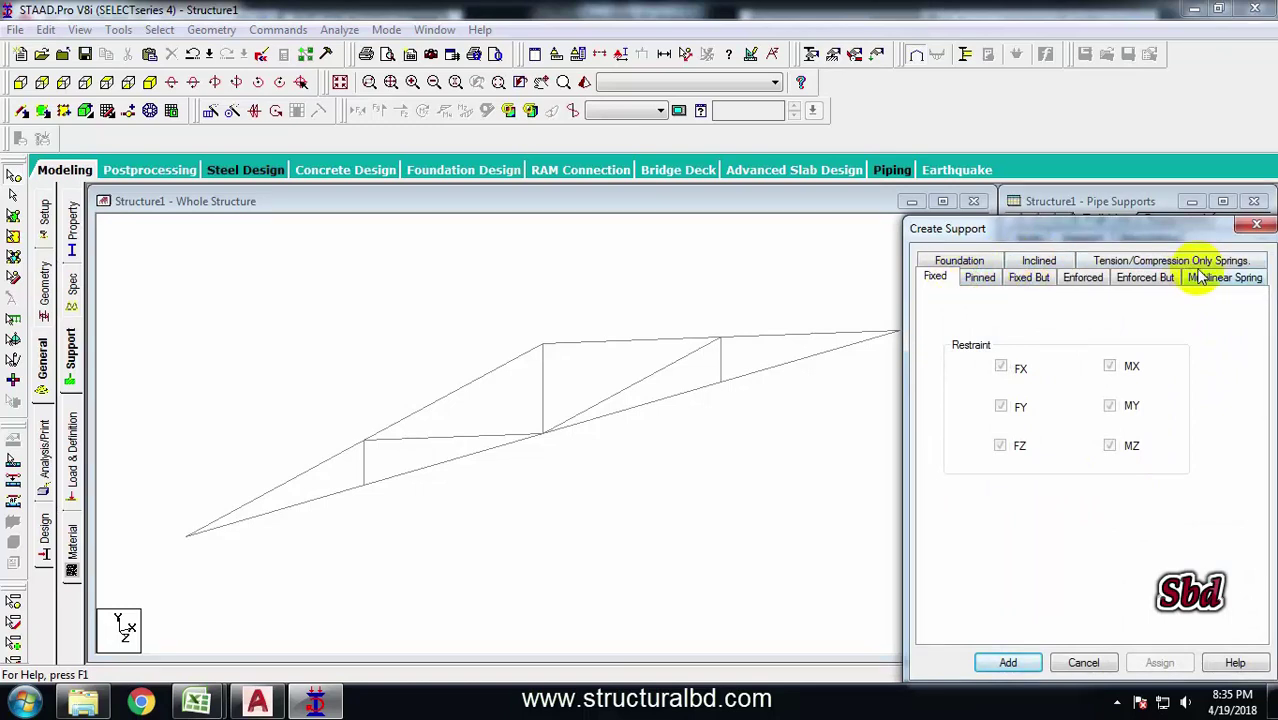
left_click(1032, 279)
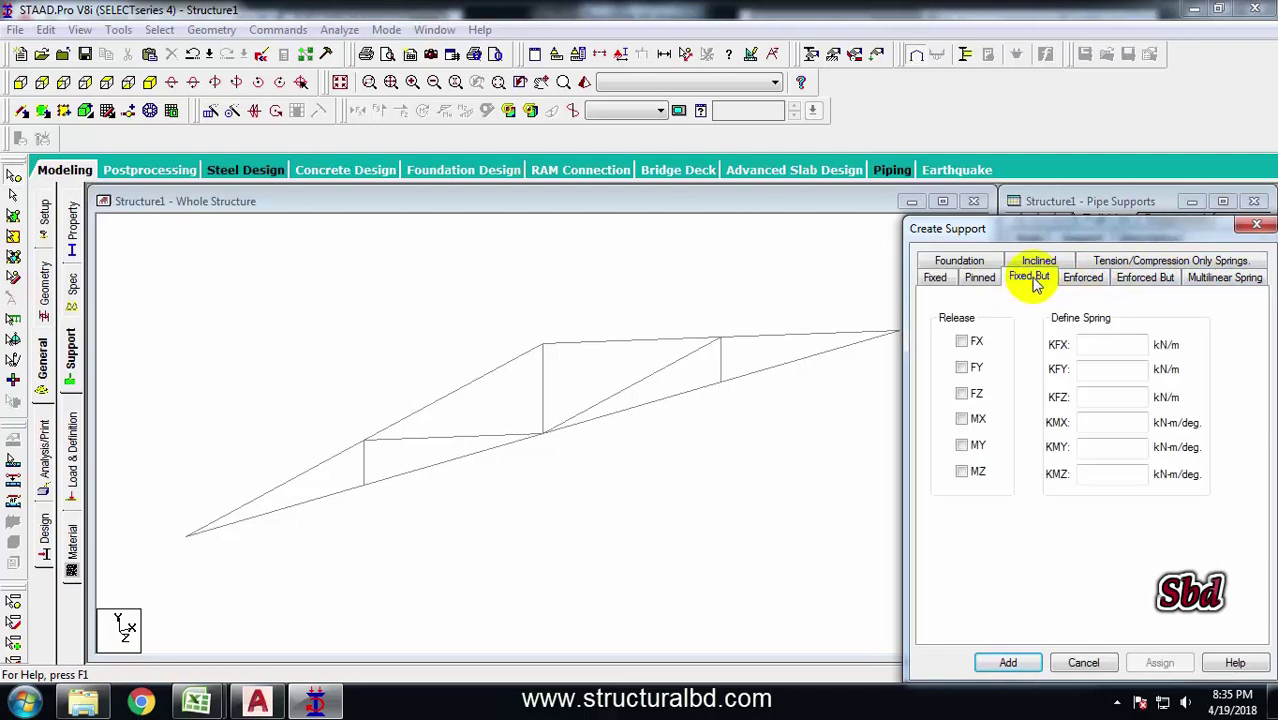
left_click(962, 343)
left_click(963, 395)
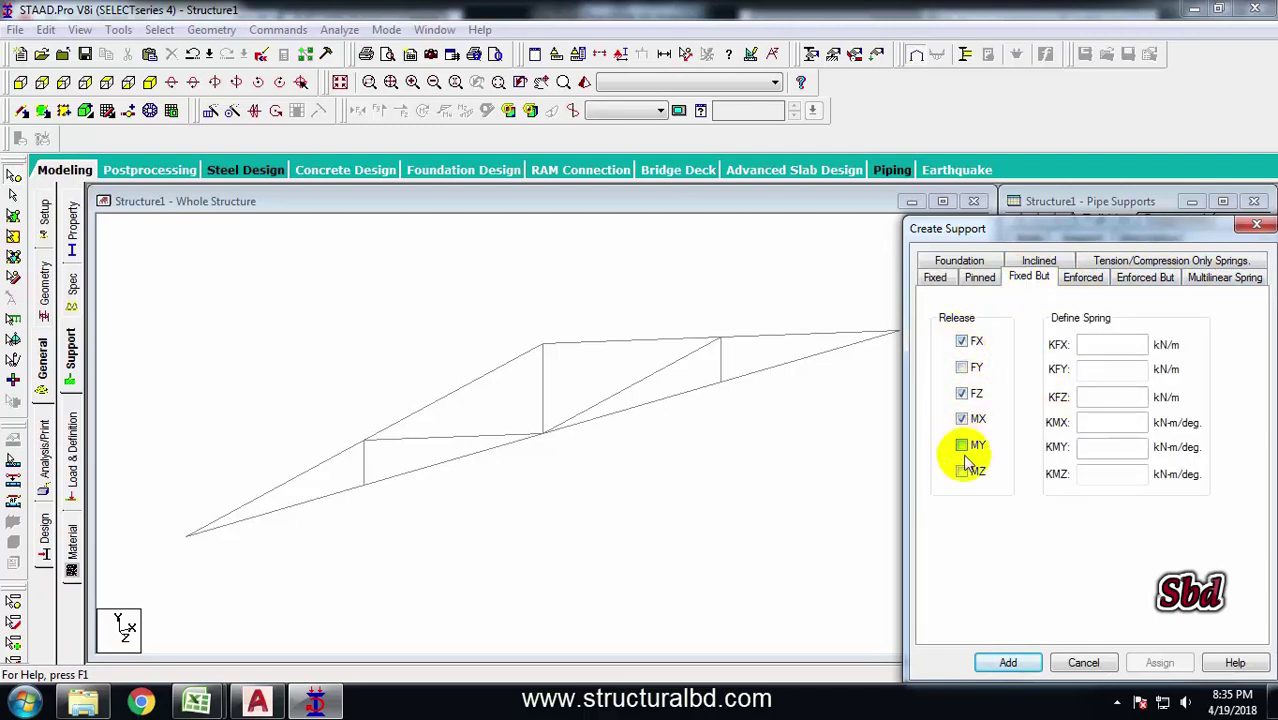
left_click(963, 446)
left_click(963, 471)
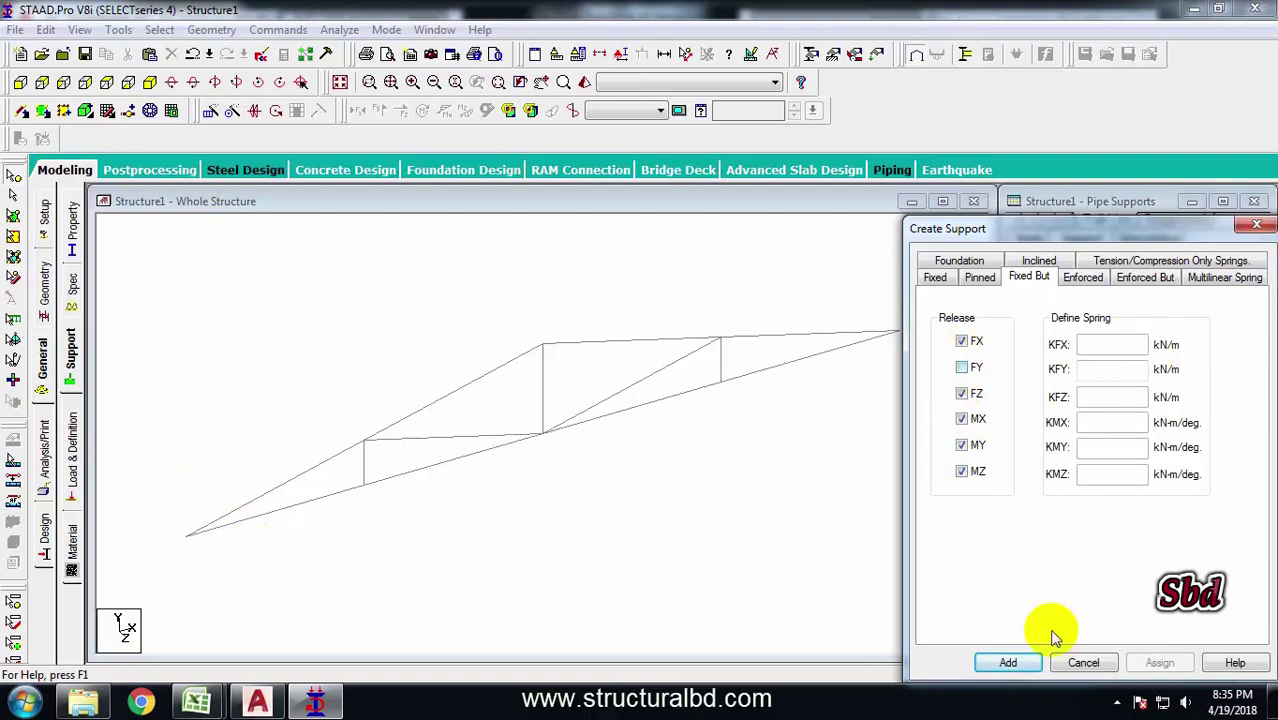
left_click(1008, 662)
Assign the pinned support to the truss's end node 1.
left_click(1019, 408)
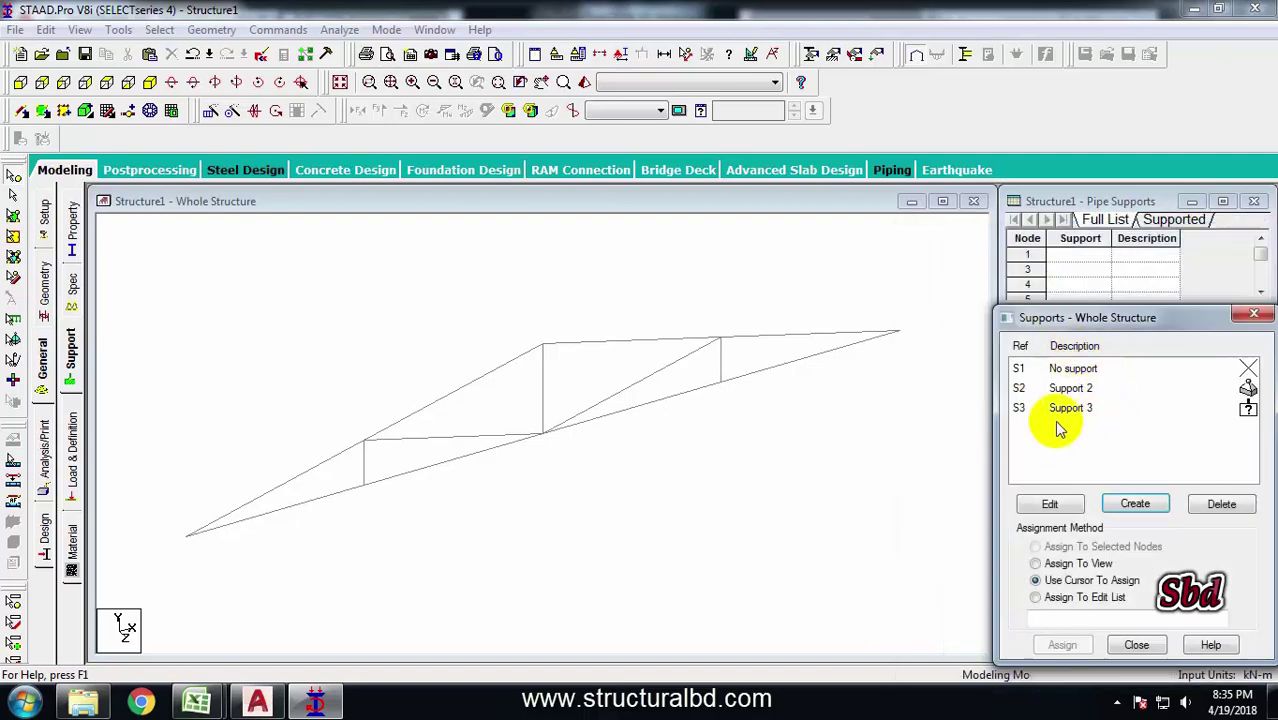
left_click(1072, 392)
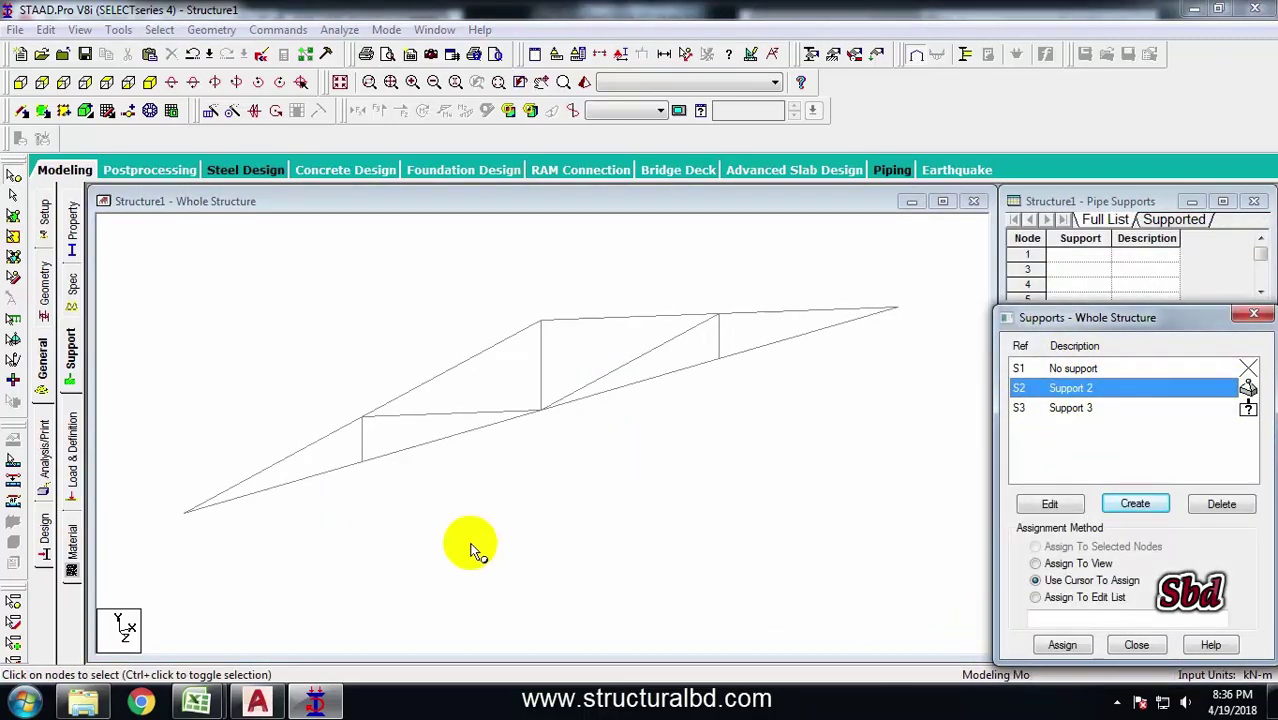
left_click(170, 500)
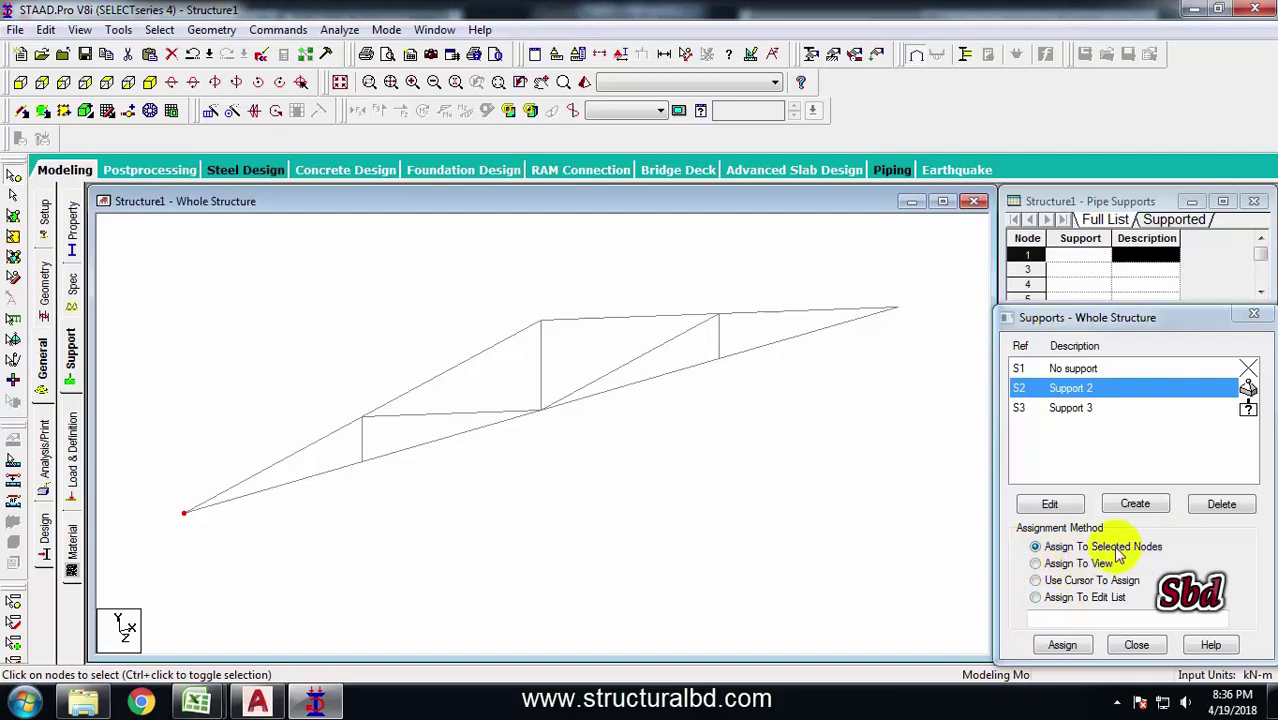
left_click(1066, 645)
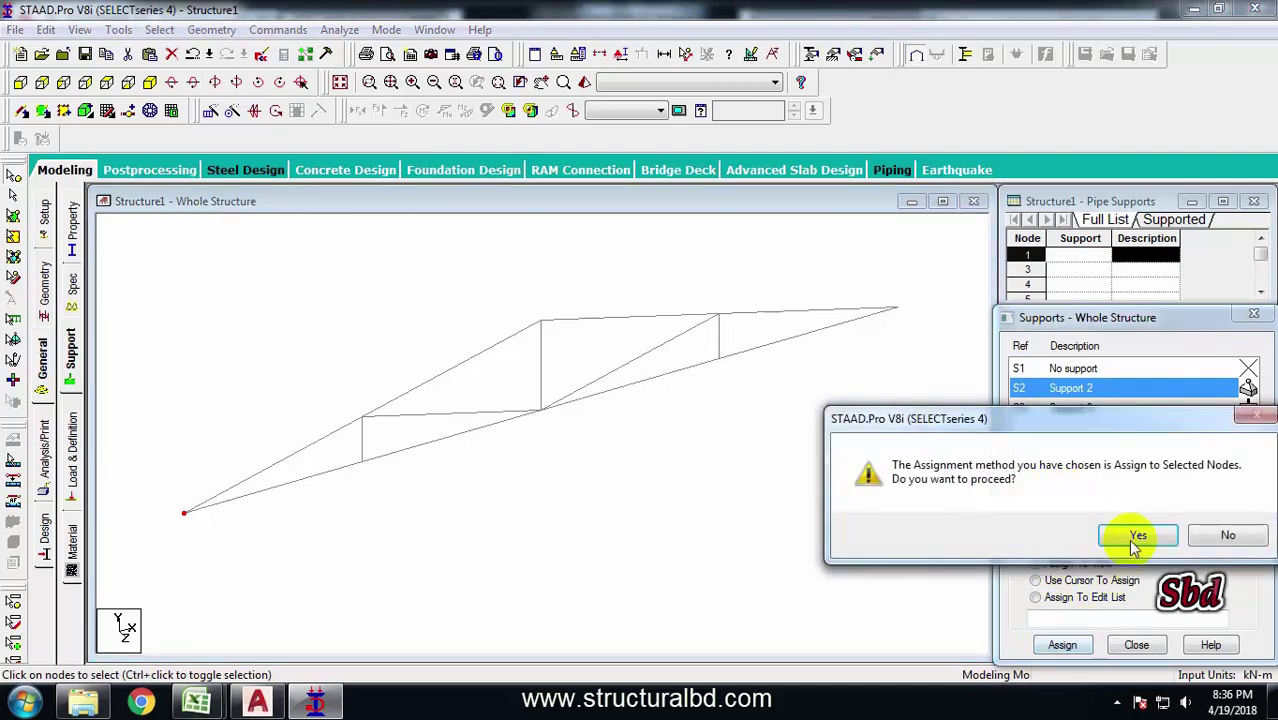
left_click(1057, 534)
Assign the Fixed But support definition to the truss's upper end node 8.
left_click(1066, 410)
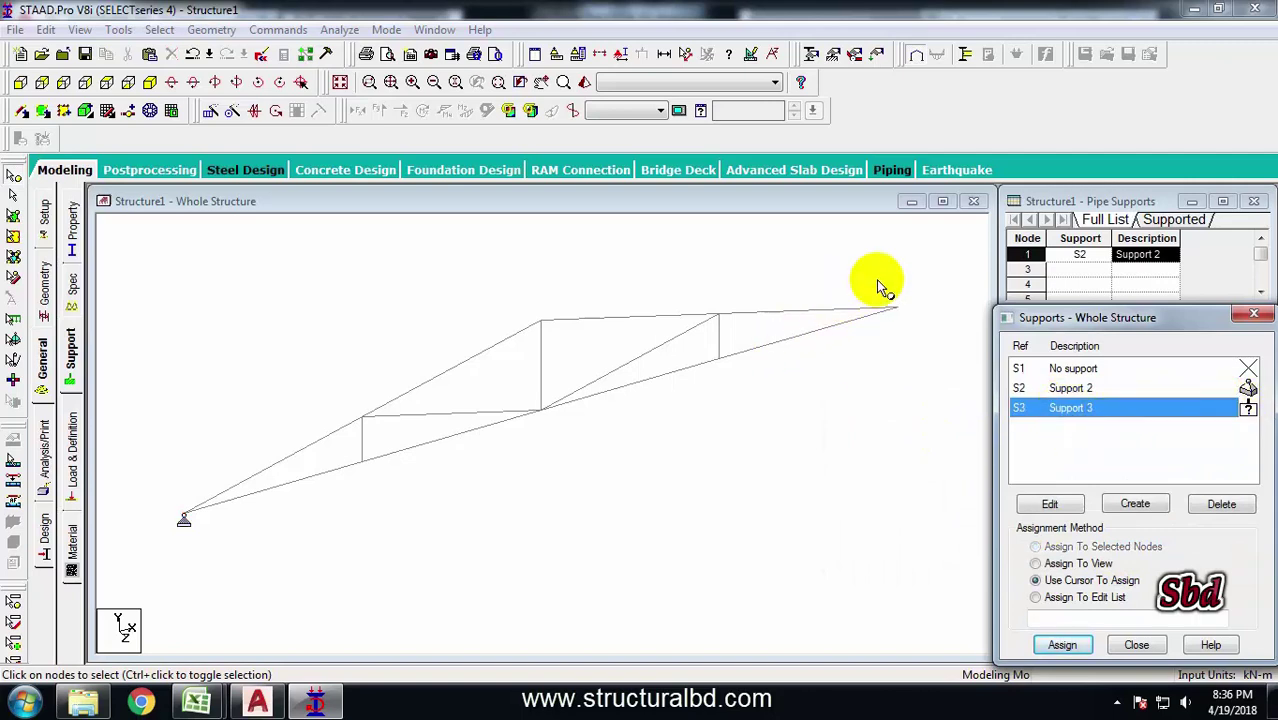
left_click_drag(876, 279, 927, 356)
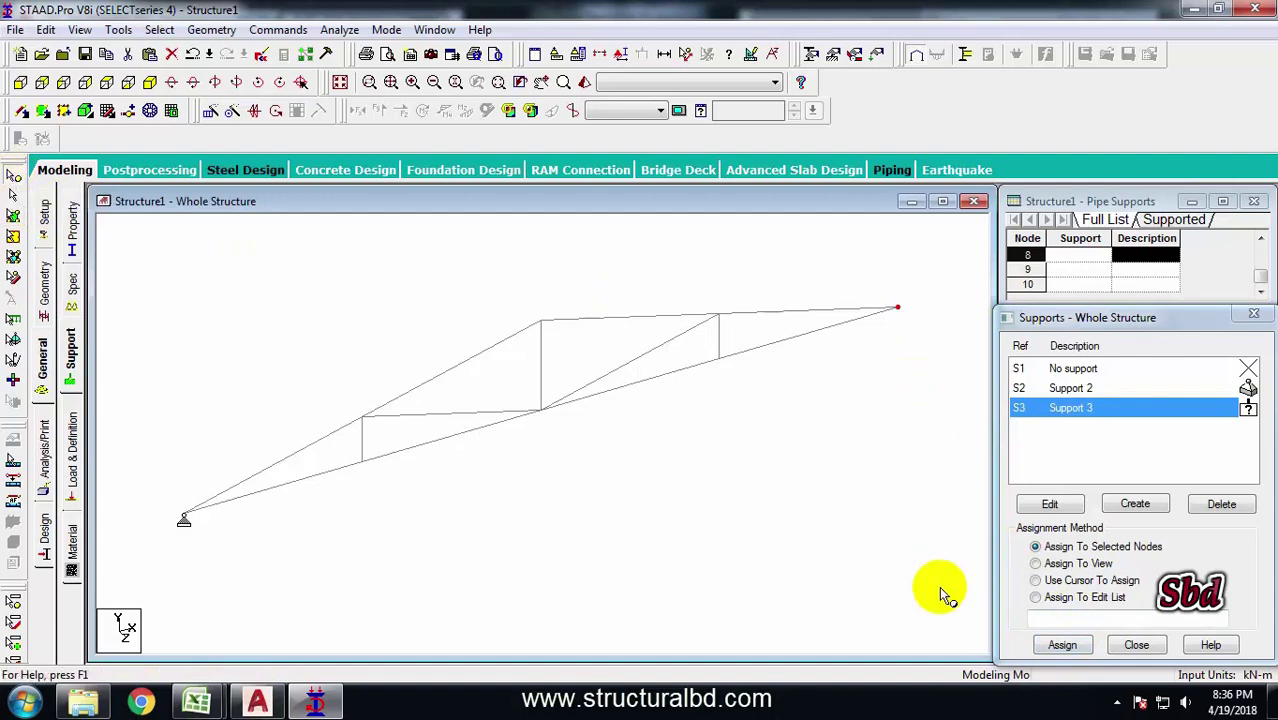
left_click(1062, 644)
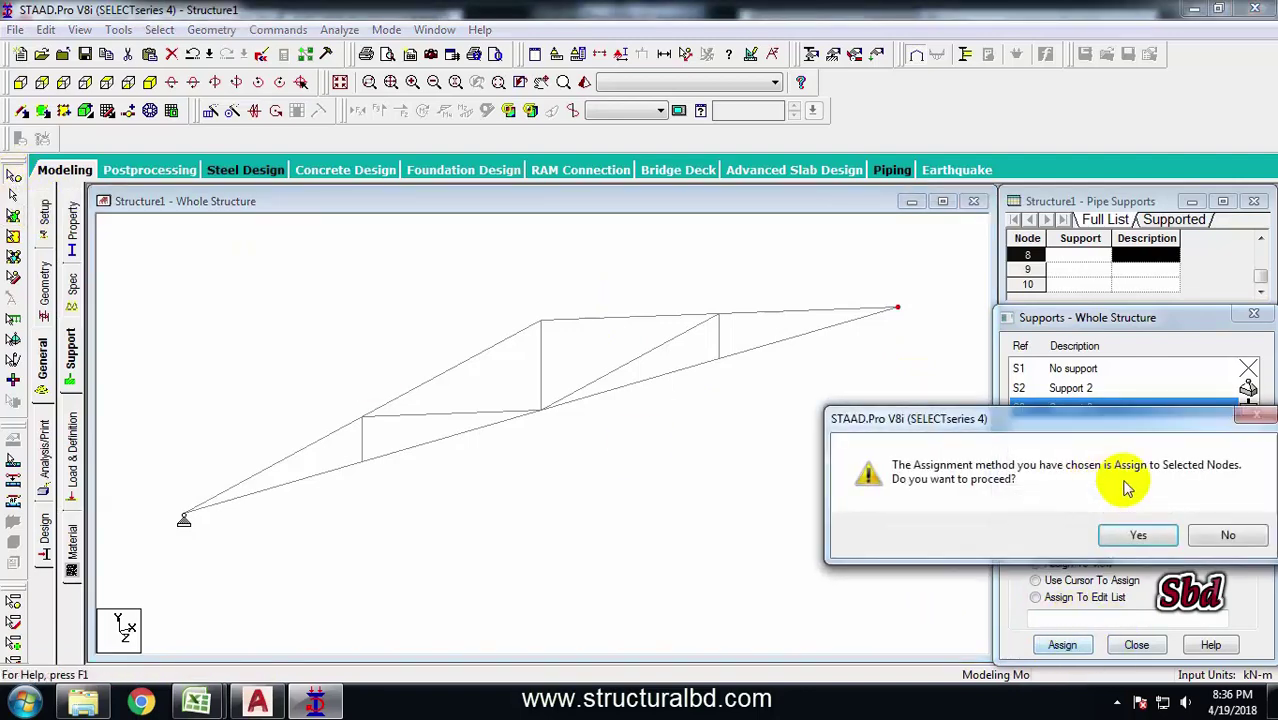
left_click(1136, 535)
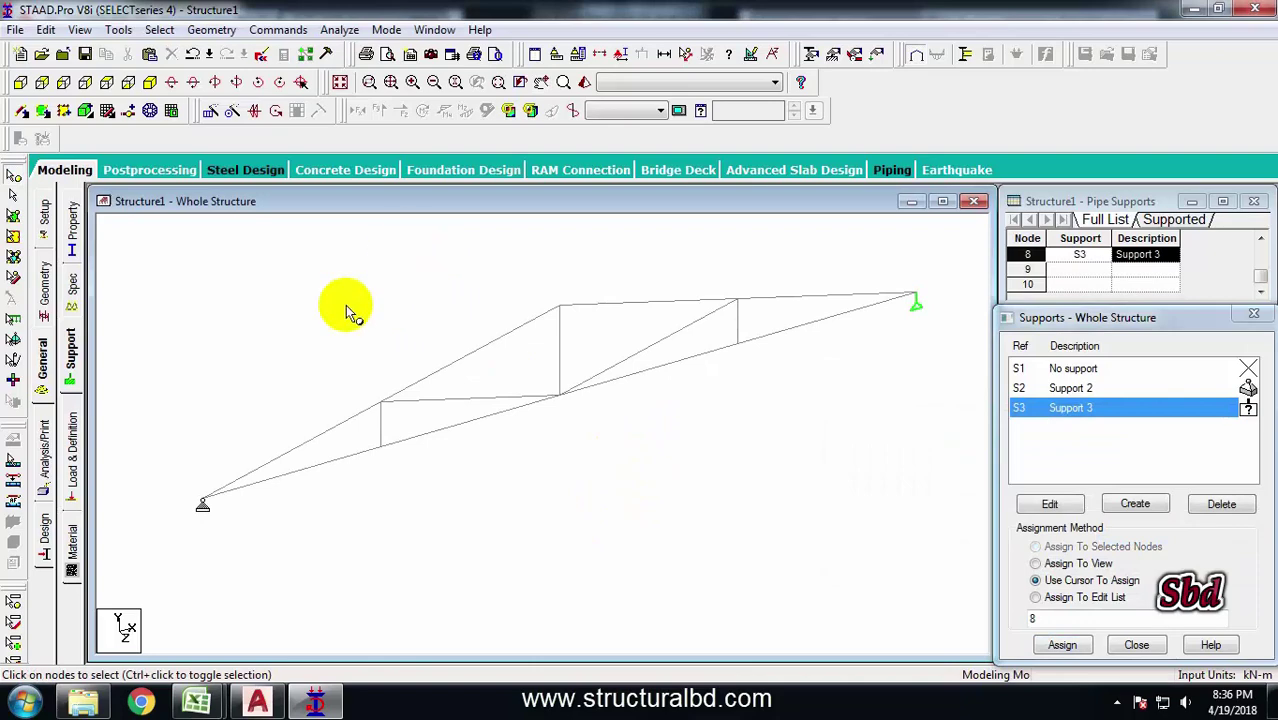
Inspect the truss with its assigned sections in the rendered 3D view, and return to the whole-structure view.
key("ctrl+Right")
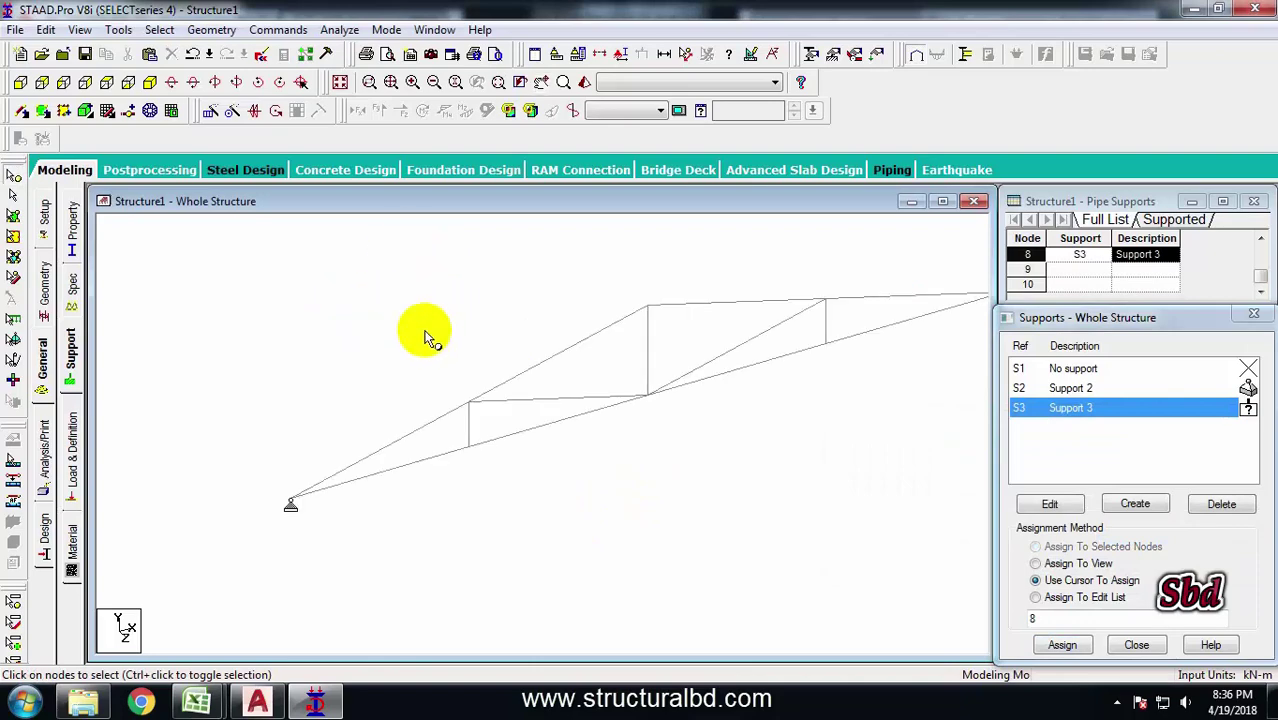
left_click(586, 84)
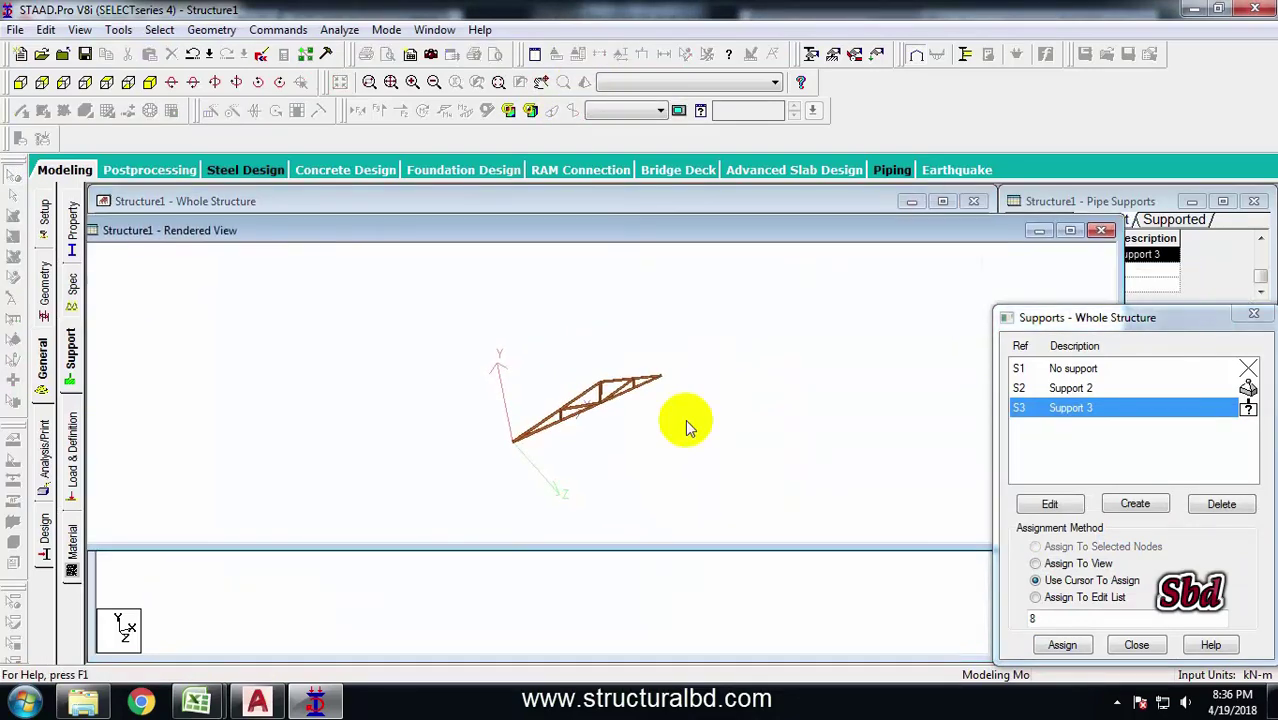
scroll(614, 463, "up", 5)
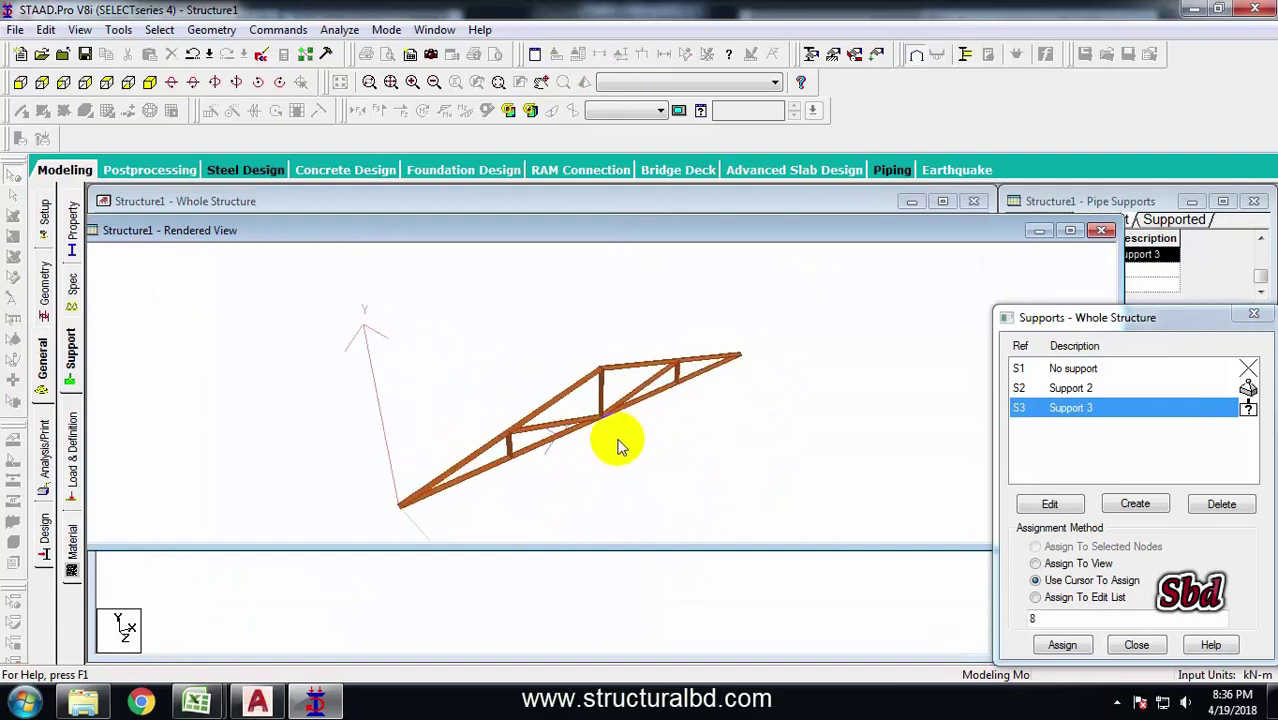
left_click_drag(614, 447, 650, 380)
left_click(1100, 230)
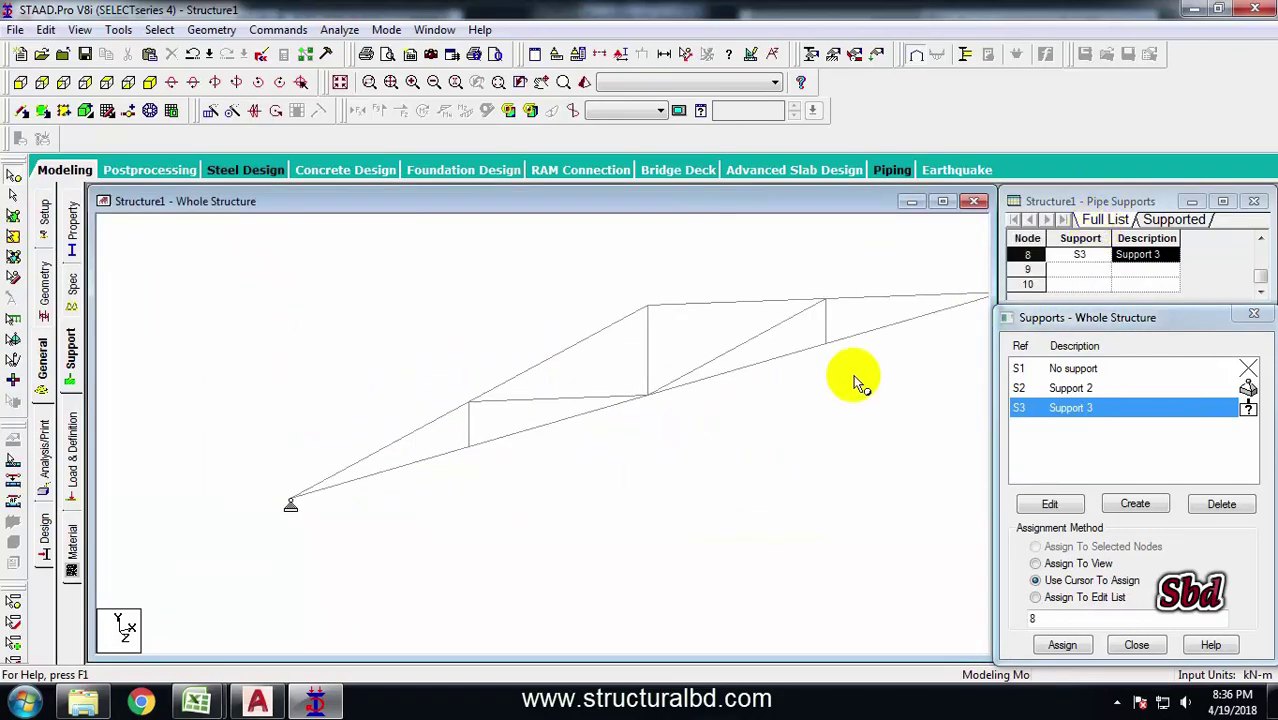
left_click_drag(414, 371, 482, 351)
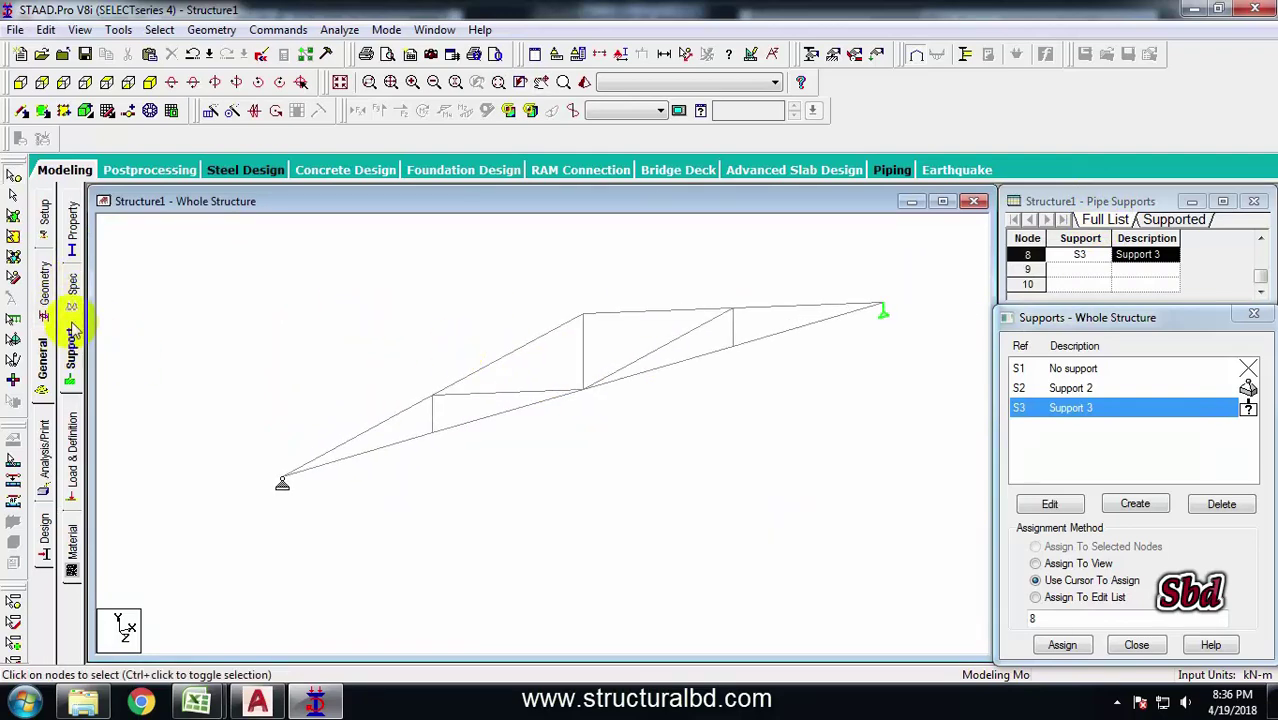
Create a Truss member specification for the beams.
left_click(73, 286)
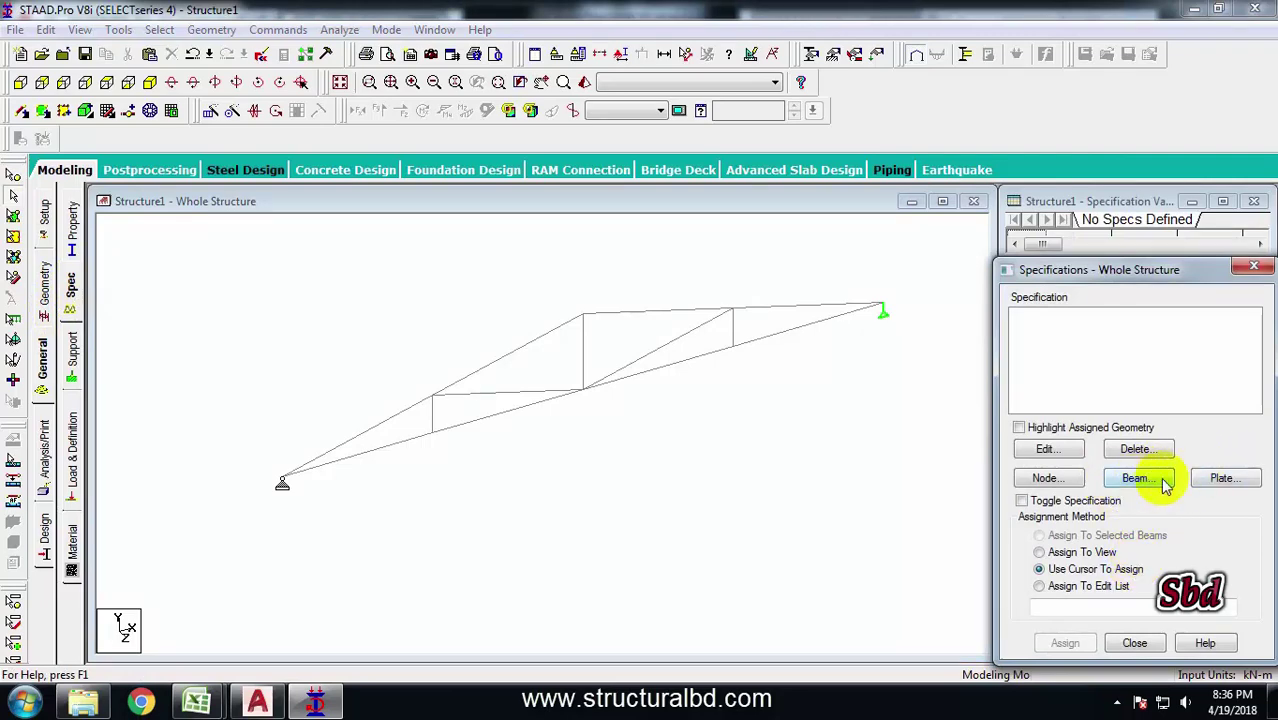
left_click(1140, 480)
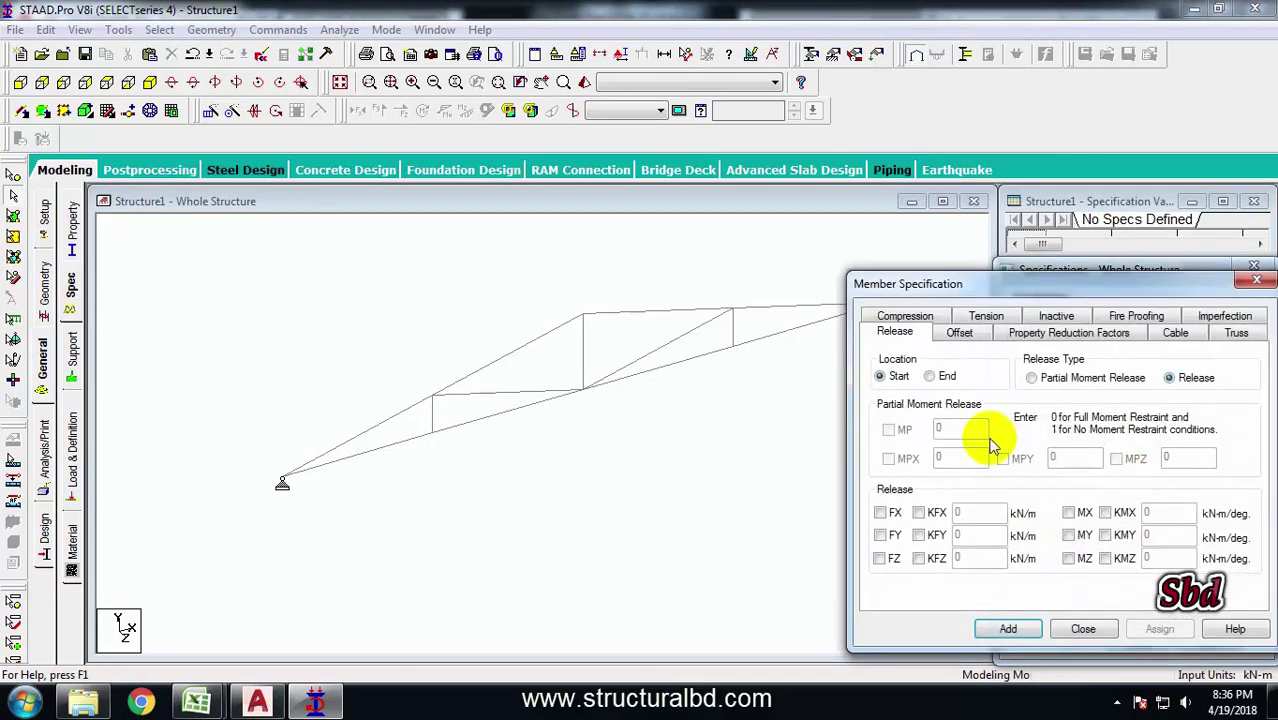
left_click(1237, 336)
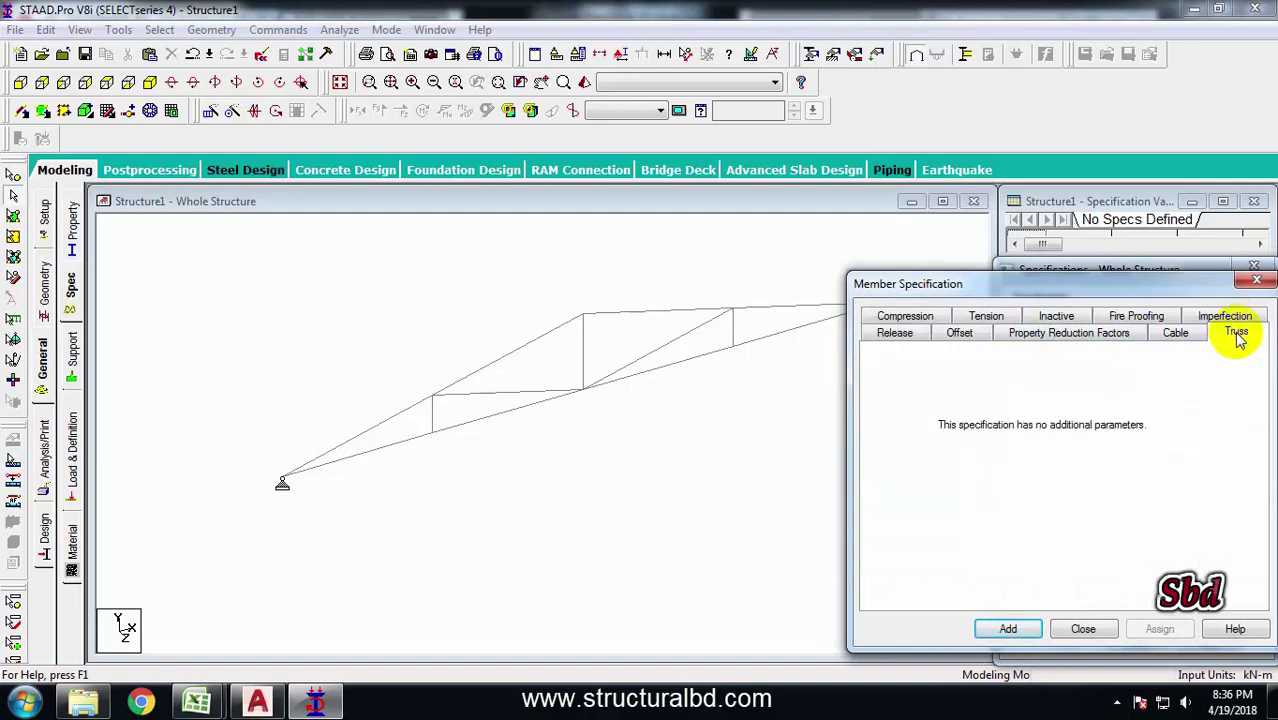
left_click(1015, 629)
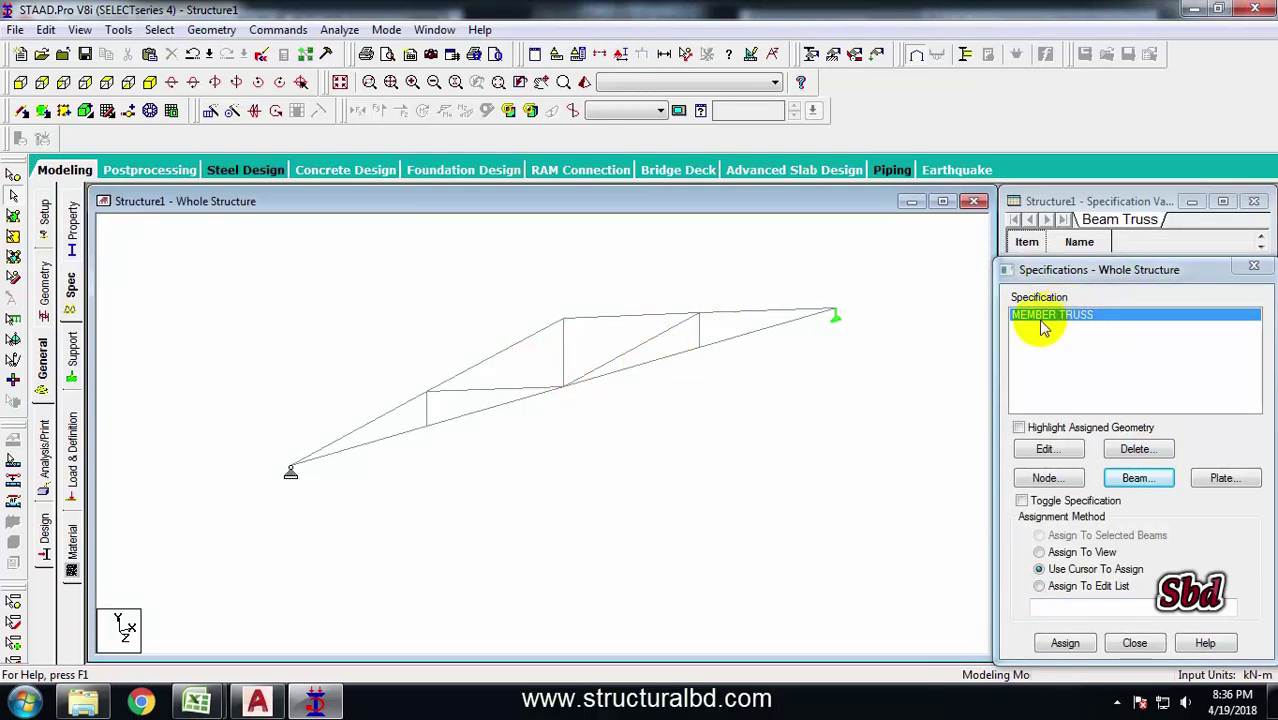
Assign the MEMBER TRUSS specification to all members in the view.
left_click(1045, 553)
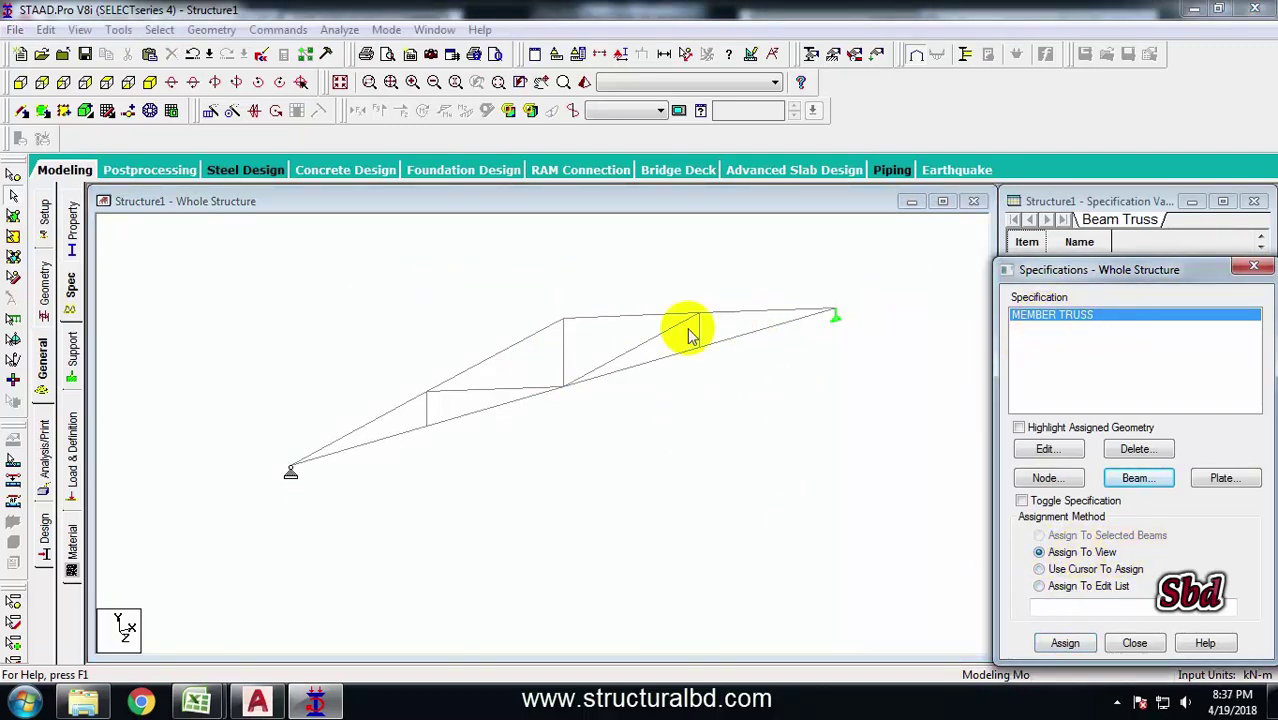
left_click(1066, 643)
left_click(1136, 511)
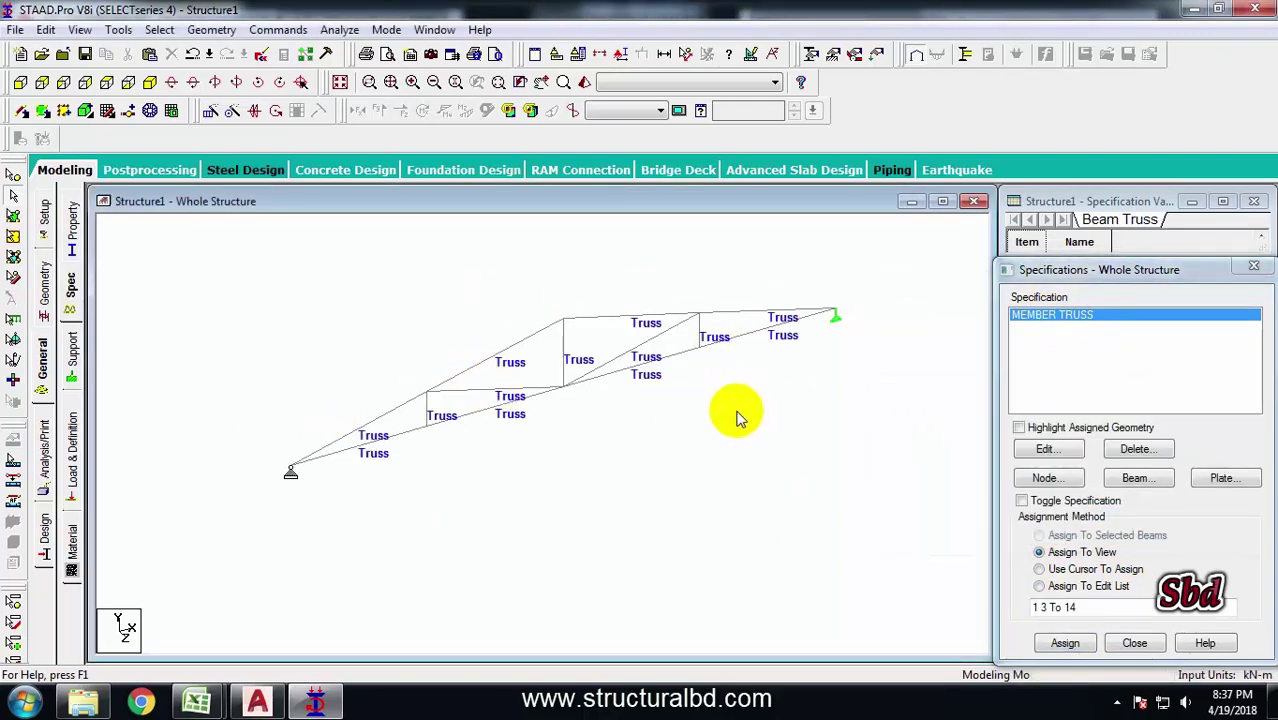
key("Right")
key("Left")
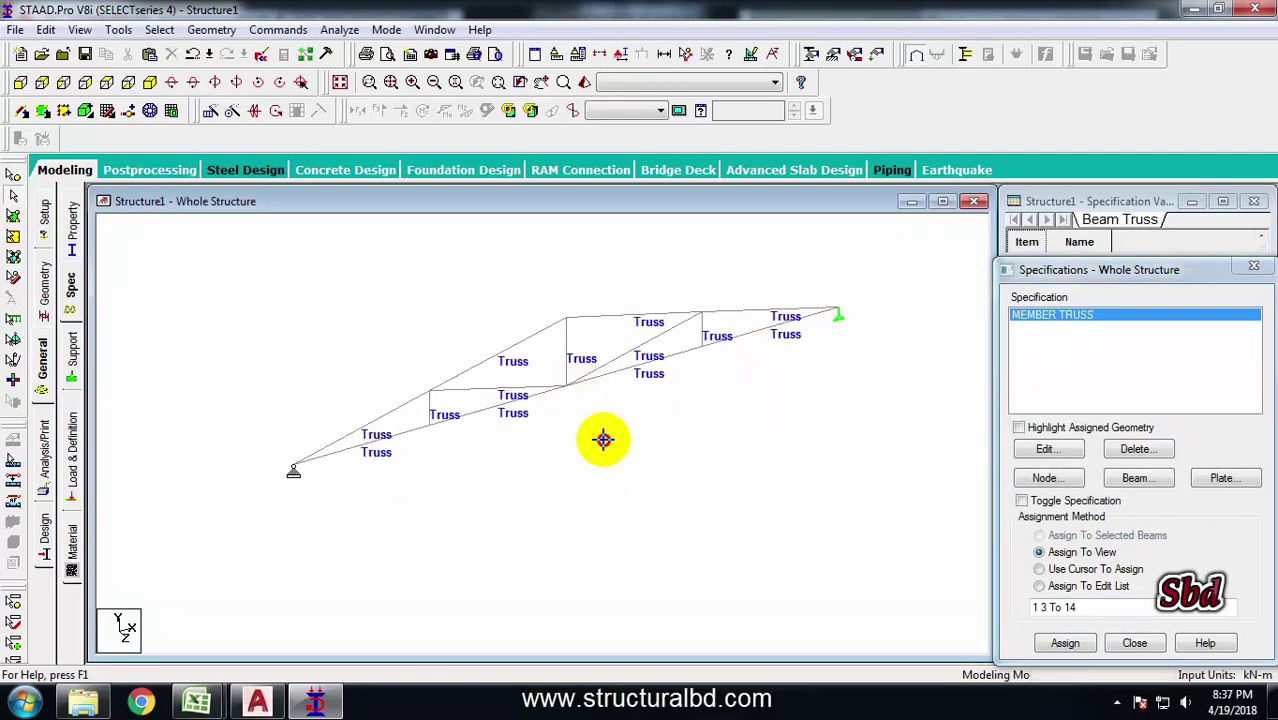
key("Right")
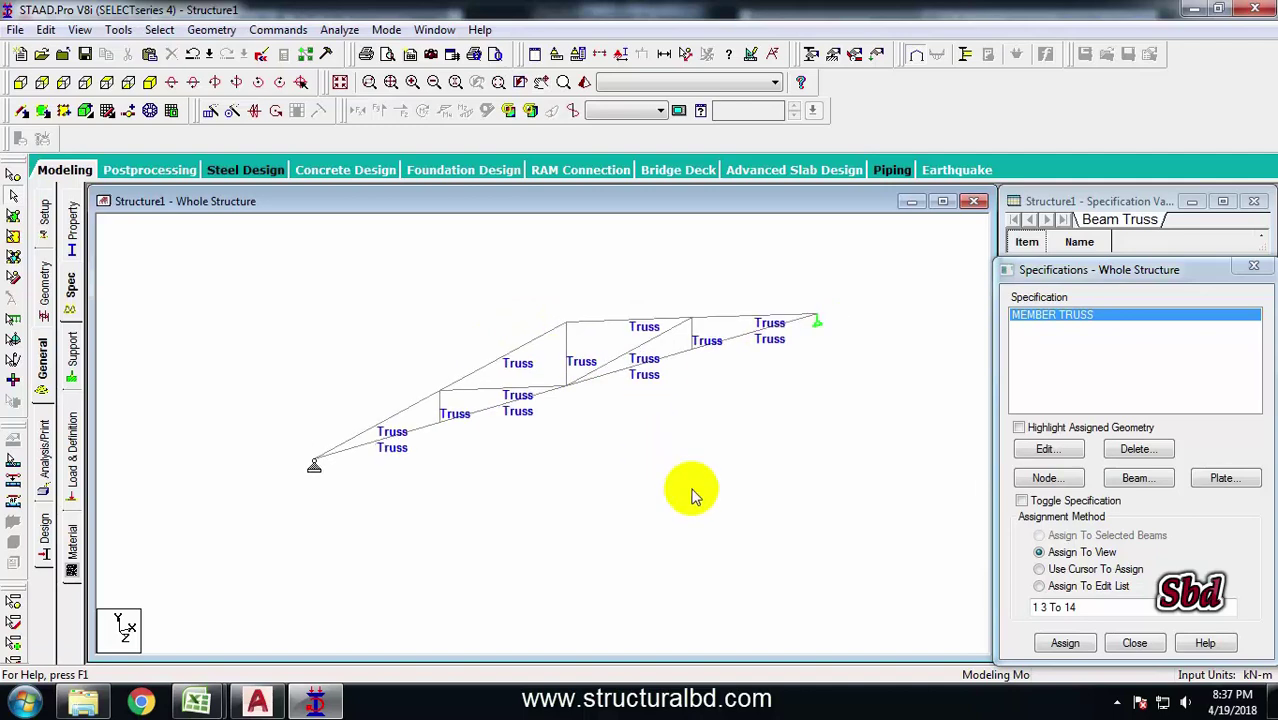
key("Left")
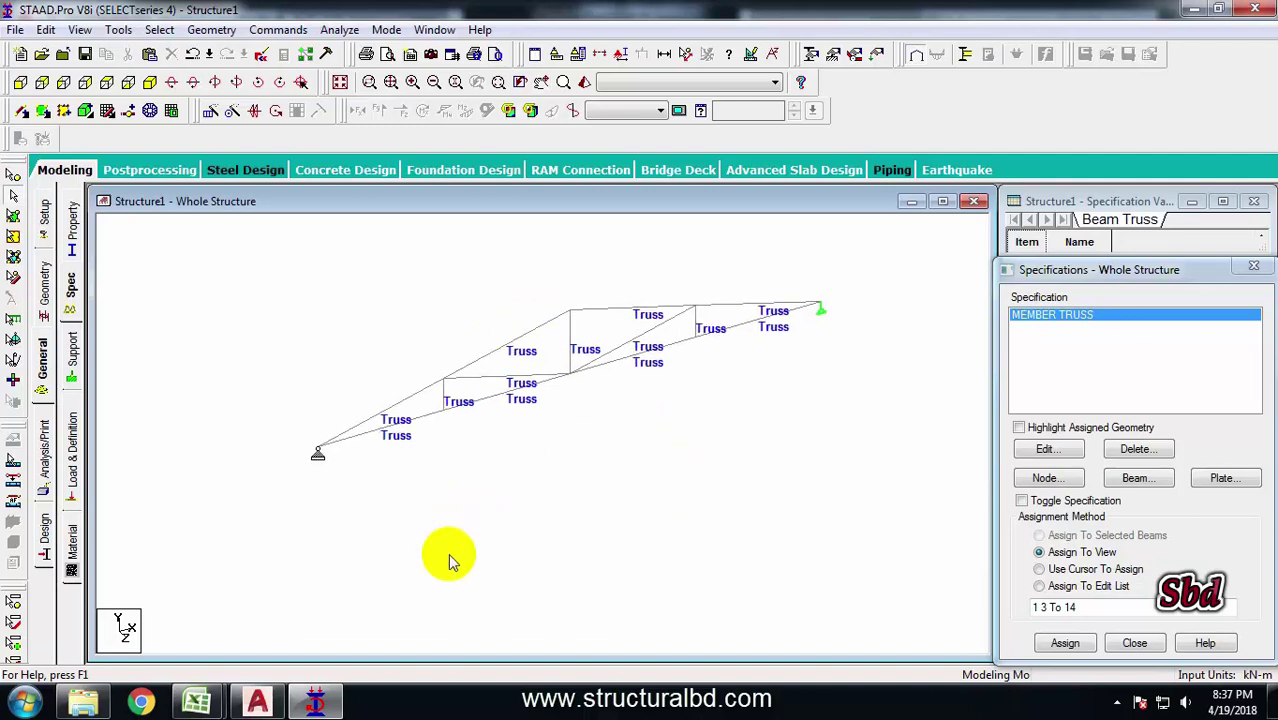
key("ctrl+Left")
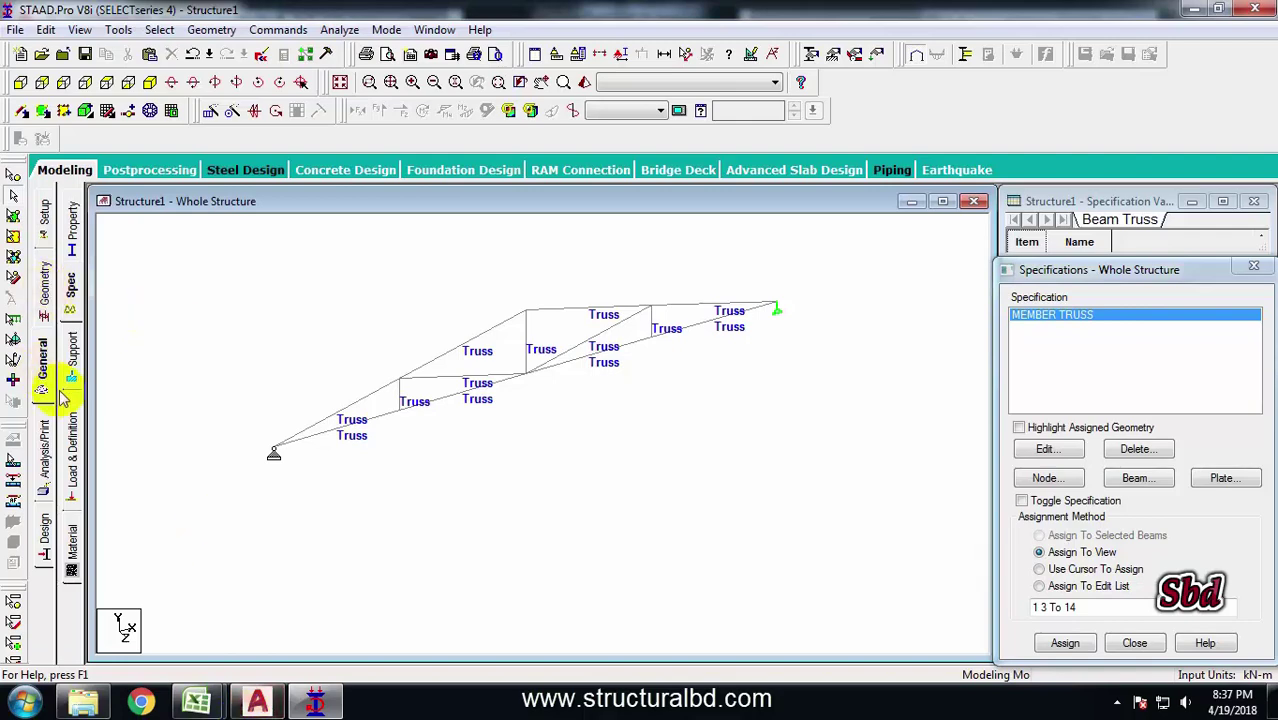
Add primary load cases 1 and 2, titled DL and LL, with loading type None.
left_click(73, 452)
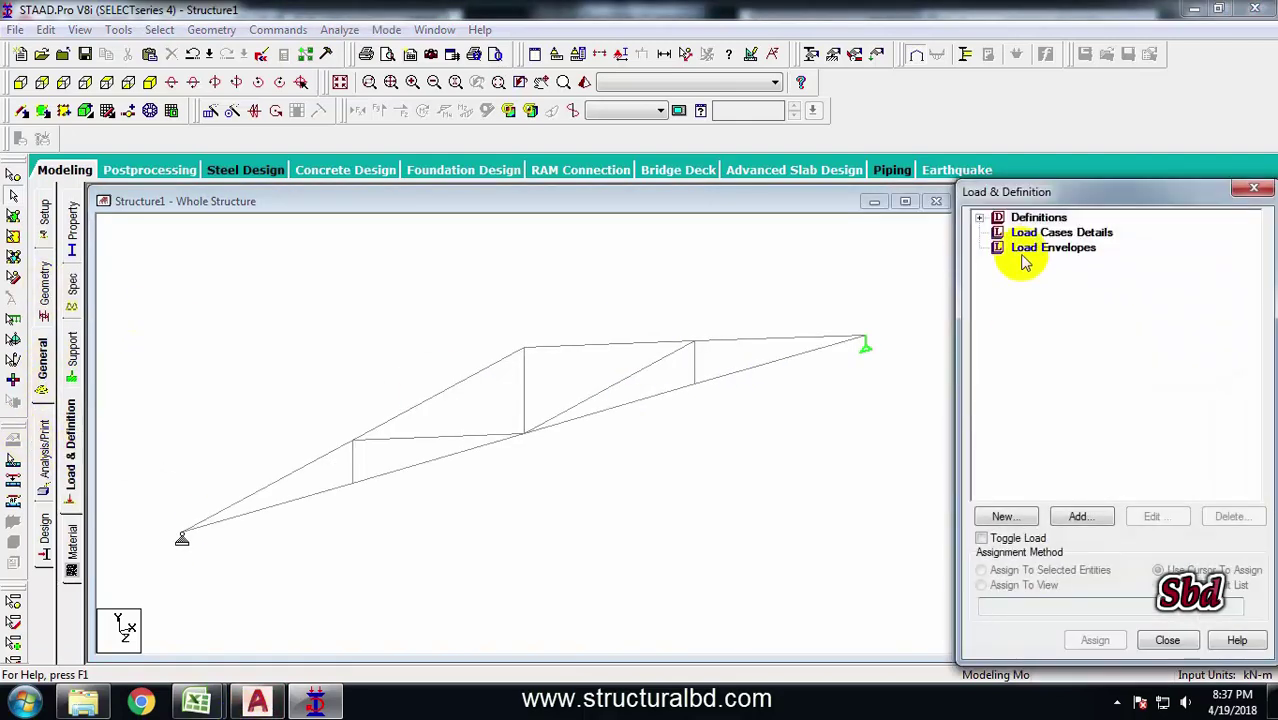
left_click(1045, 238)
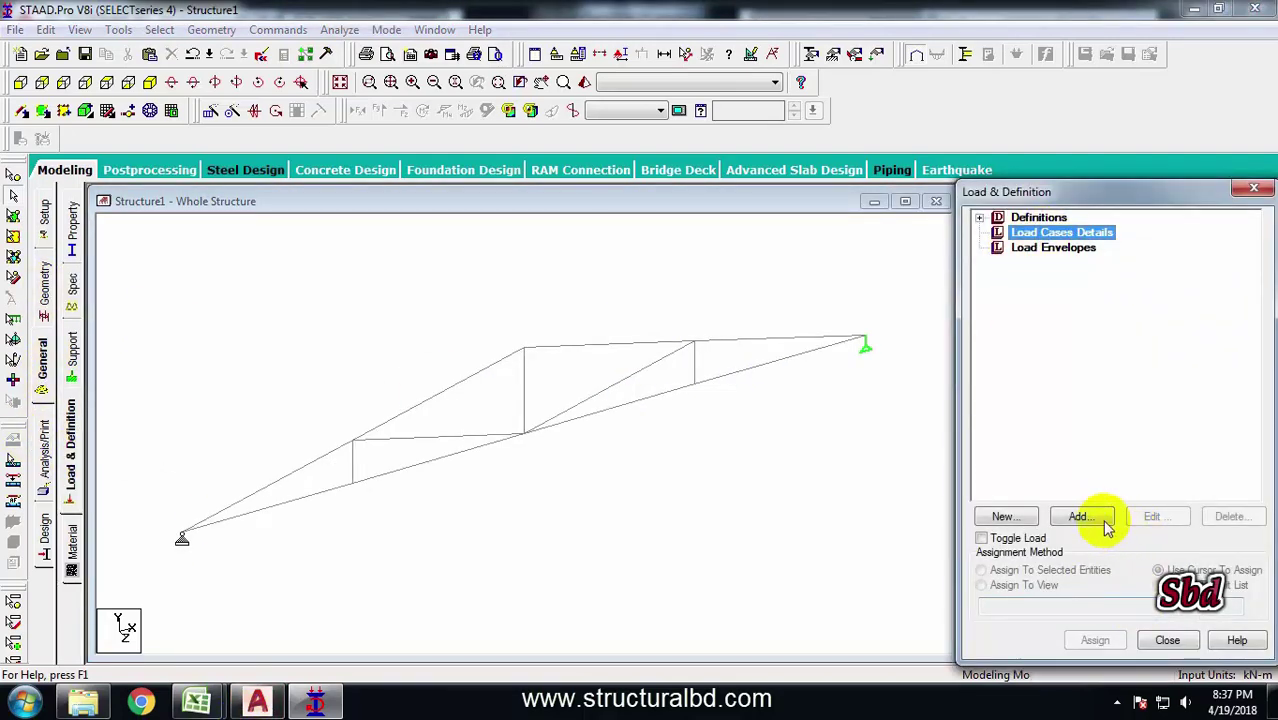
left_click(1058, 516)
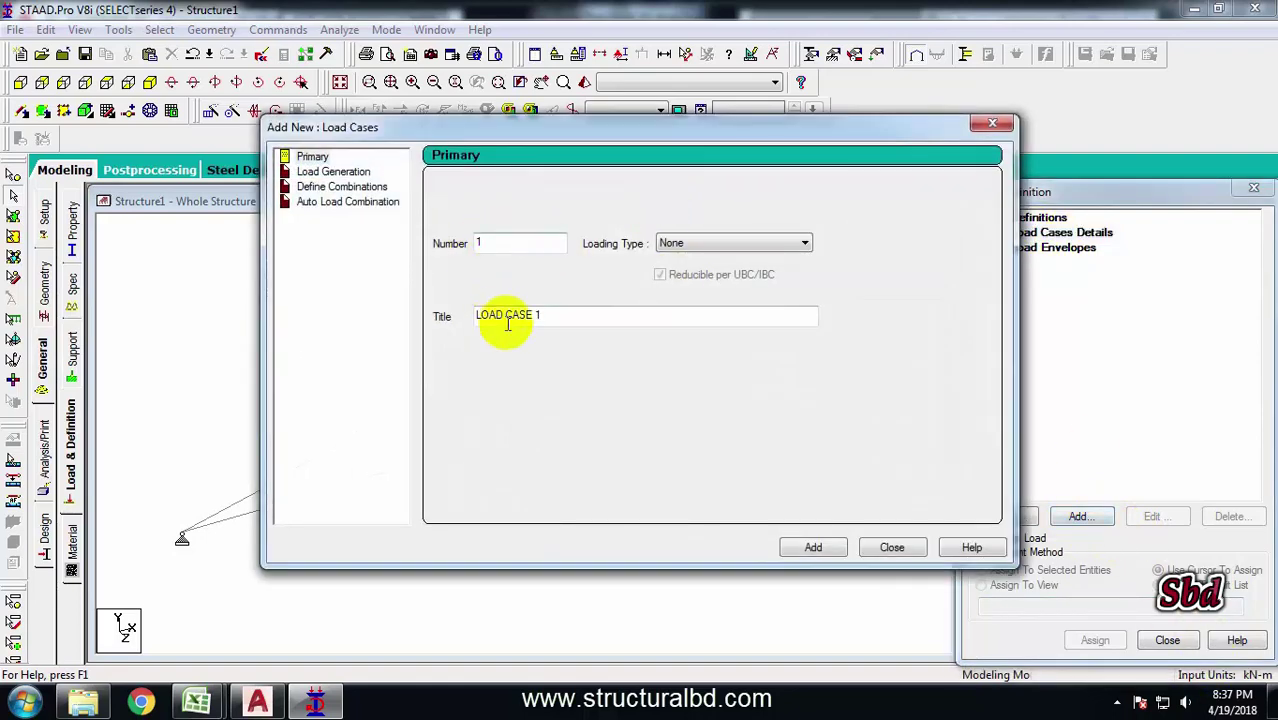
left_click_drag(550, 316, 269, 308)
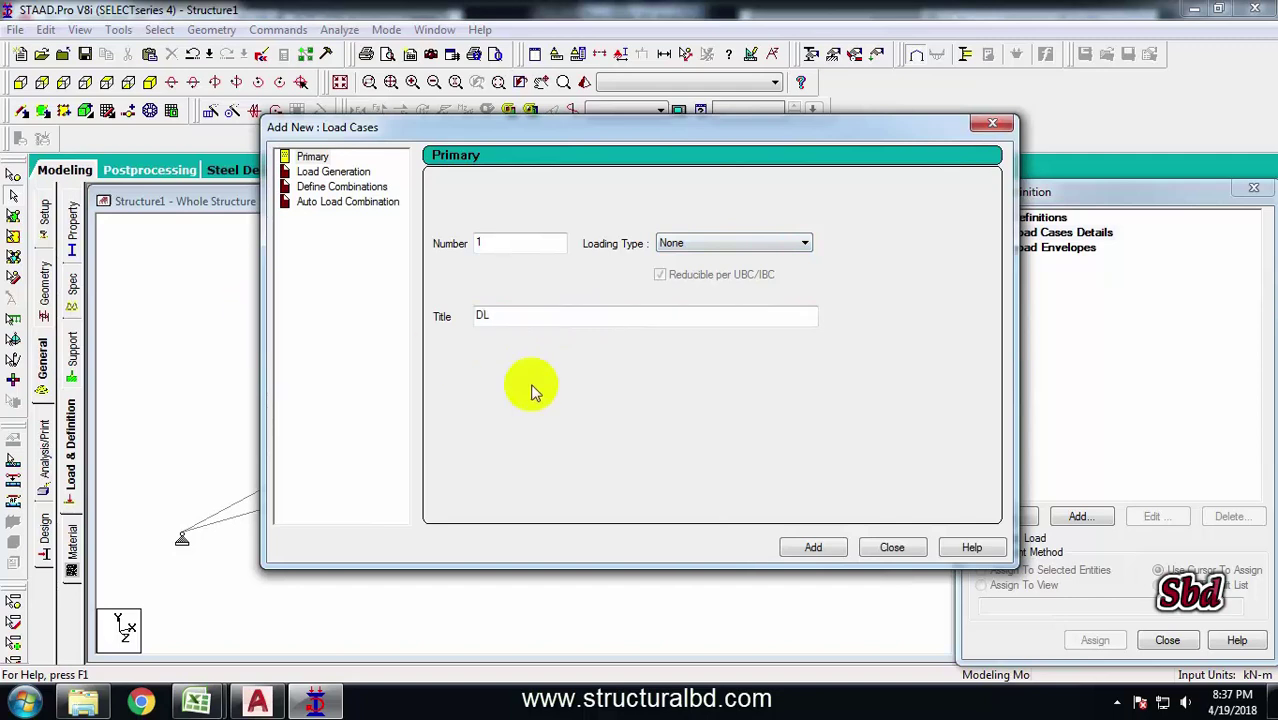
left_click(814, 549)
left_click_drag(558, 318, 360, 318)
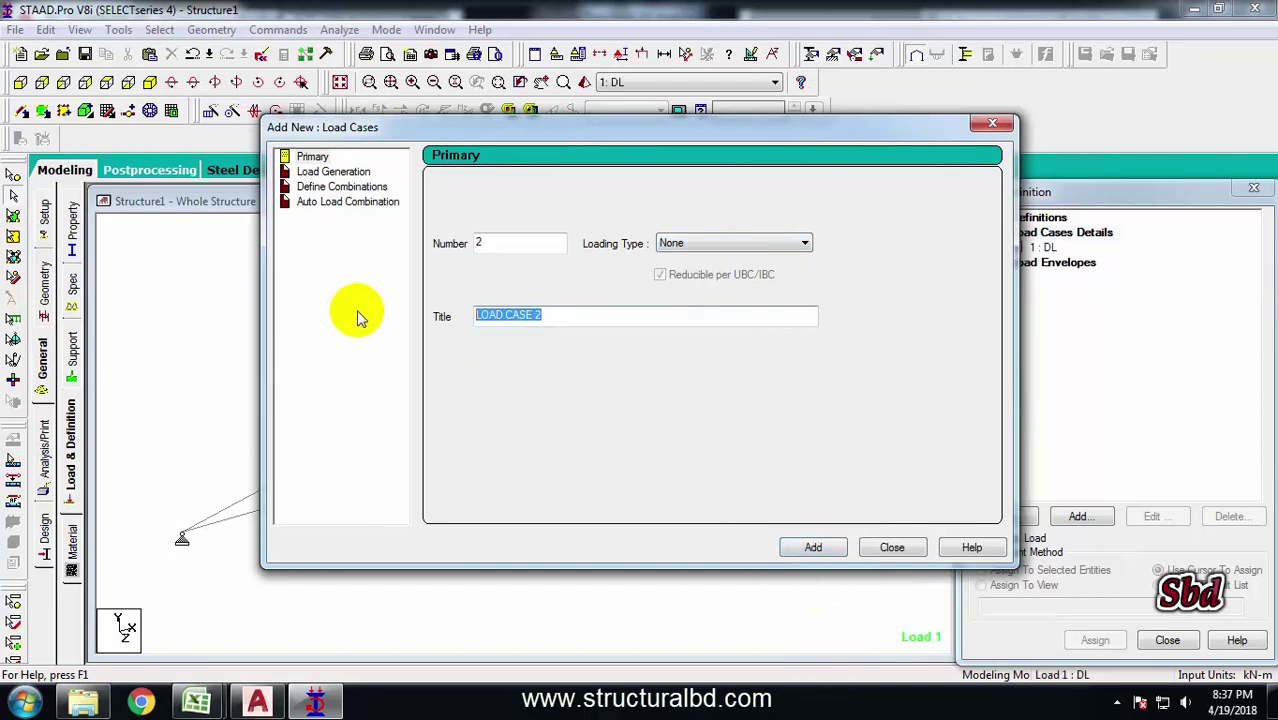
type("LL")
left_click(813, 547)
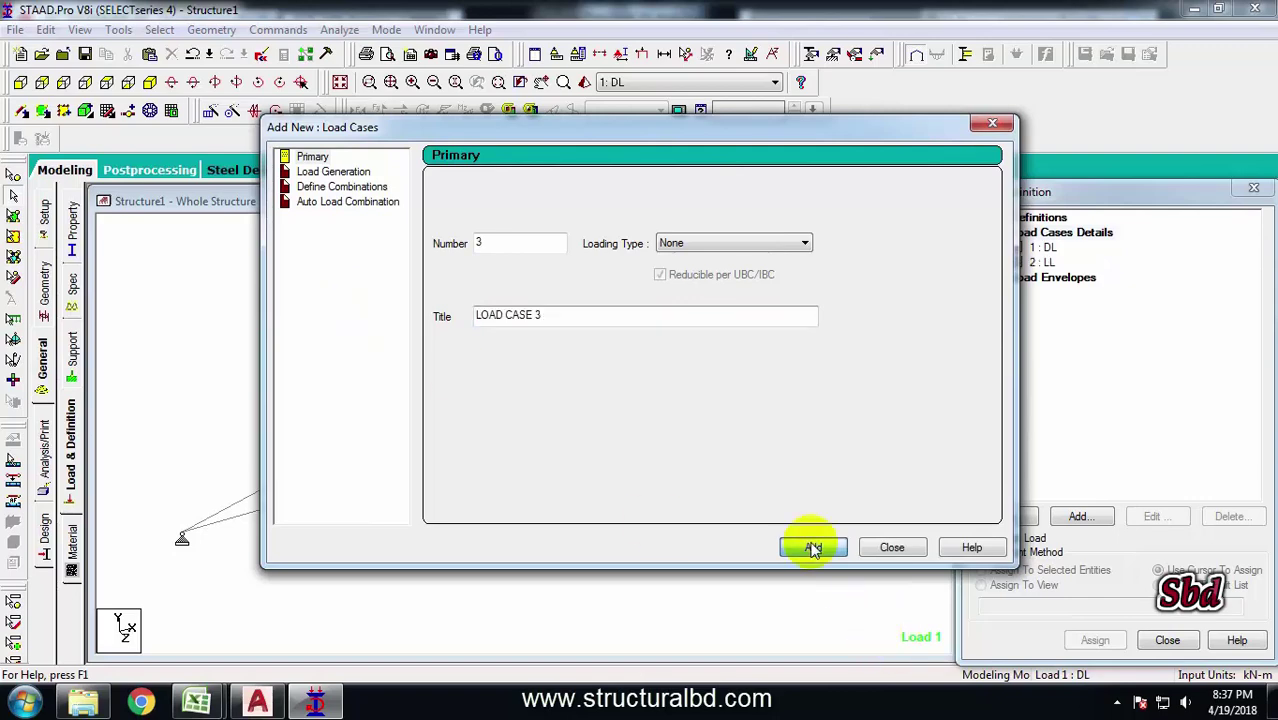
Add primary load cases 3 and 4, titled WL and WR, and finish adding load cases.
left_click_drag(665, 128, 1022, 233)
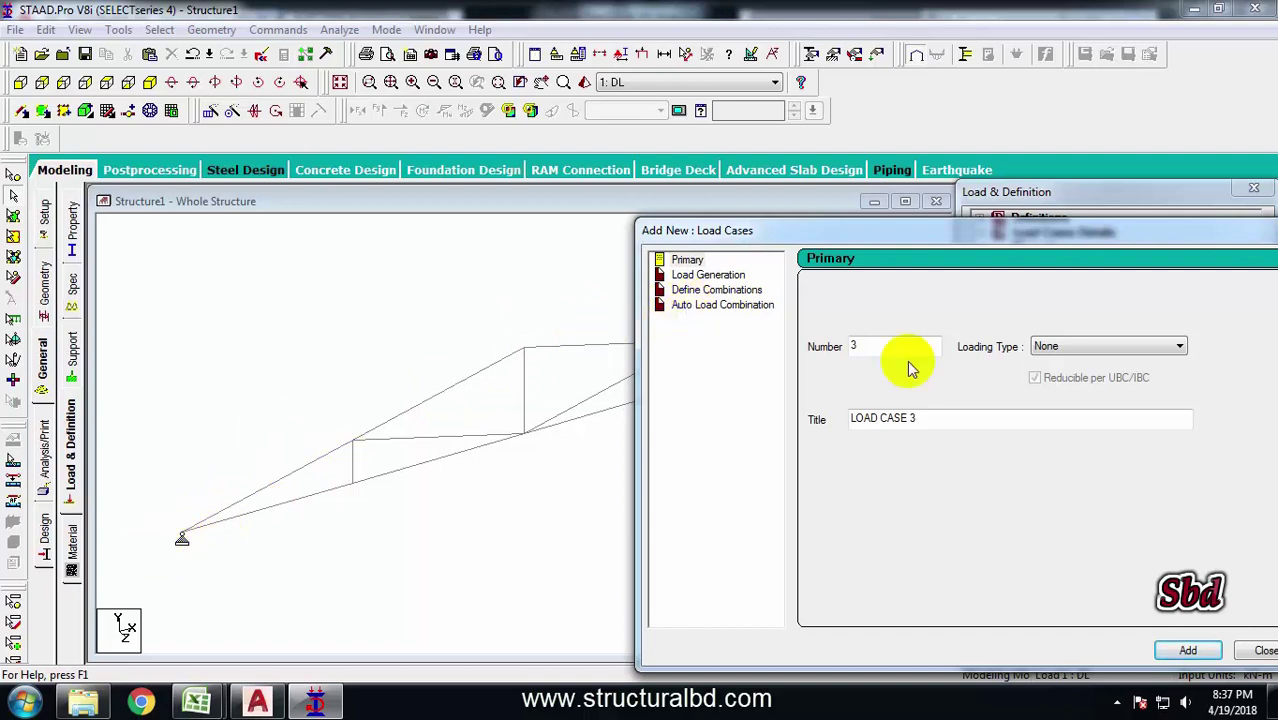
left_click_drag(930, 420, 594, 450)
type("WL")
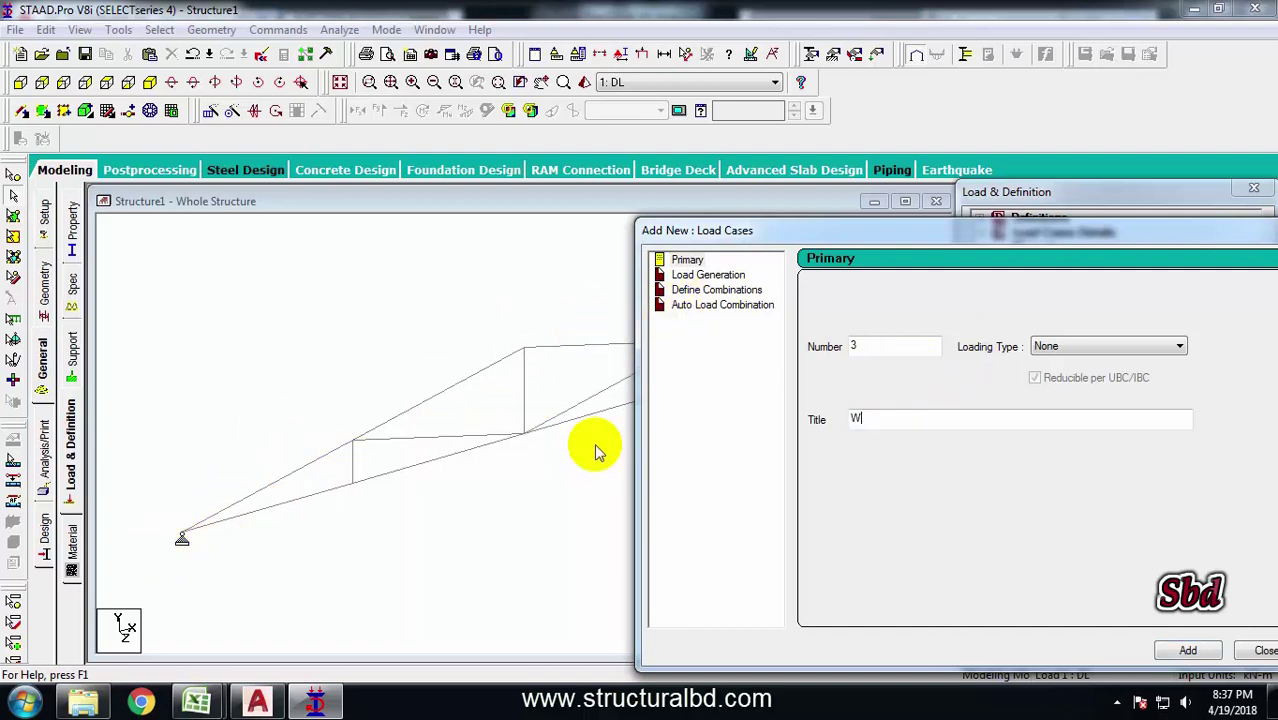
left_click(1195, 654)
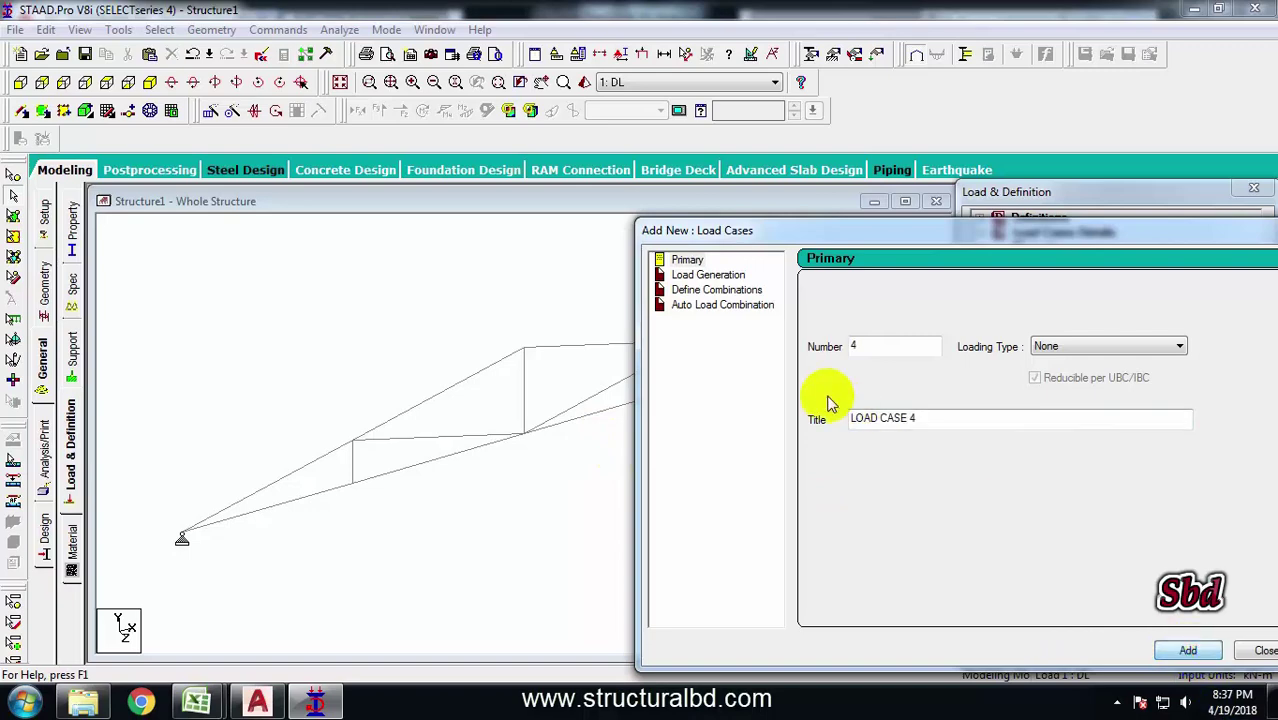
left_click_drag(933, 422, 643, 430)
type("WR")
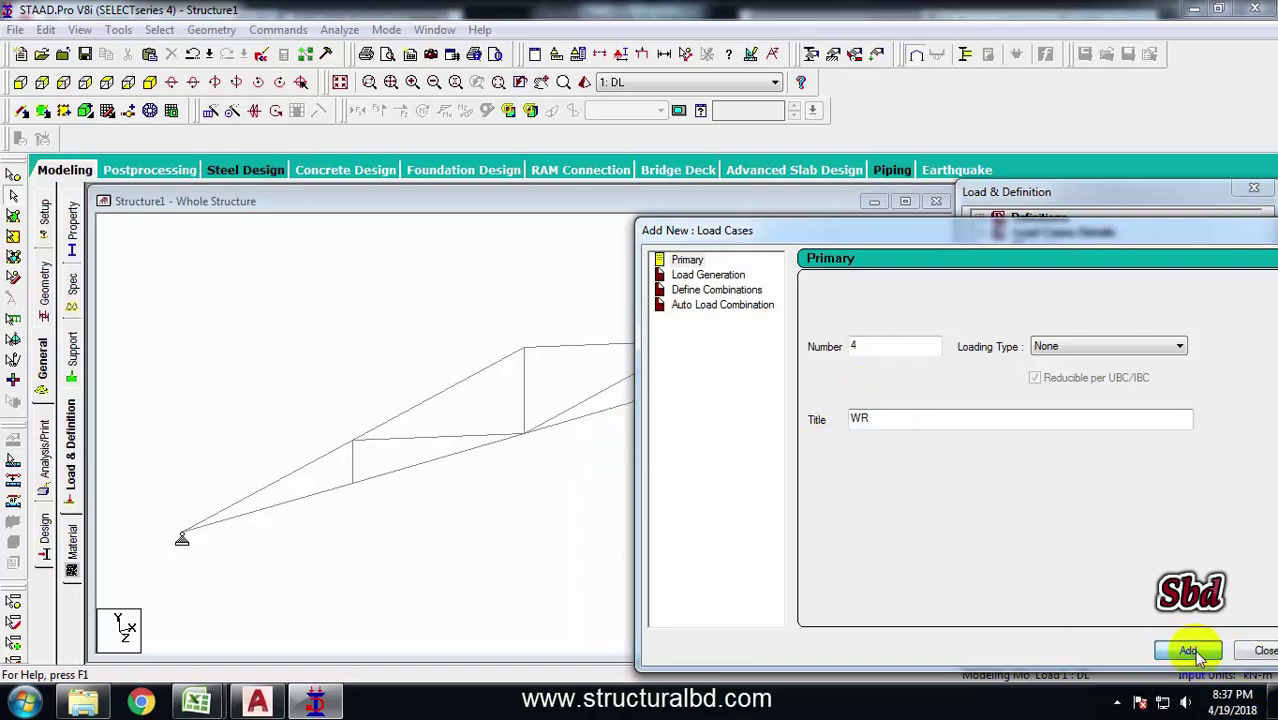
left_click(1195, 652)
left_click_drag(991, 230, 734, 235)
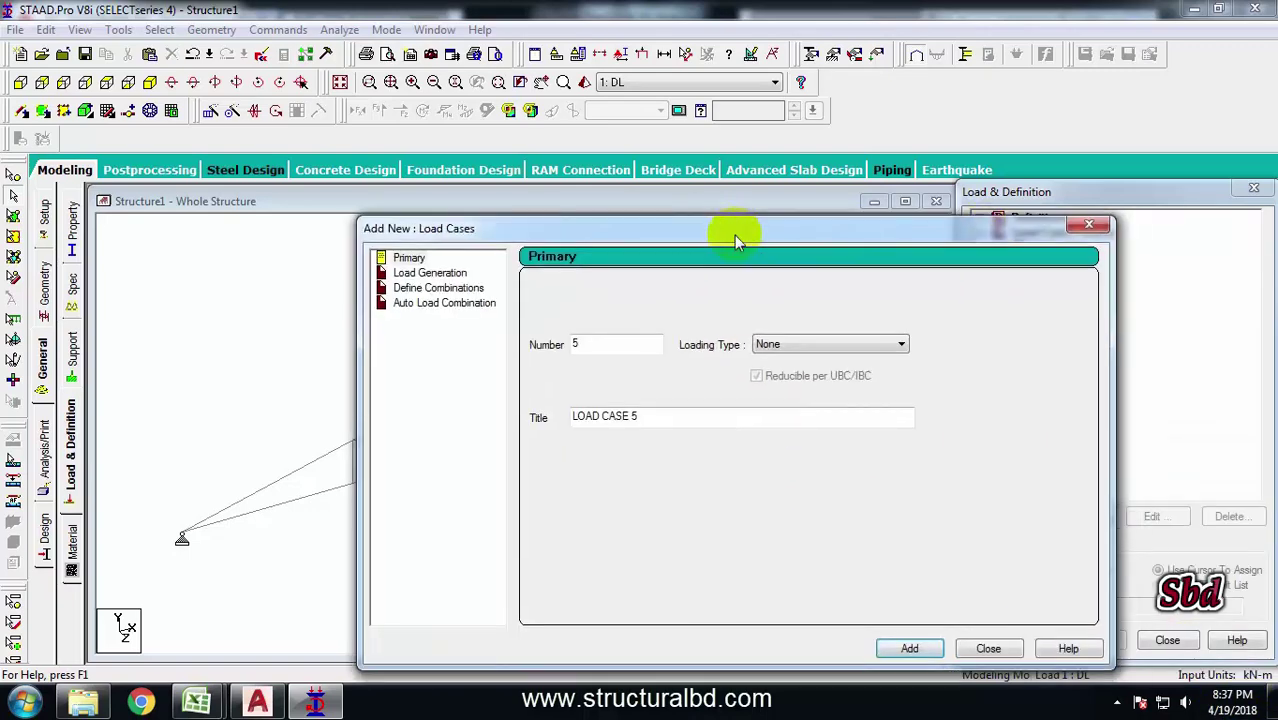
left_click(1091, 226)
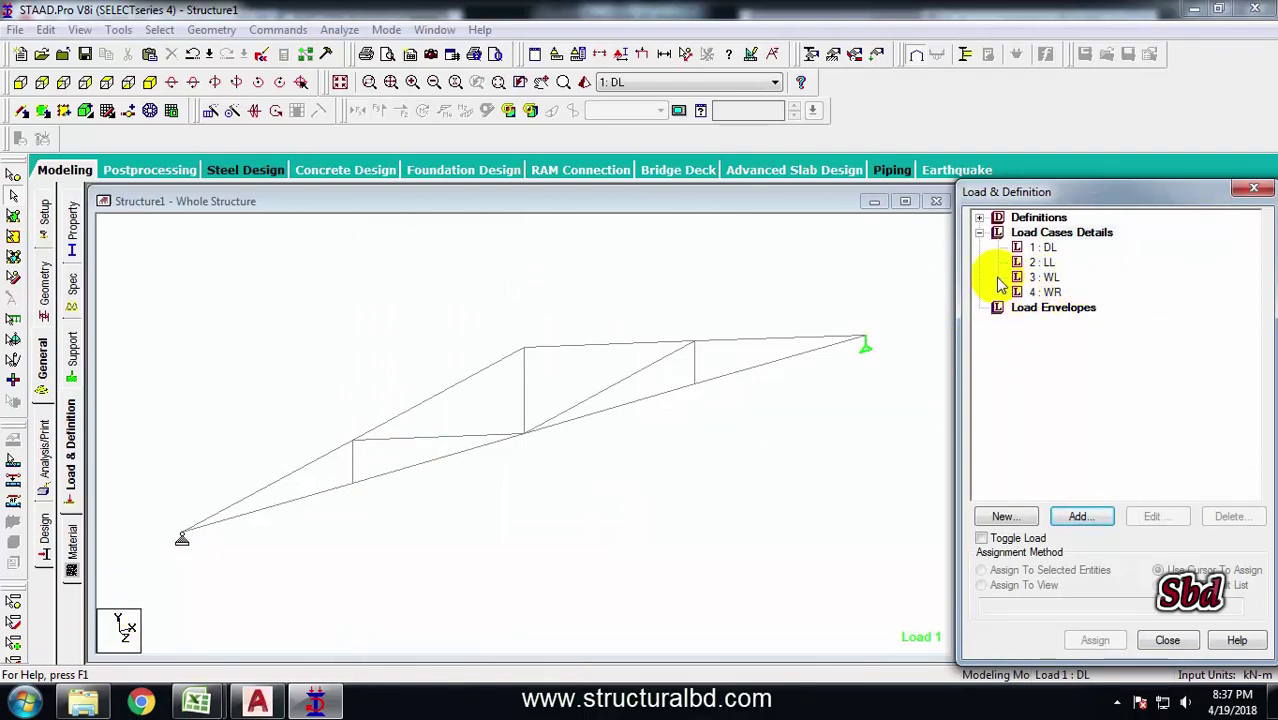
left_click(800, 295)
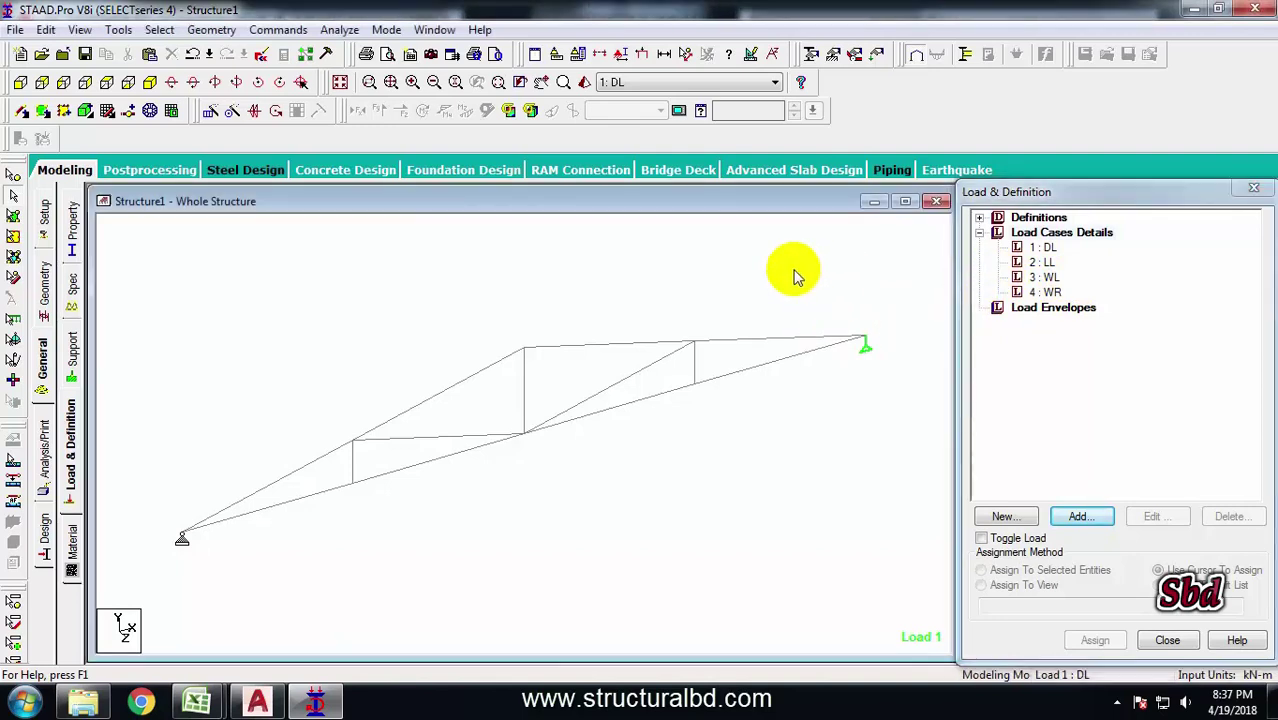
left_click(1046, 249)
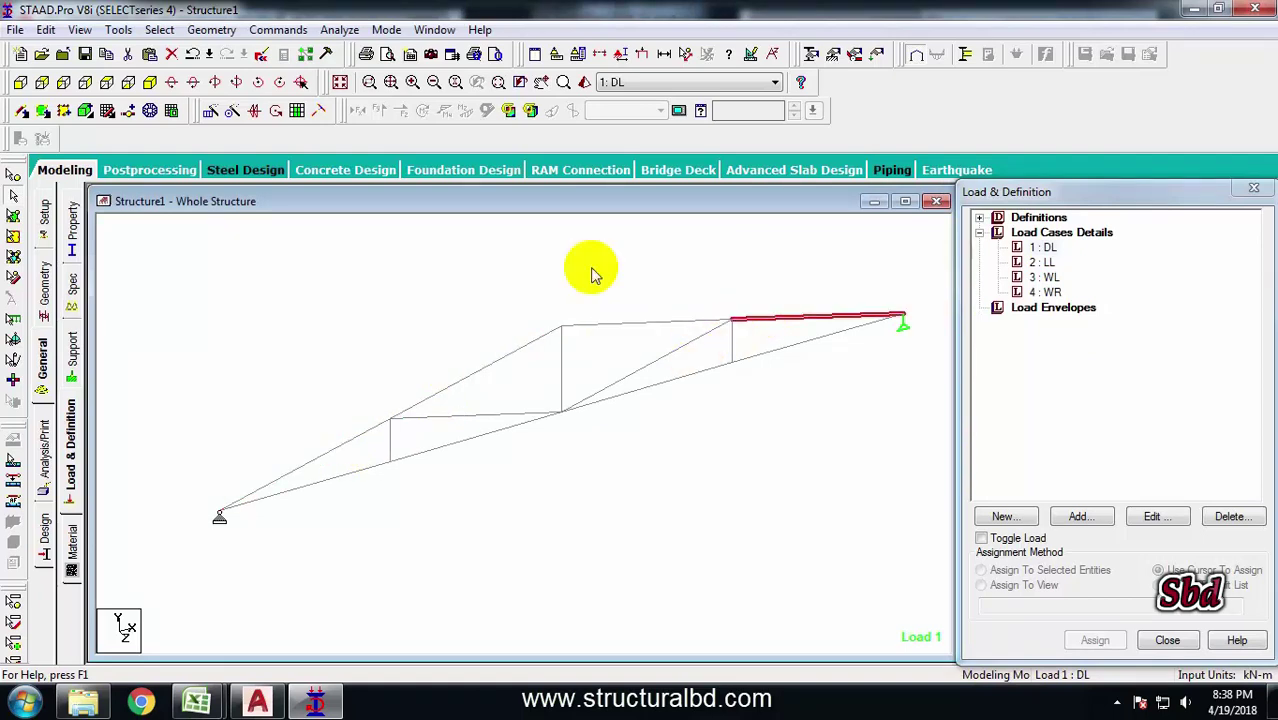
left_click(1042, 263)
left_click(472, 370)
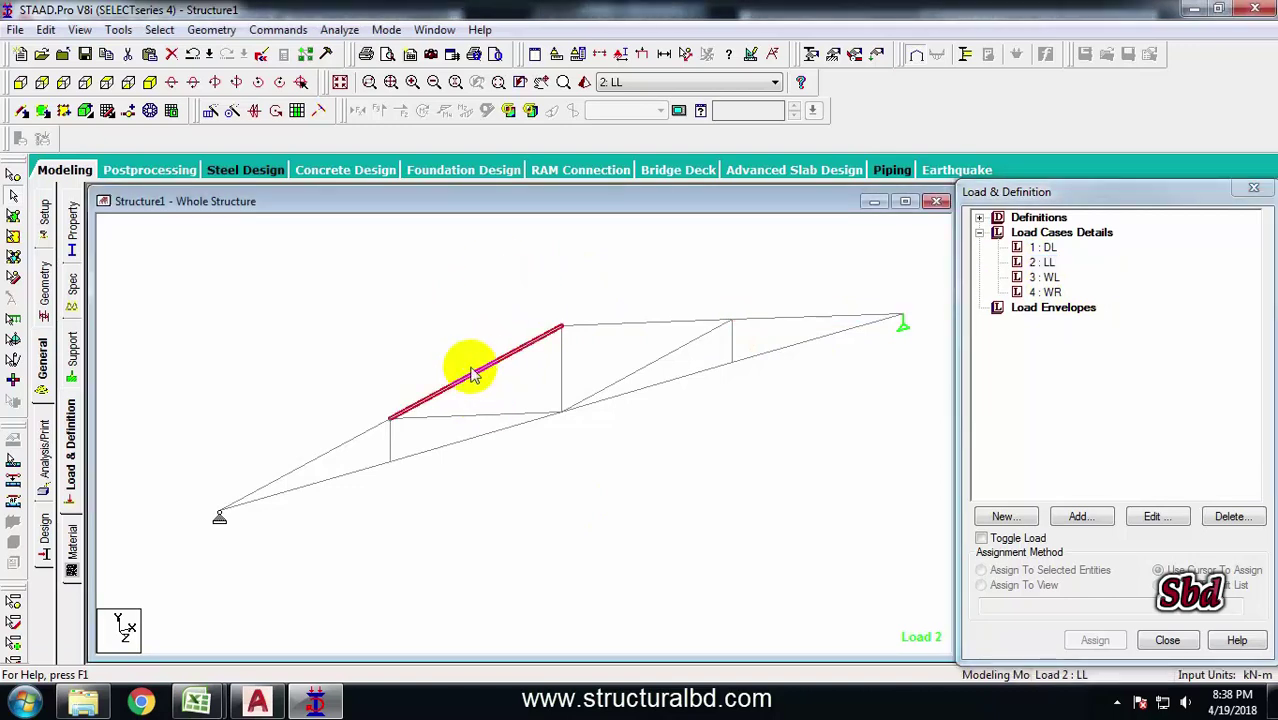
left_click(598, 324)
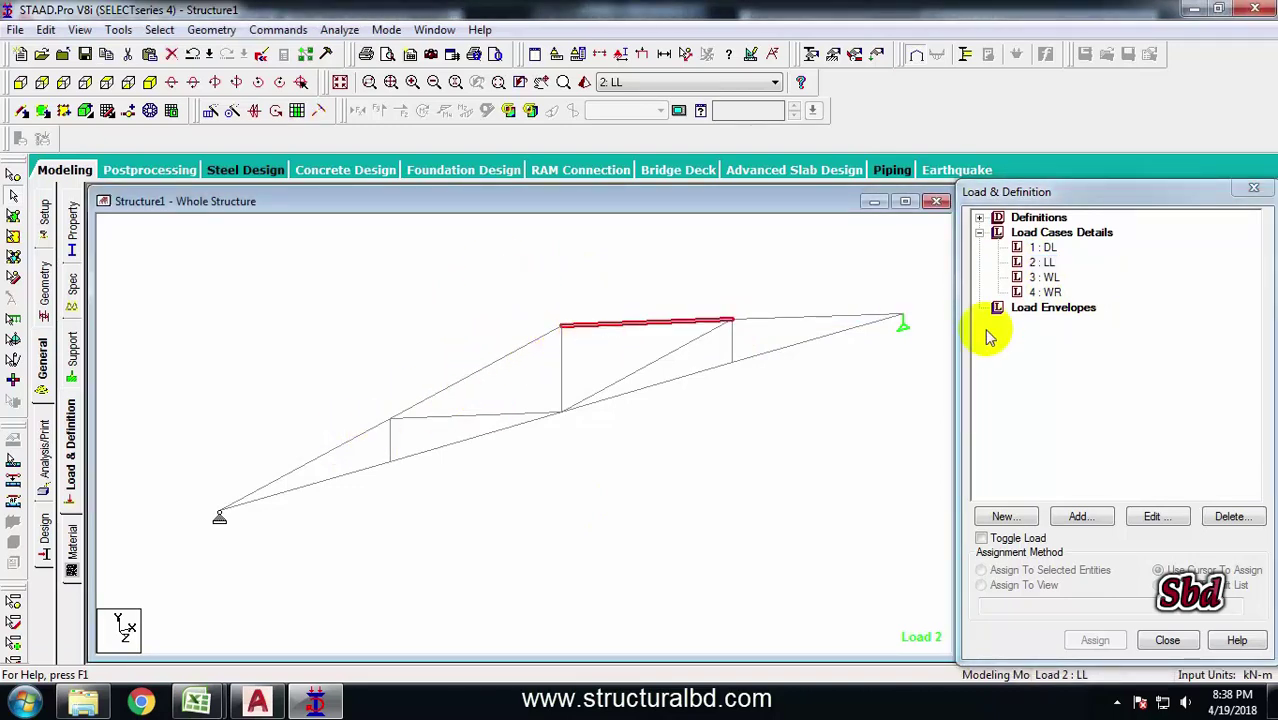
left_click(1048, 278)
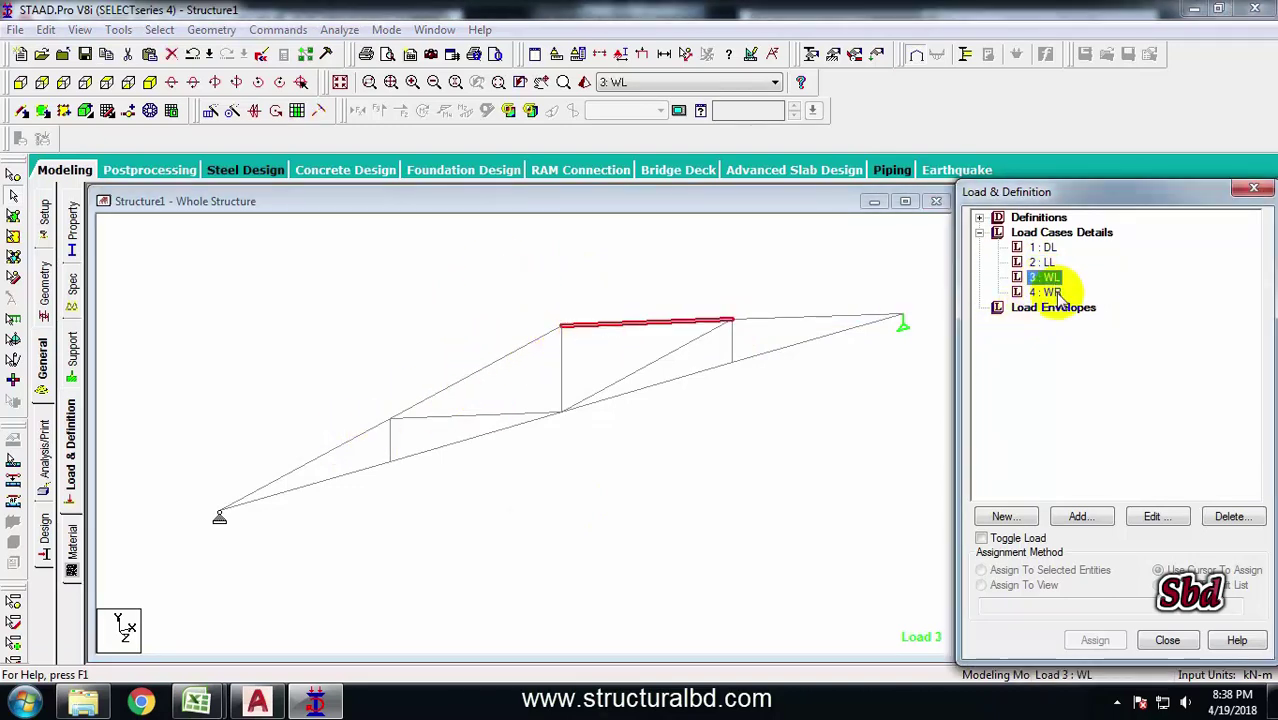
left_click(605, 452)
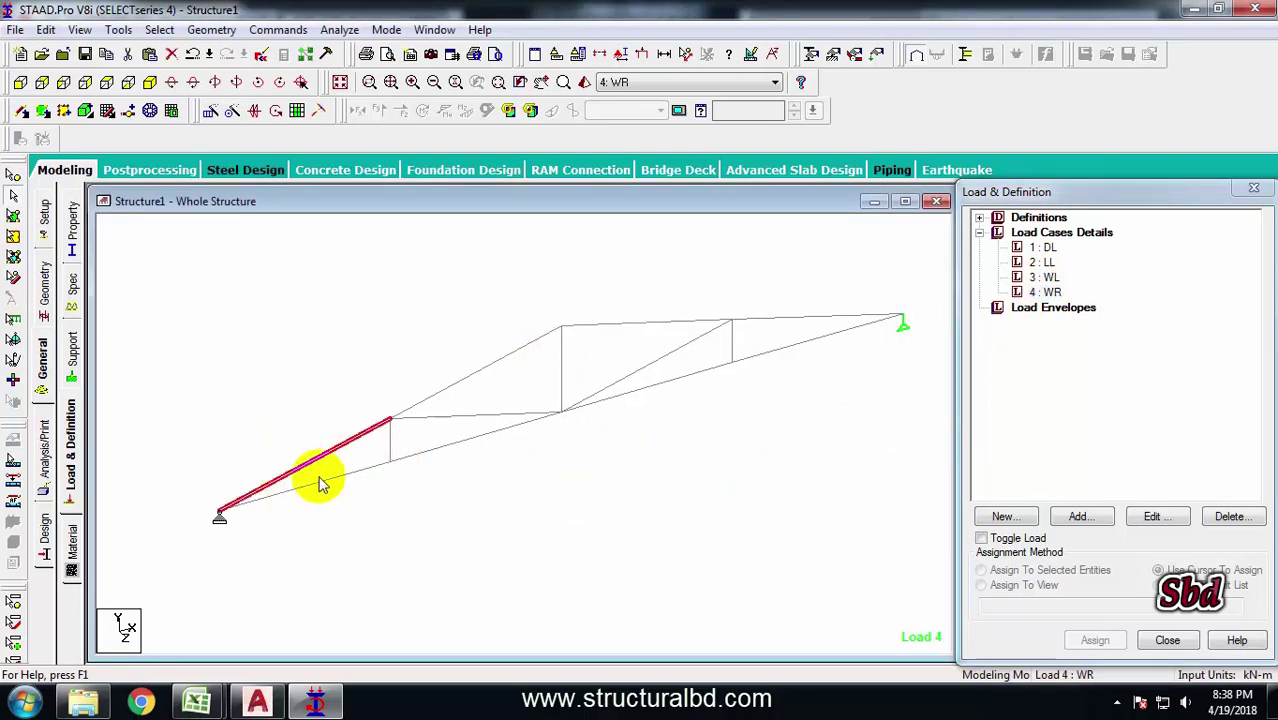
left_click(494, 362)
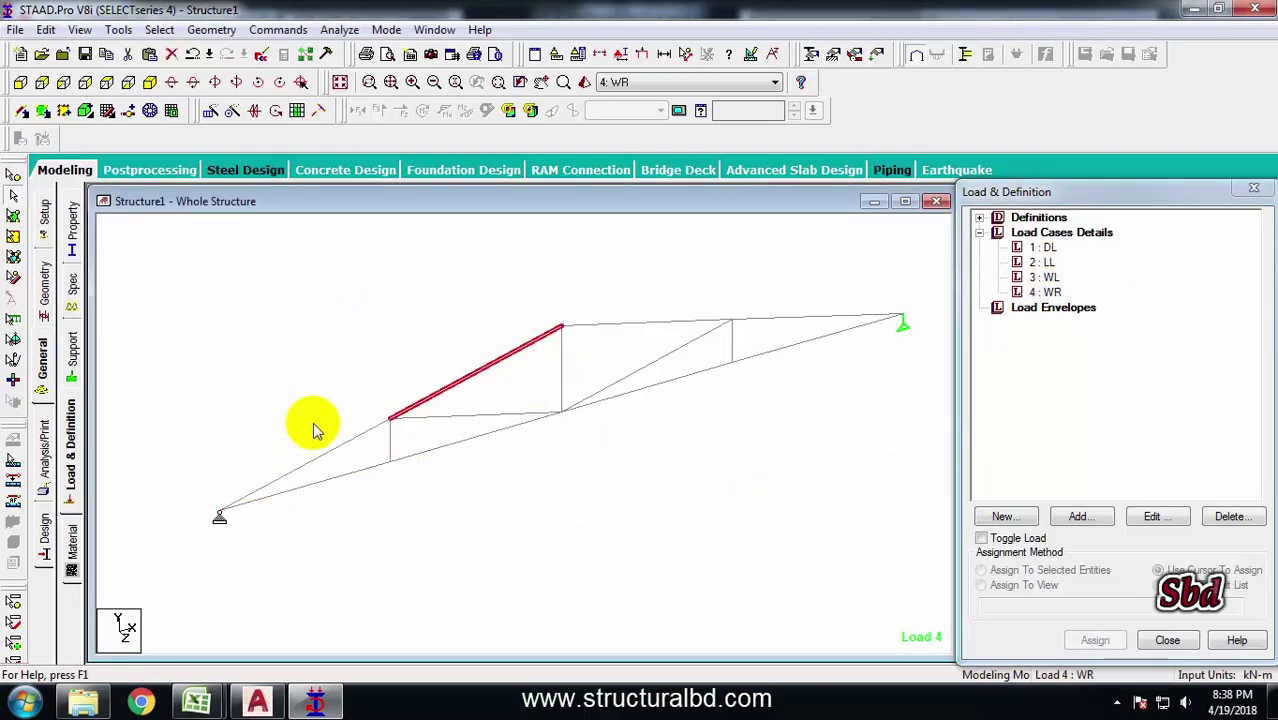
scroll(562, 411, "down", 1)
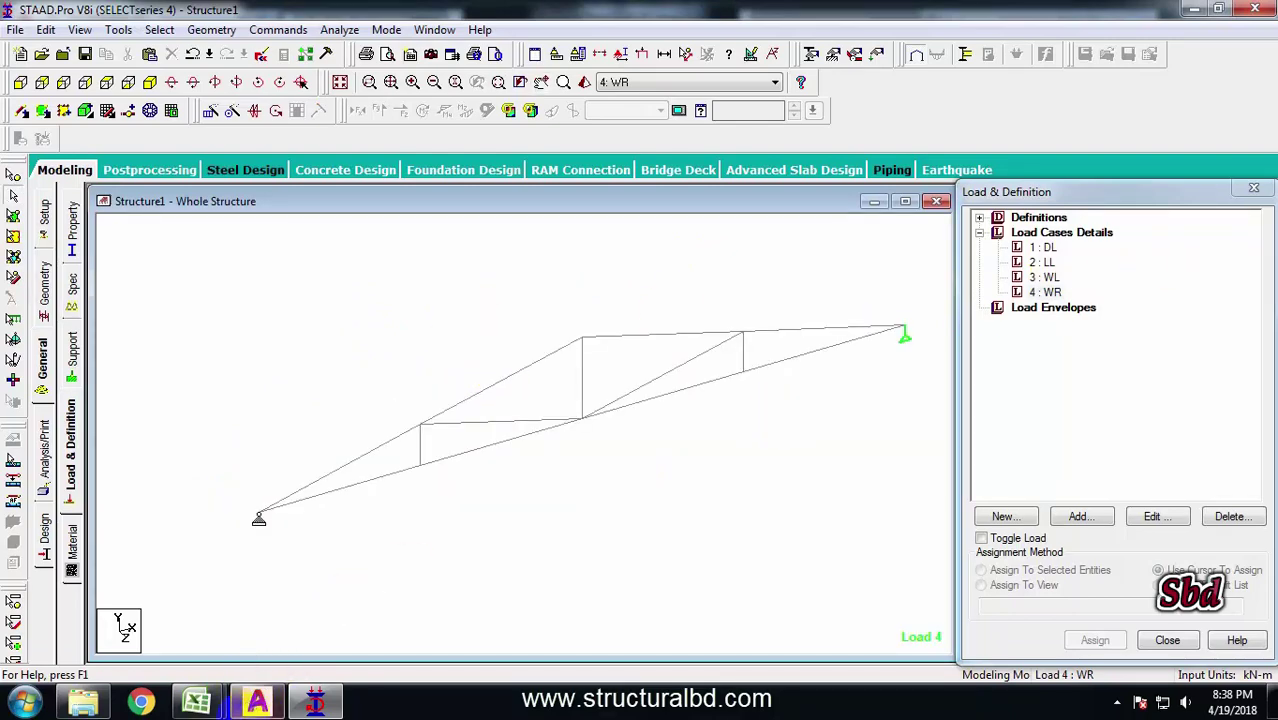
Switch to the truss plan drawing in AutoCAD and bring up the truss layout plan.
left_click(257, 700)
scroll(650, 422, "down", 5)
scroll(501, 435, "up", 5)
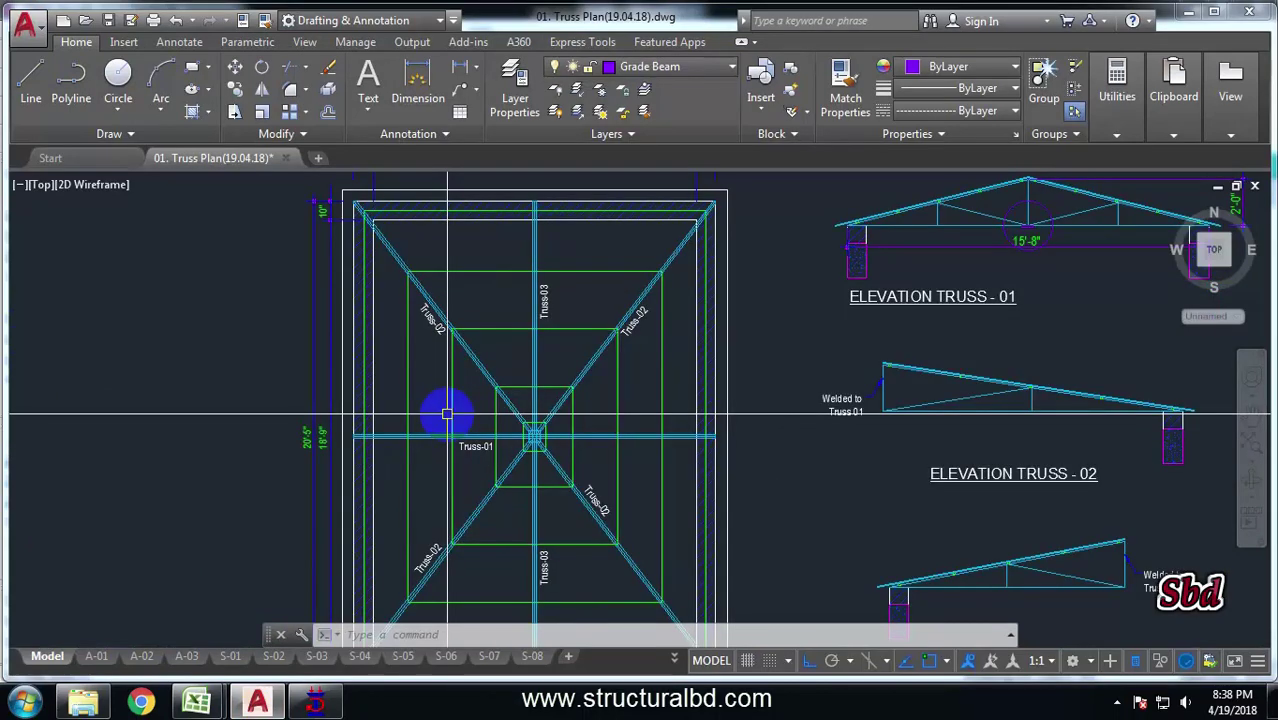
left_click(460, 68)
scroll(428, 342, "down", 3)
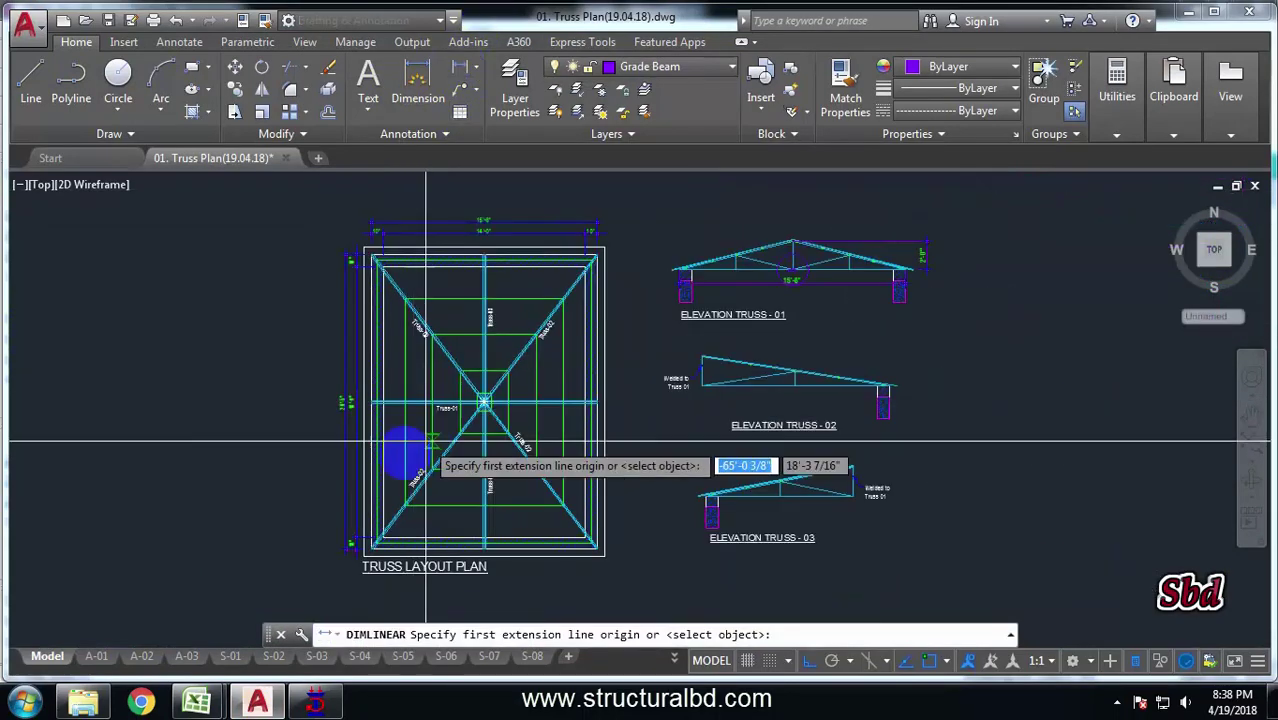
scroll(430, 395, "up", 5)
scroll(430, 400, "down", 2)
scroll(342, 391, "up", 2)
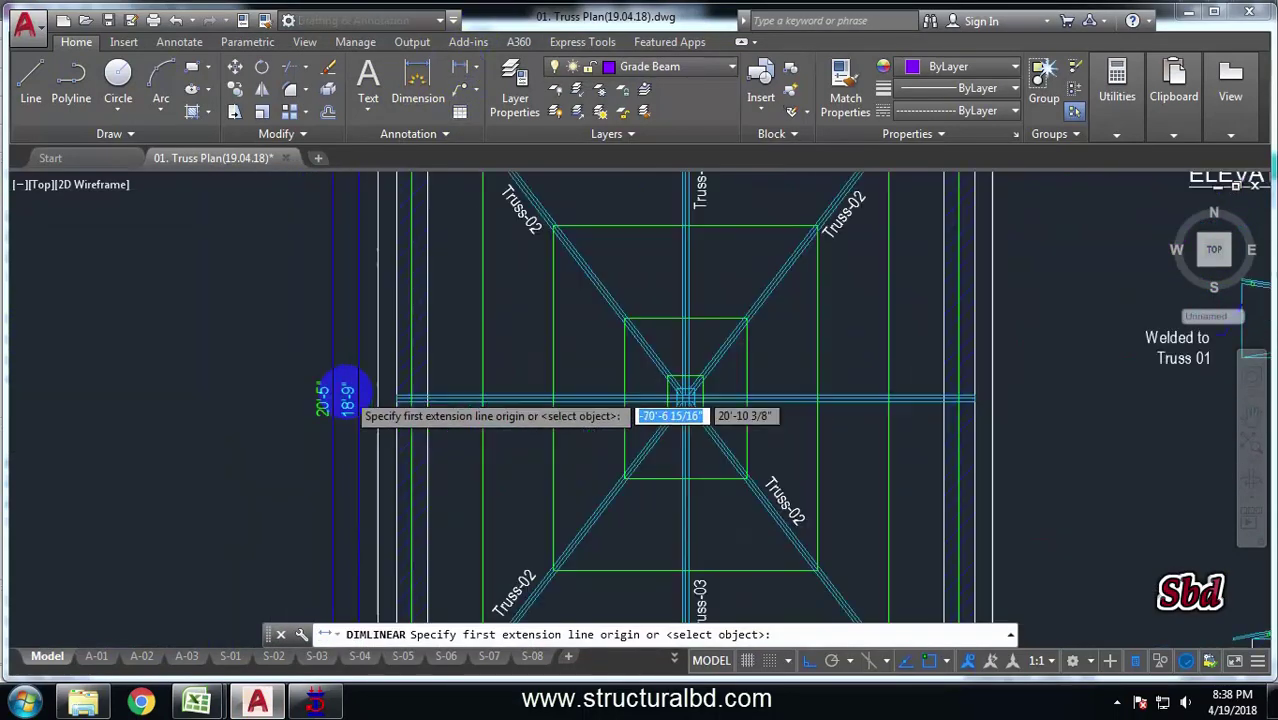
scroll(400, 420, "down", 2)
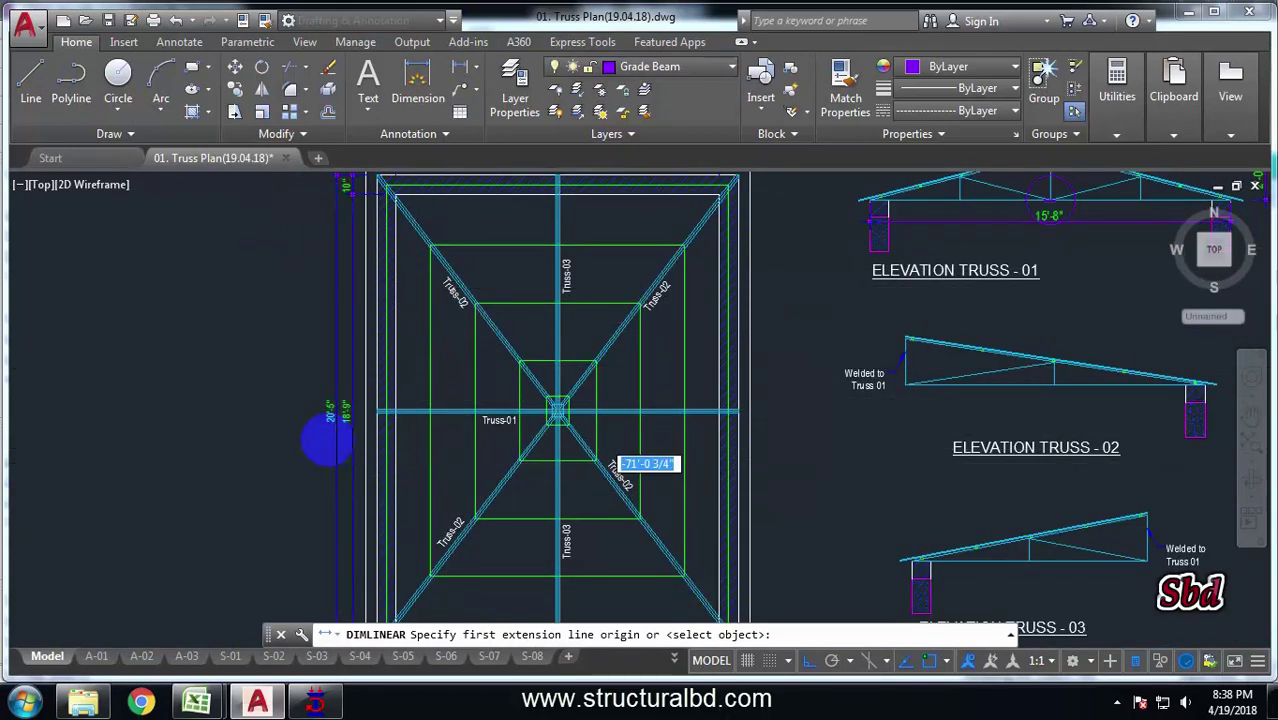
scroll(337, 422, "up", 3)
scroll(310, 330, "down", 4)
scroll(365, 285, "up", 4)
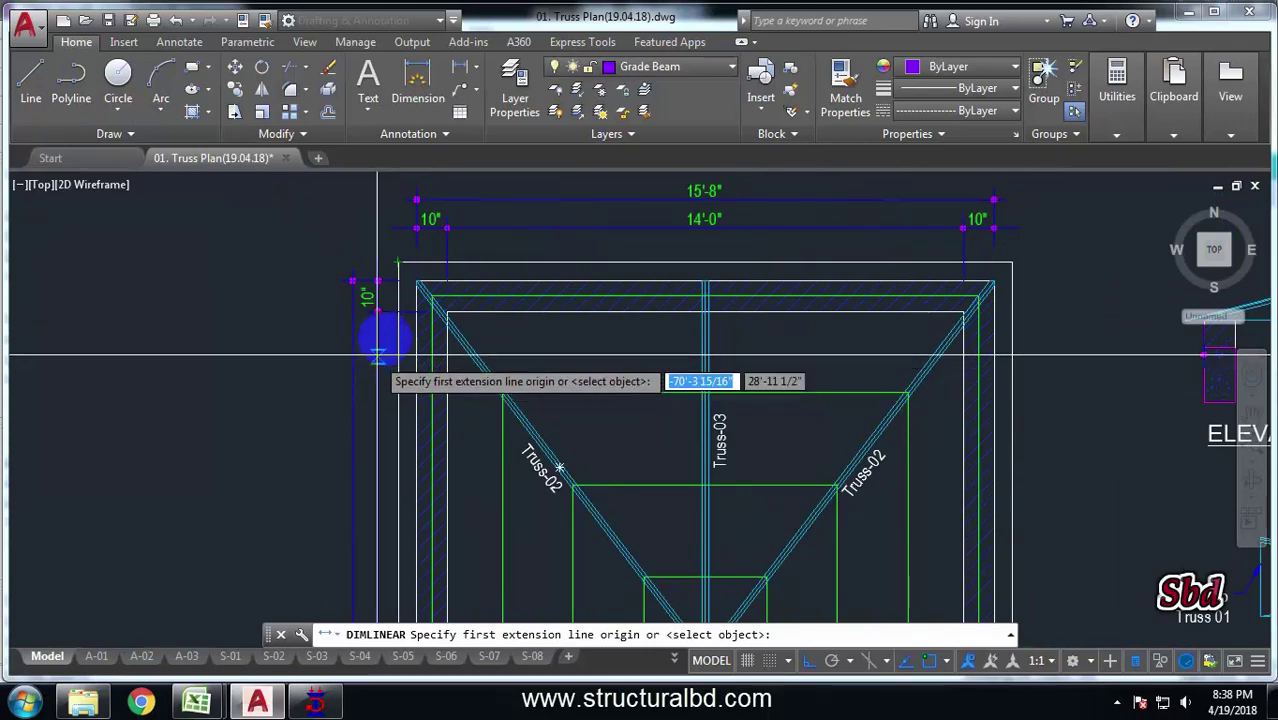
scroll(393, 257, "down", 2)
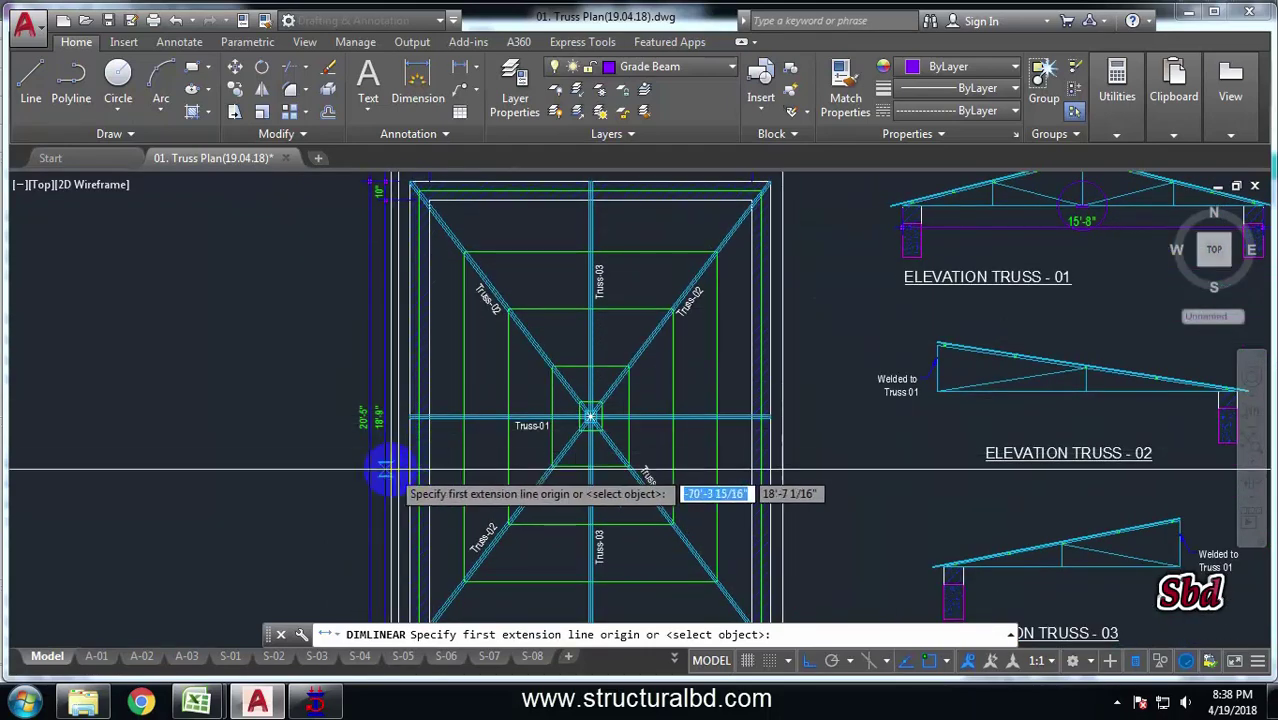
scroll(385, 437, "up", 5)
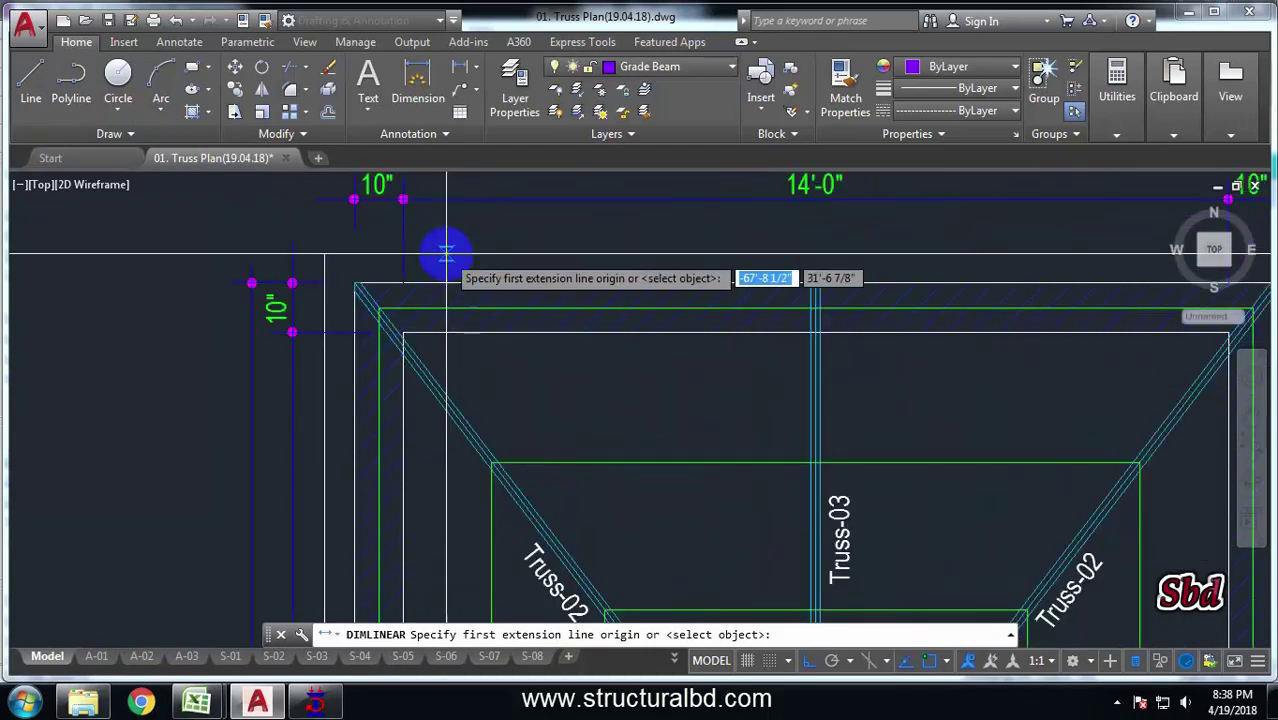
left_click(379, 308)
scroll(380, 314, "up", 3)
key("Escape")
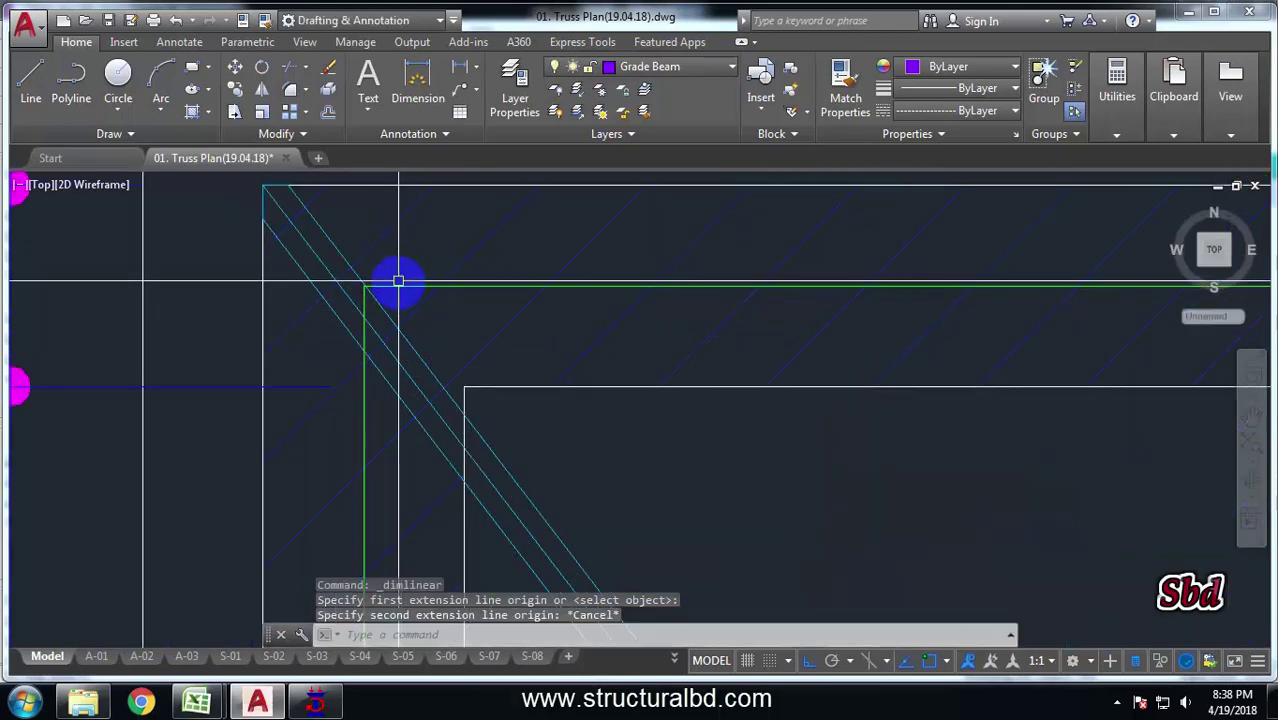
Add a vertical linear dimension between the outermost green purlin rectangle's upper-left and lower-left corners, placed outside the layout plan's existing dimensions.
key("Return")
left_click(354, 314)
scroll(392, 385, "down", 3)
scroll(399, 456, "up", 6)
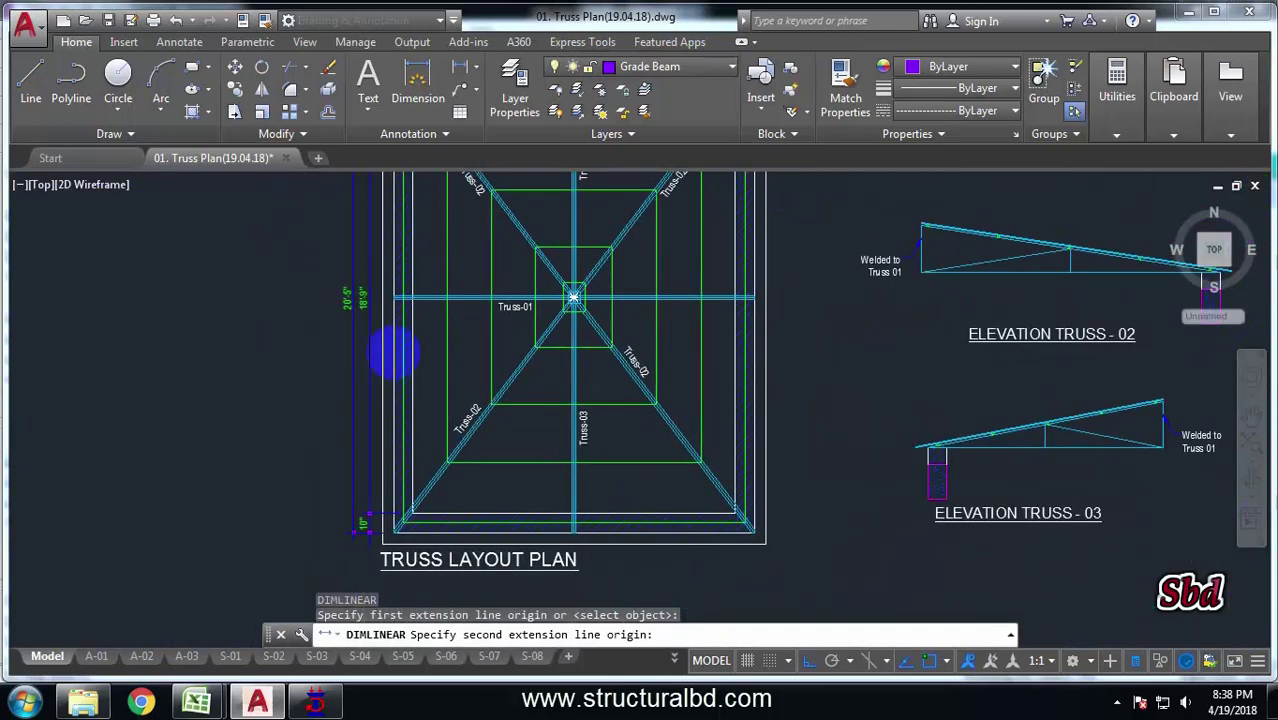
left_click(425, 456)
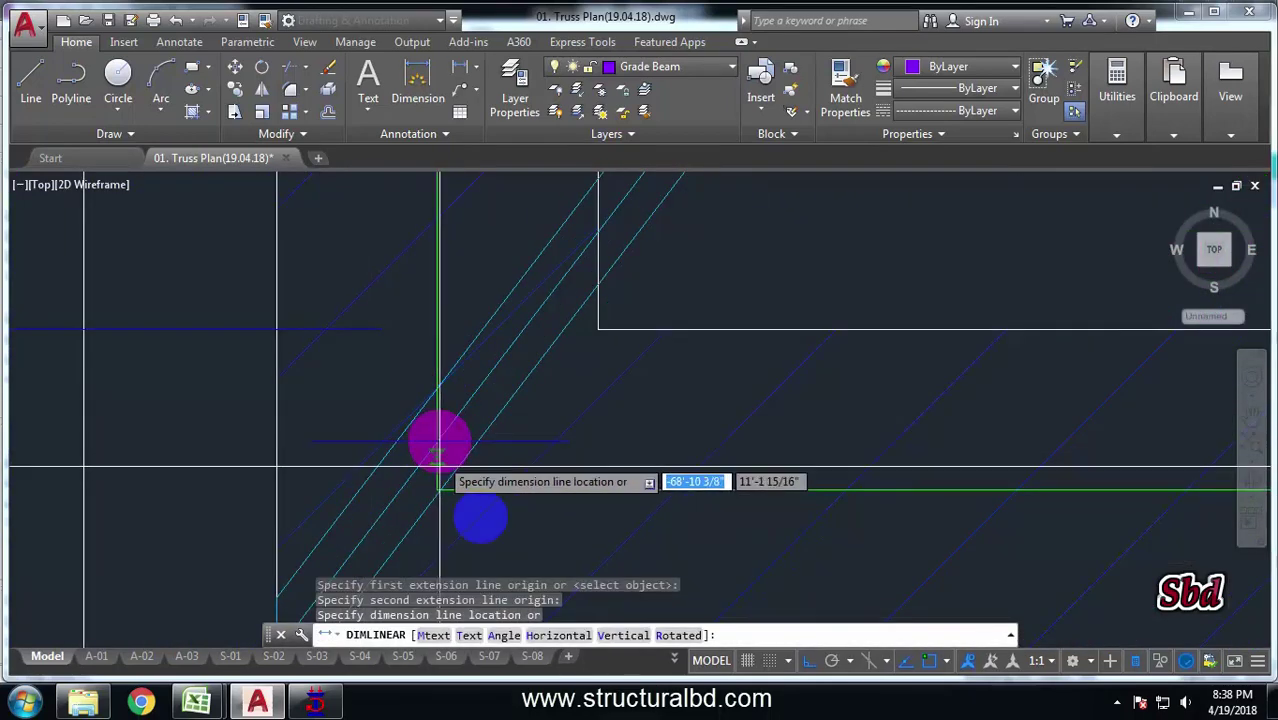
scroll(430, 475, "down", 5)
left_click(362, 380)
scroll(364, 376, "up", 5)
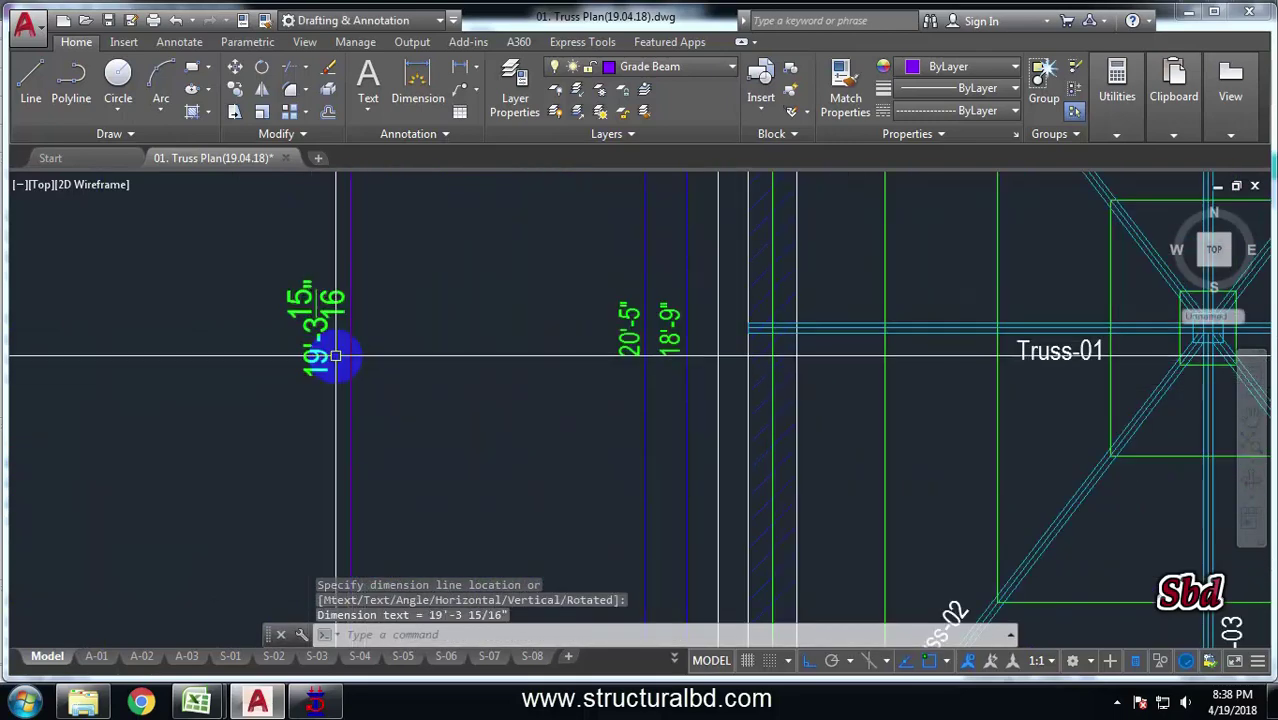
Examine Truss-01 and the new purlin length dimension in the truss layout plan.
scroll(335, 356, "down", 5)
scroll(320, 470, "up", 3)
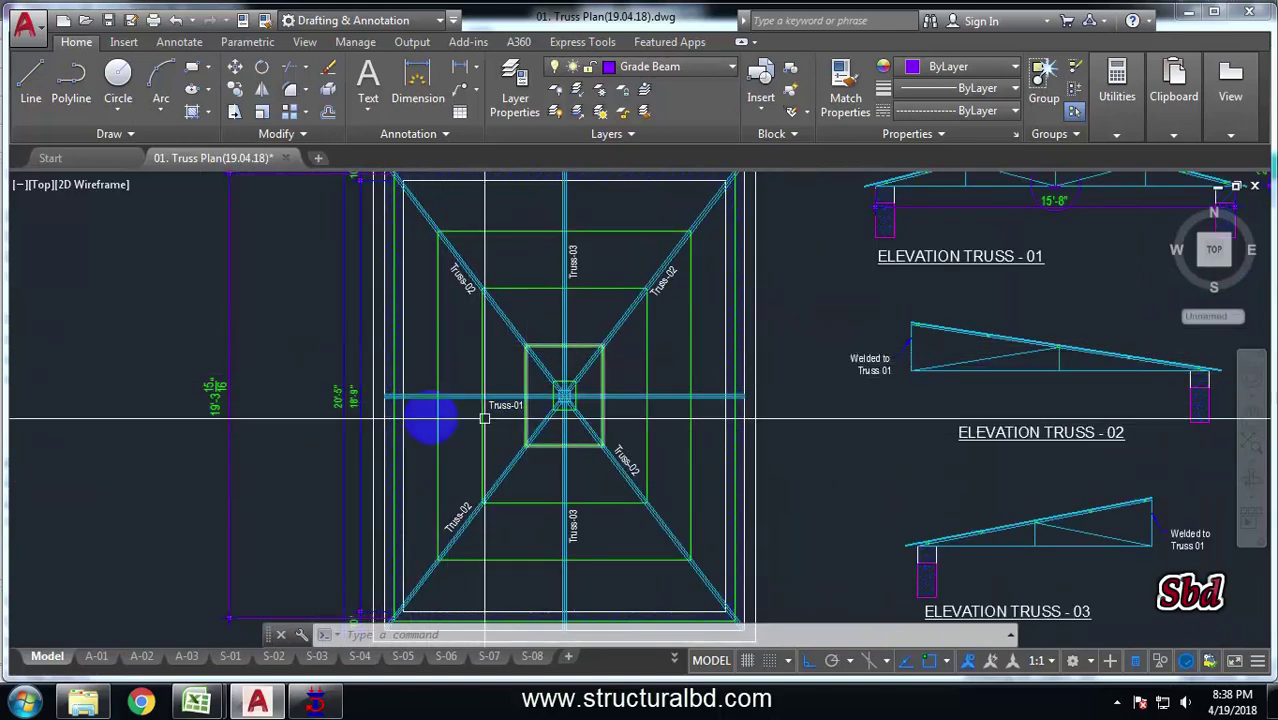
scroll(481, 408, "up", 4)
left_click(468, 397)
scroll(571, 391, "down", 4)
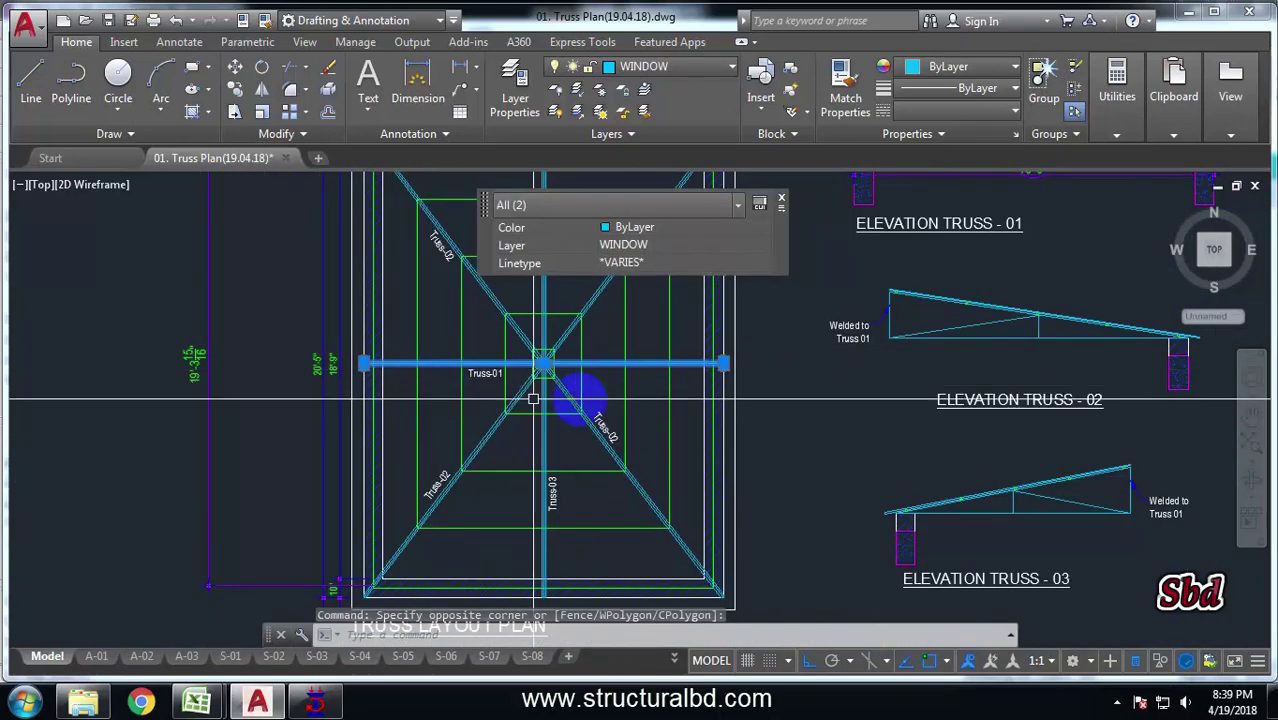
key("Escape")
scroll(434, 374, "up", 3)
scroll(465, 374, "down", 5)
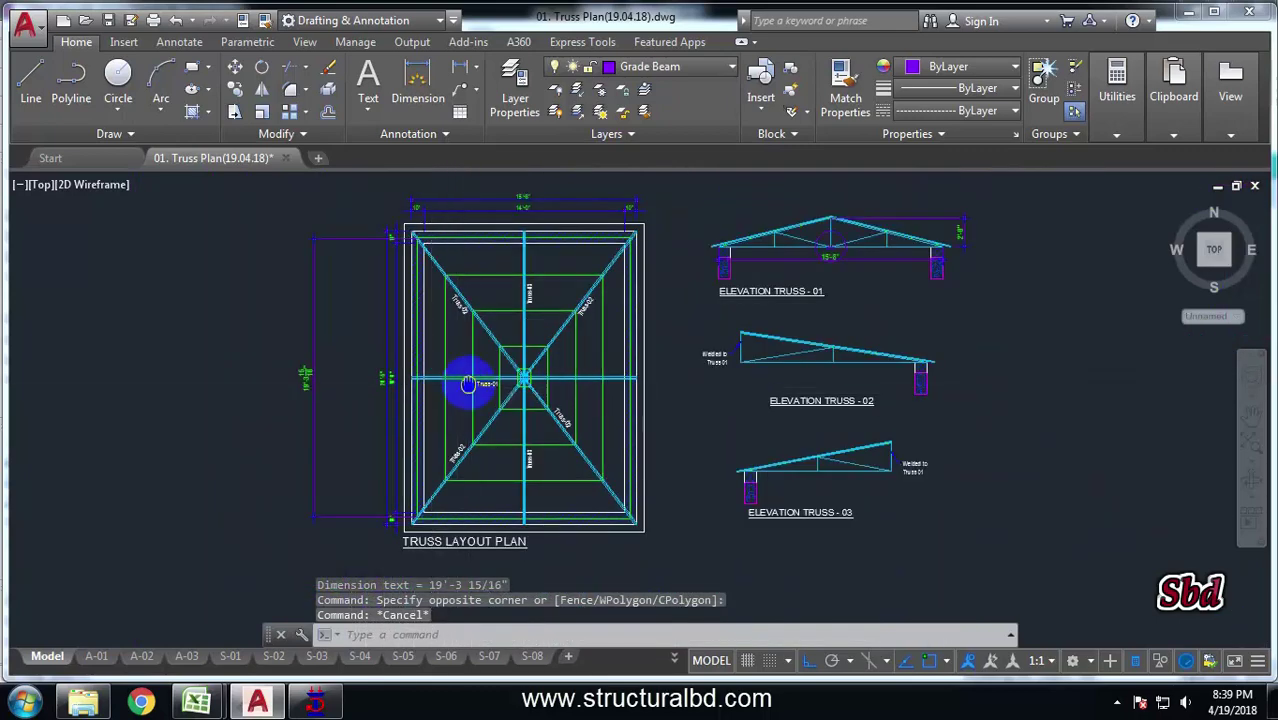
scroll(288, 388, "up", 5)
scroll(385, 405, "up", 1)
scroll(285, 362, "down", 1)
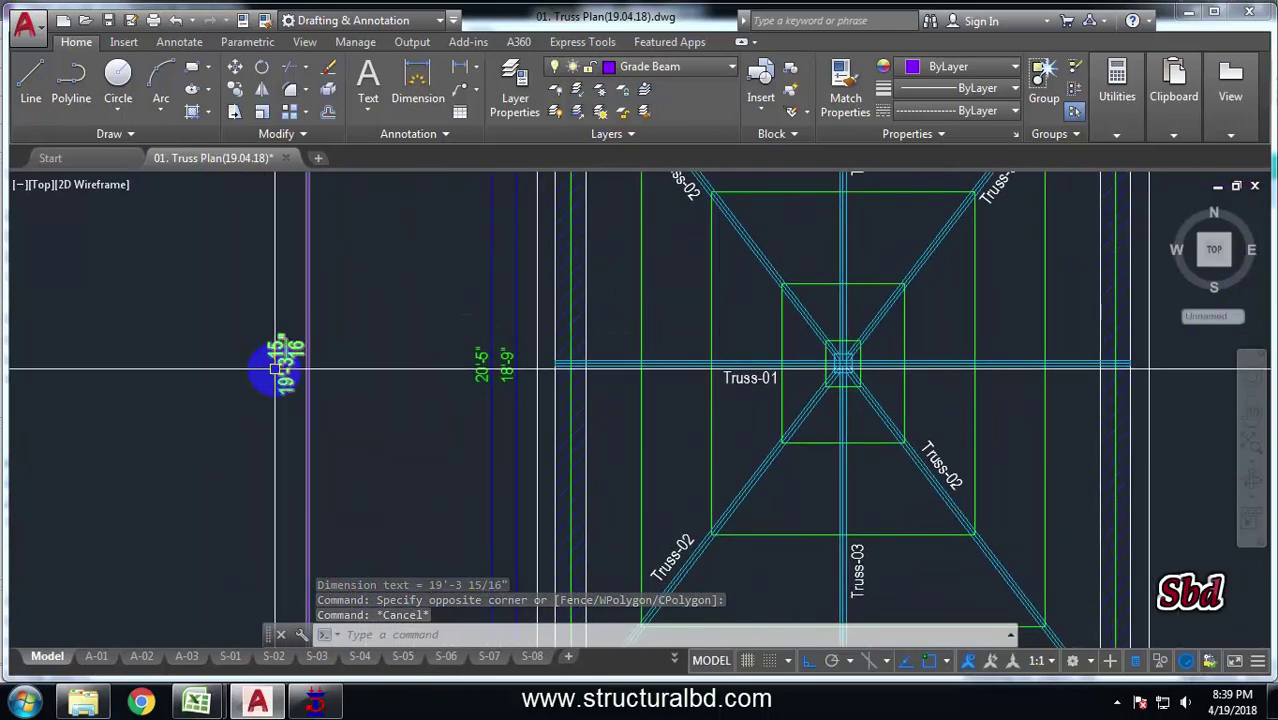
scroll(451, 334, "down", 2)
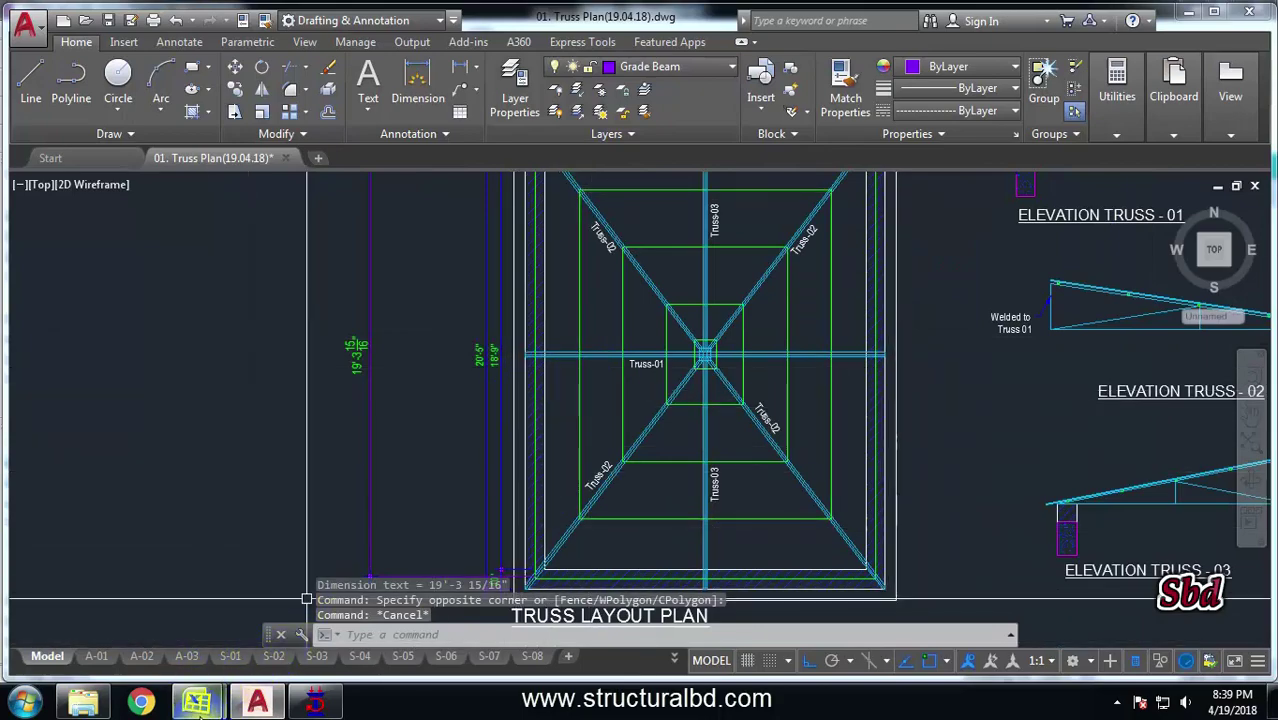
Switch to the Book1 workbook in Excel and start a formula in cell I14.
mouse_move(196, 700)
left_click(121, 605)
left_click(553, 425)
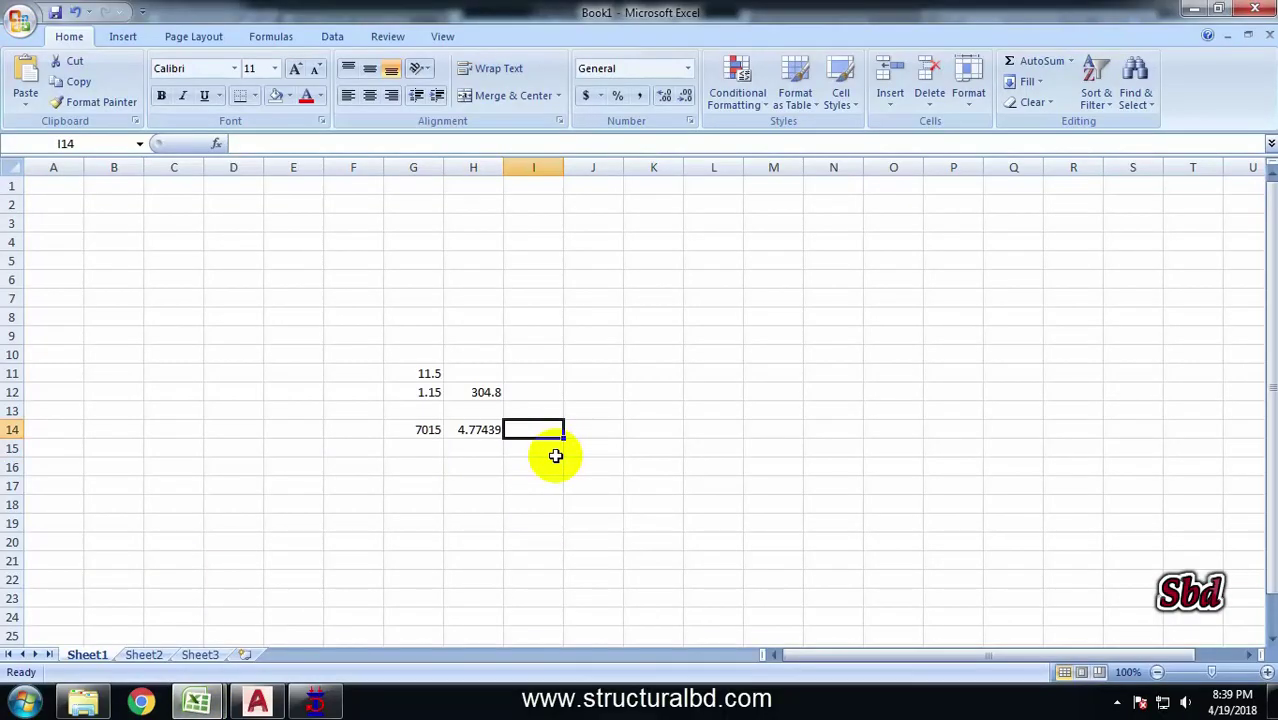
type("=")
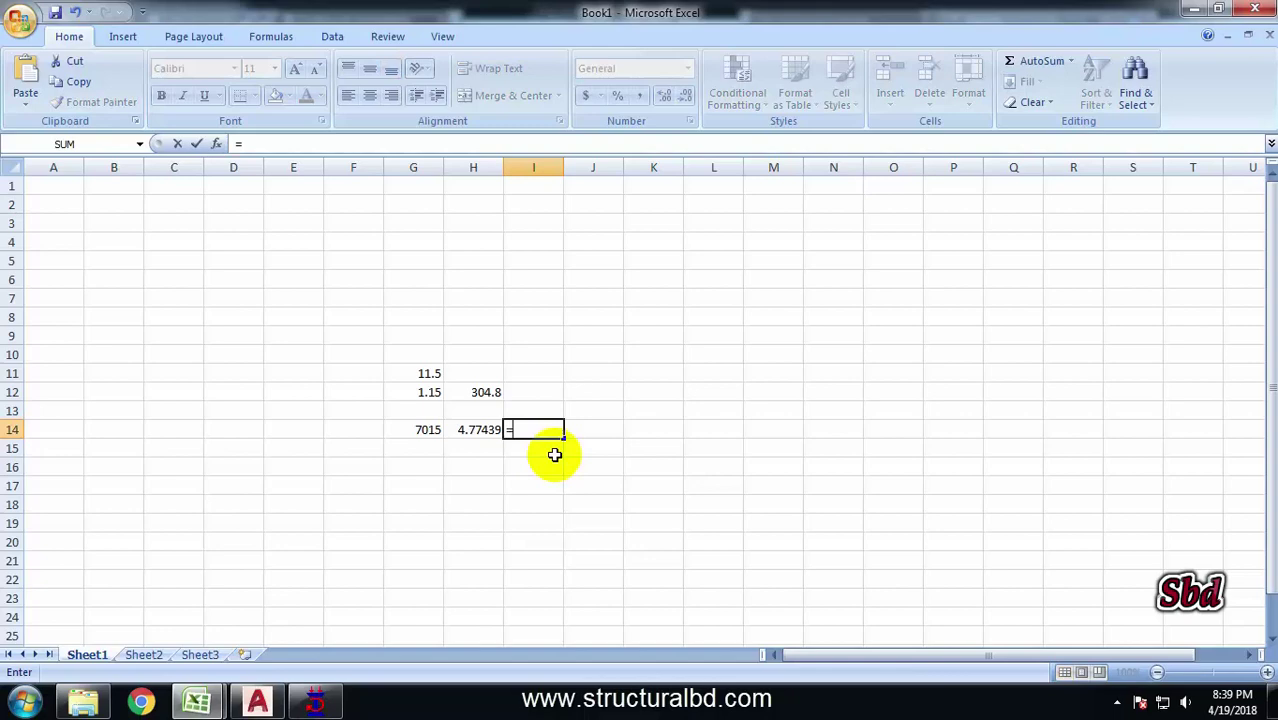
Return to AutoCAD and examine the purlins along the top chords in the Truss-01 elevation.
left_click(257, 700)
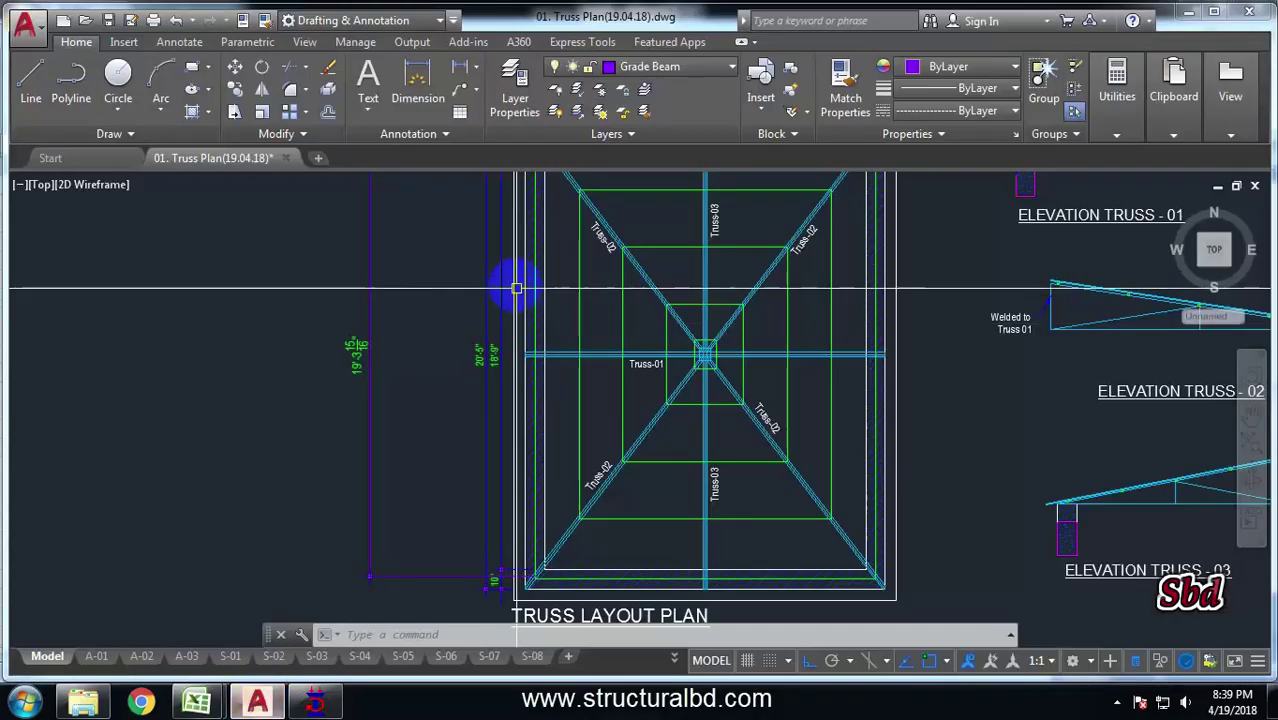
scroll(984, 334, "up", 2)
scroll(736, 362, "up", 2)
scroll(750, 331, "up", 3)
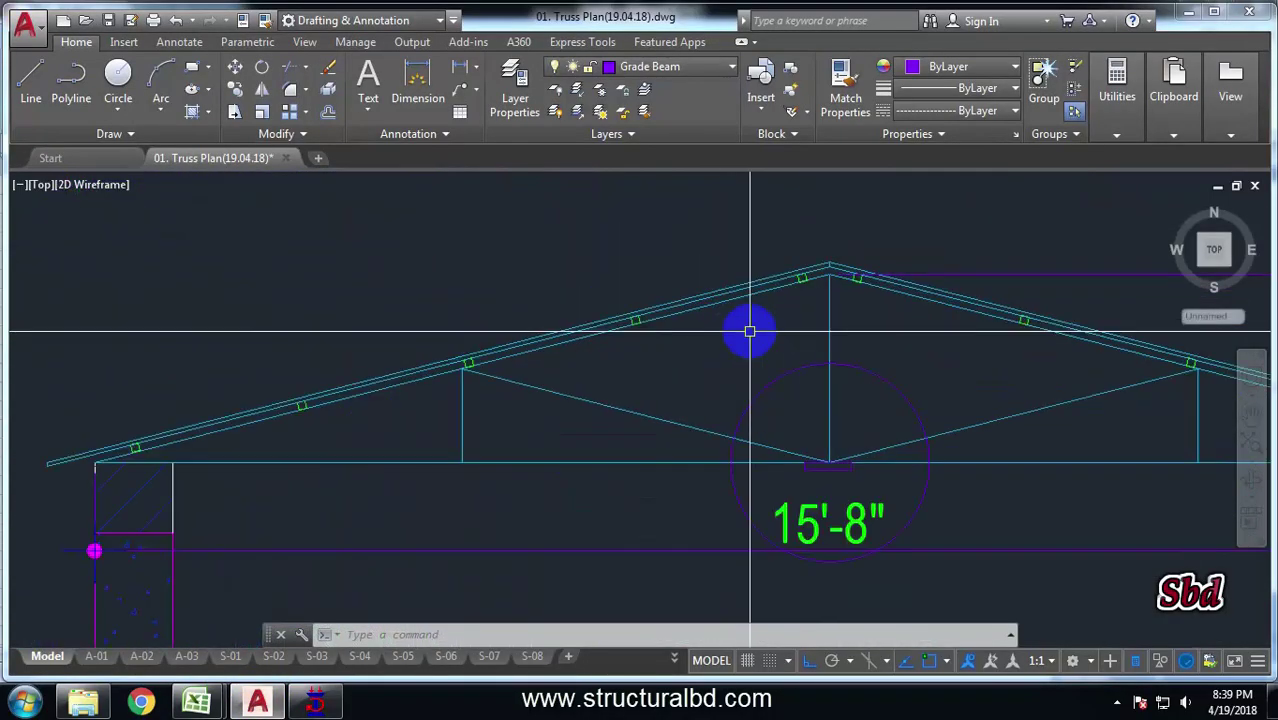
scroll(750, 331, "down", 1)
scroll(725, 277, "down", 1)
scroll(645, 300, "down", 3)
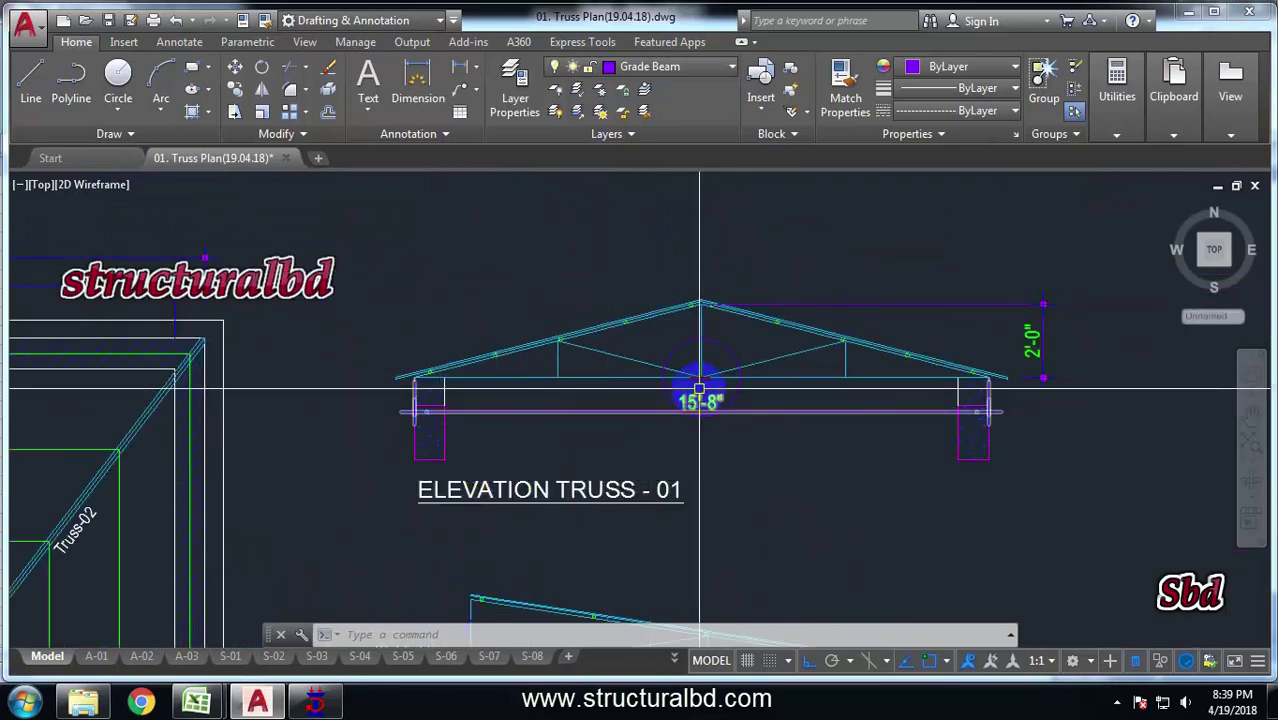
scroll(674, 271, "up", 4)
scroll(672, 276, "down", 1)
scroll(531, 357, "down", 3)
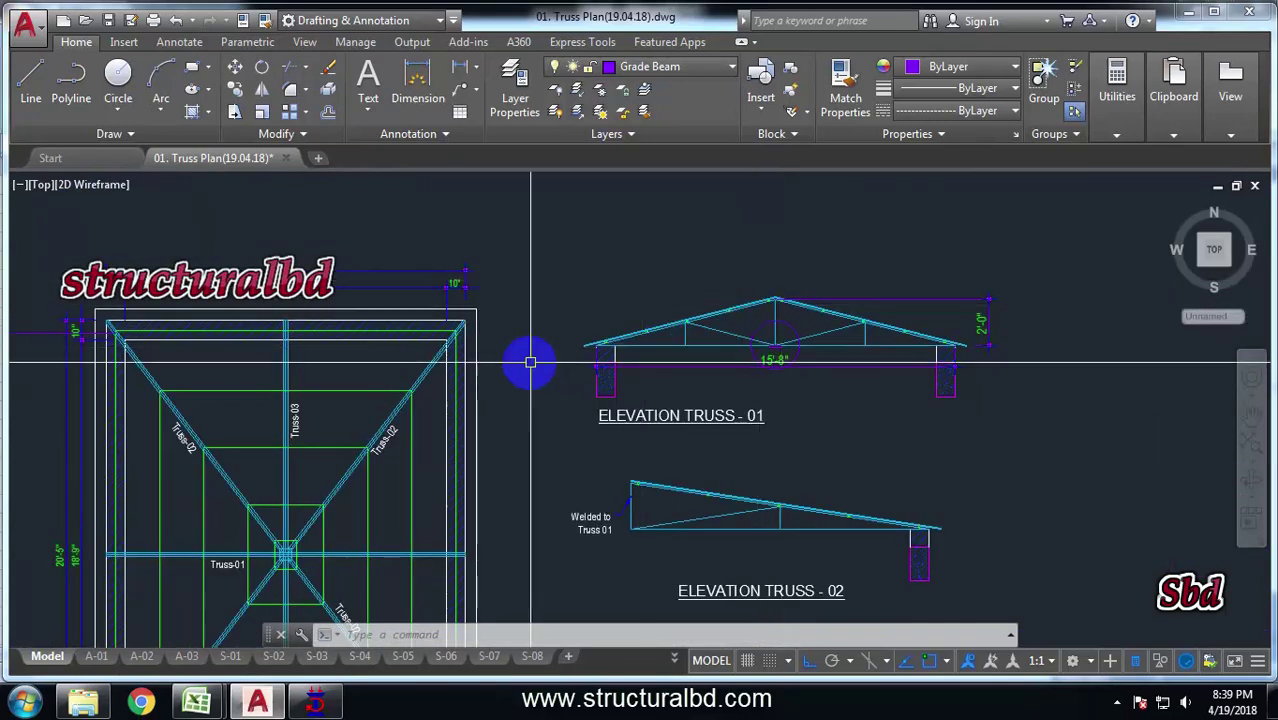
scroll(745, 319, "up", 4)
scroll(899, 271, "down", 1)
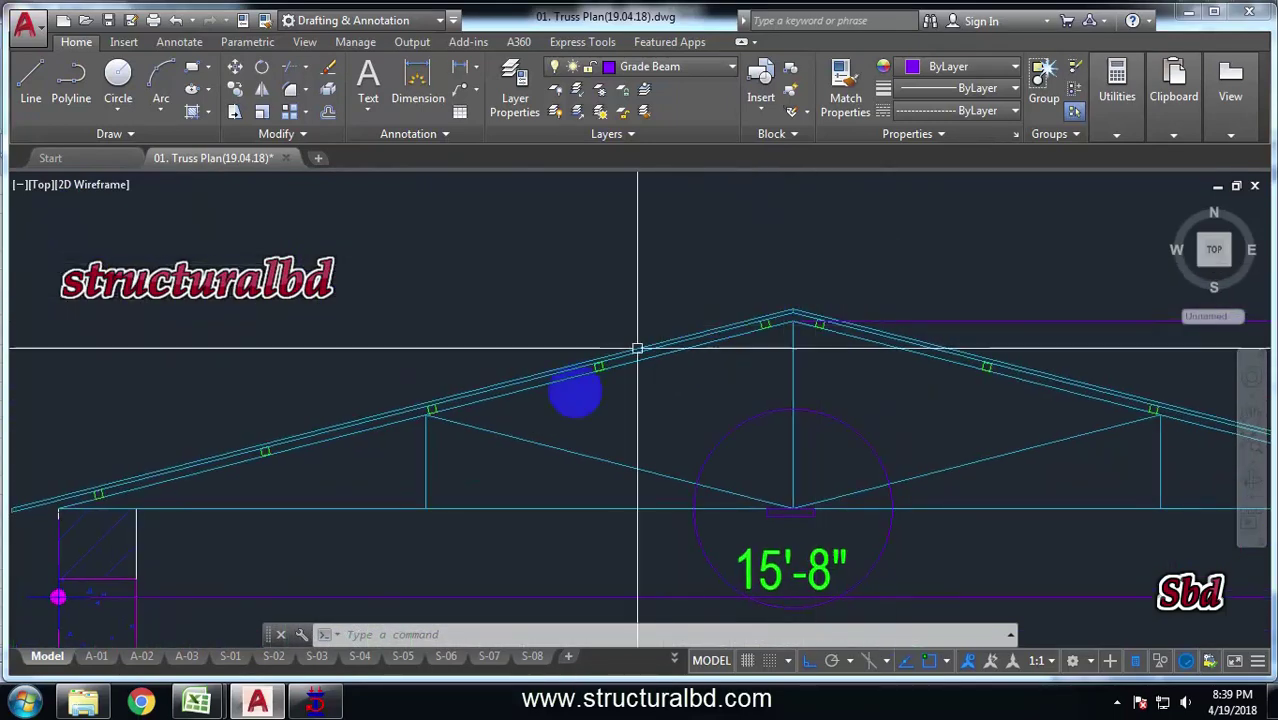
scroll(600, 375, "down", 3)
scroll(690, 360, "up", 4)
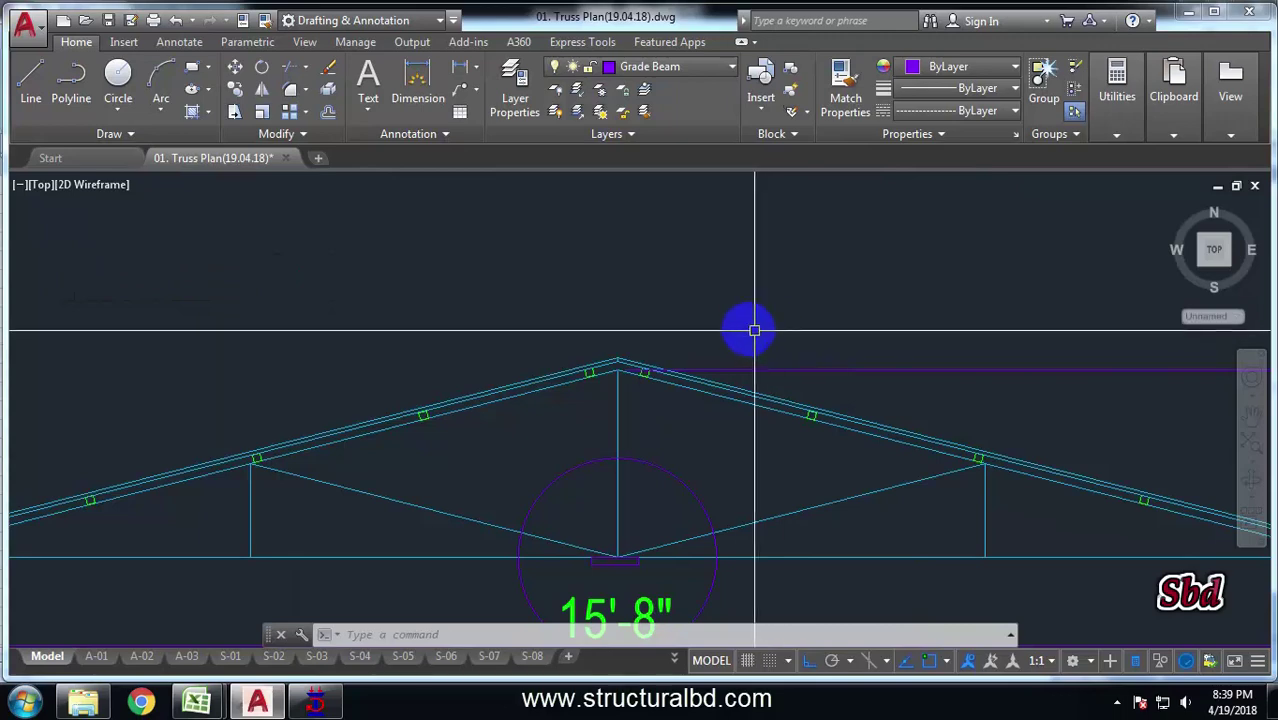
scroll(790, 330, "down", 4)
scroll(652, 355, "up", 5)
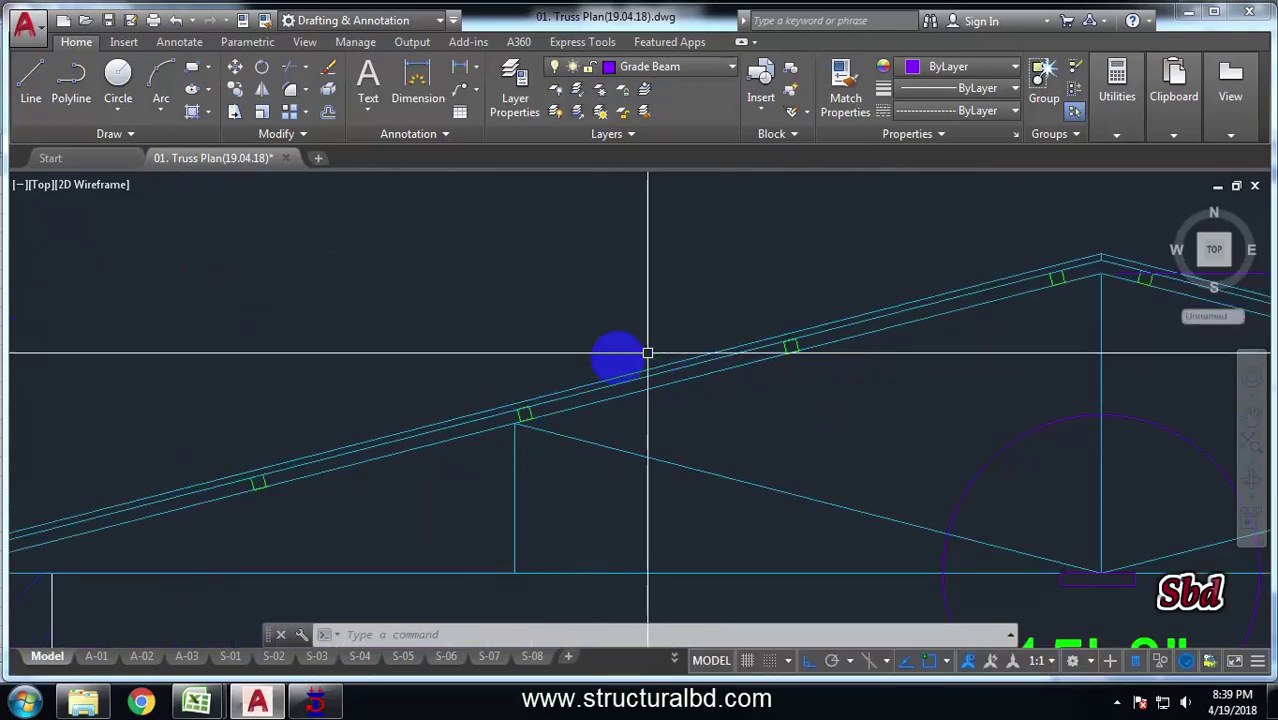
scroll(650, 354, "down", 4)
scroll(682, 346, "up", 5)
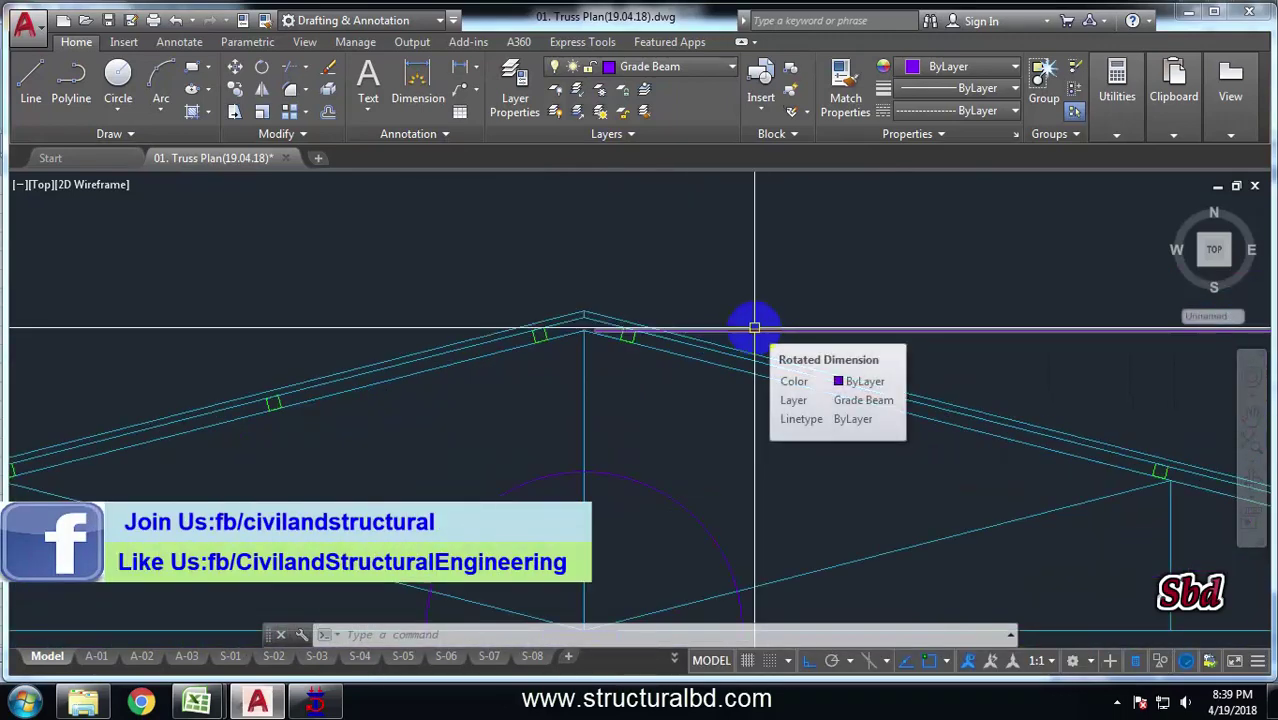
scroll(806, 290, "down", 3)
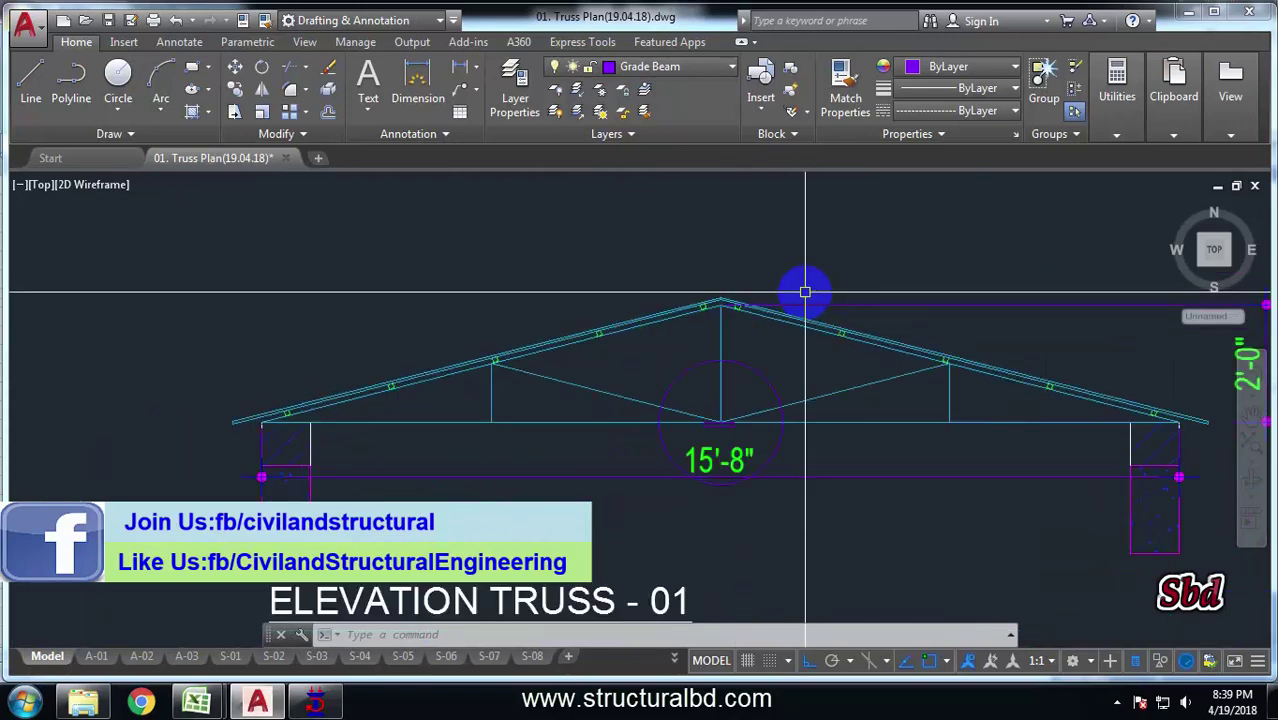
scroll(770, 297, "up", 3)
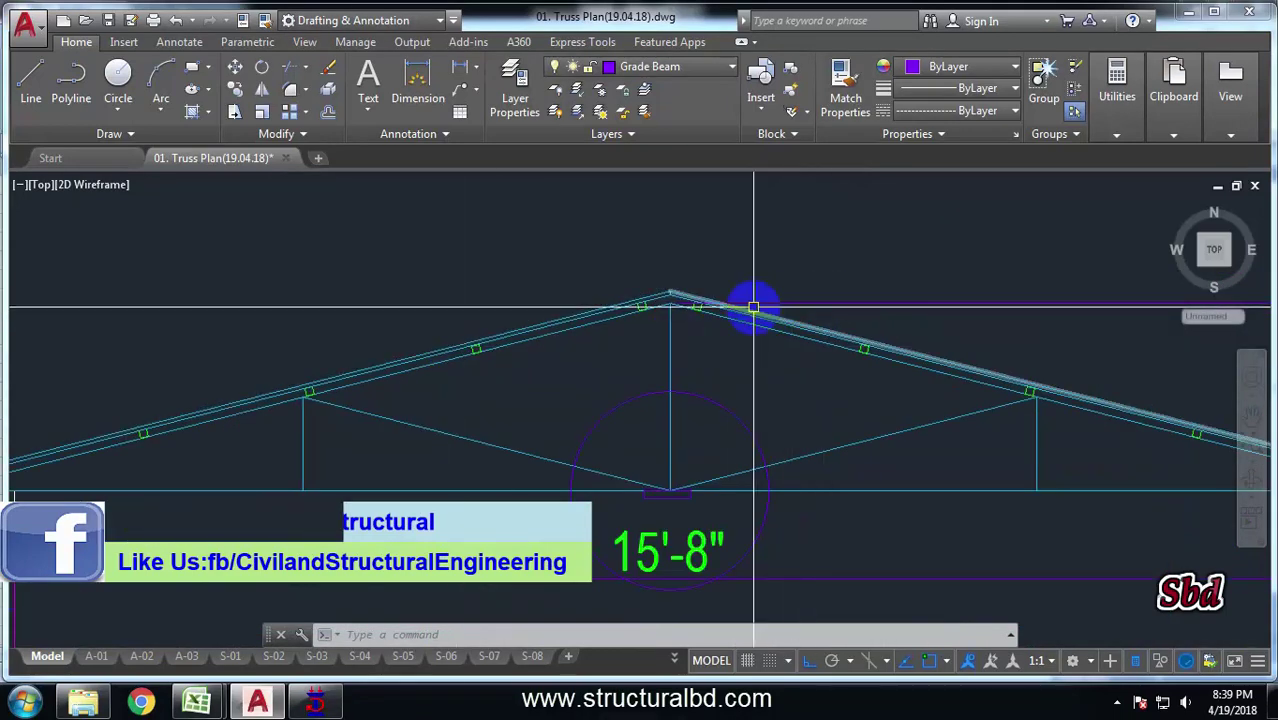
scroll(754, 307, "down", 3)
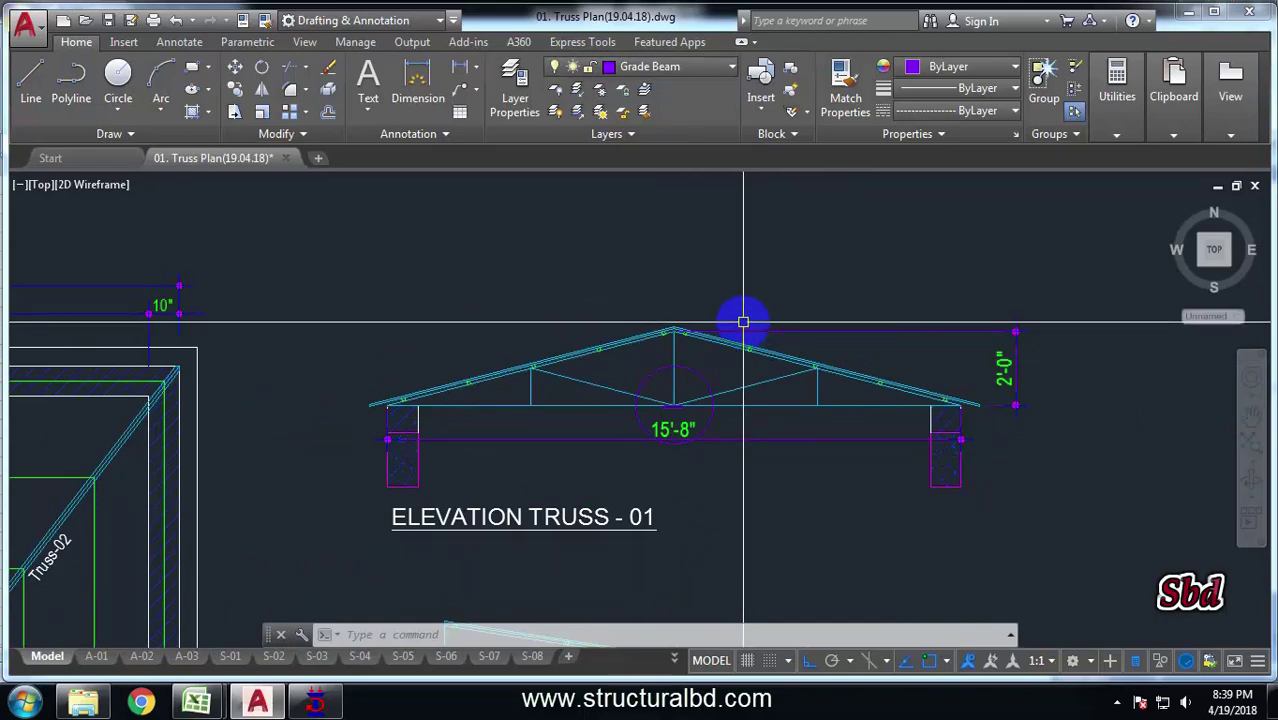
scroll(760, 340, "up", 3)
scroll(715, 335, "down", 3)
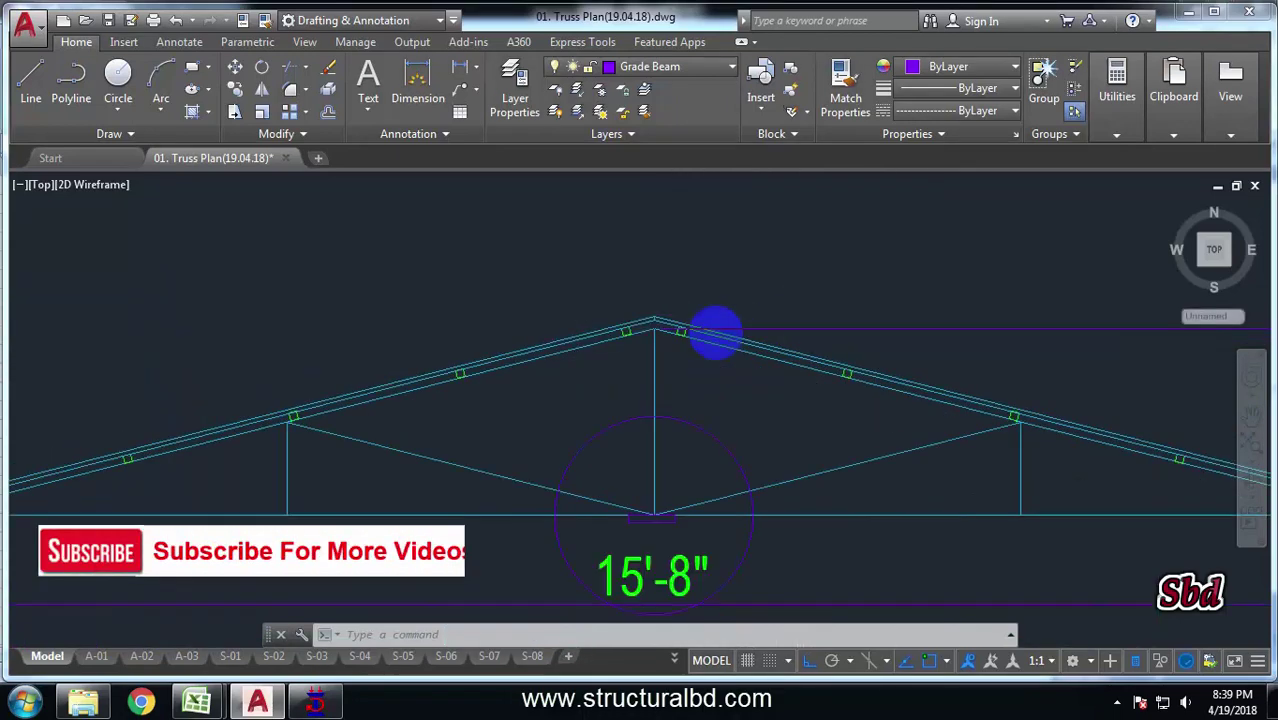
scroll(600, 365, "down", 5)
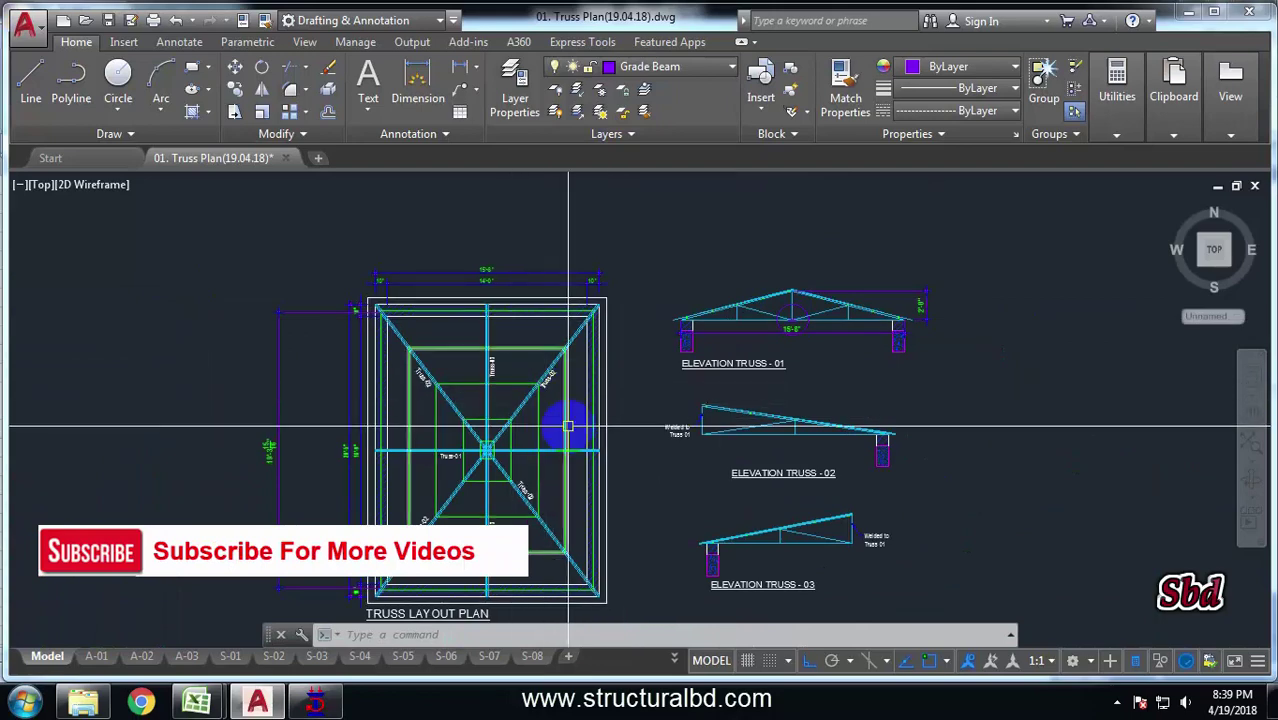
Examine the purlin layout in the truss layout plan against the Truss-01 elevation.
scroll(510, 400, "up", 5)
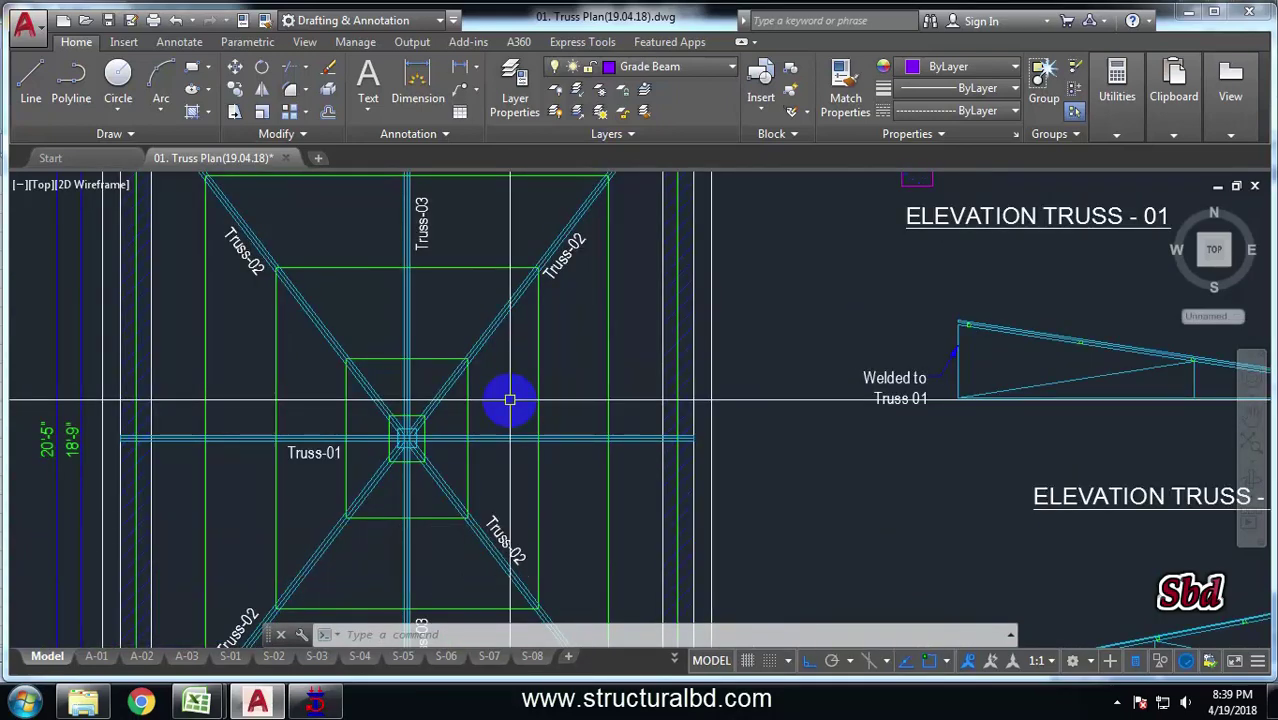
scroll(510, 400, "down", 5)
scroll(668, 294, "up", 5)
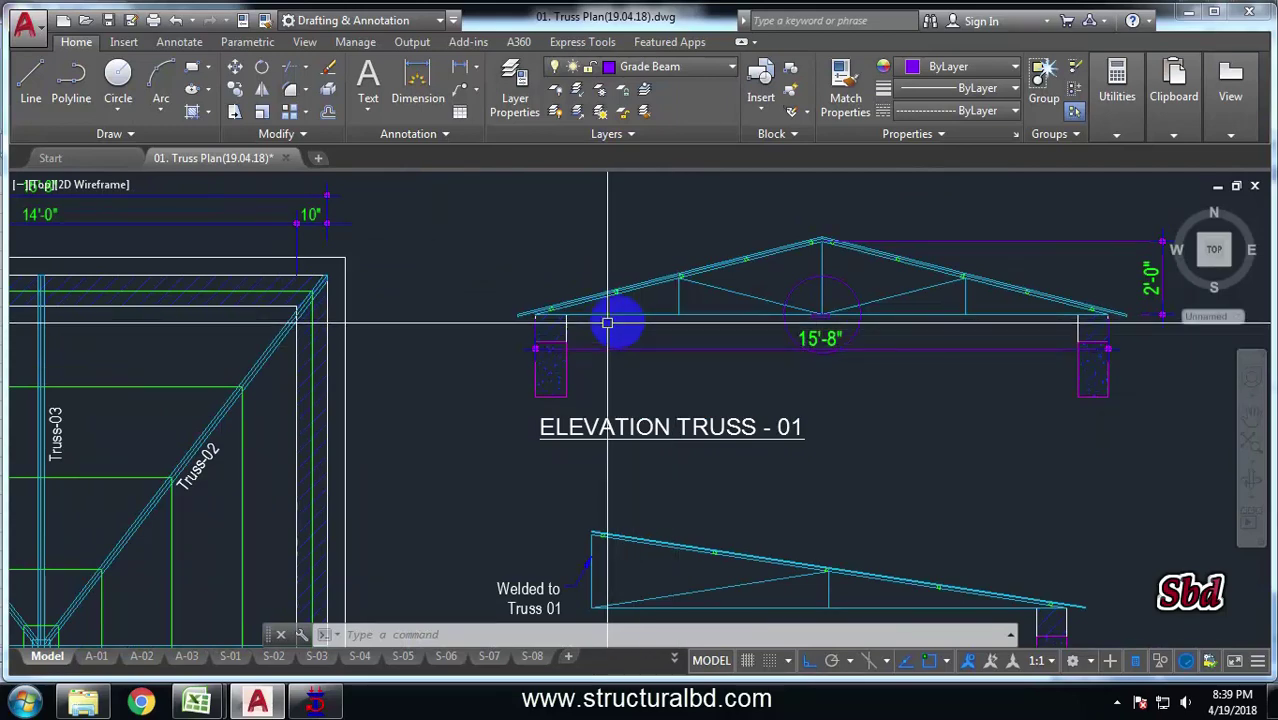
scroll(625, 340, "down", 3)
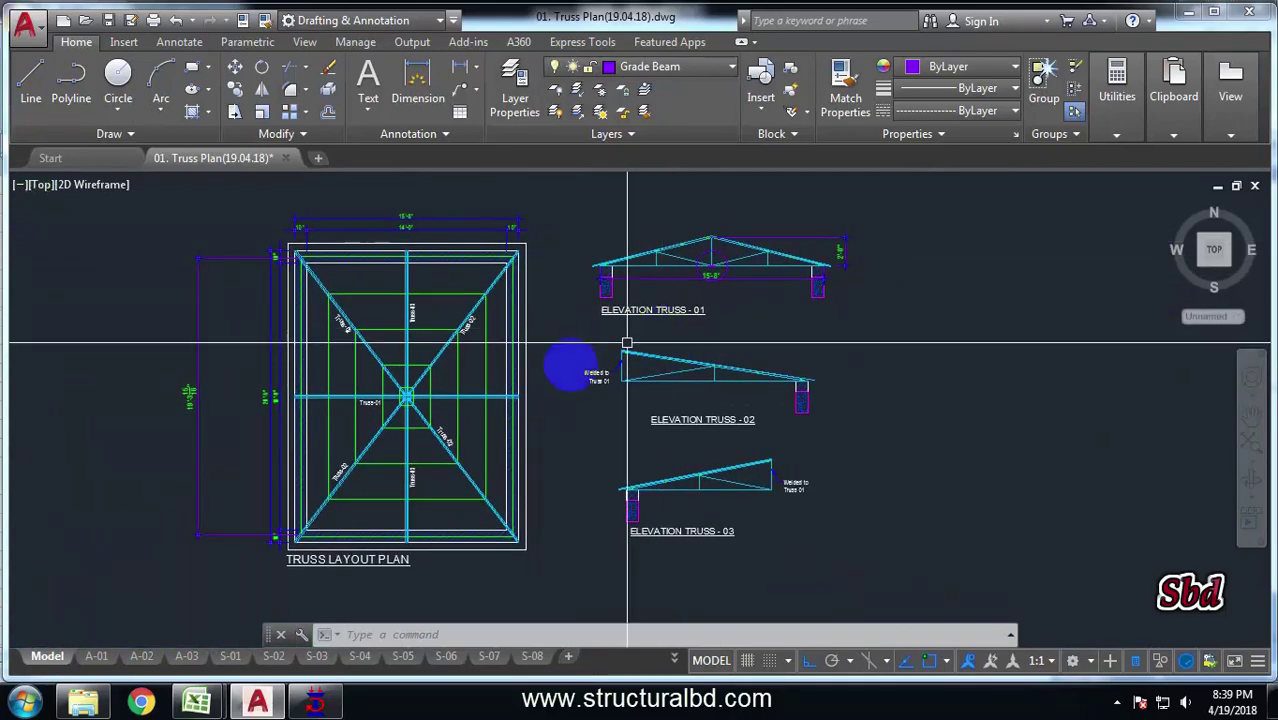
scroll(700, 265, "down", 2)
scroll(627, 286, "up", 3)
scroll(627, 286, "up", 4)
scroll(330, 385, "down", 5)
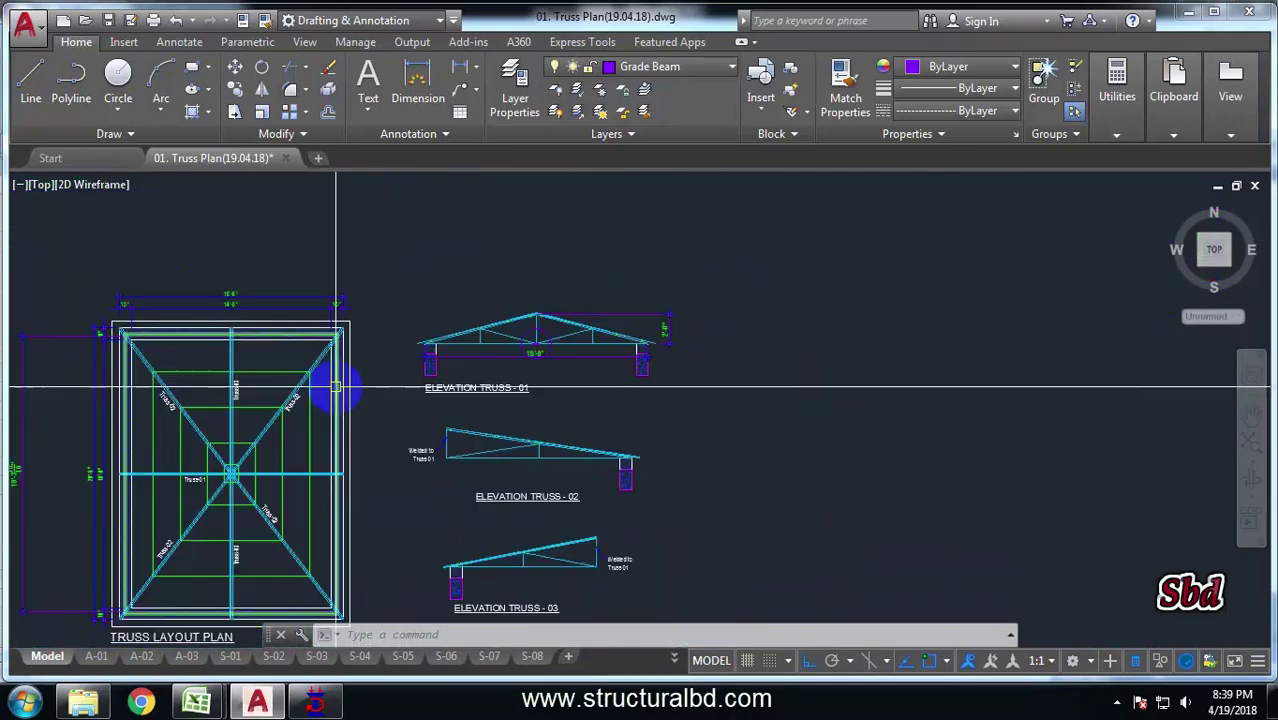
scroll(312, 380, "up", 5)
scroll(736, 285, "down", 4)
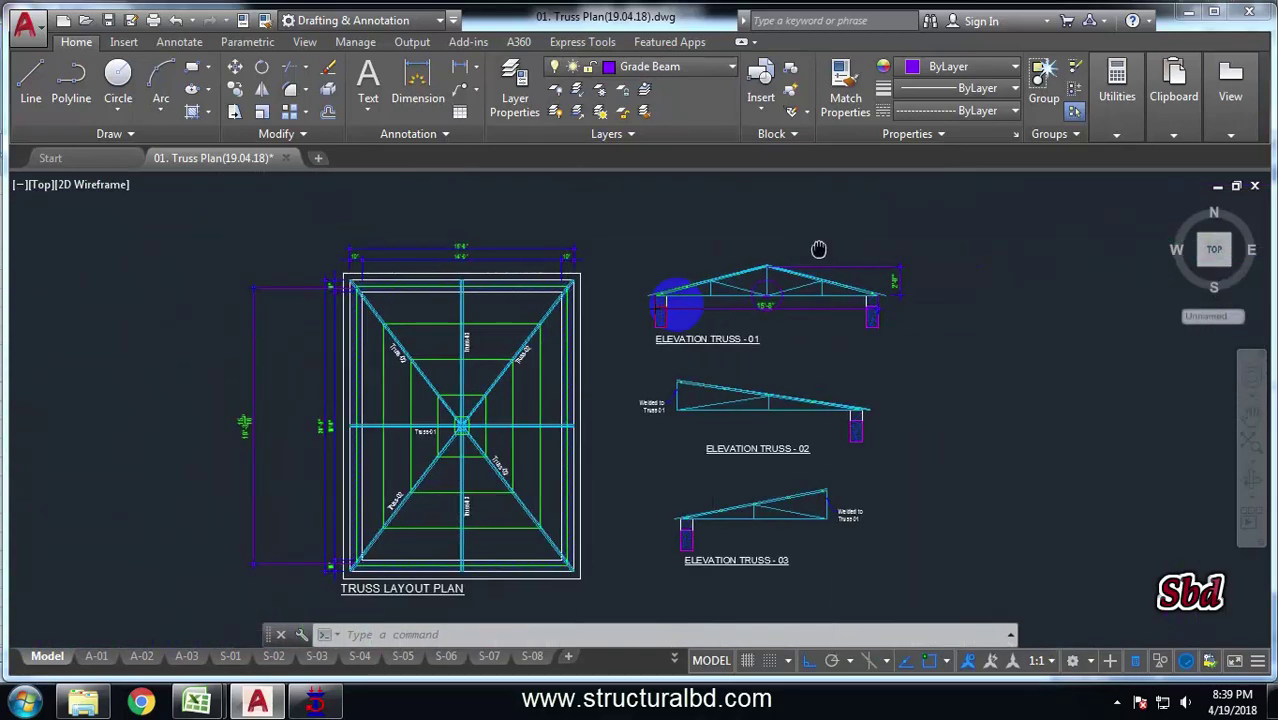
Examine the purlin positions along both sloping top chords of the Truss-01 elevation.
scroll(676, 300, "up", 5)
scroll(478, 379, "up", 4)
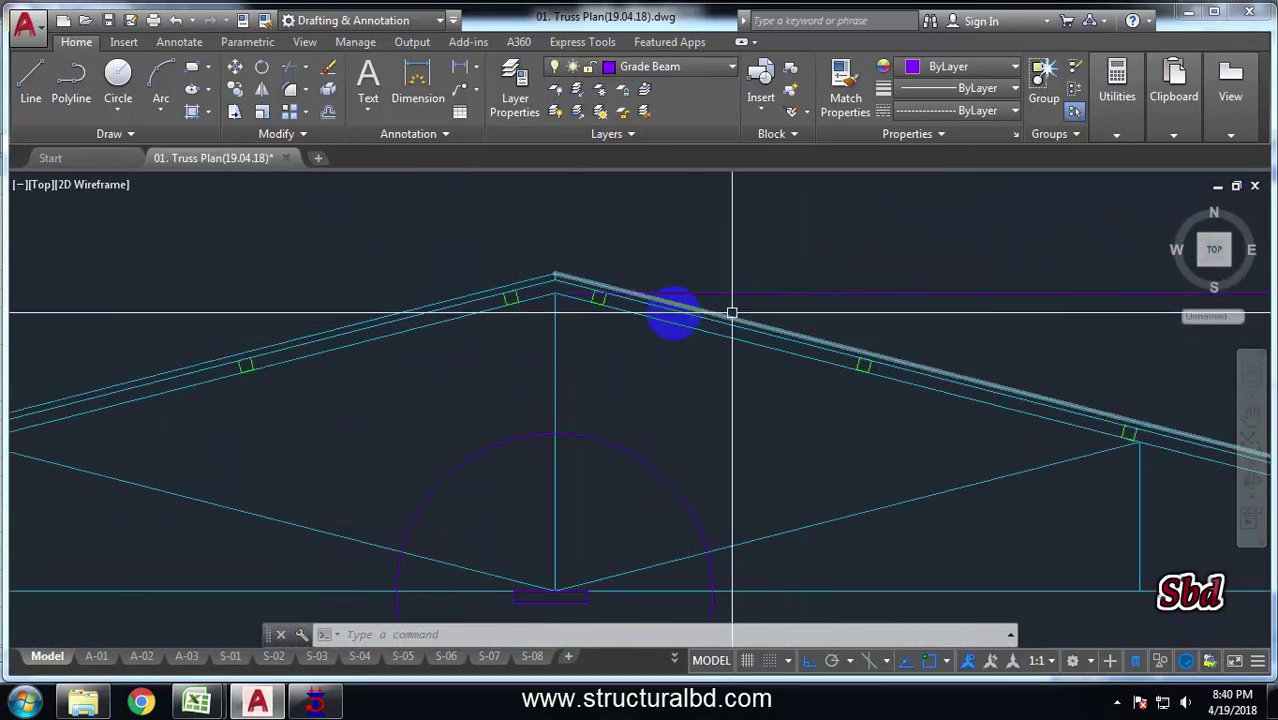
scroll(508, 300, "down", 4)
left_click_drag(682, 370, 585, 320)
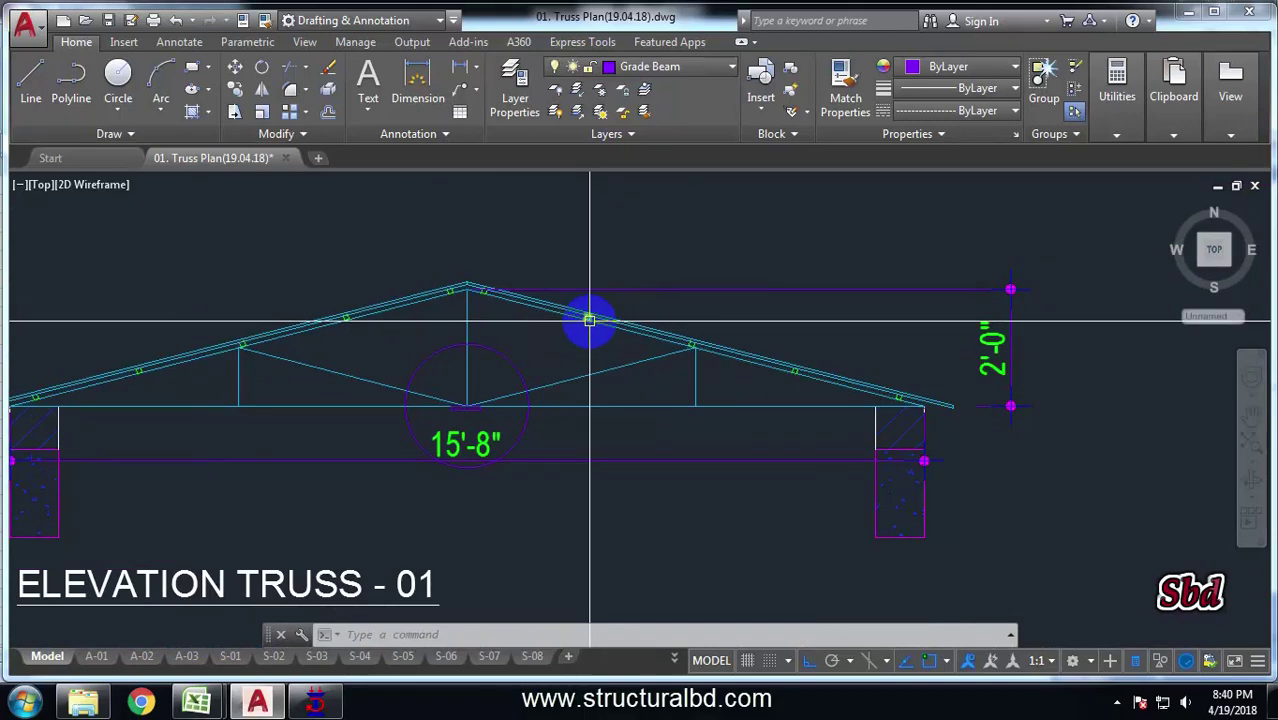
scroll(633, 328, "up", 3)
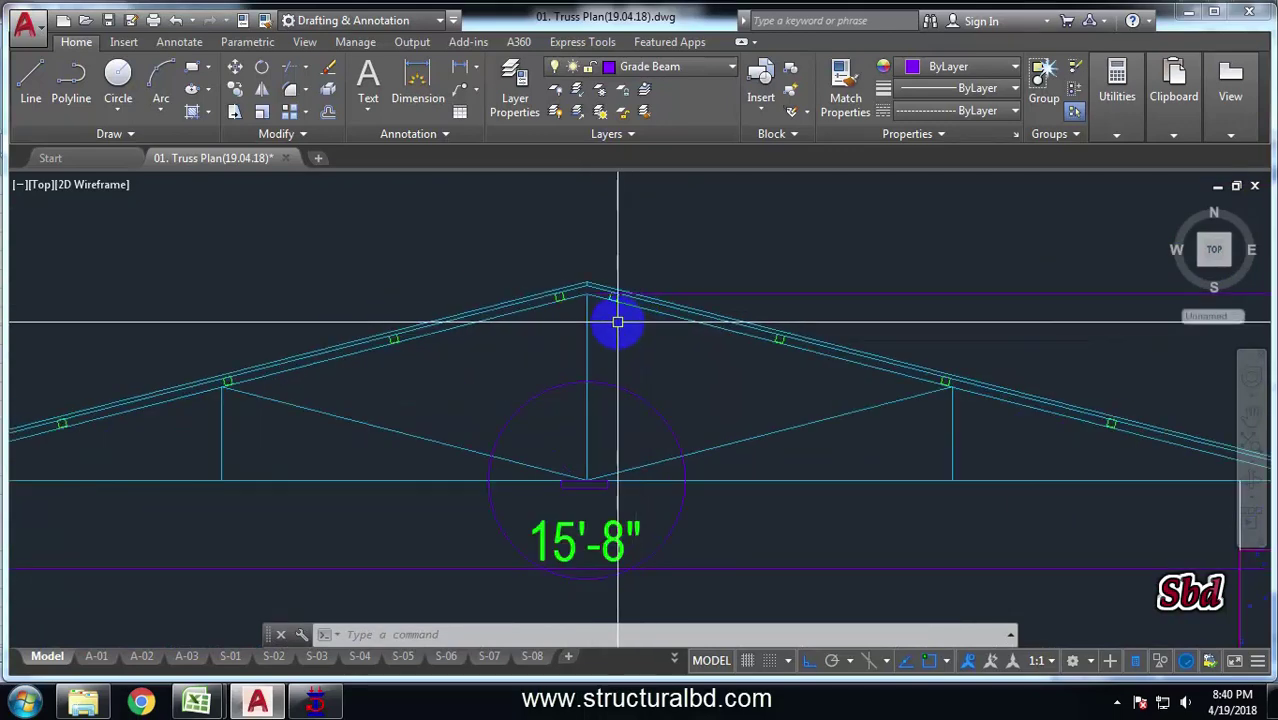
scroll(605, 272, "down", 4)
scroll(850, 348, "up", 5)
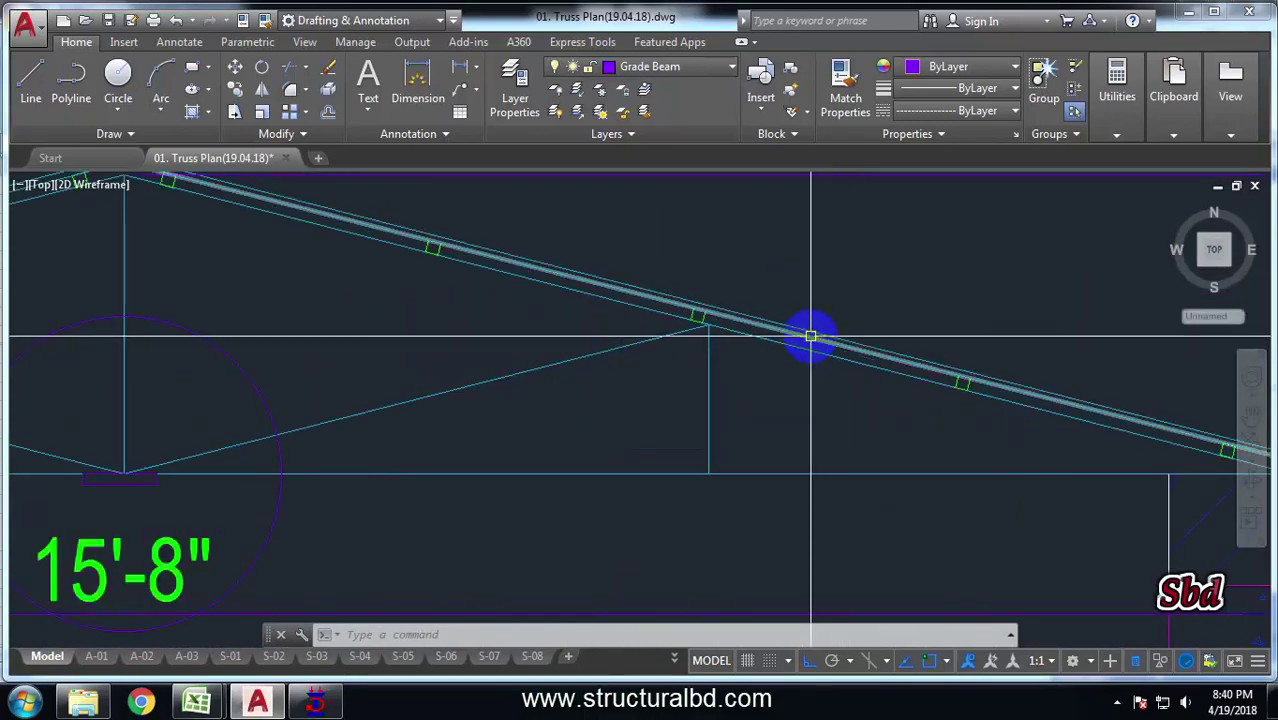
scroll(813, 337, "down", 5)
scroll(765, 351, "up", 4)
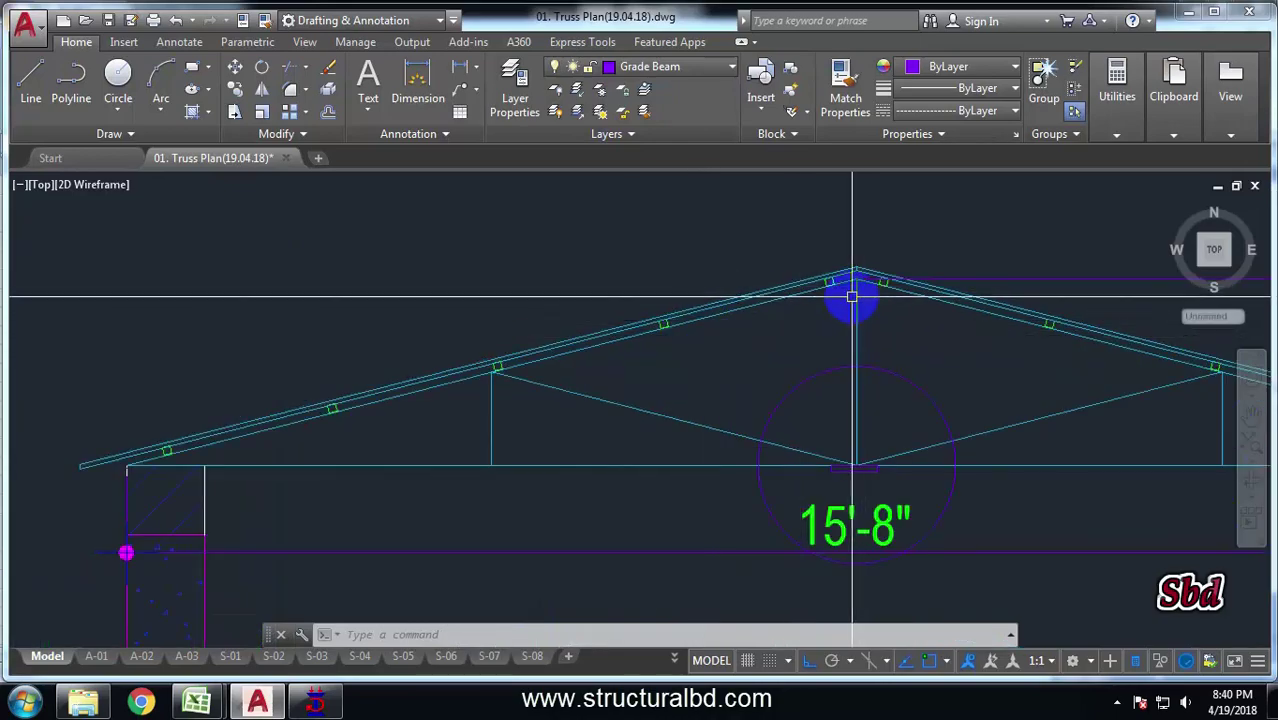
scroll(824, 285, "down", 4)
Switch to the Book1 workbook in Excel and enter =5.5*10 in cell I14 and =12.5*10 in cell I15.
mouse_move(199, 703)
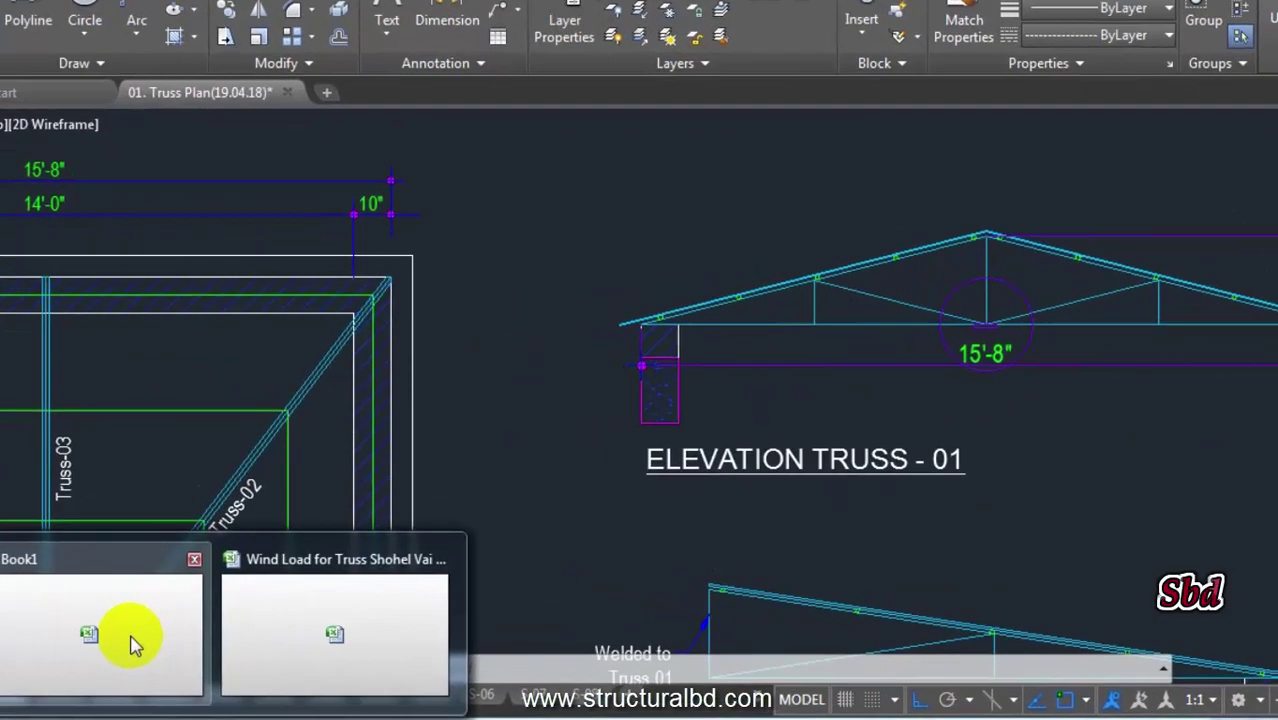
left_click(194, 599)
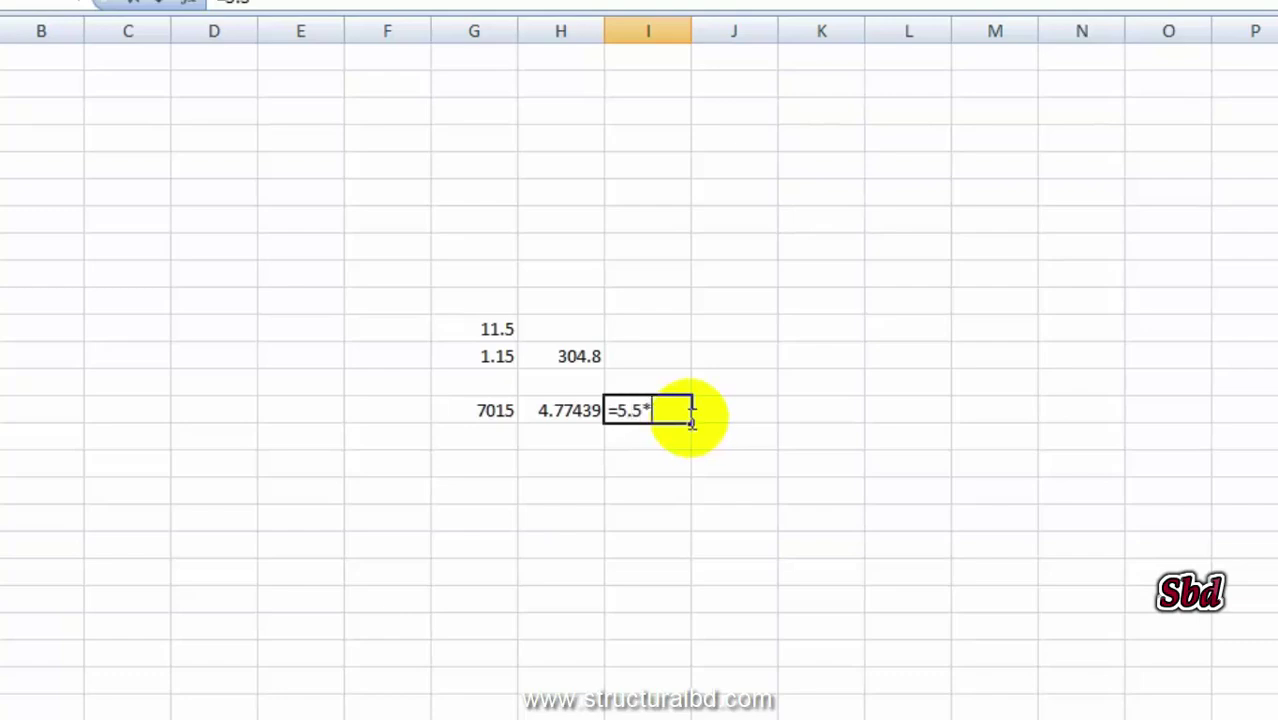
key("Return")
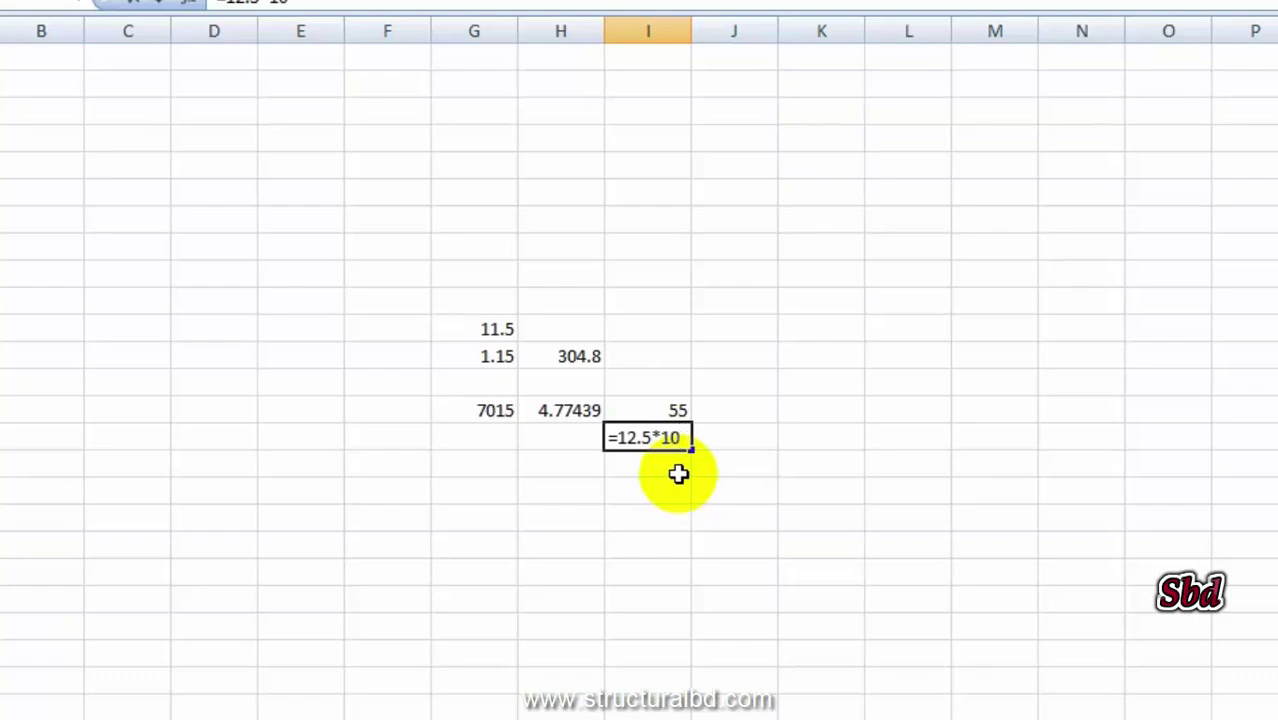
key("Return")
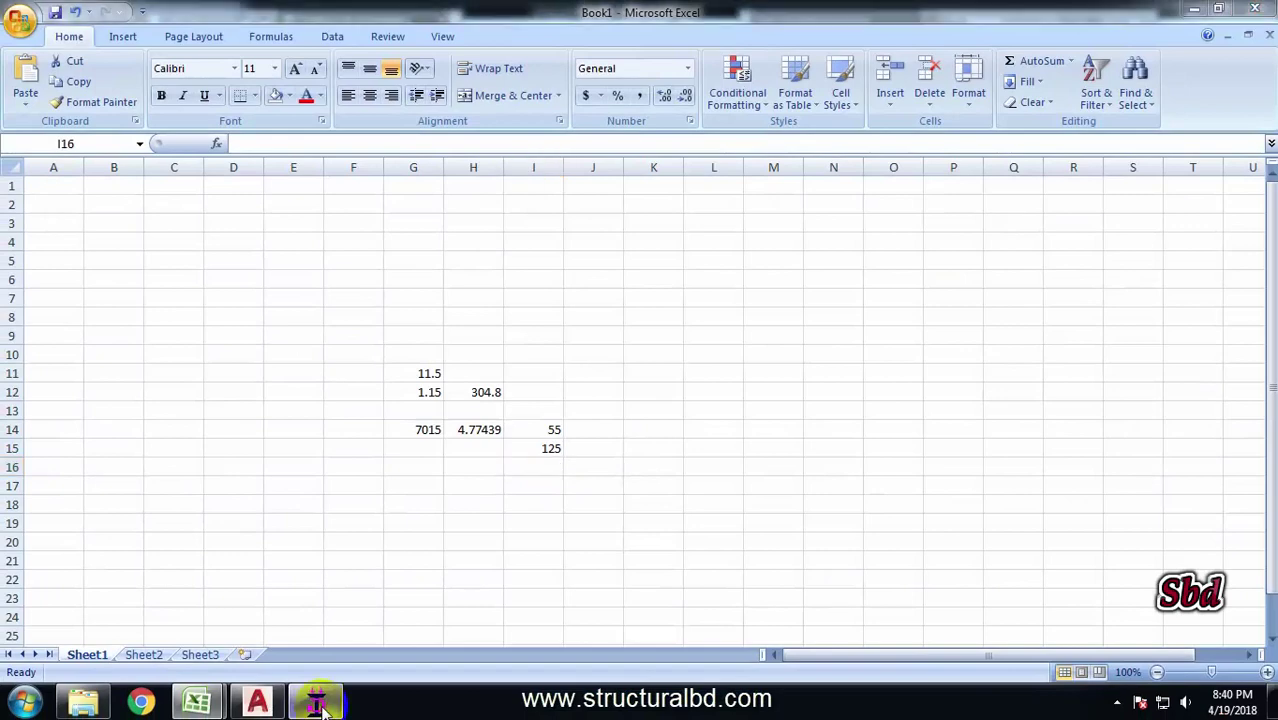
Switch to STAAD.Pro, accept the auto-save request and set the Desktop as the save location.
left_click(318, 703)
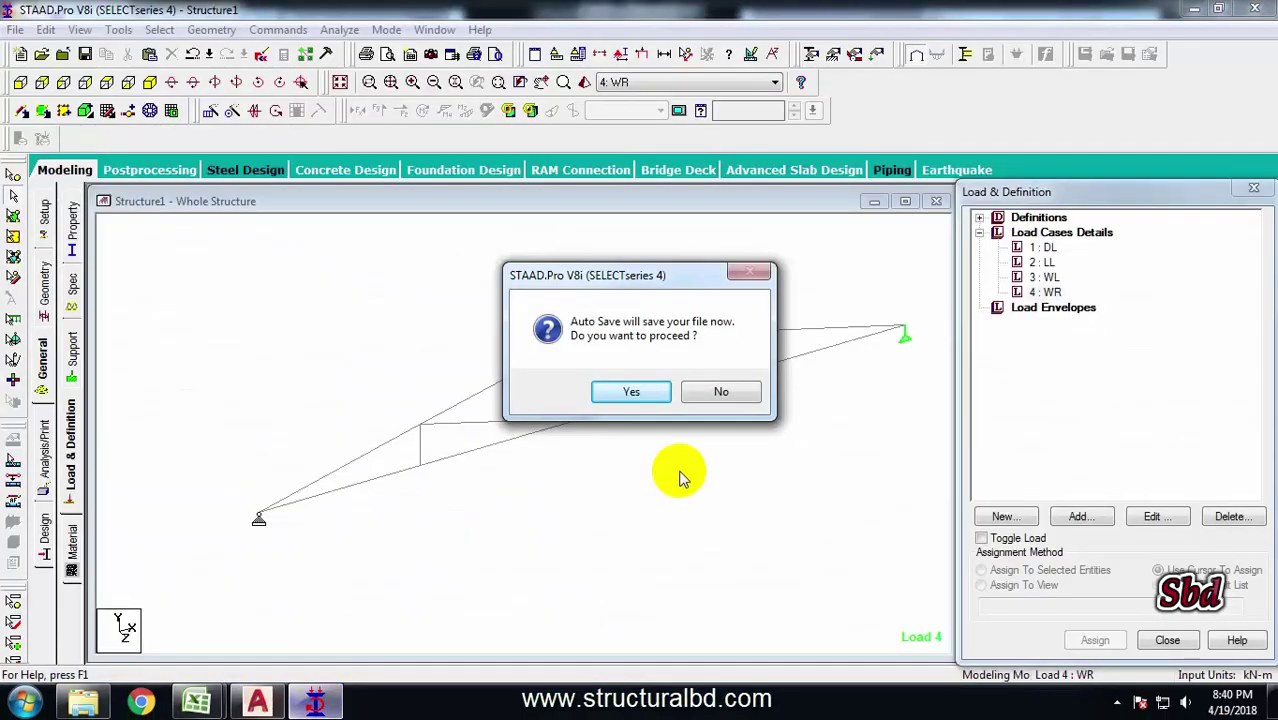
left_click(648, 394)
left_click(600, 377)
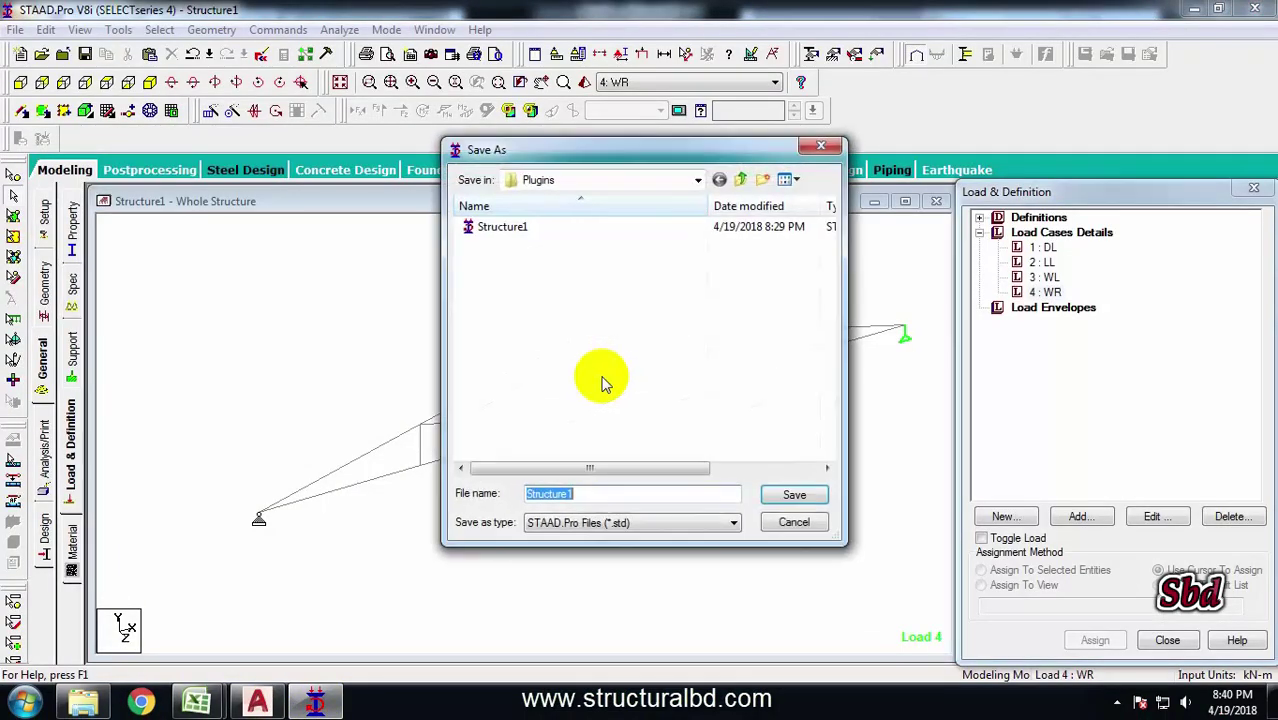
left_click(740, 179)
left_click(740, 179)
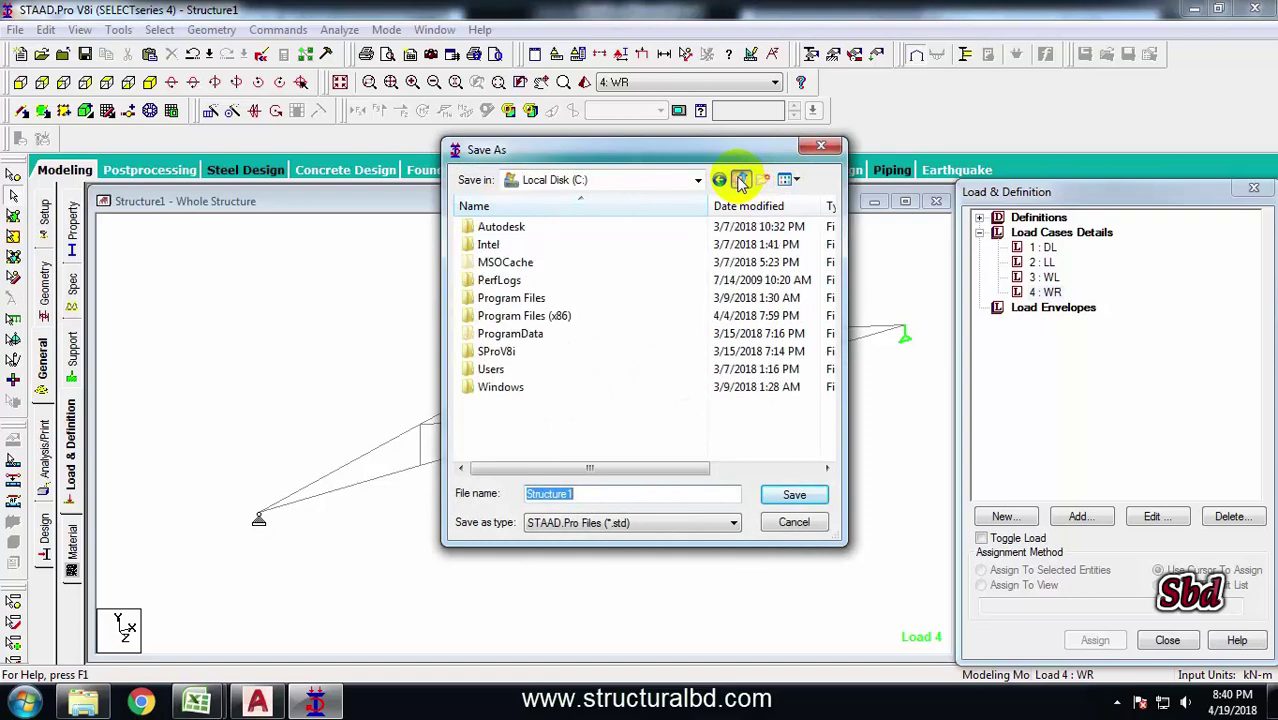
left_click(740, 179)
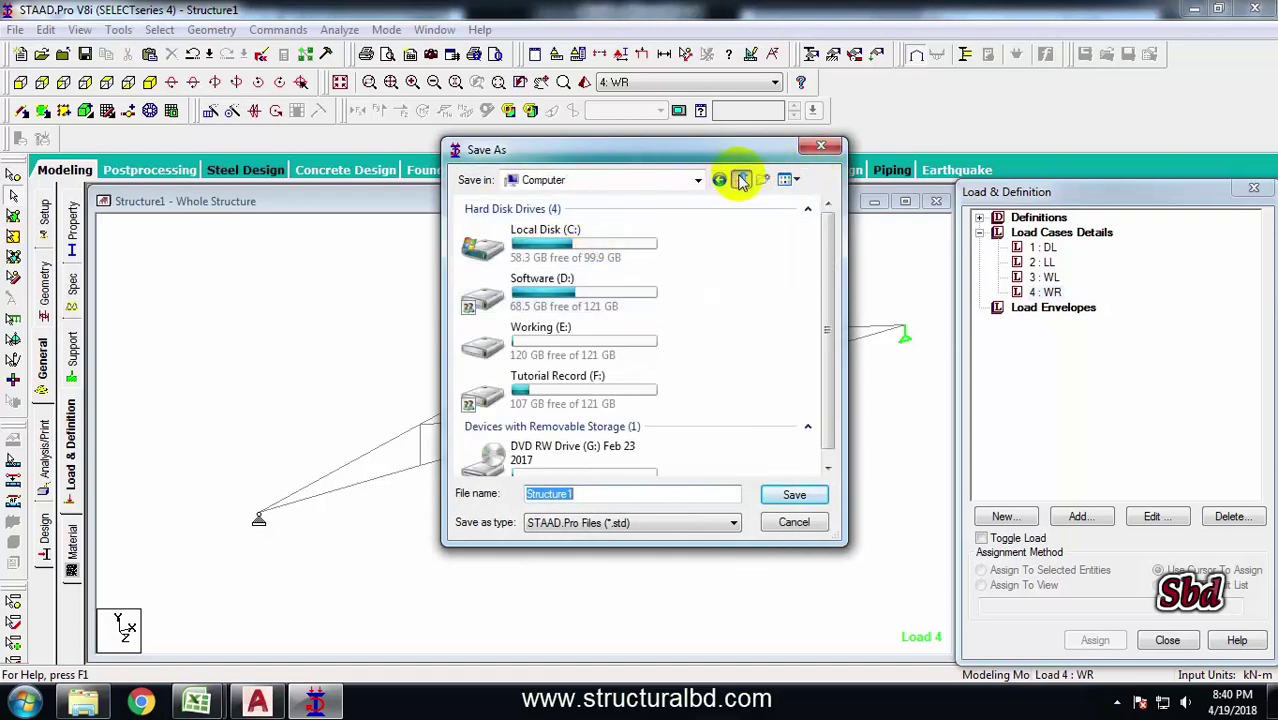
left_click(740, 179)
Create a folder named Truss Model on the Desktop and save the structure in it as Truss Model.
left_click(762, 179)
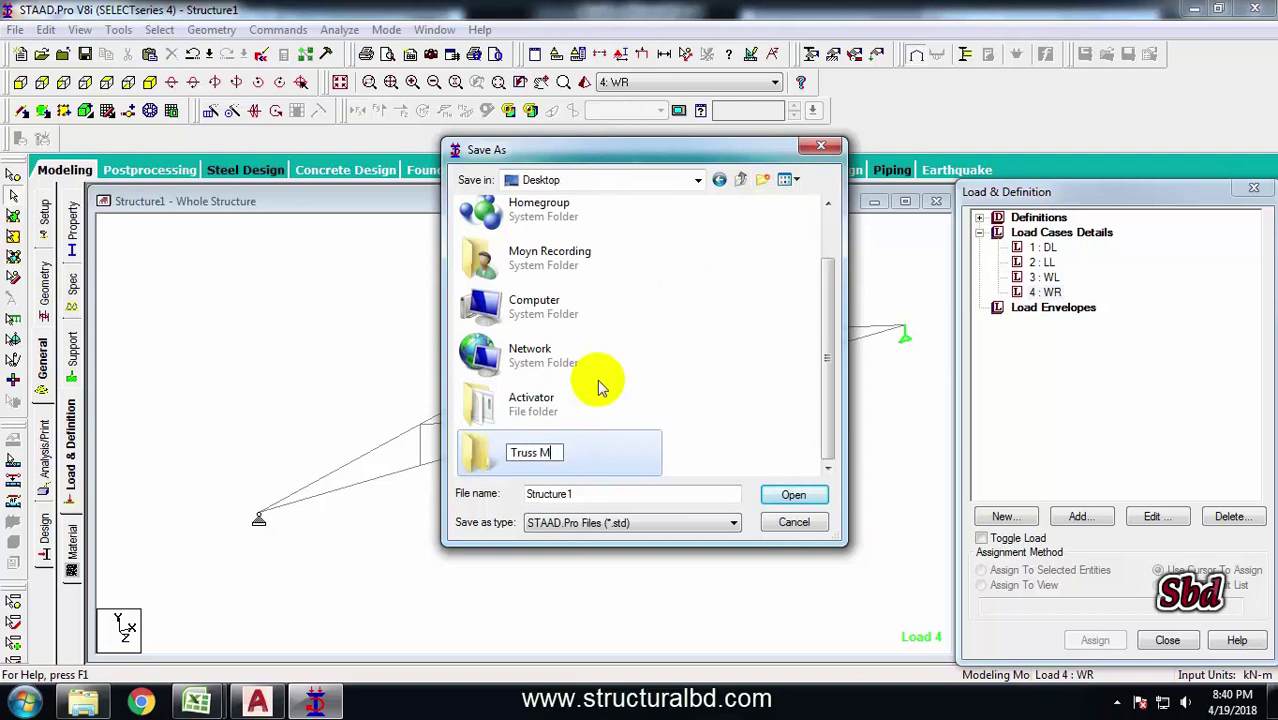
type("Truss Model")
key("Return")
key("Return")
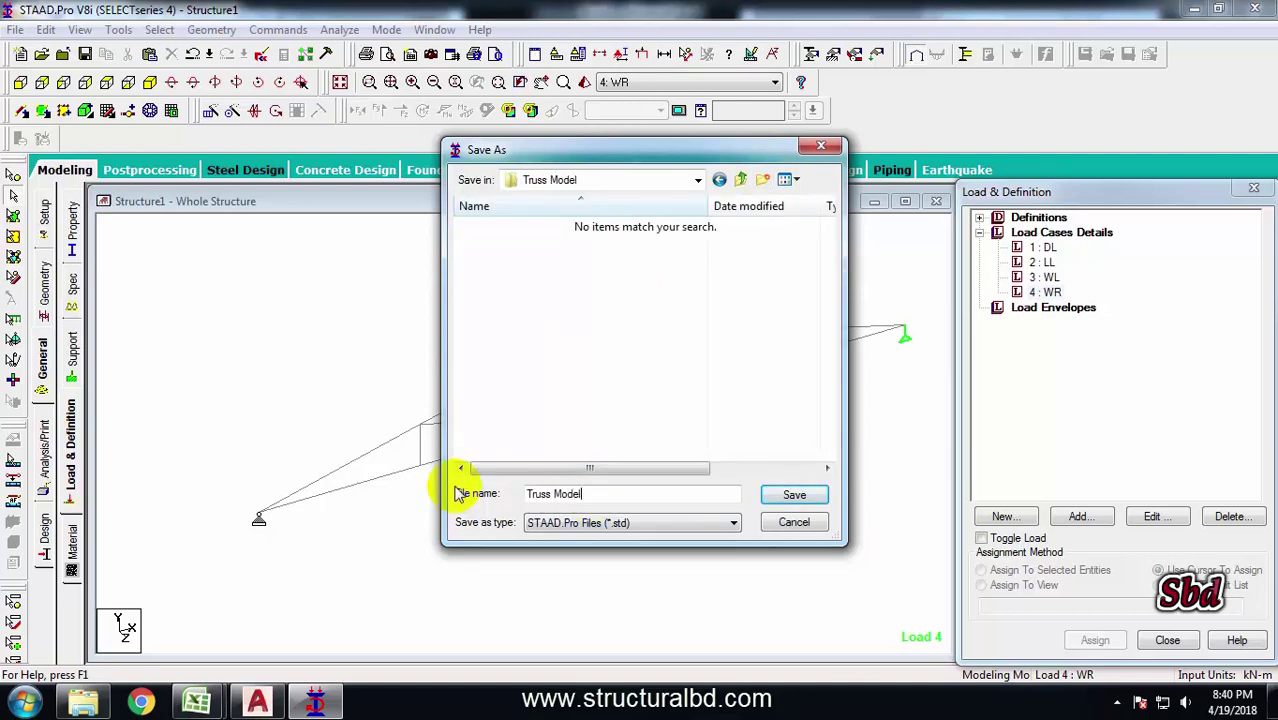
type("Truss Model")
left_click(786, 495)
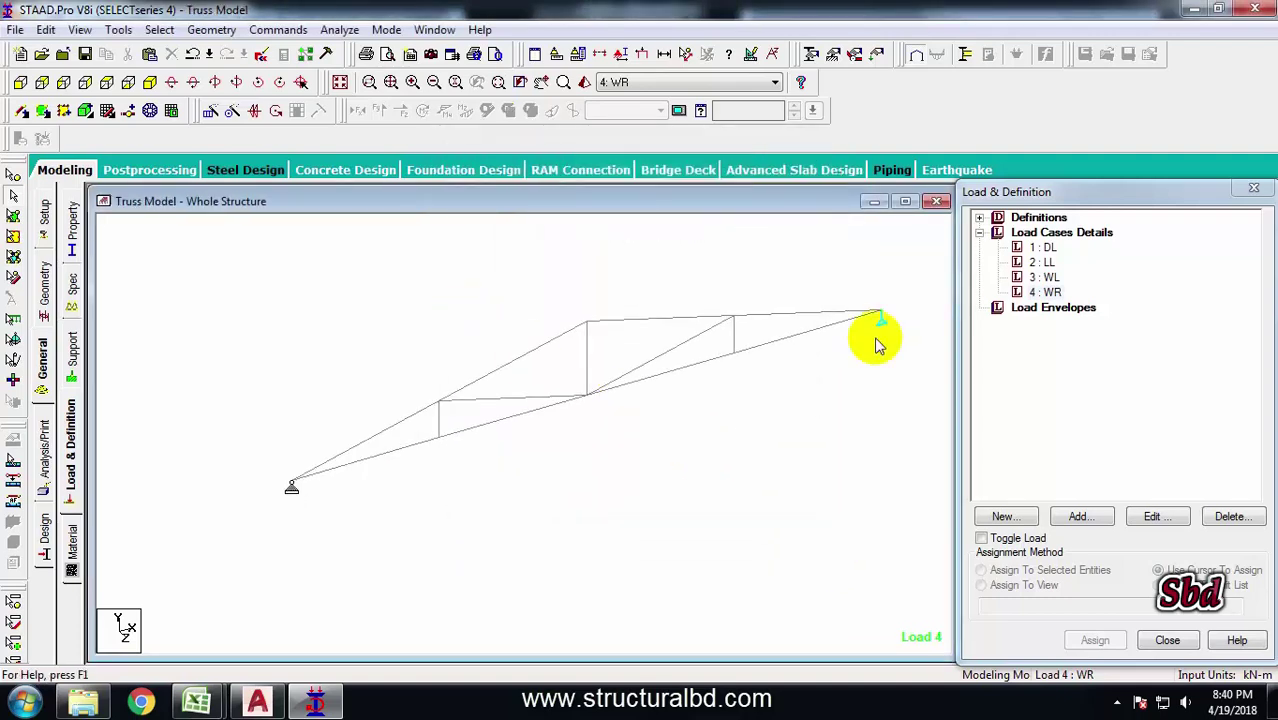
left_click(1036, 252)
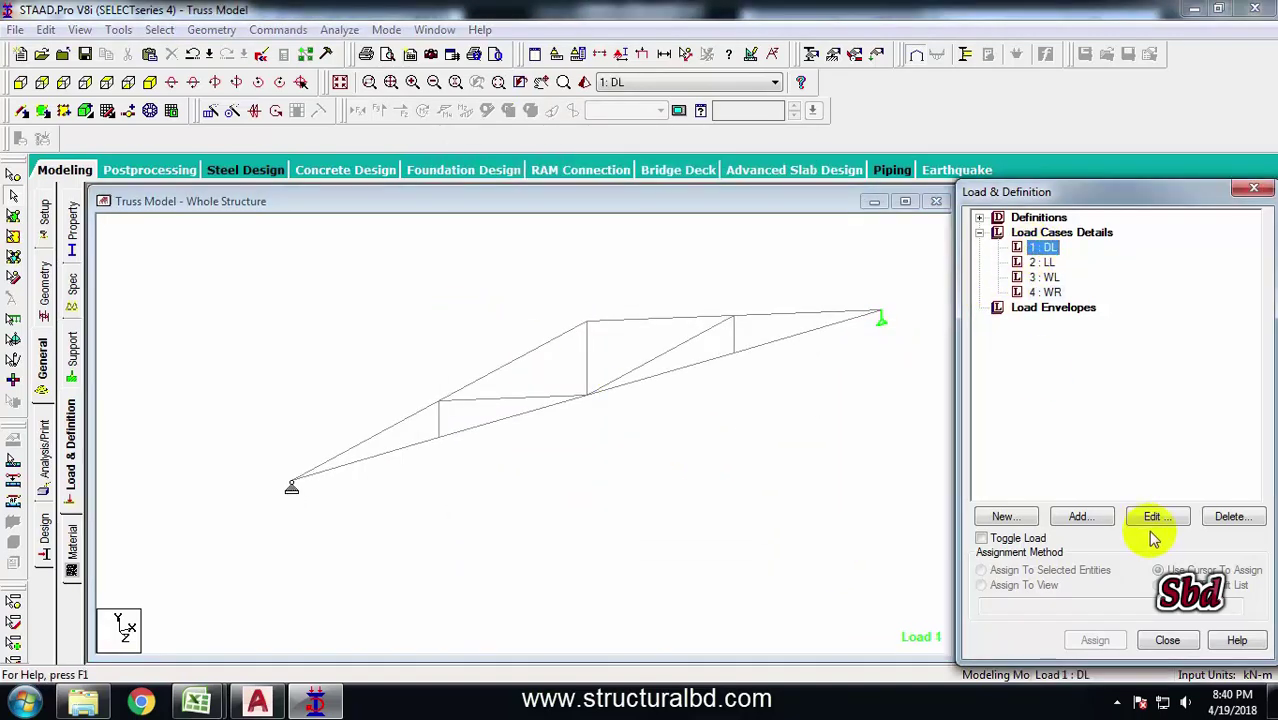
left_click(1080, 517)
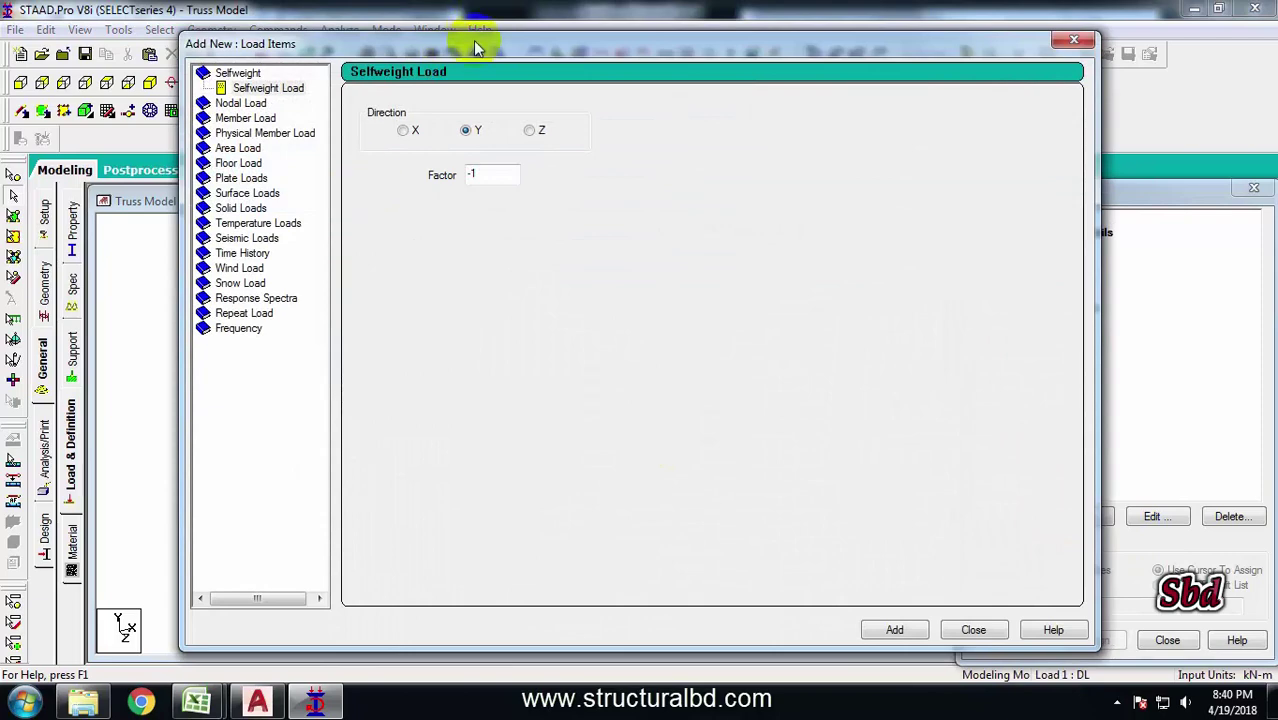
left_click_drag(485, 40, 457, 148)
left_click(1046, 152)
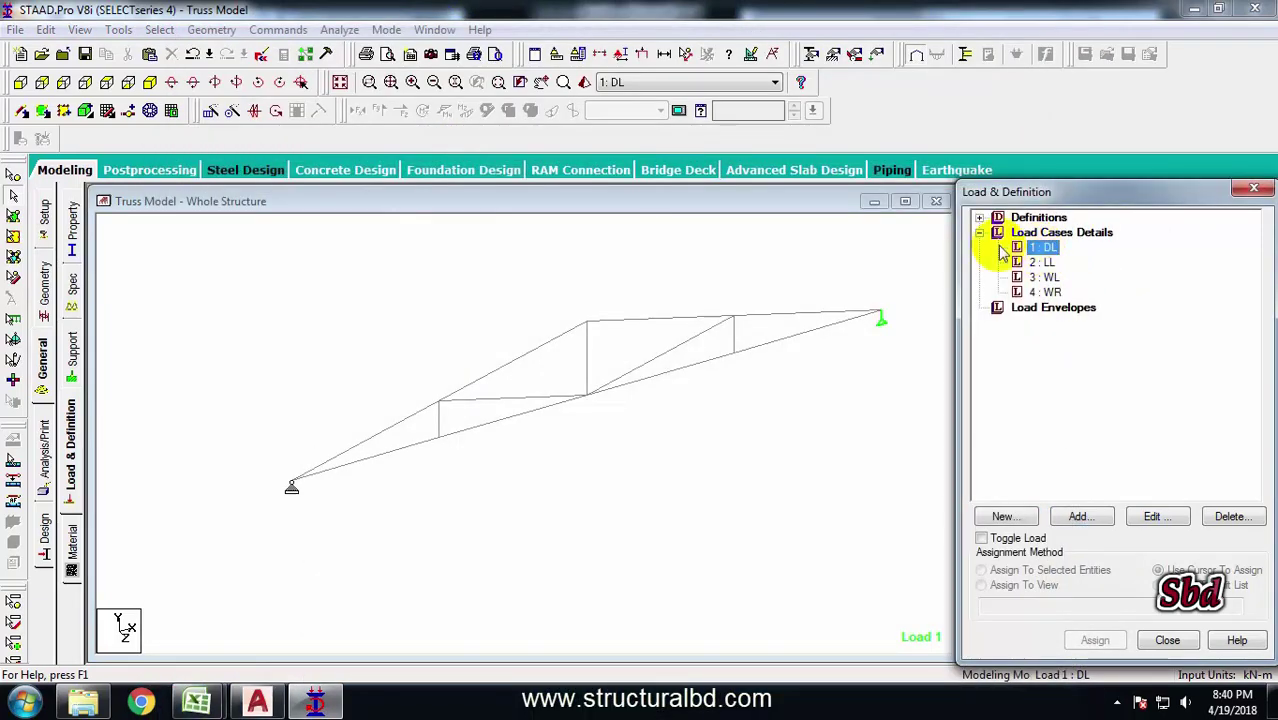
Open the new load items for load case 1: DL and choose the Member Load category.
left_click(1042, 247)
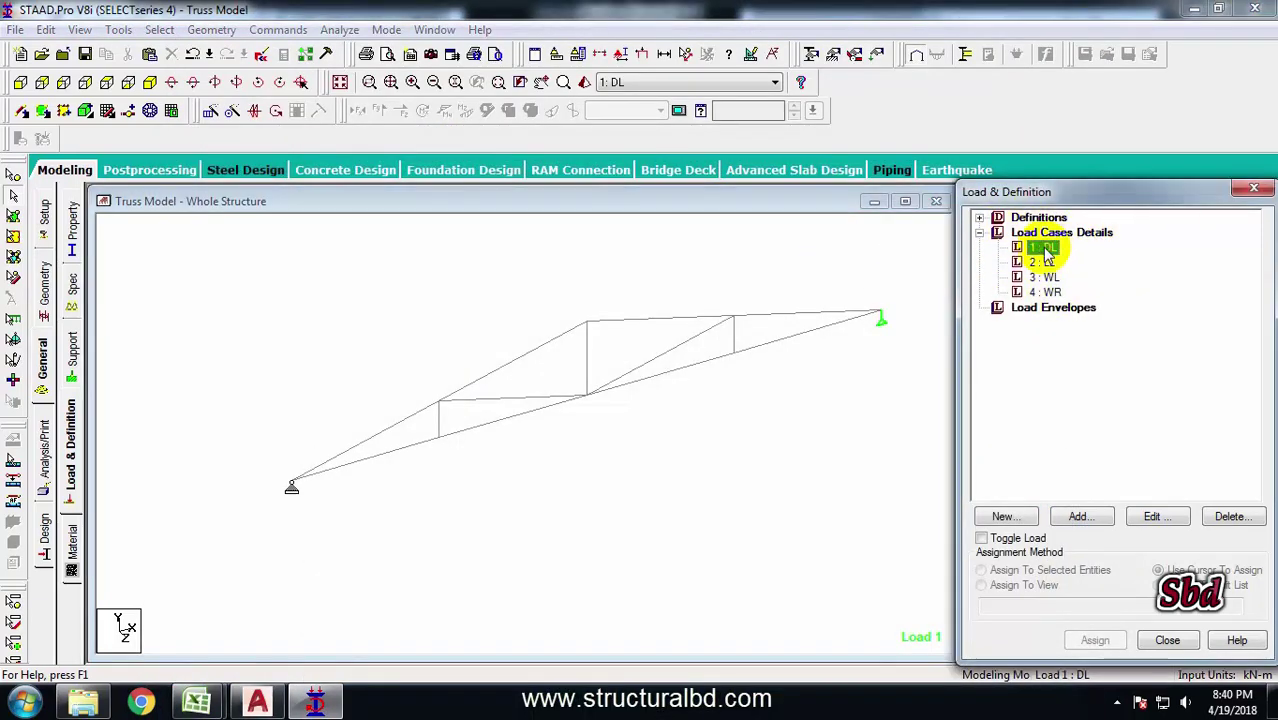
left_click(1080, 517)
left_click_drag(262, 44, 287, 94)
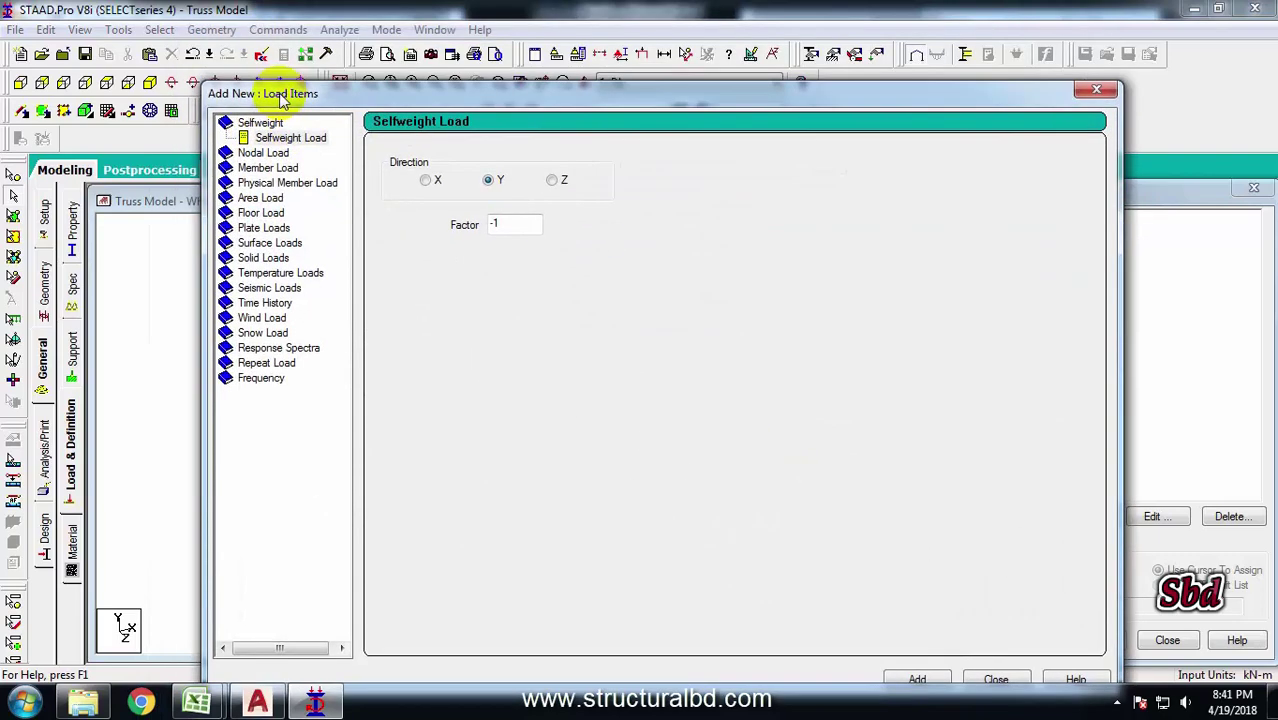
left_click(262, 168)
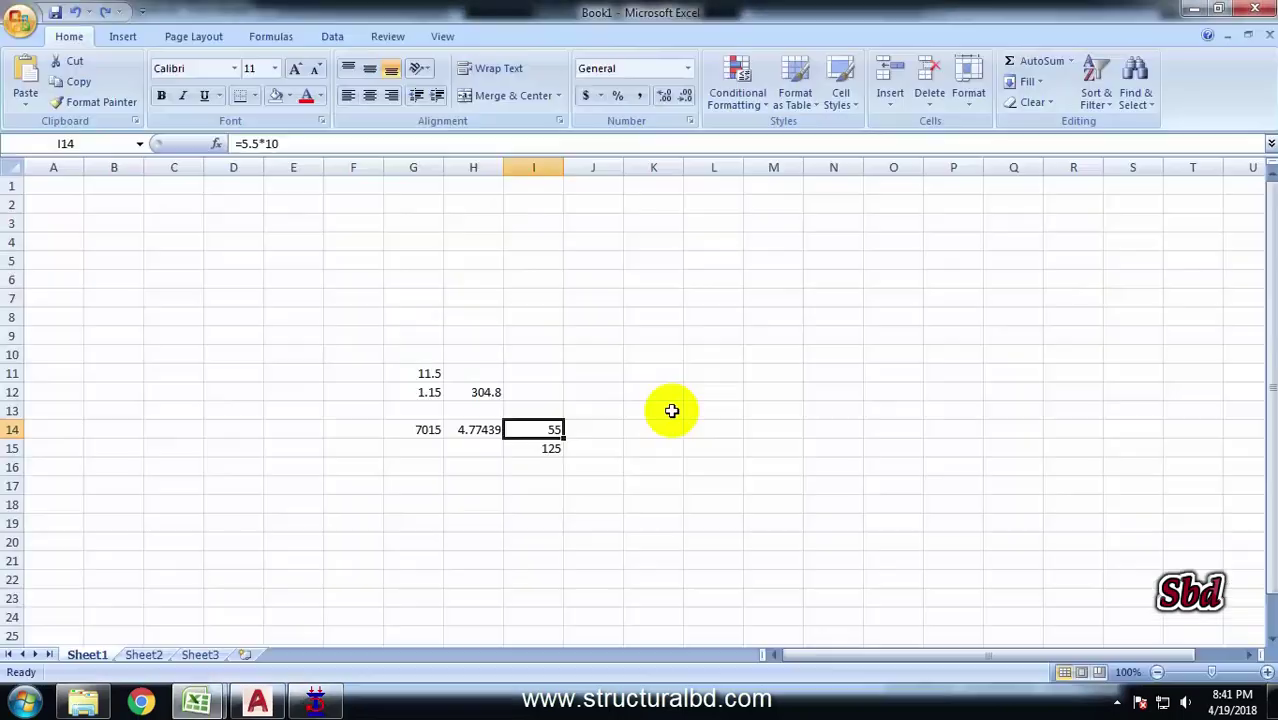
Switch to the Book1 workbook in Excel and enter the unit plf in cells J14 and J15.
left_click(670, 408)
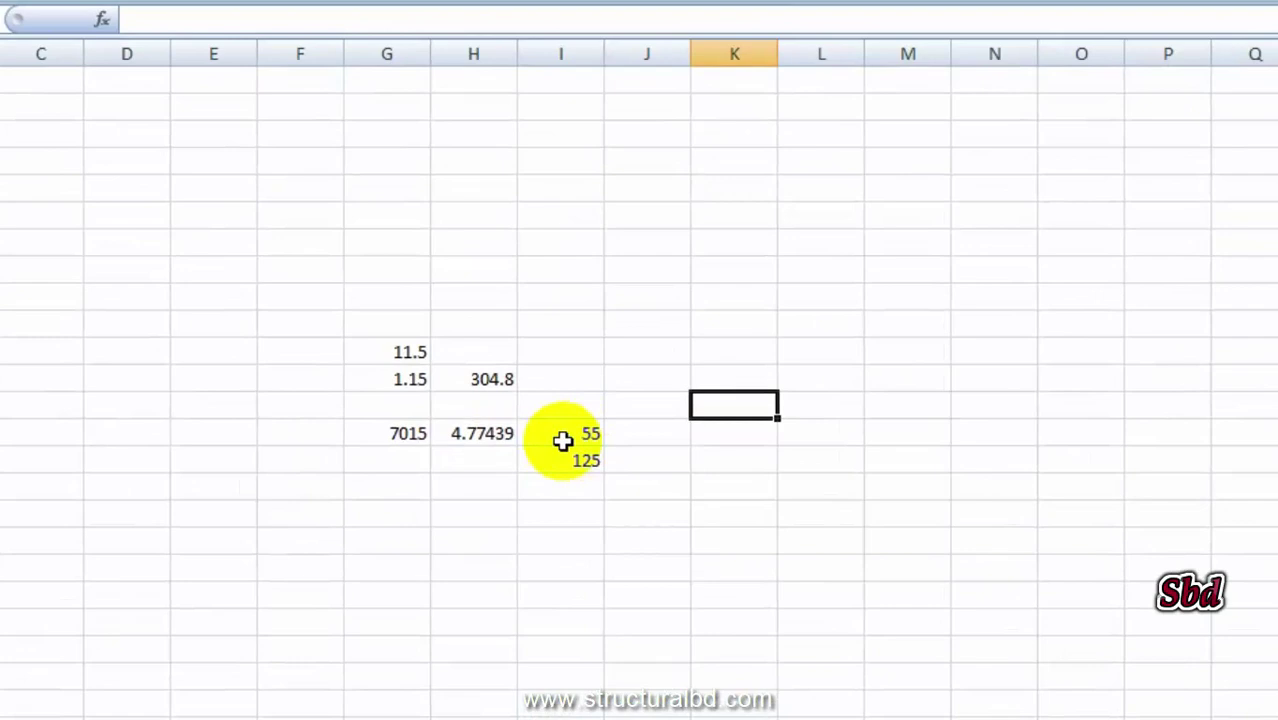
left_click(635, 432)
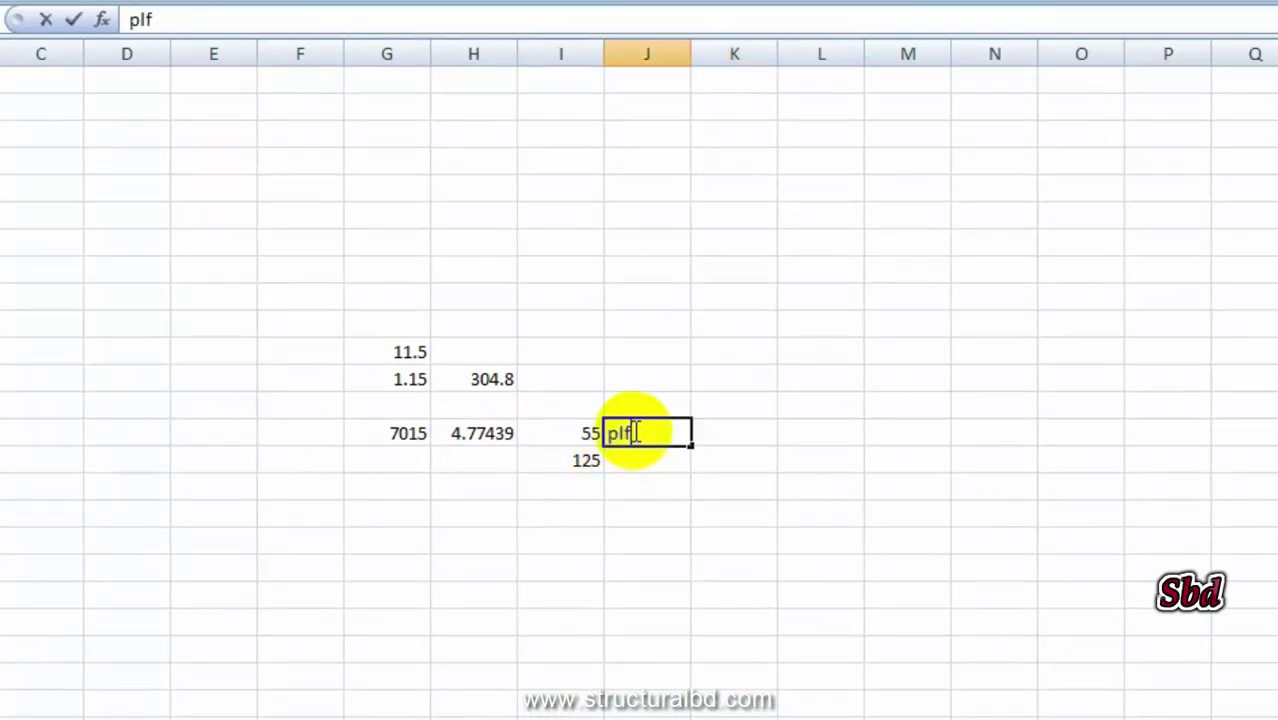
key("Return")
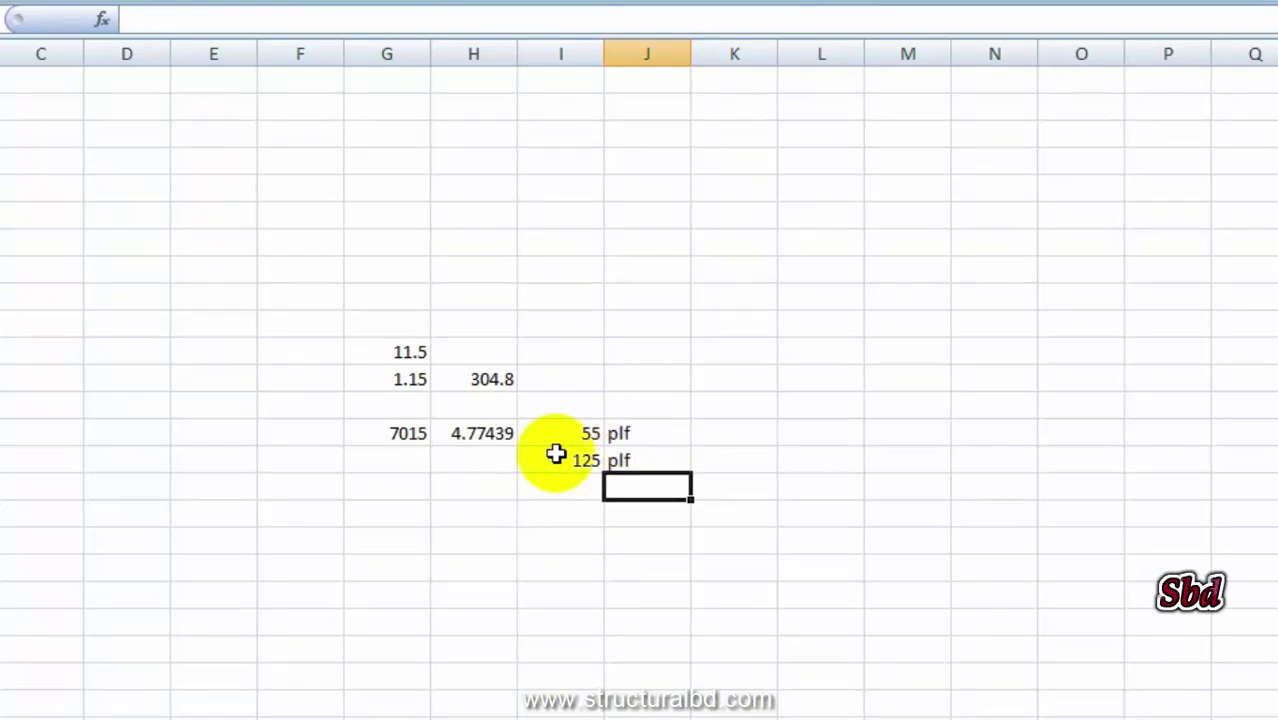
Convert the first load in cell I14 with the formula =5.5*10/20/3.28 and change its unit in J14 to kn/m.
left_click(762, 430)
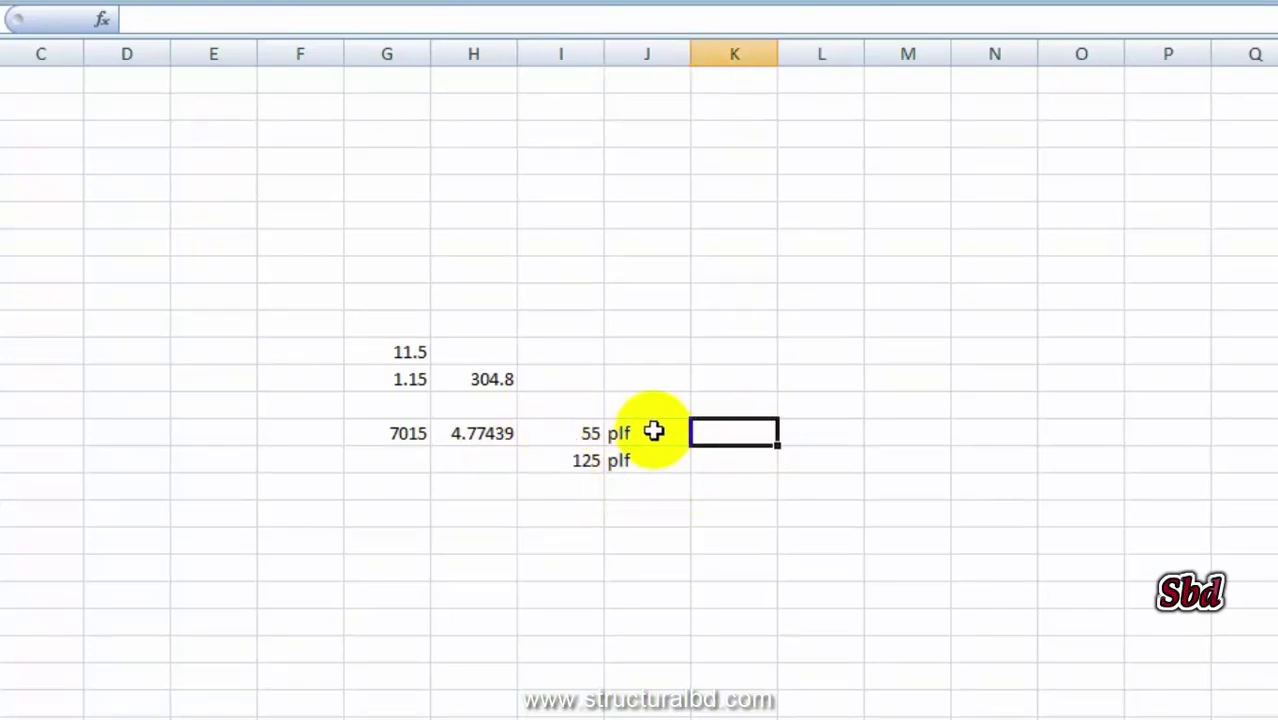
left_click(590, 433)
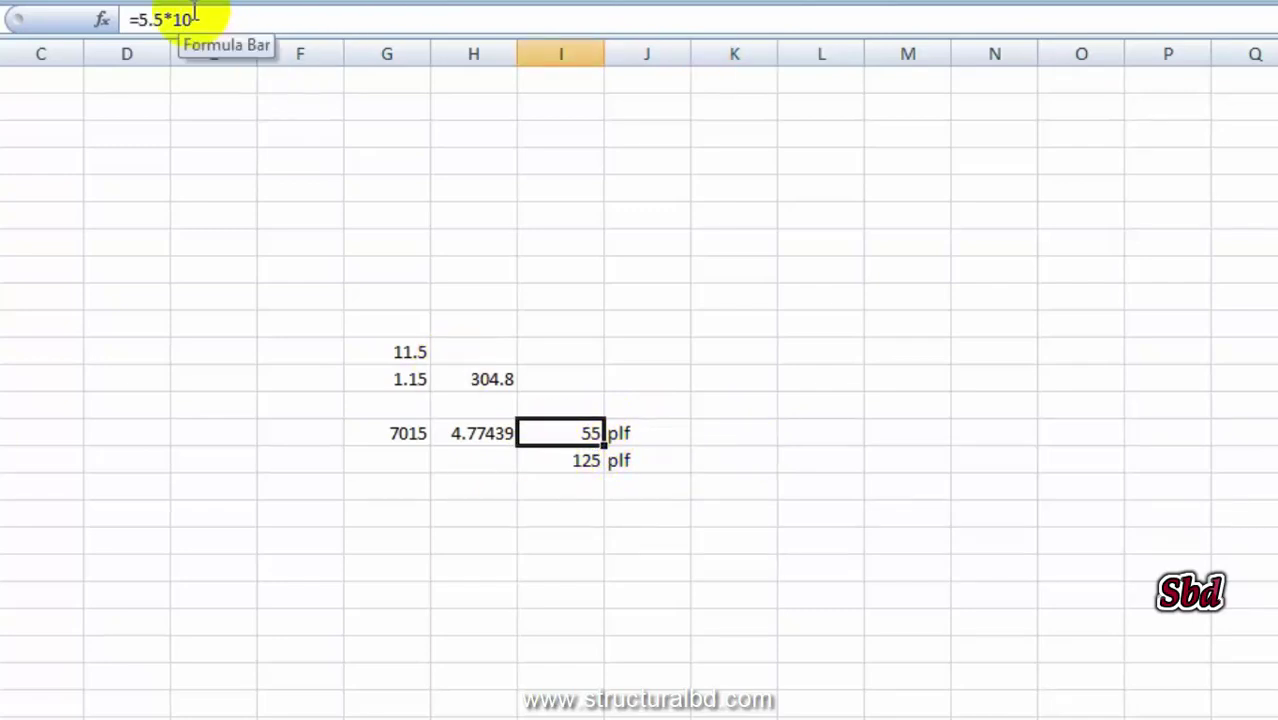
left_click(203, 19)
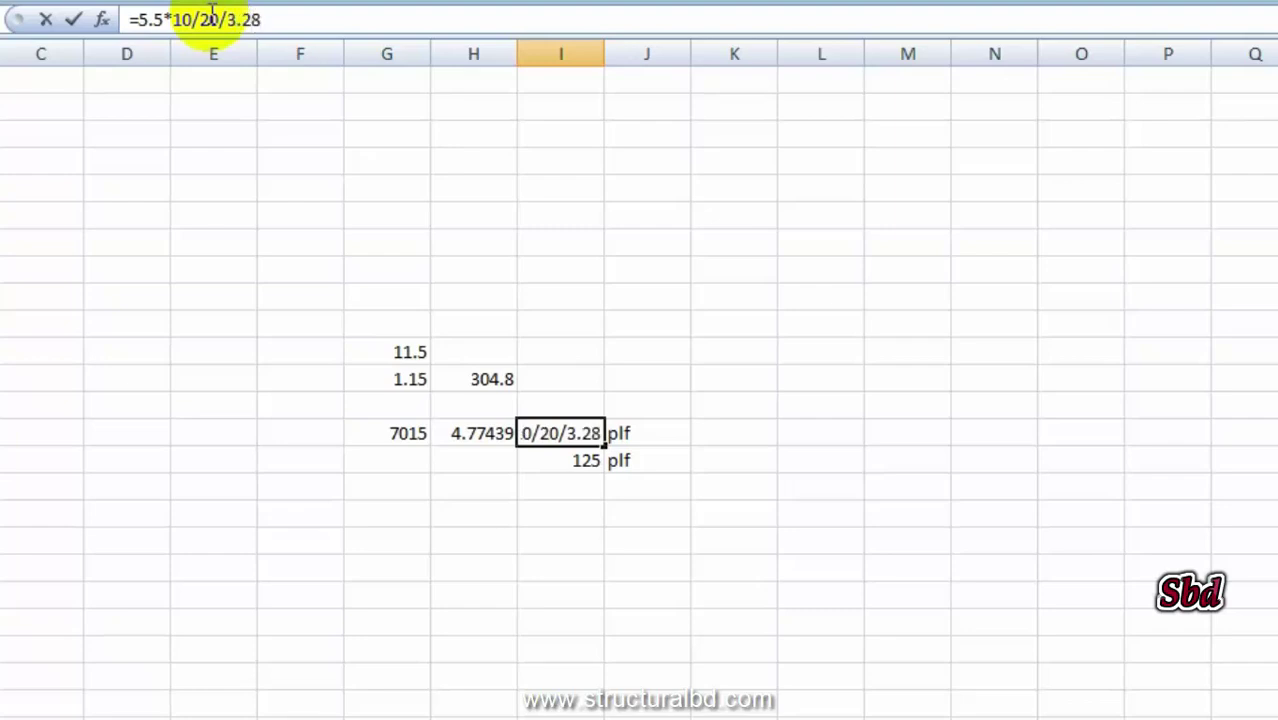
key("Return")
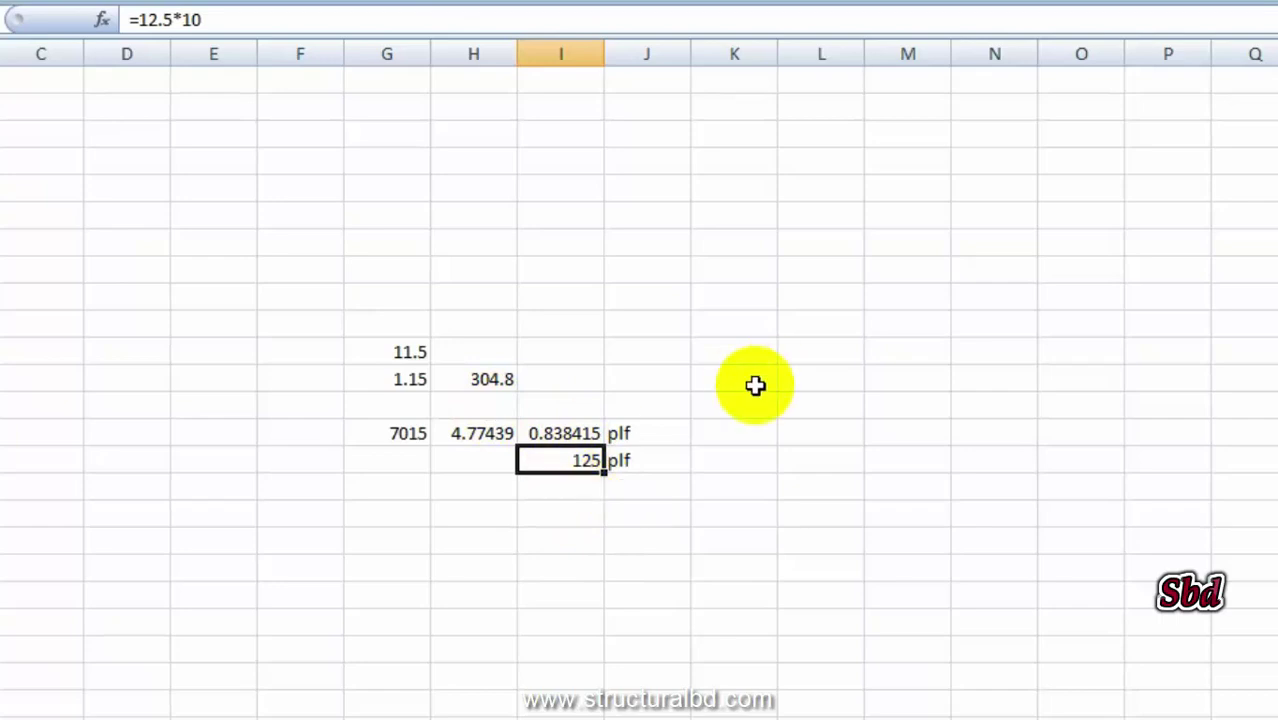
left_click(634, 430)
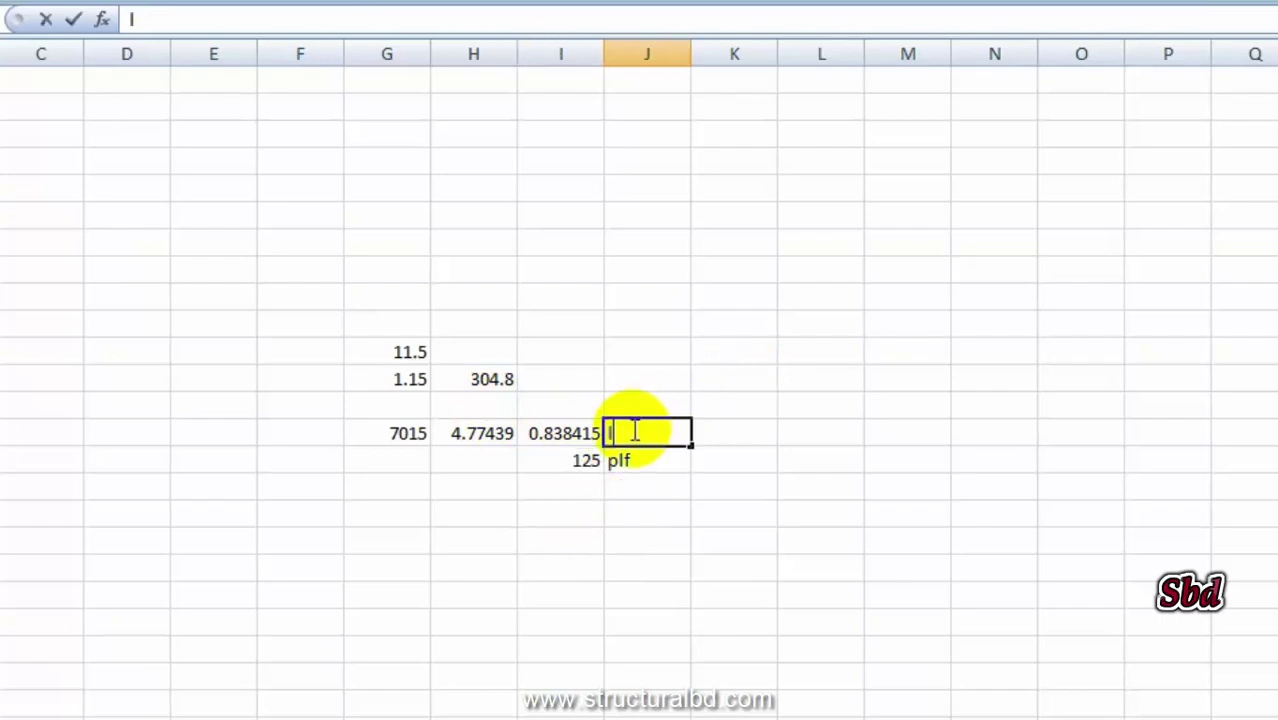
type("kn/m")
key("Return")
Convert the second load in cell I15 with the formula =12.5*10/20/3.28 and change its unit in J15 to kn/m.
left_click(570, 461)
left_click(251, 24)
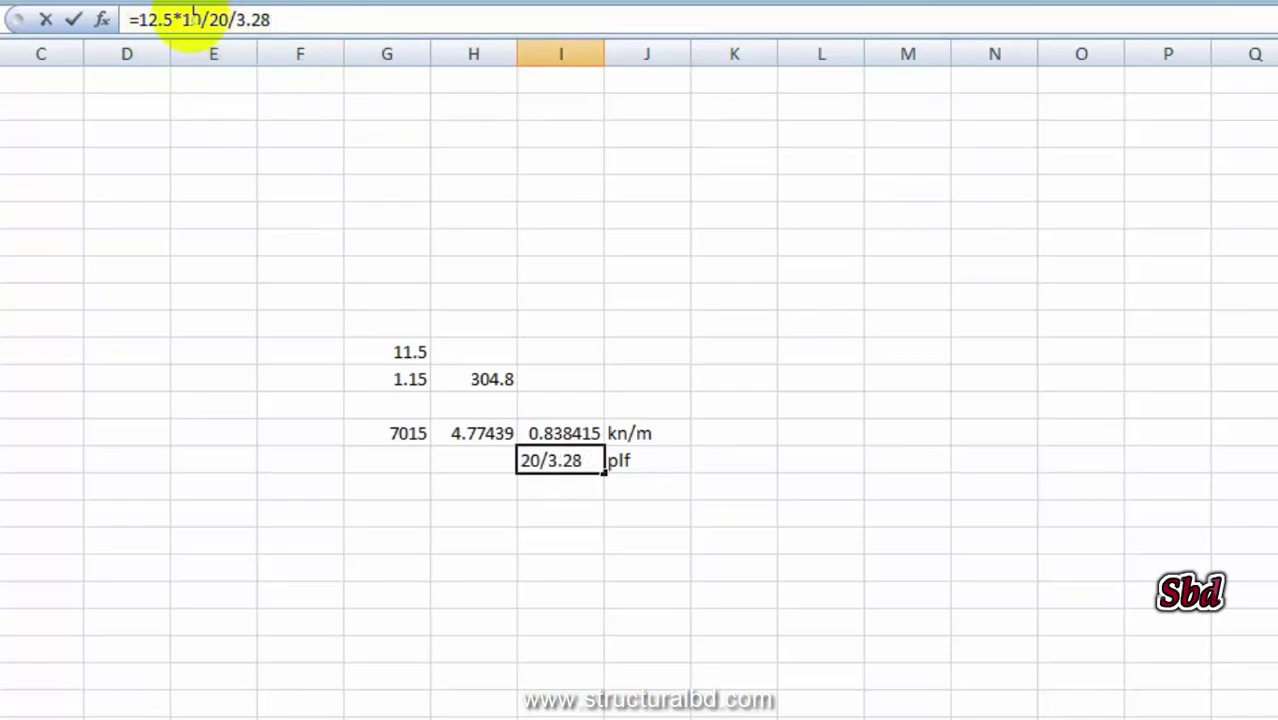
key("Return")
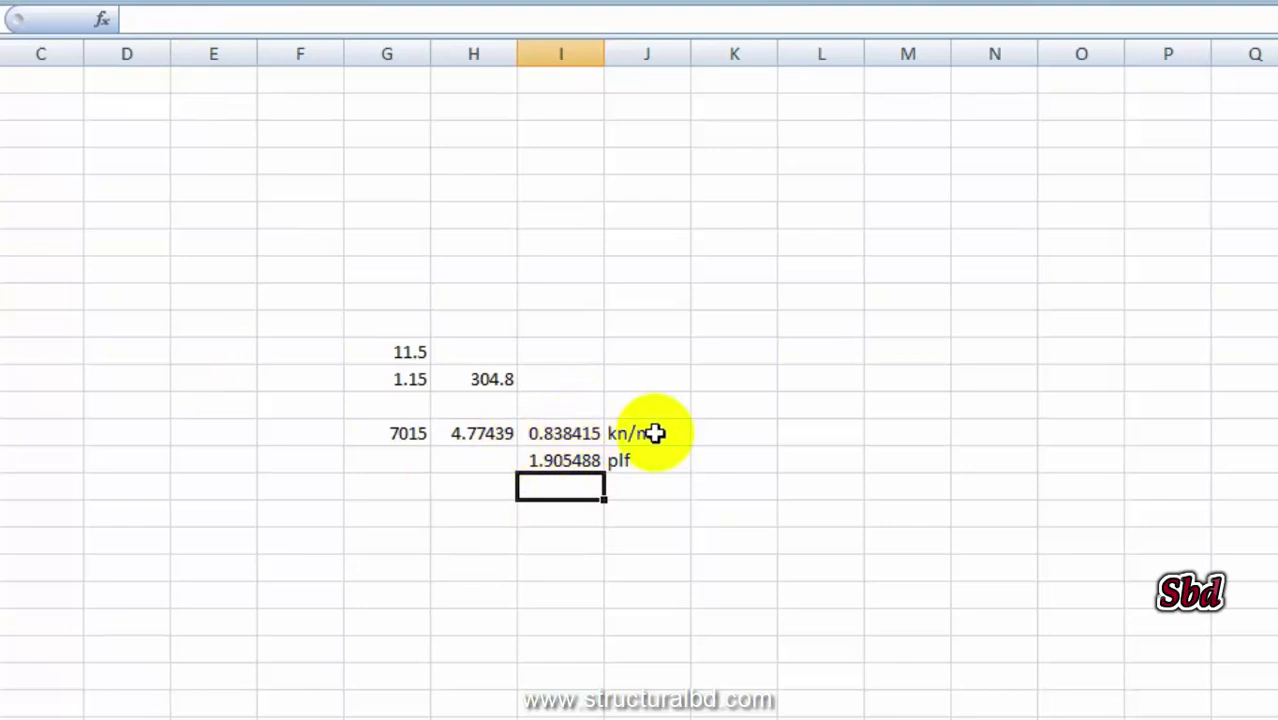
left_click(638, 460)
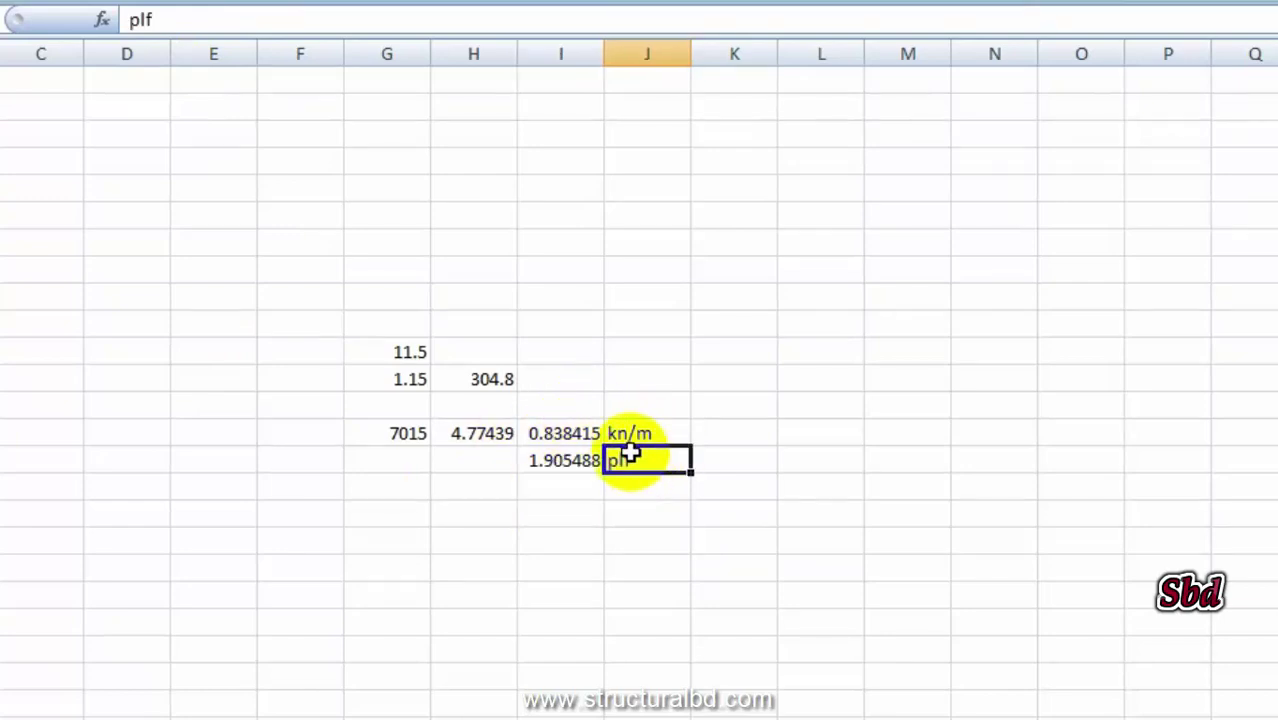
type("kn/m")
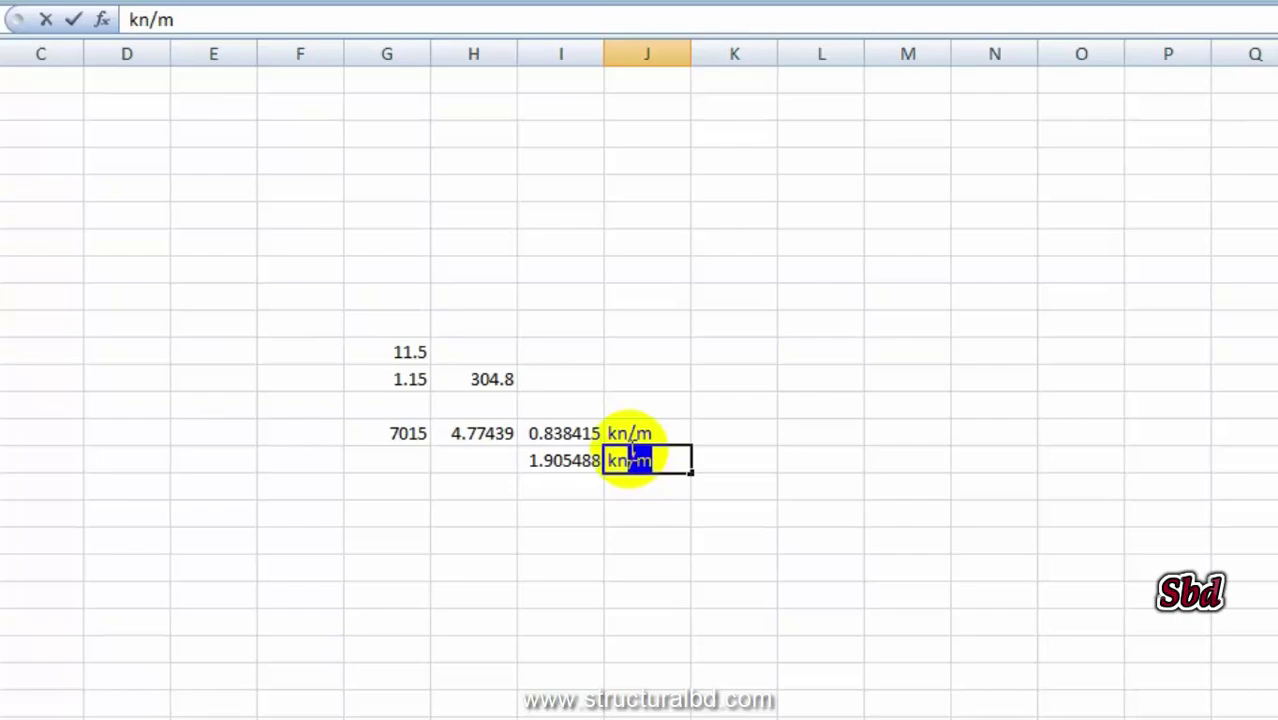
key("Return")
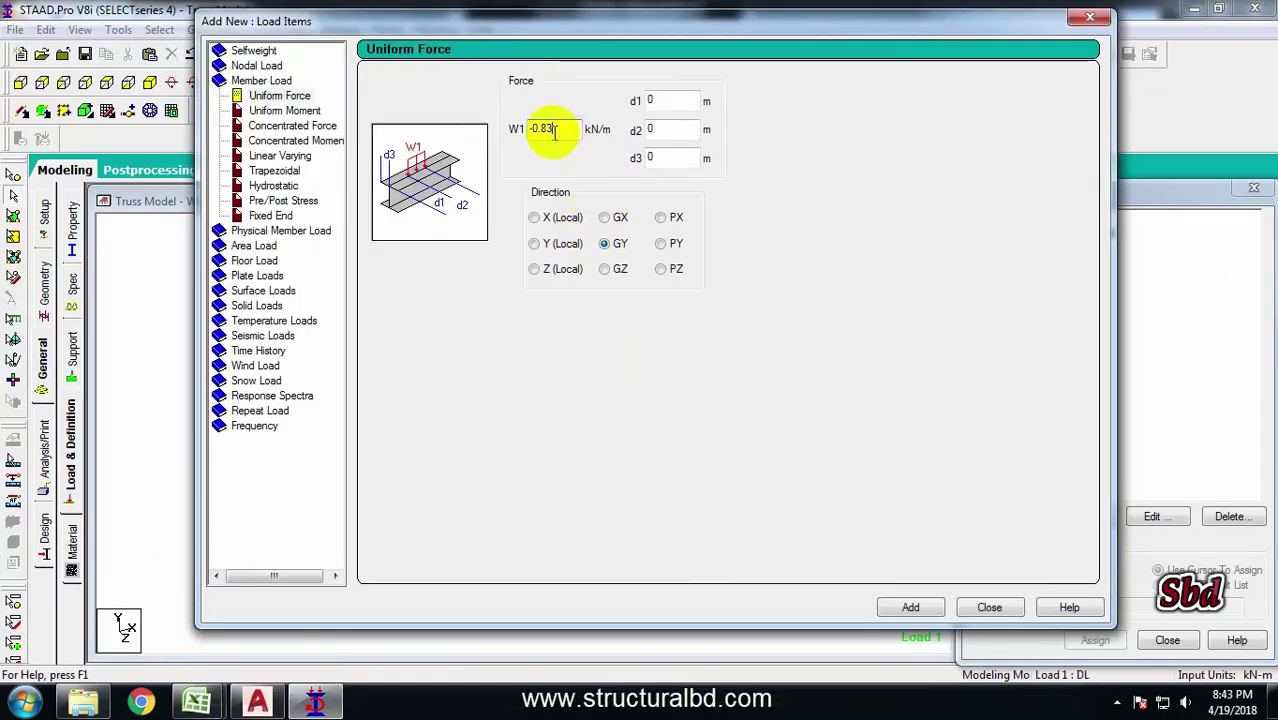
Switch to STAAD.Pro and add a uniform force of -0.83 kN/m in the GY direction to load case 1: DL.
left_click(606, 244)
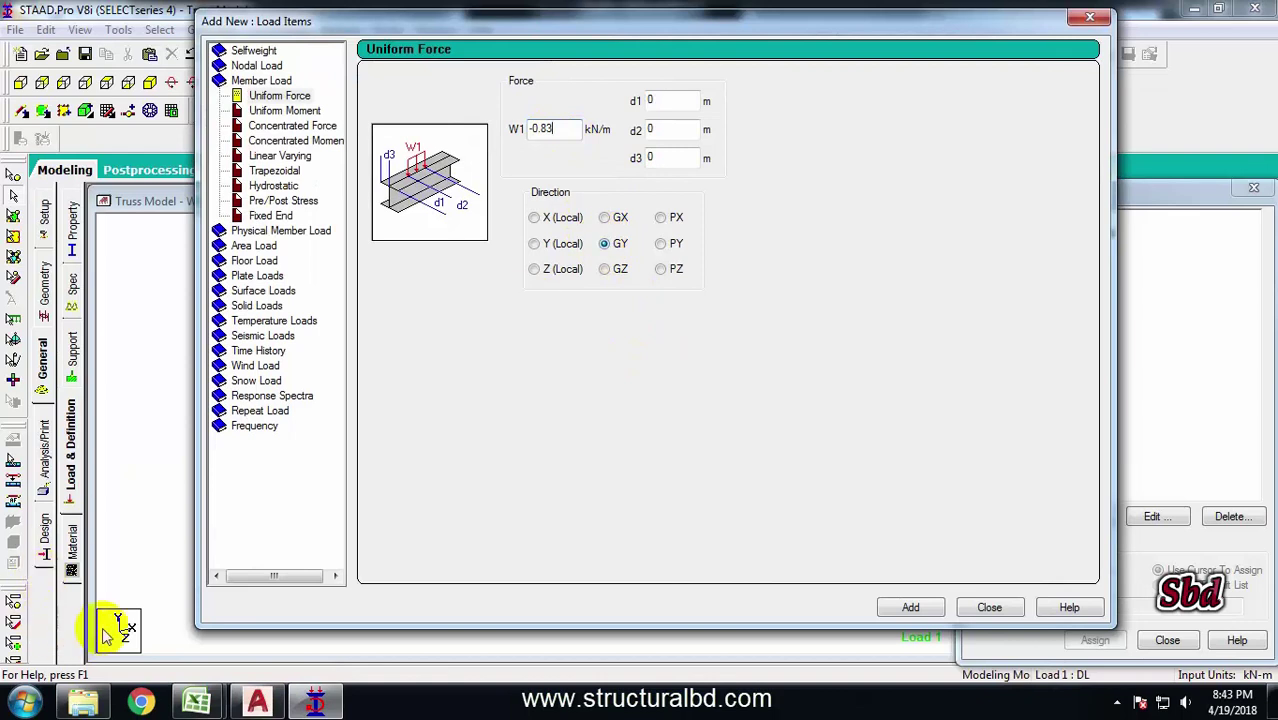
left_click(912, 608)
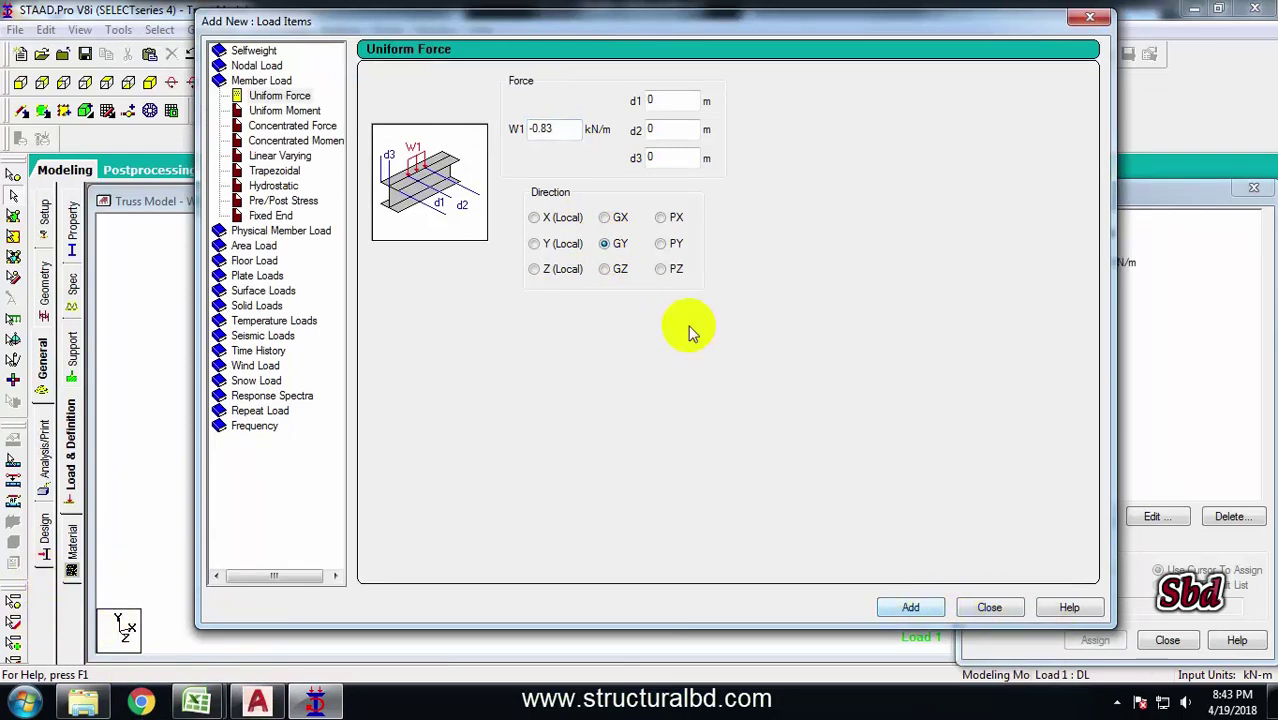
left_click(556, 128)
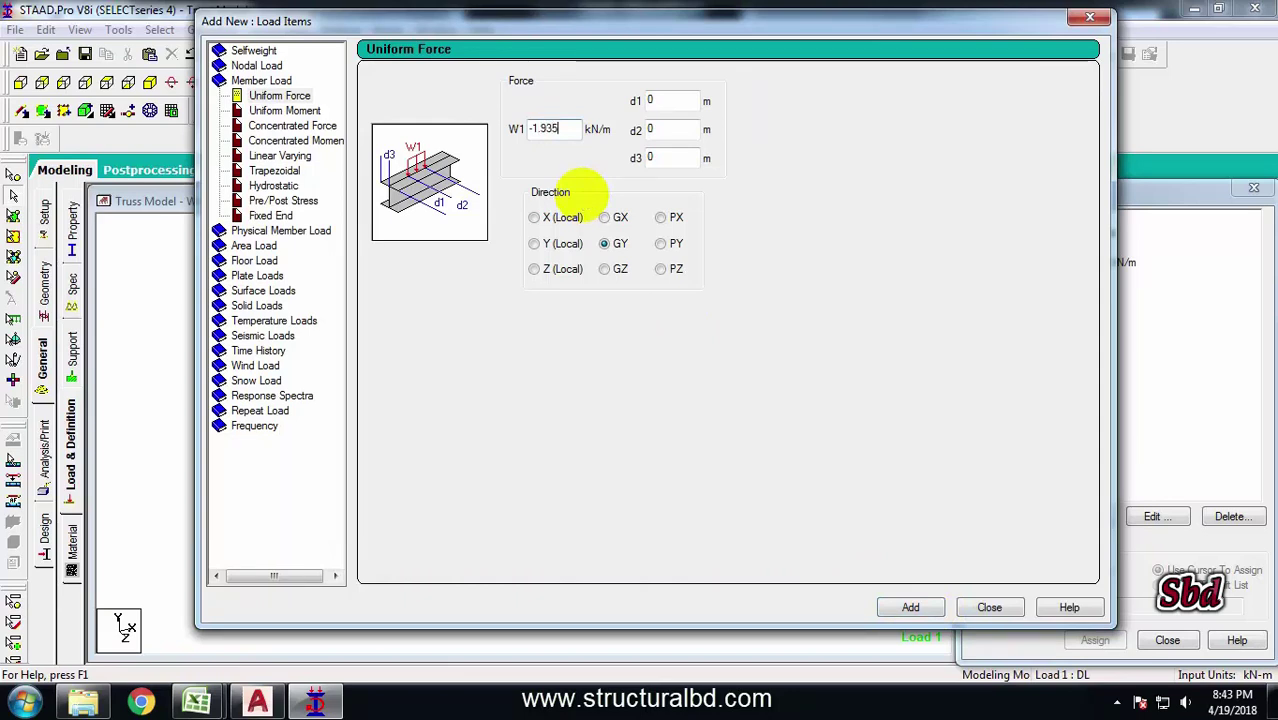
left_click(912, 608)
left_click(990, 608)
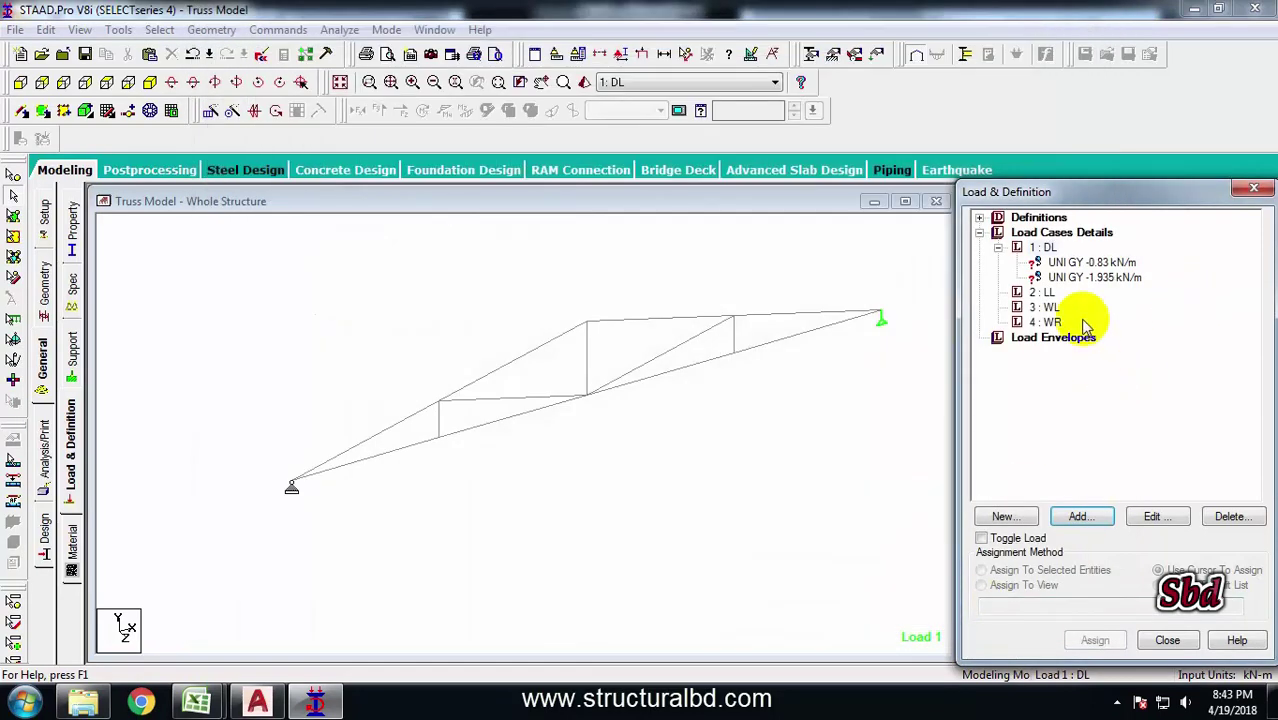
left_click(1100, 278)
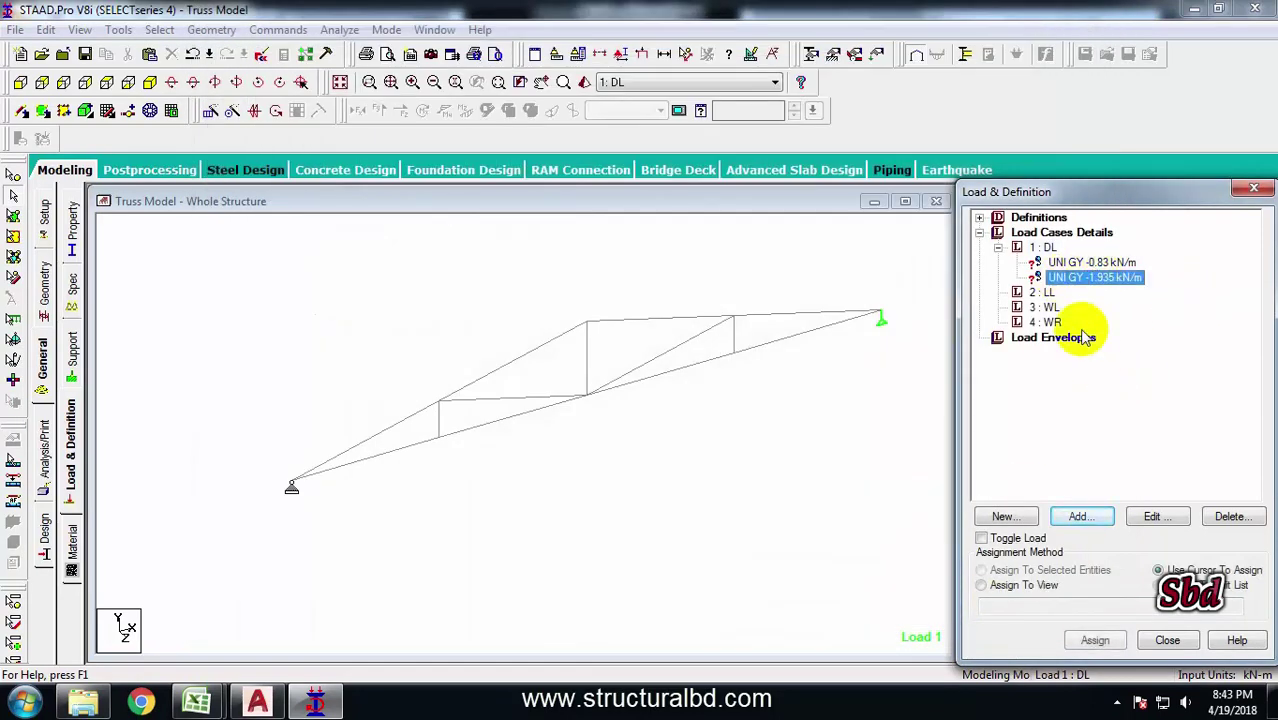
left_click(1232, 516)
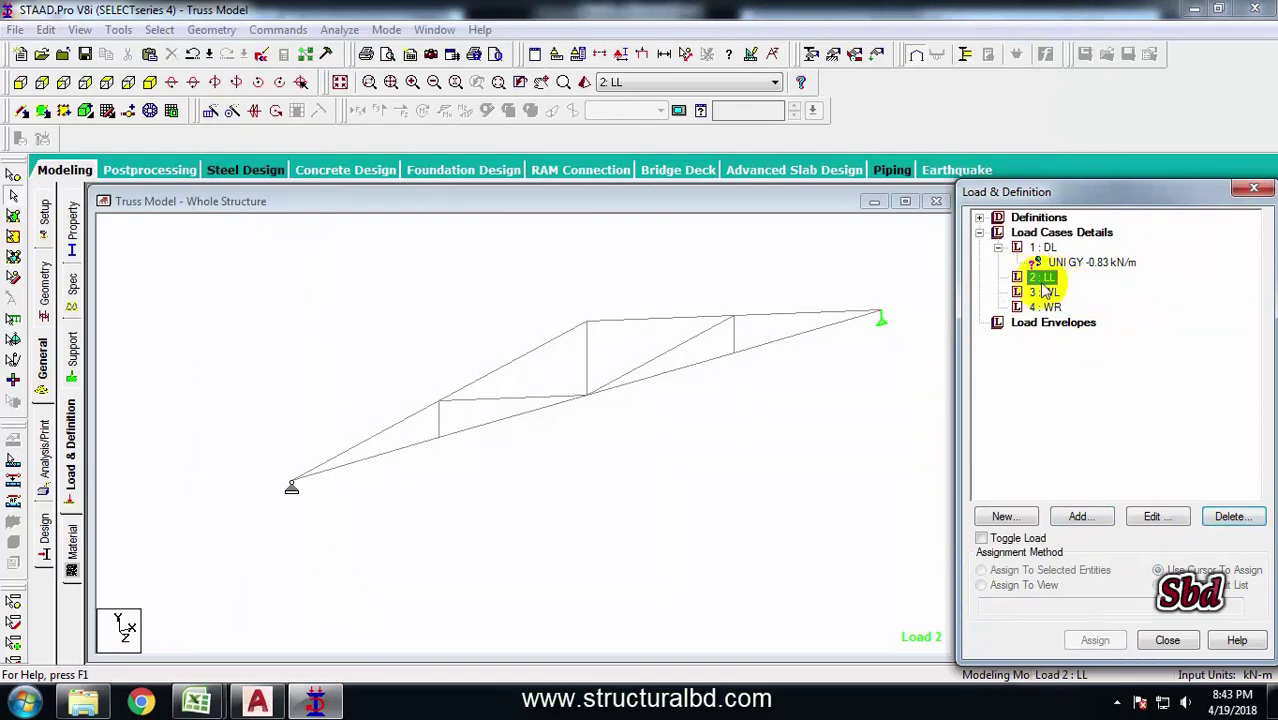
Add a uniform member force of -1.95 kN/m in the GY direction to load case 2: LL.
left_click(1042, 278)
left_click(1077, 516)
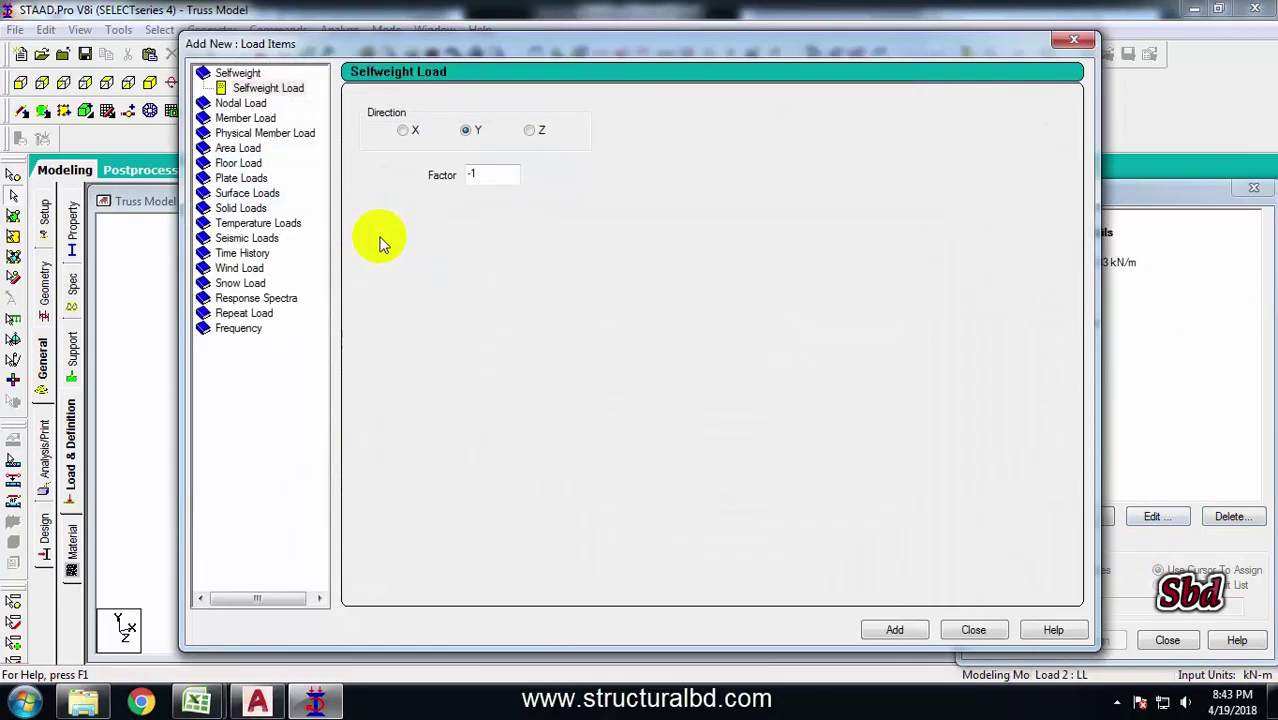
left_click(245, 118)
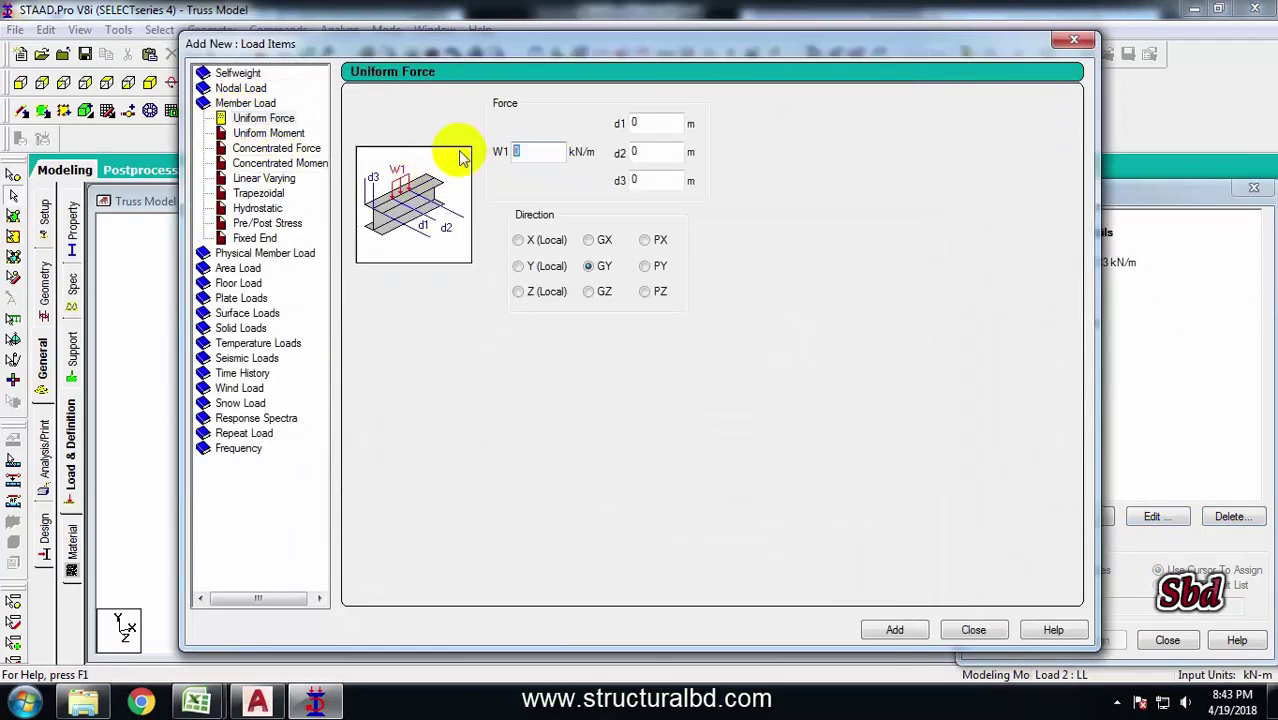
type("-1.95")
left_click(894, 629)
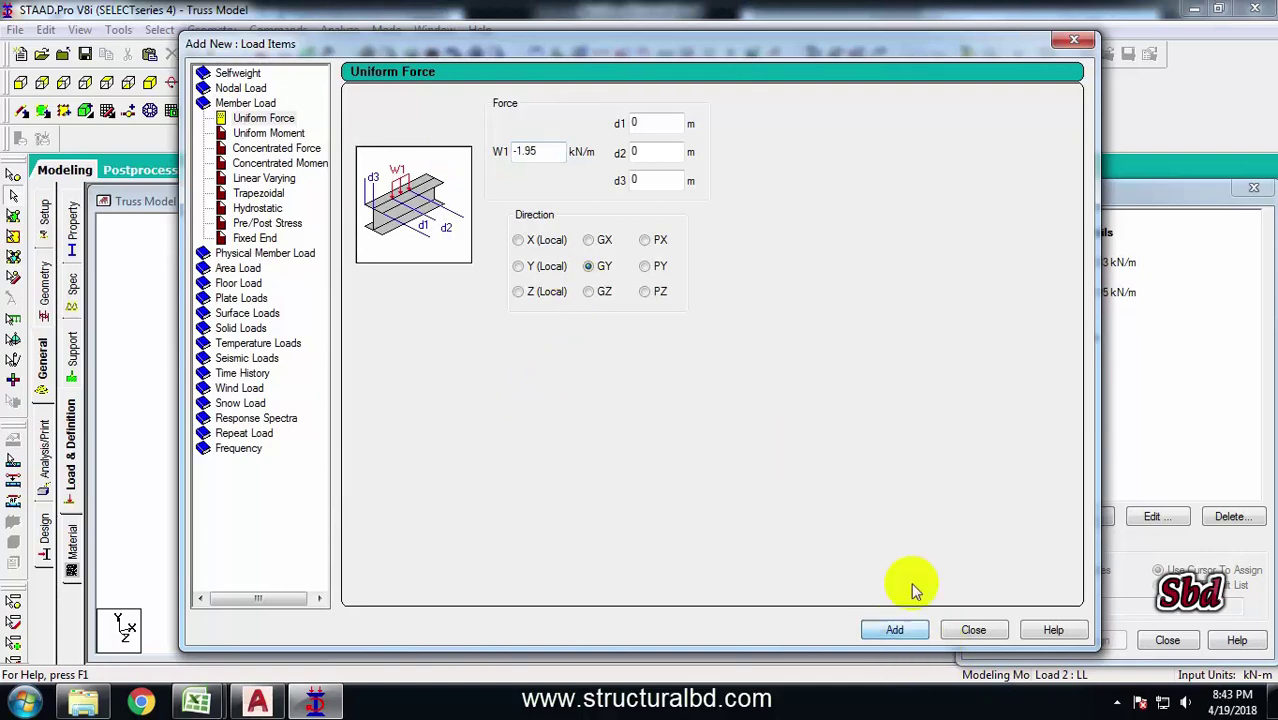
left_click(973, 629)
left_click(1100, 292)
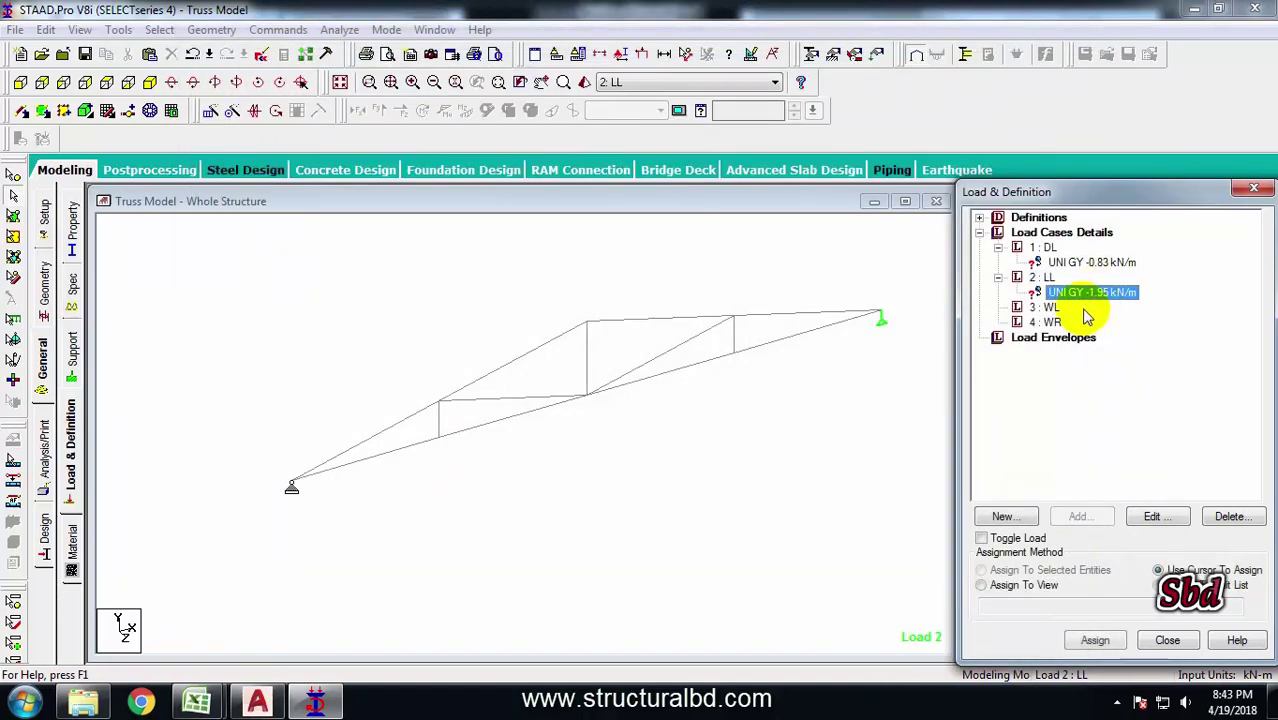
left_click(815, 408)
left_click(1080, 262)
left_click(1075, 292)
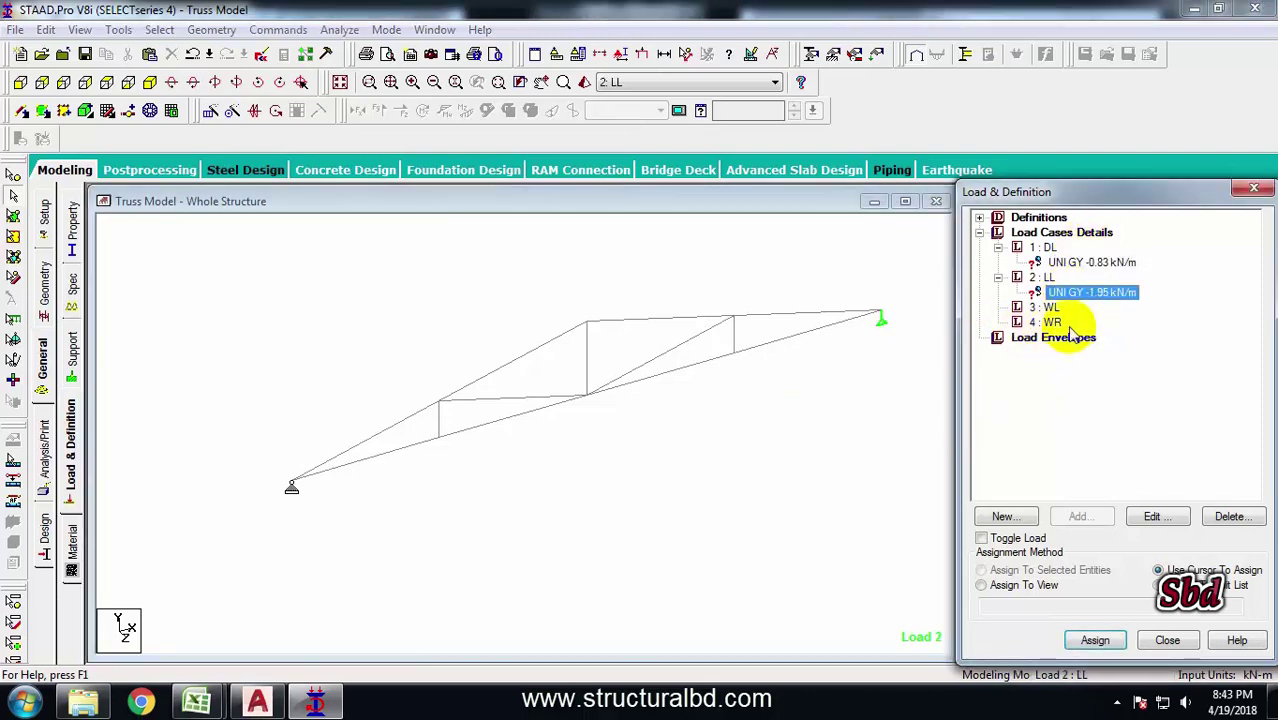
left_click(1080, 262)
left_click(662, 448)
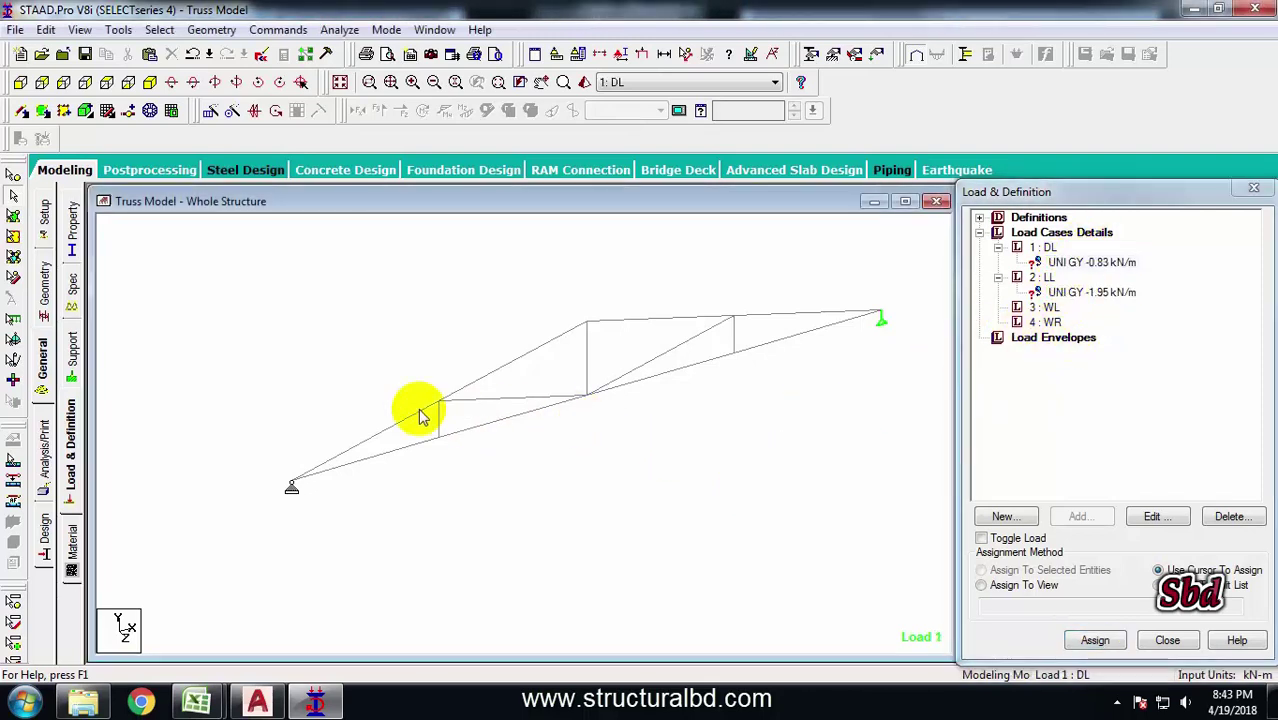
Assign the -0.83 kN/m uniform load of DL to the four selected top chord members of the truss.
left_click(1058, 262)
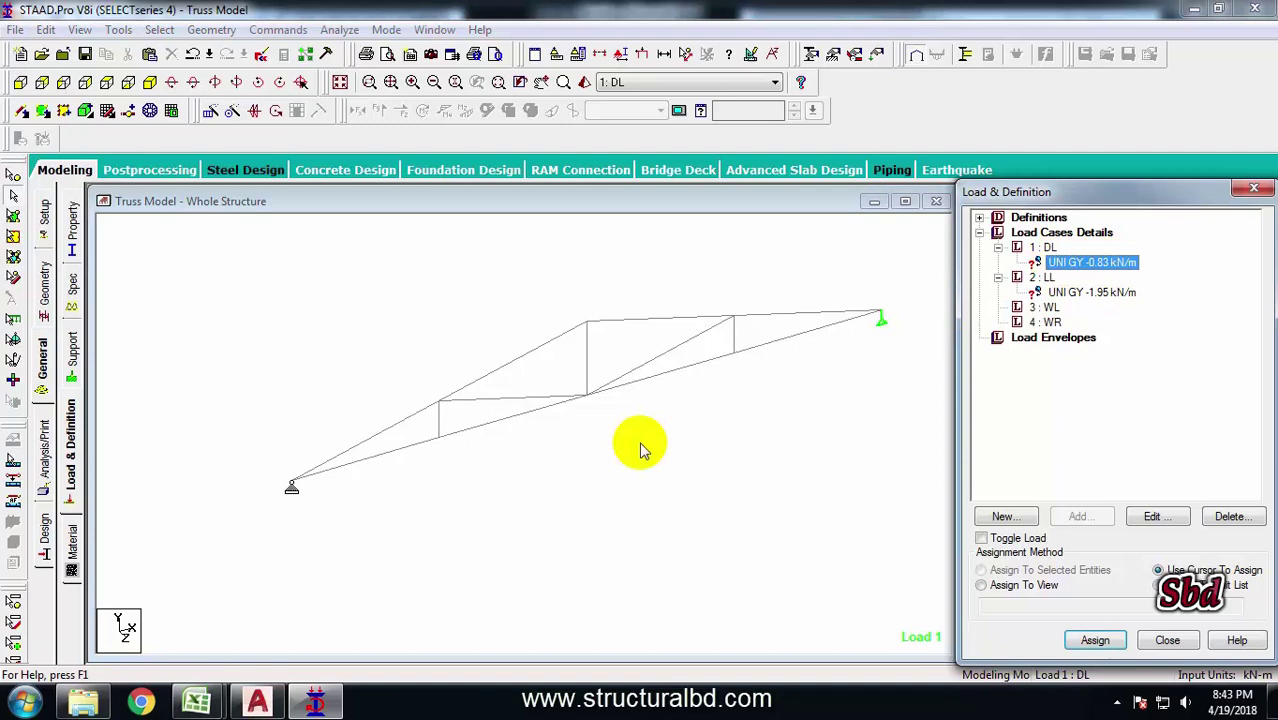
left_click(365, 443)
left_click(520, 356)
left_click(725, 318)
left_click(776, 315)
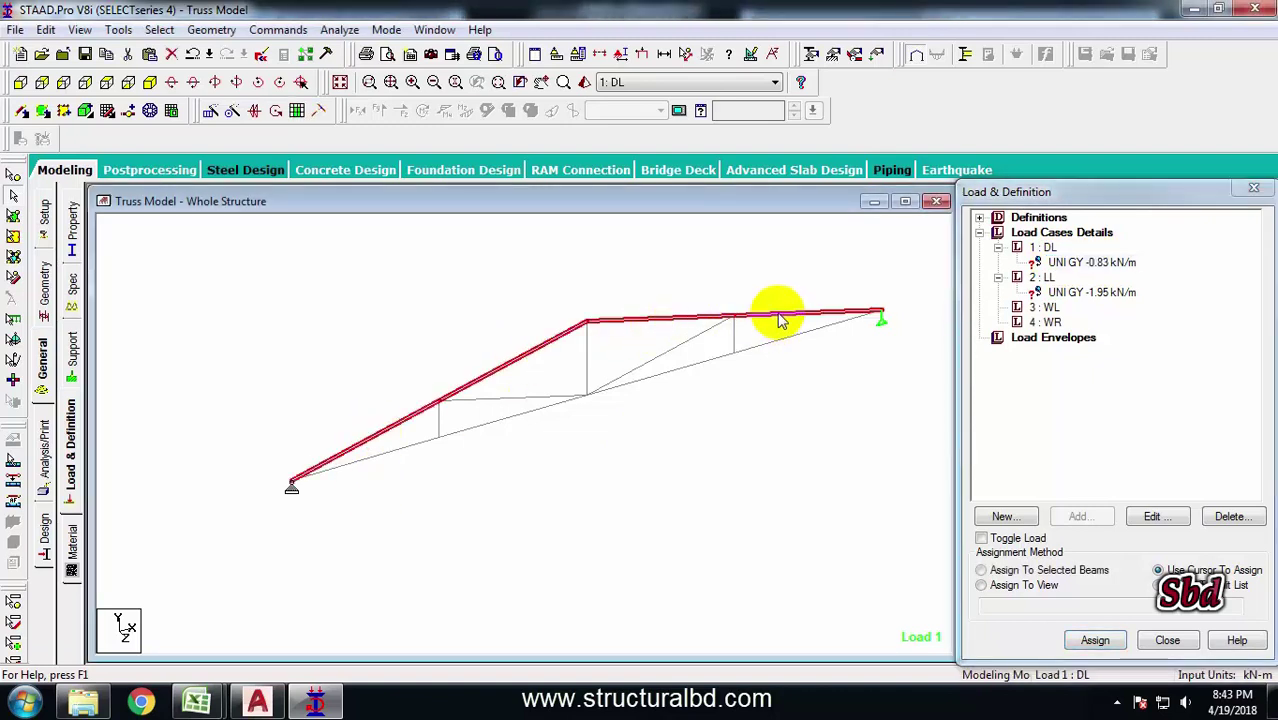
left_click(1018, 572)
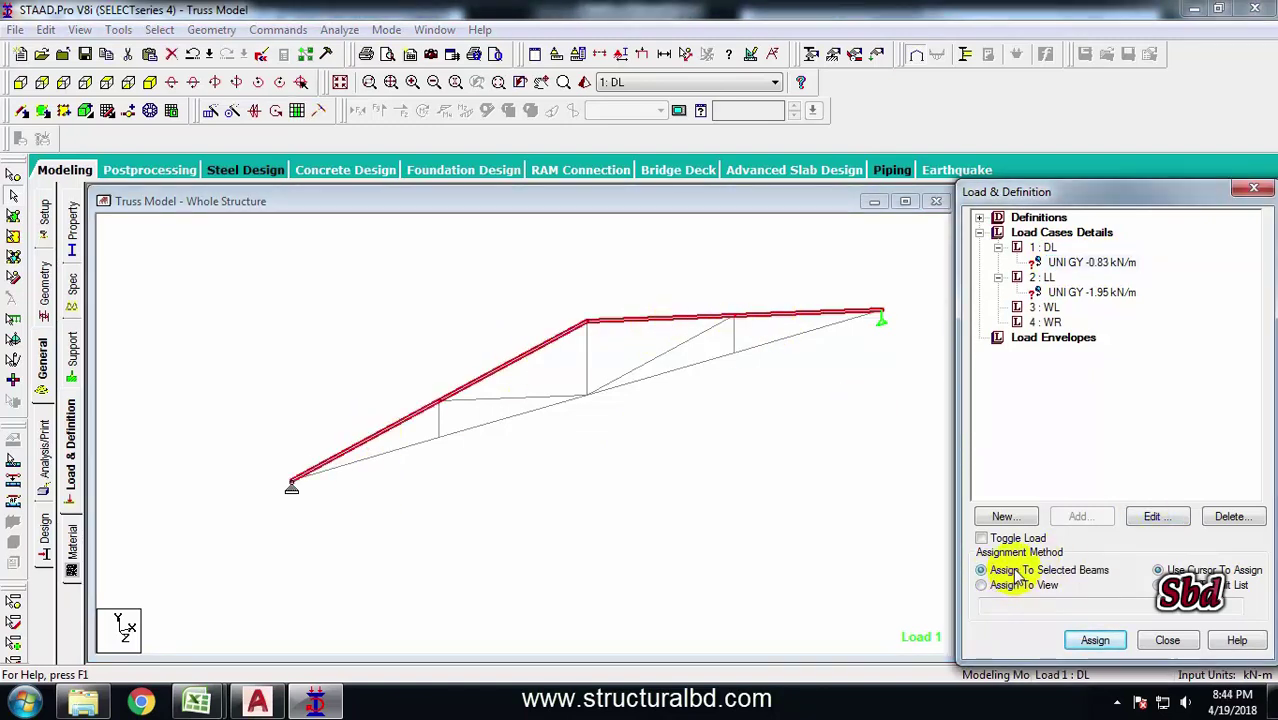
left_click(1095, 640)
left_click(1138, 472)
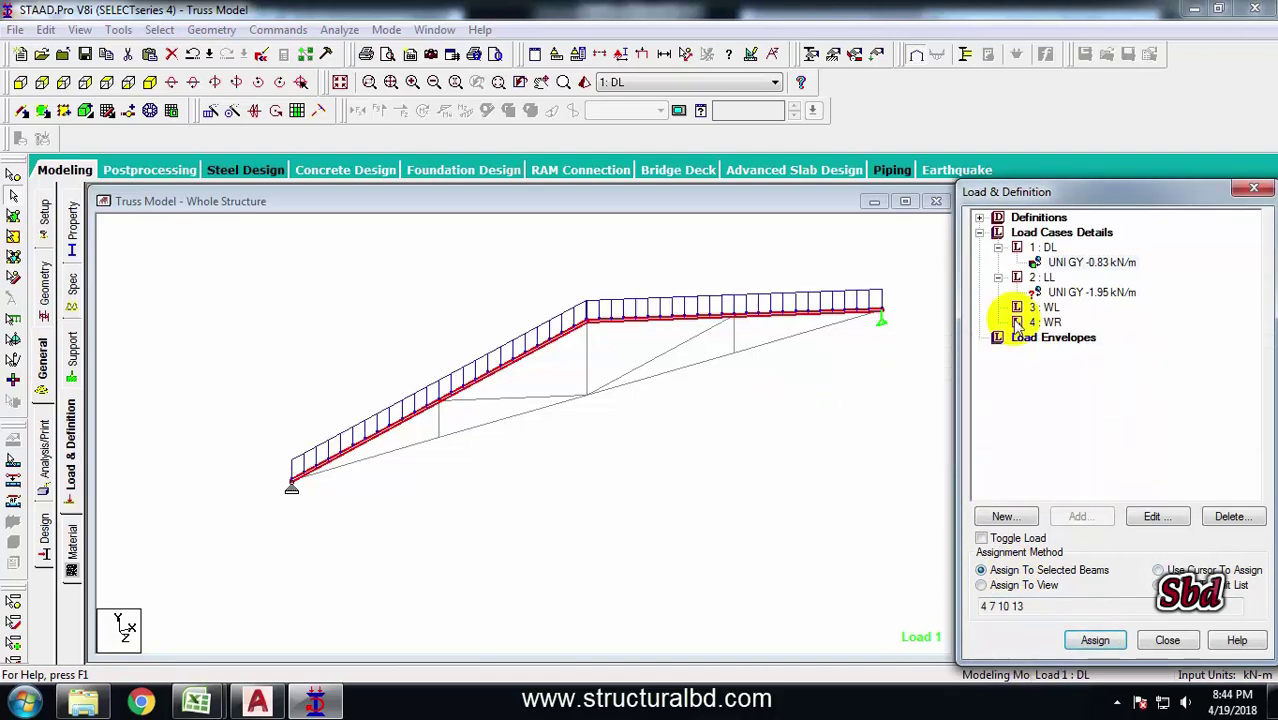
Assign the -1.95 kN/m uniform load of LL to the four selected top chord members of the truss.
left_click(1092, 292)
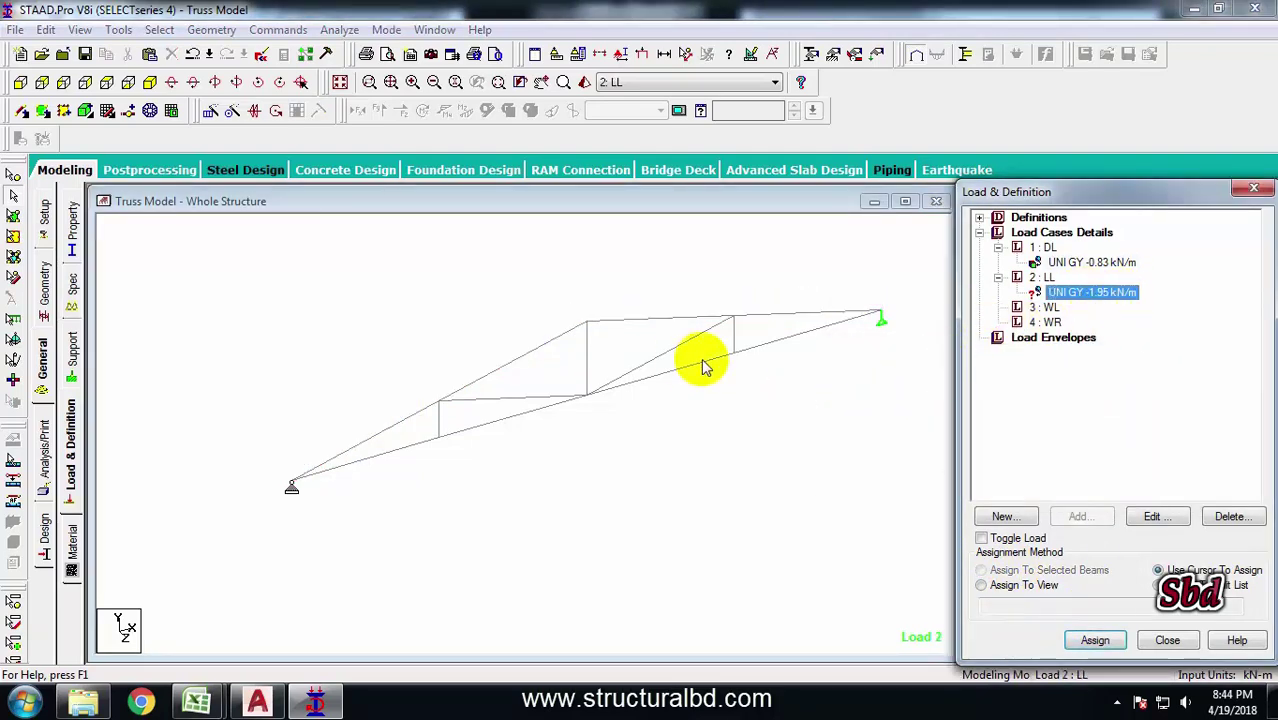
left_click(428, 408)
left_click(515, 362)
left_click(690, 319)
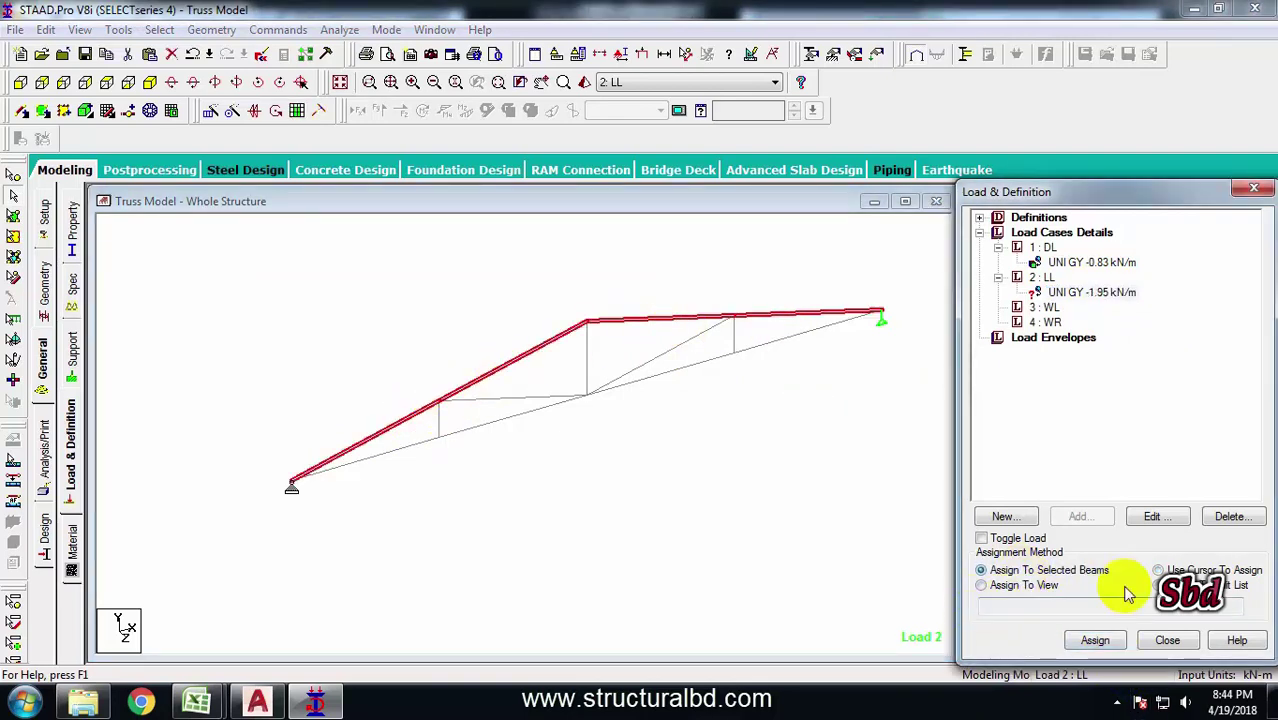
left_click(982, 570)
left_click(1097, 641)
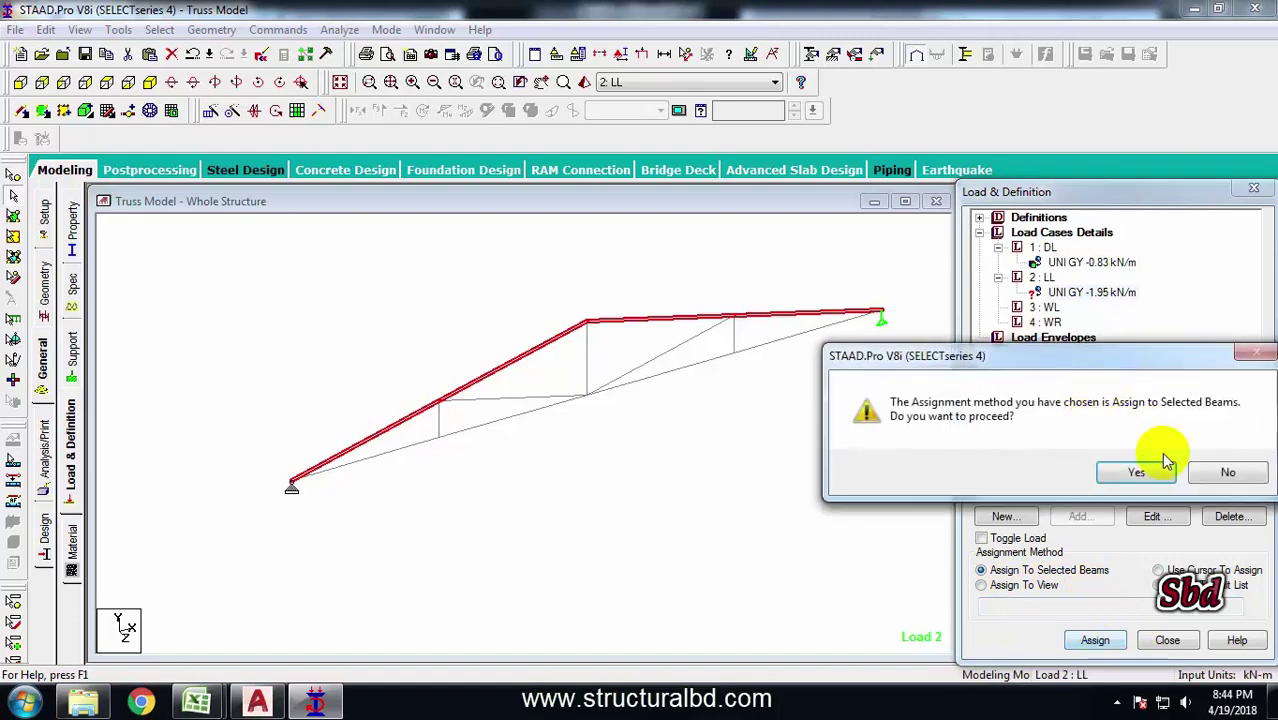
left_click(1138, 466)
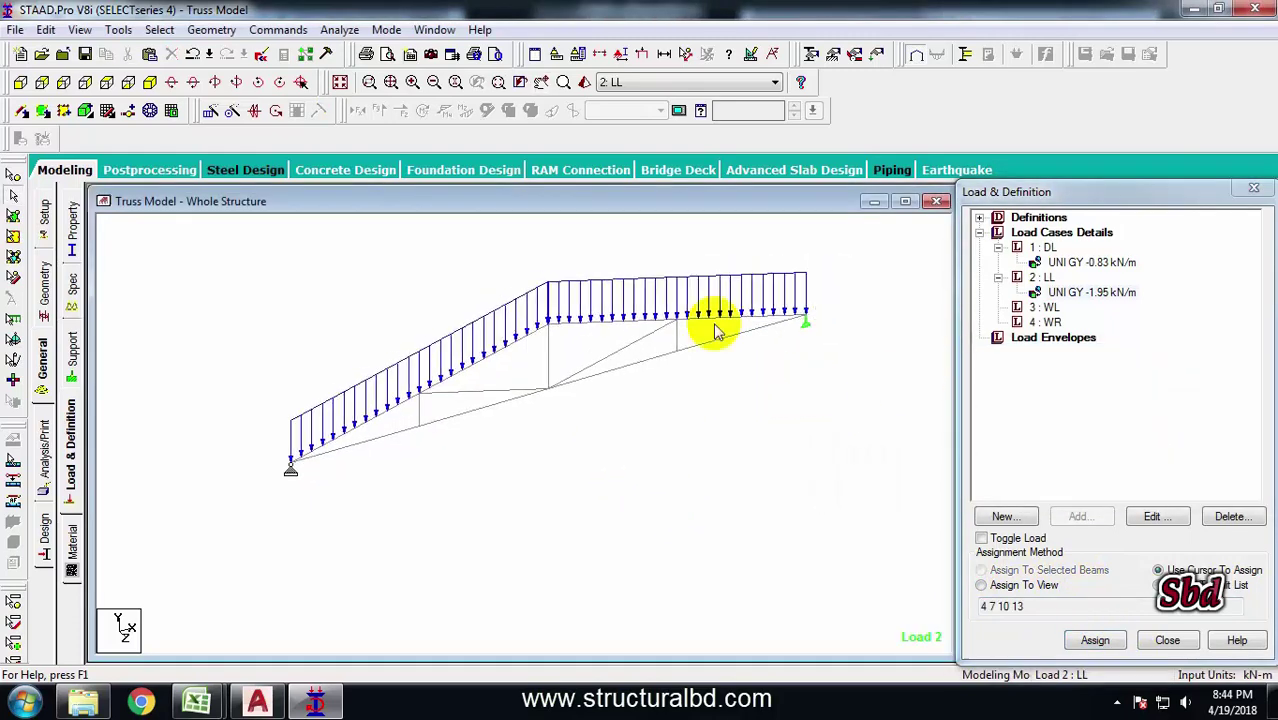
Review the assigned loads of cases DL and LL, and check the wind load cases WL and WR.
left_click(1043, 247)
left_click(1060, 292)
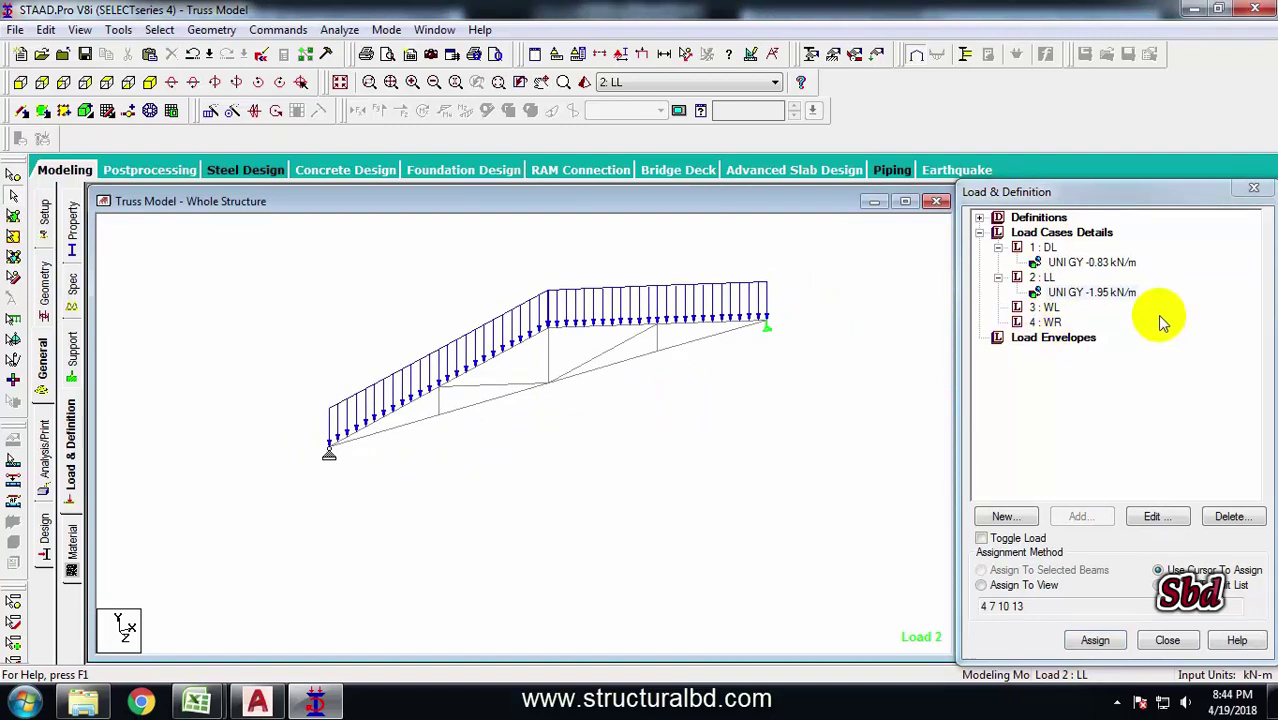
left_click(1045, 307)
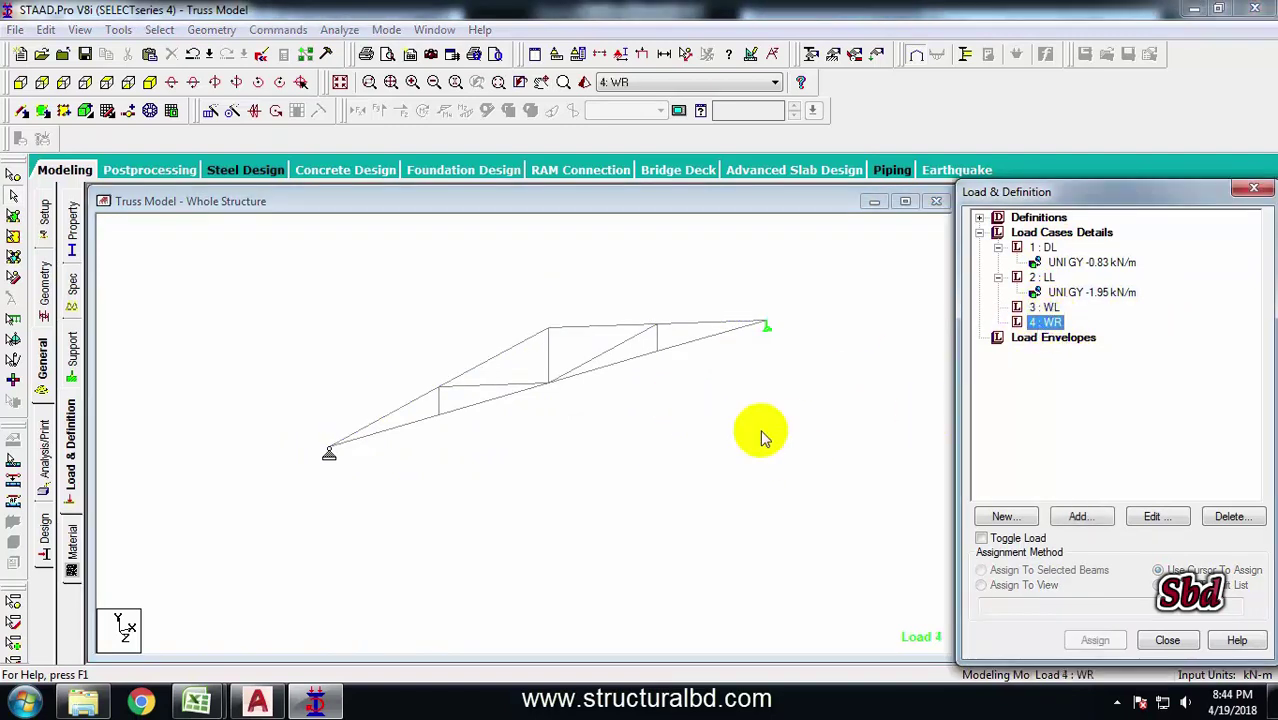